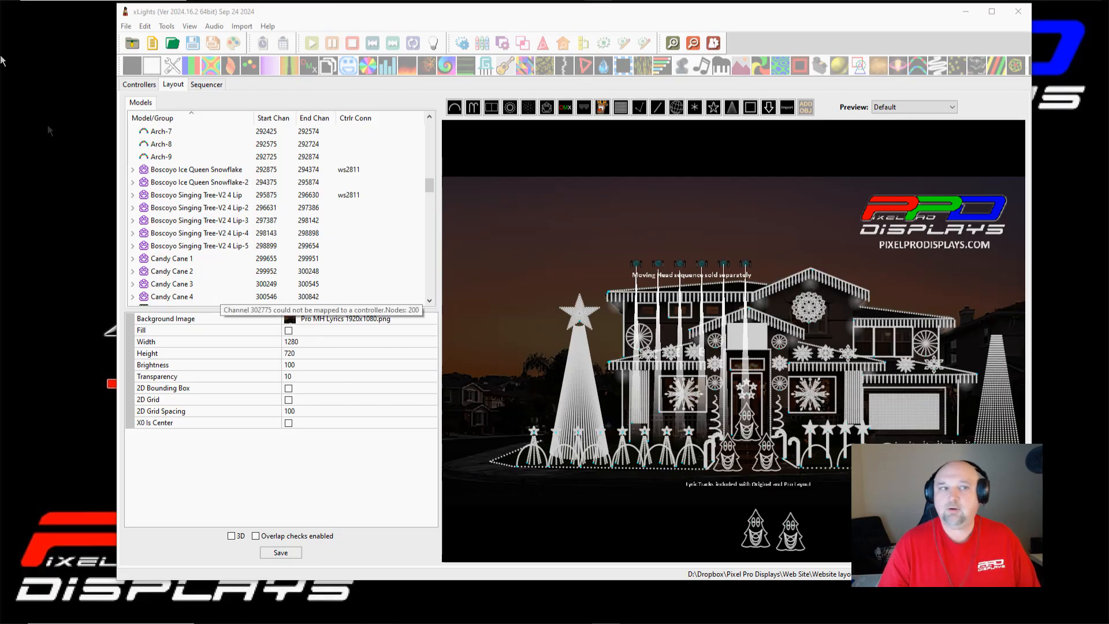
click(769, 107)
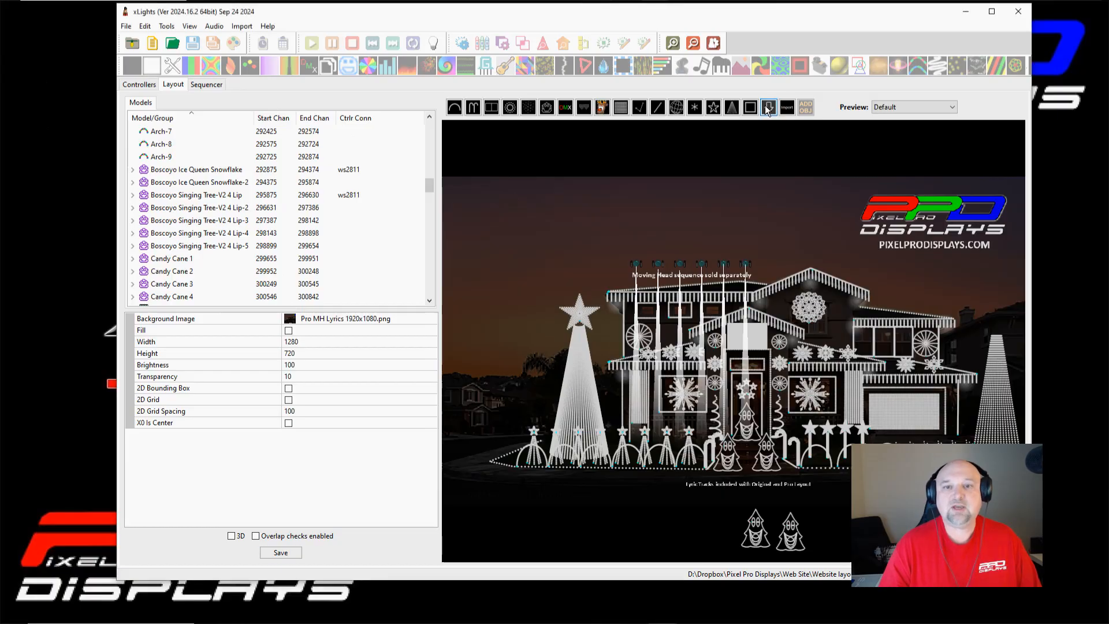
drag(492, 216, 547, 260)
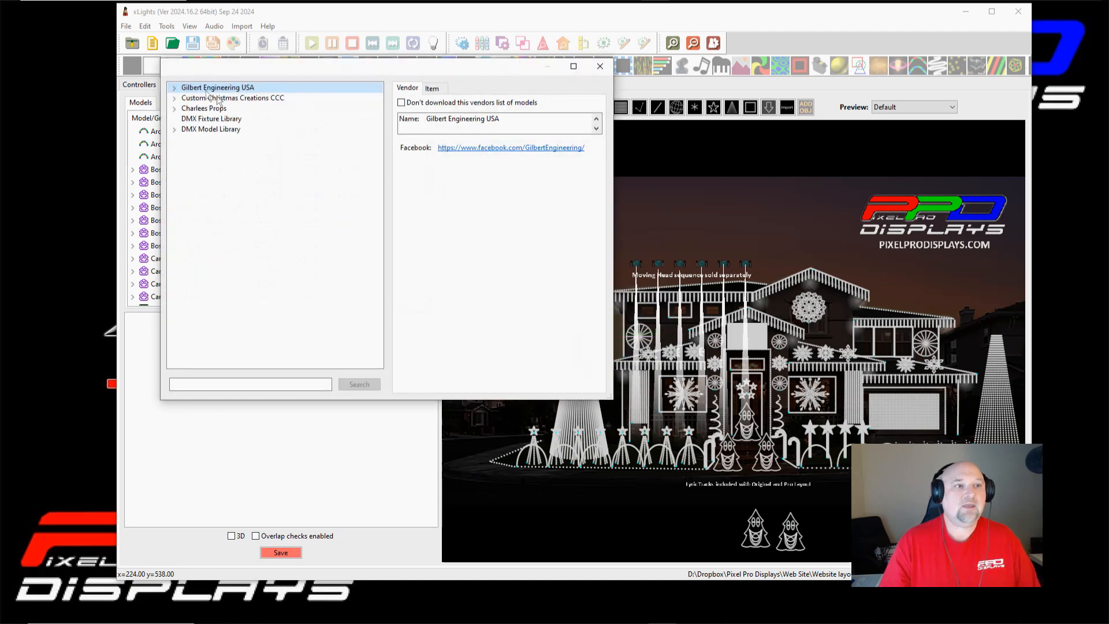
click(600, 65)
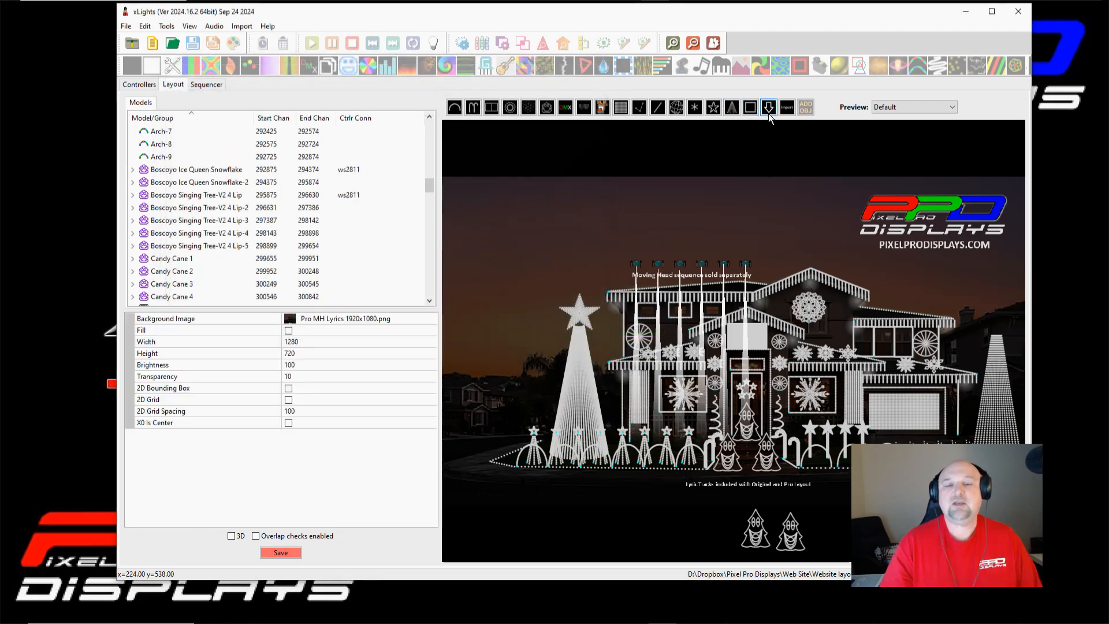
click(769, 111)
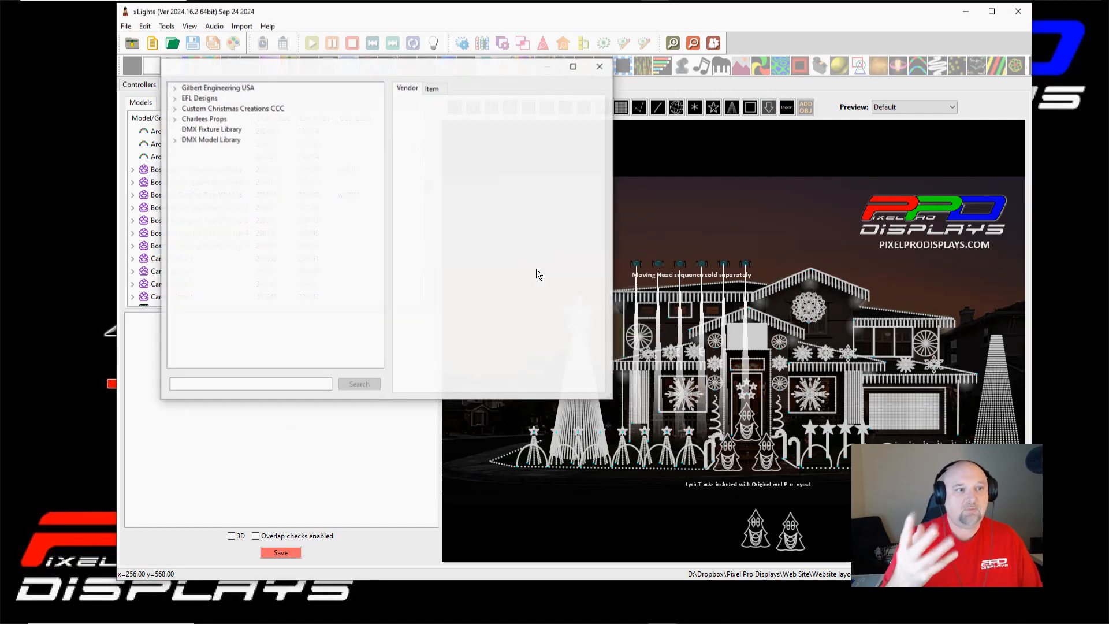
click(609, 68)
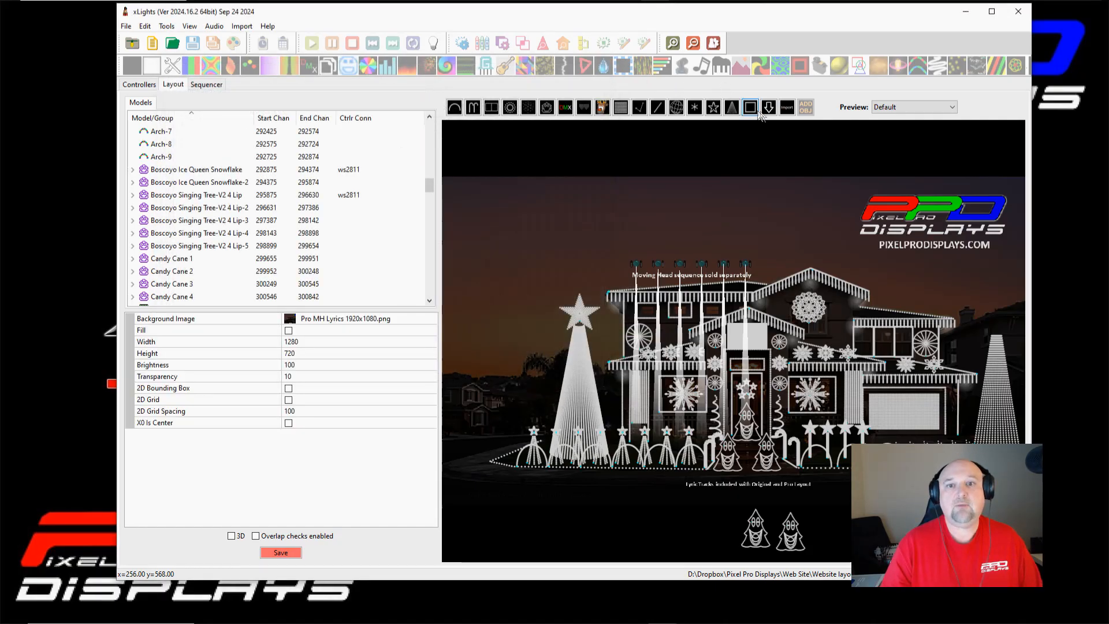
drag(509, 190, 570, 243)
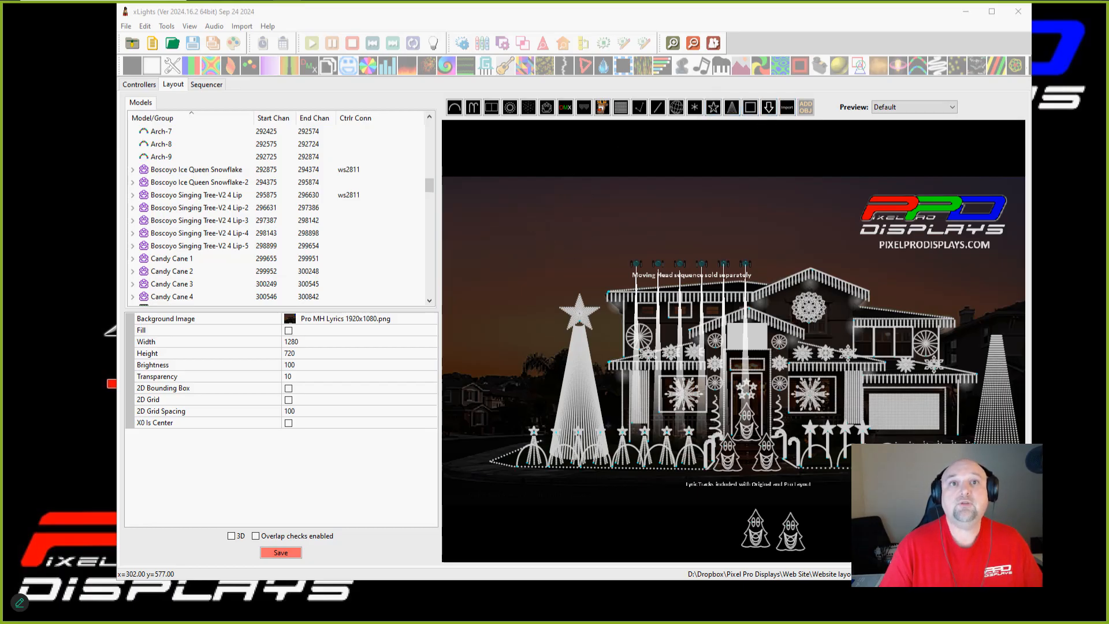
Step: Maximize the window, place a downloadable model in the sky left of the house, and expand the Boscoyo Studio, LLC vendor's models
double_click(748, 13)
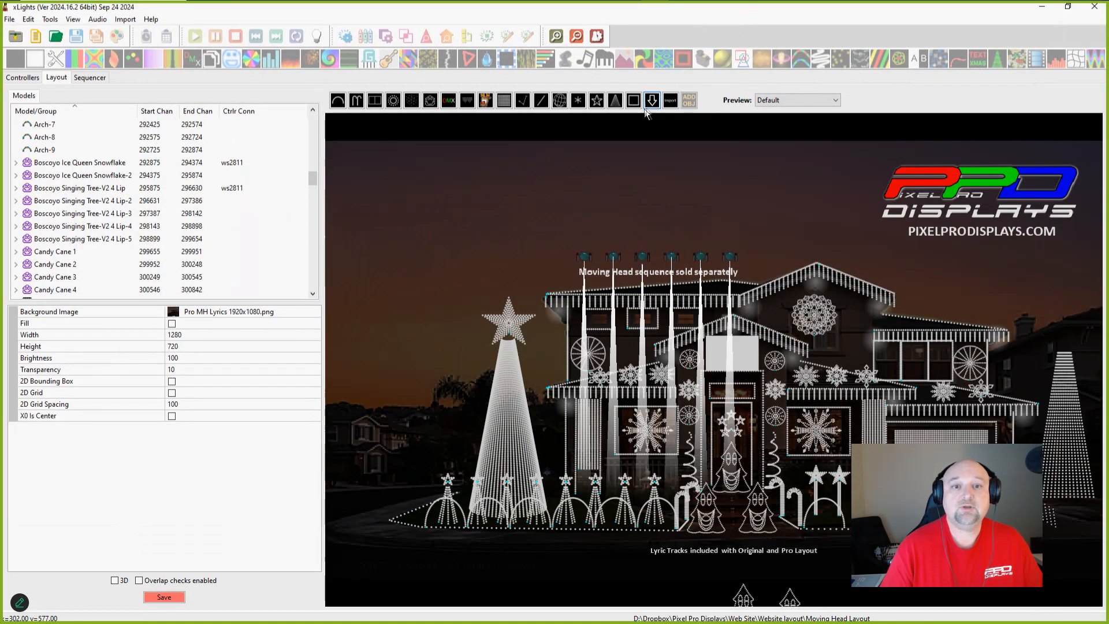
click(651, 101)
drag(420, 156, 475, 256)
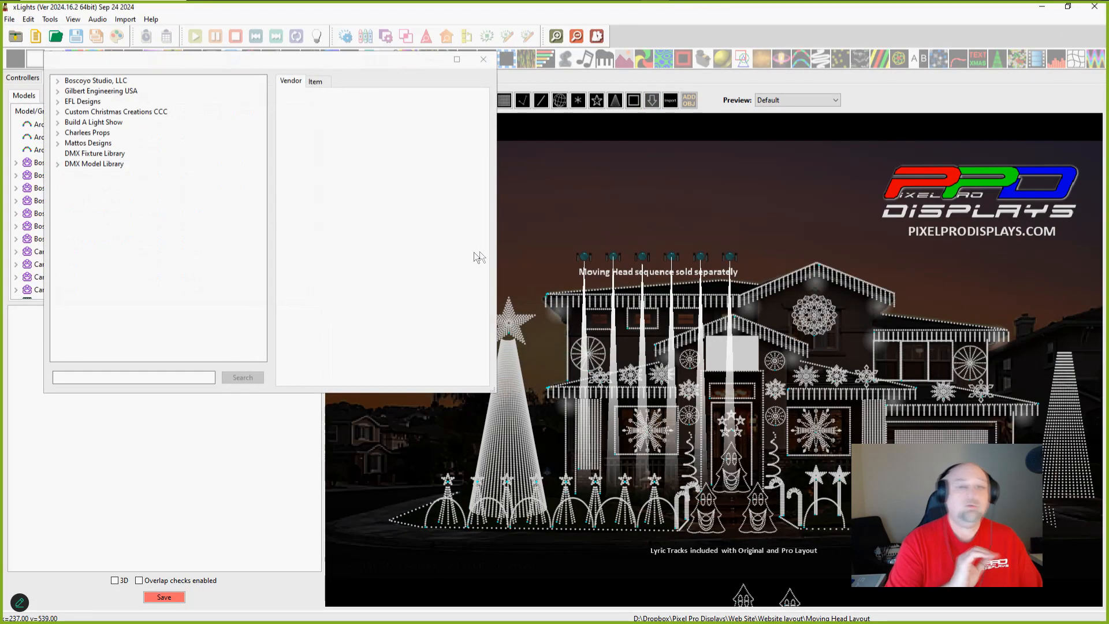
click(80, 81)
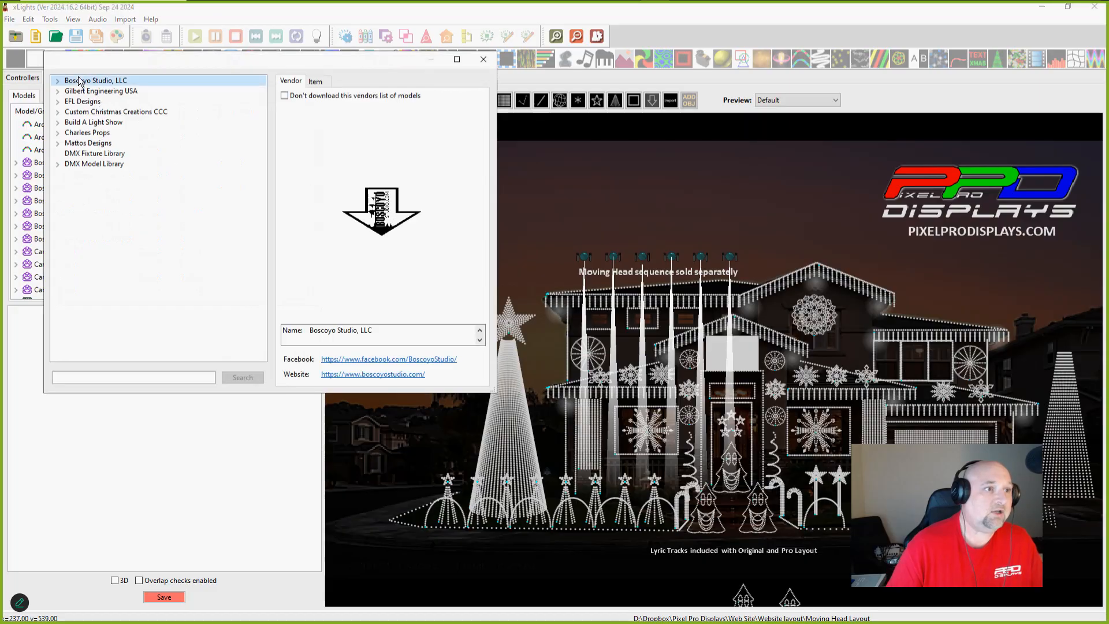
click(58, 81)
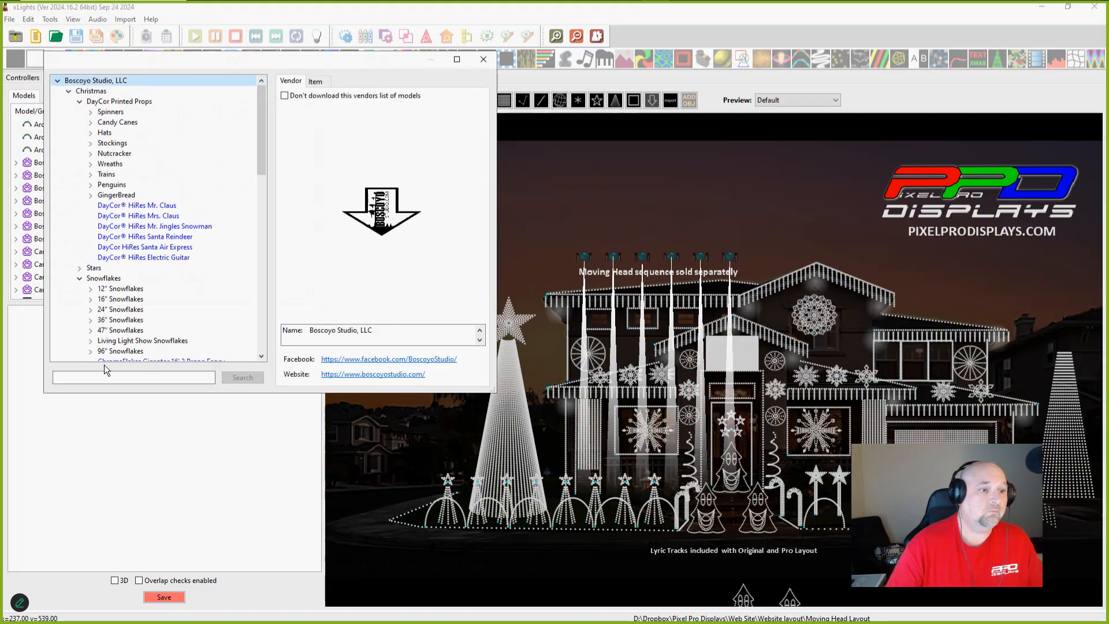
Step: Search the vendor models for "candy cane", insert the DayCor ChromaCane 48 model, and save the layout
click(113, 378)
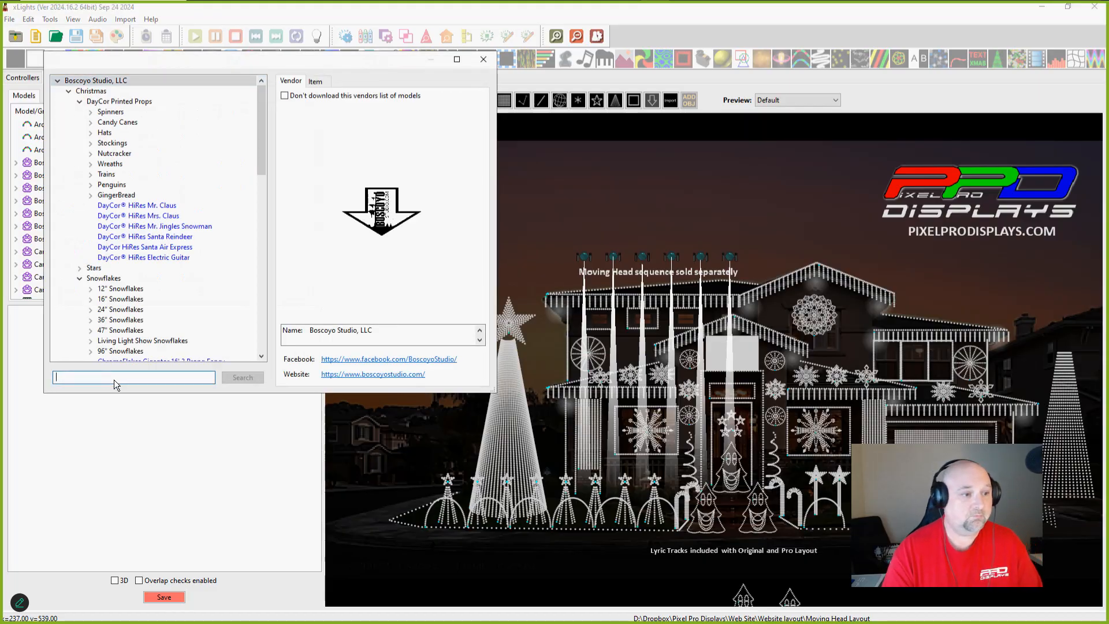
text(candy cane)
key(Return)
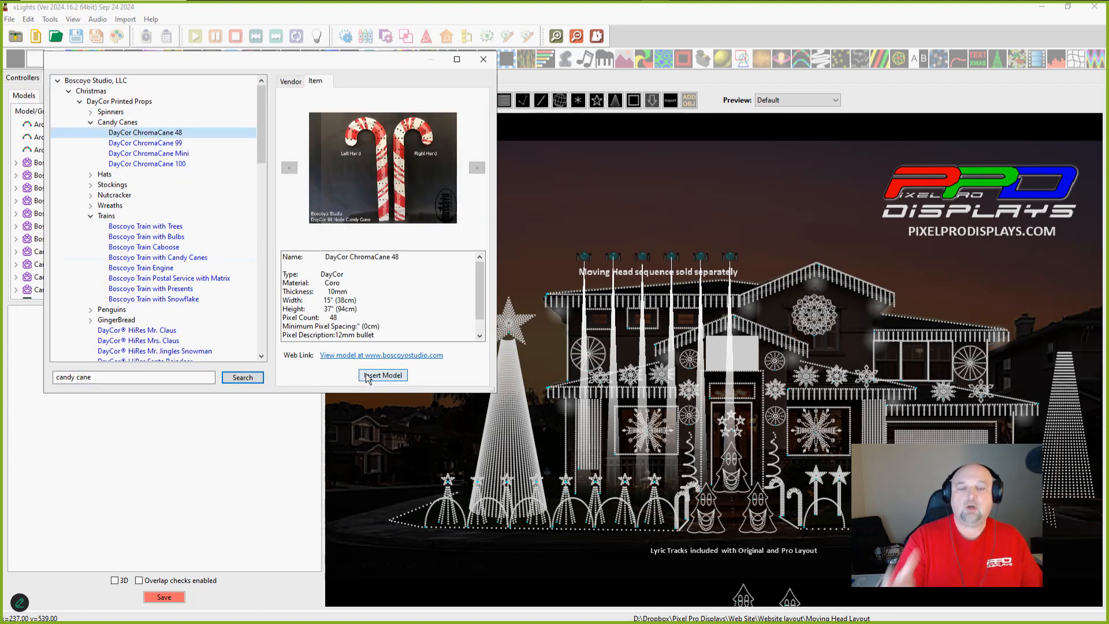
click(383, 375)
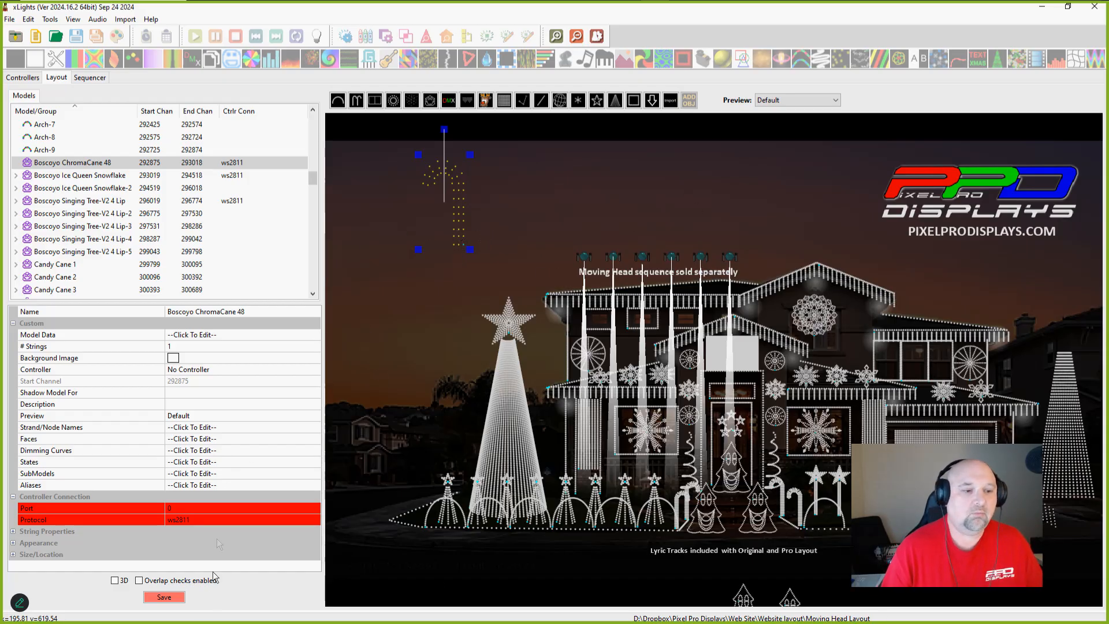
click(166, 598)
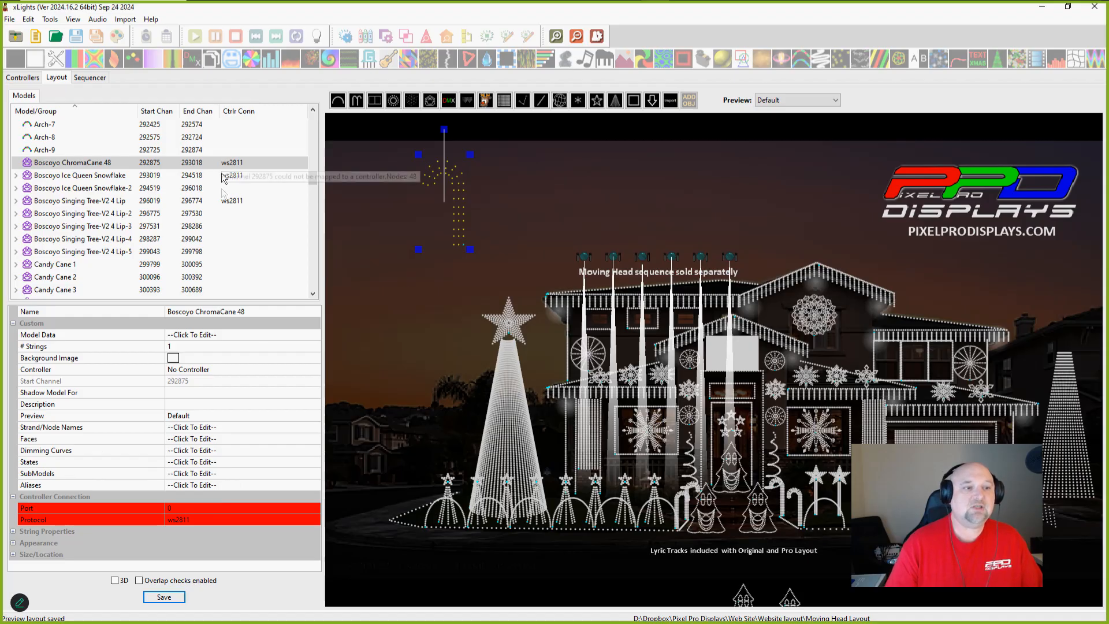
Step: Open the submodels of Boscoyo ChromaCane 48 and add a submodel named Outline
click(281, 474)
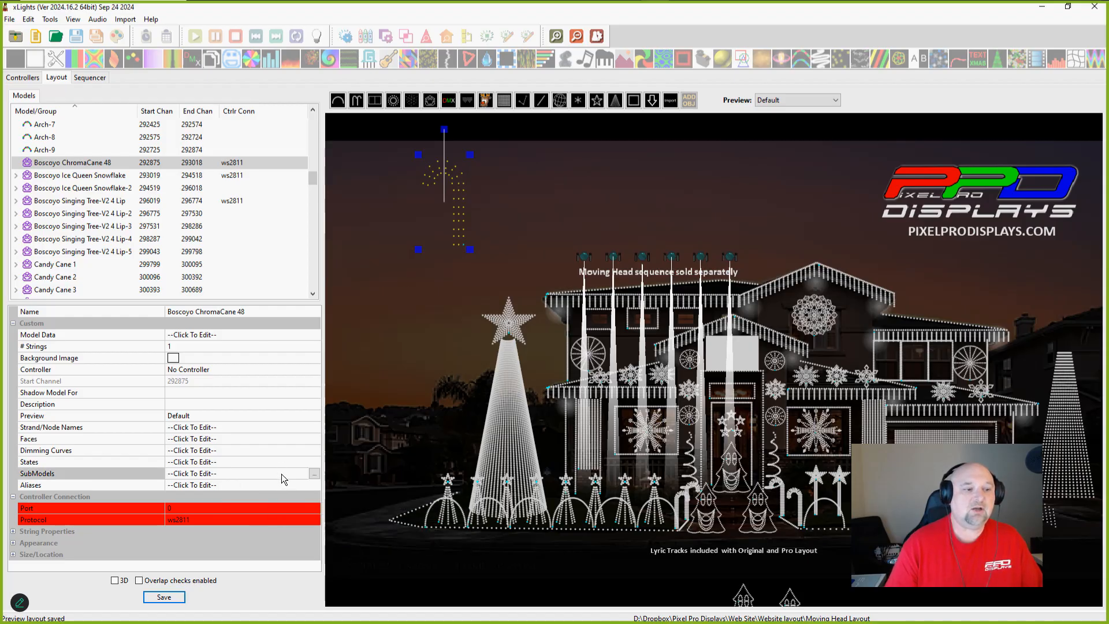
click(310, 473)
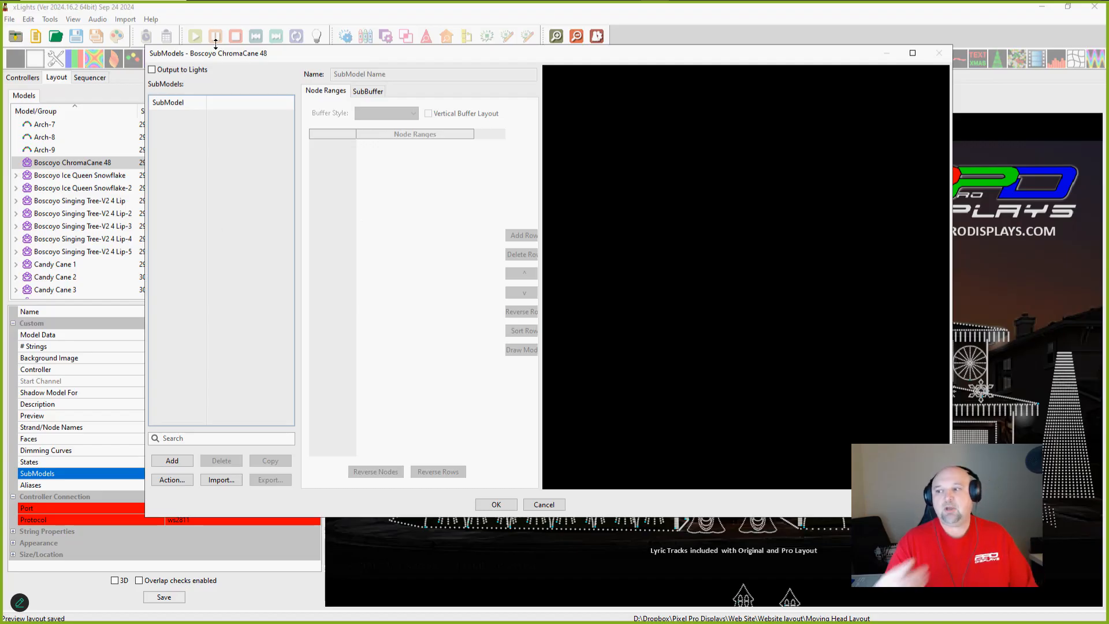
click(153, 464)
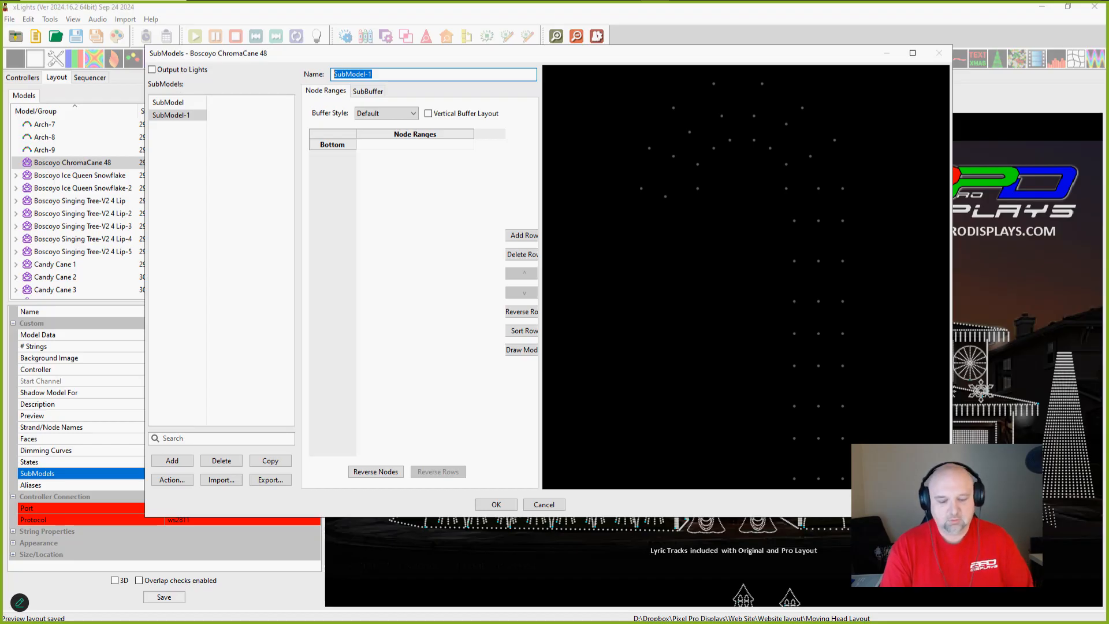
text(Outline)
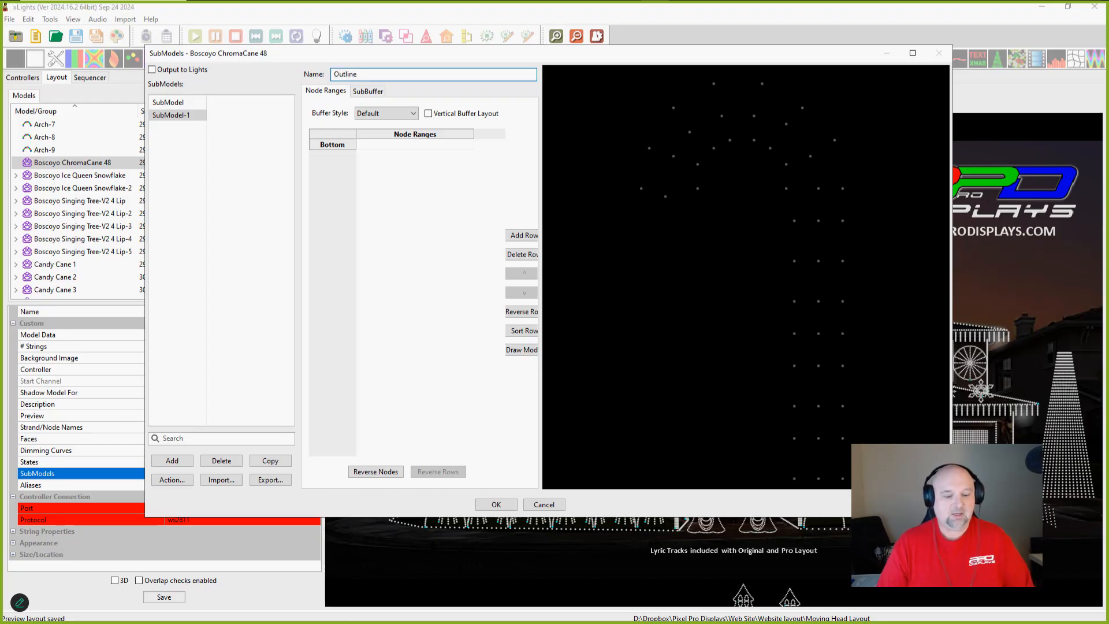
key(Return)
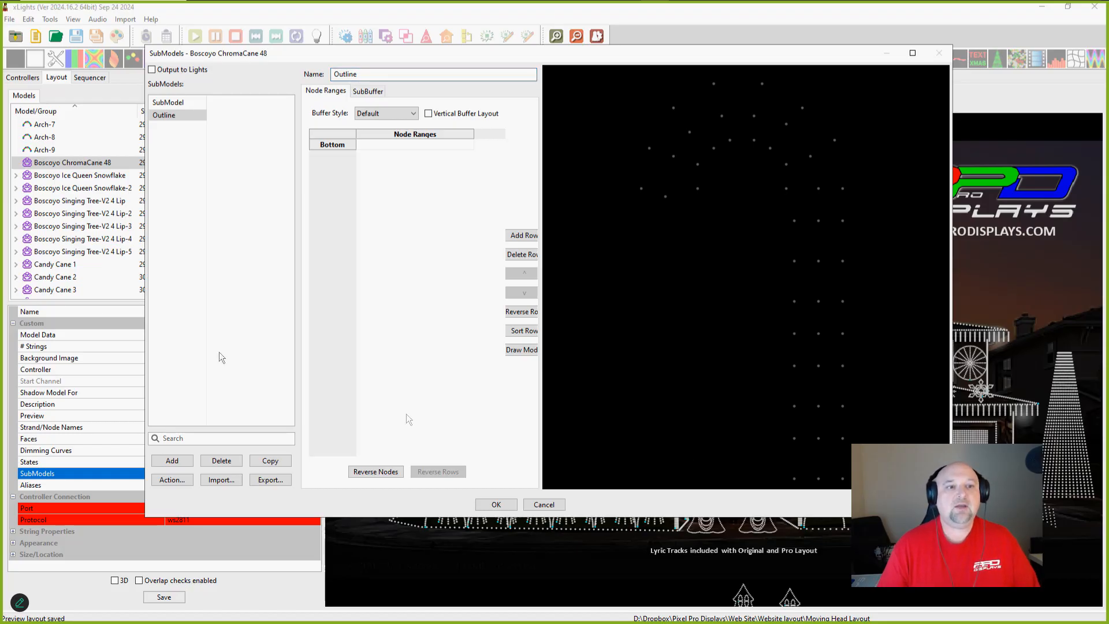
Step: Assign nodes 48-36 to the Outline submodel's row, going up the shaft's inner edge and around the inside of the hook
click(376, 147)
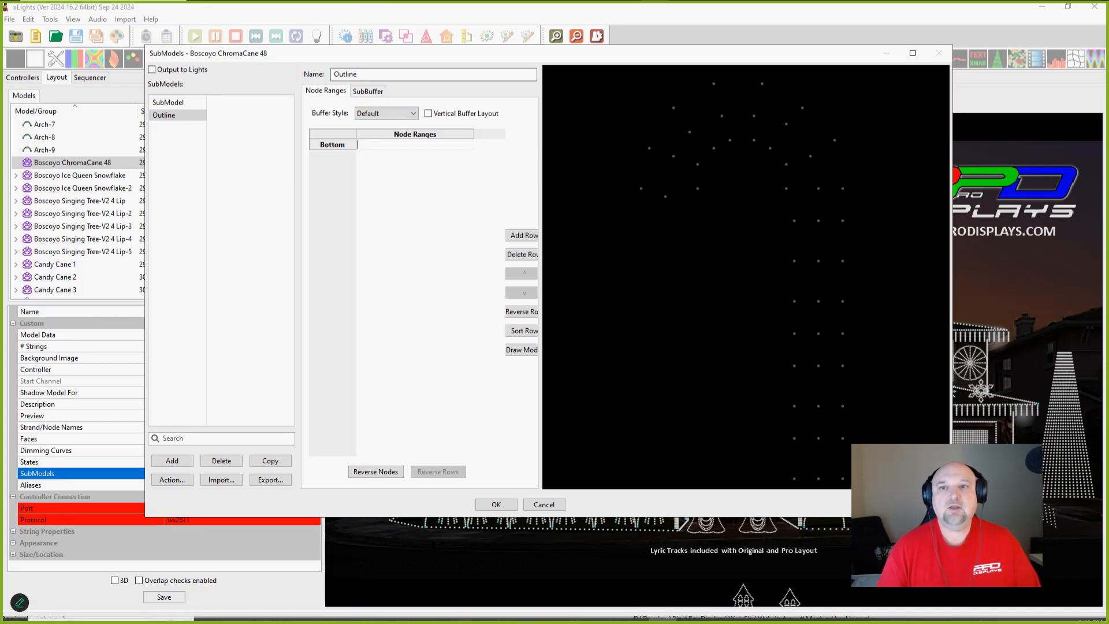
click(913, 53)
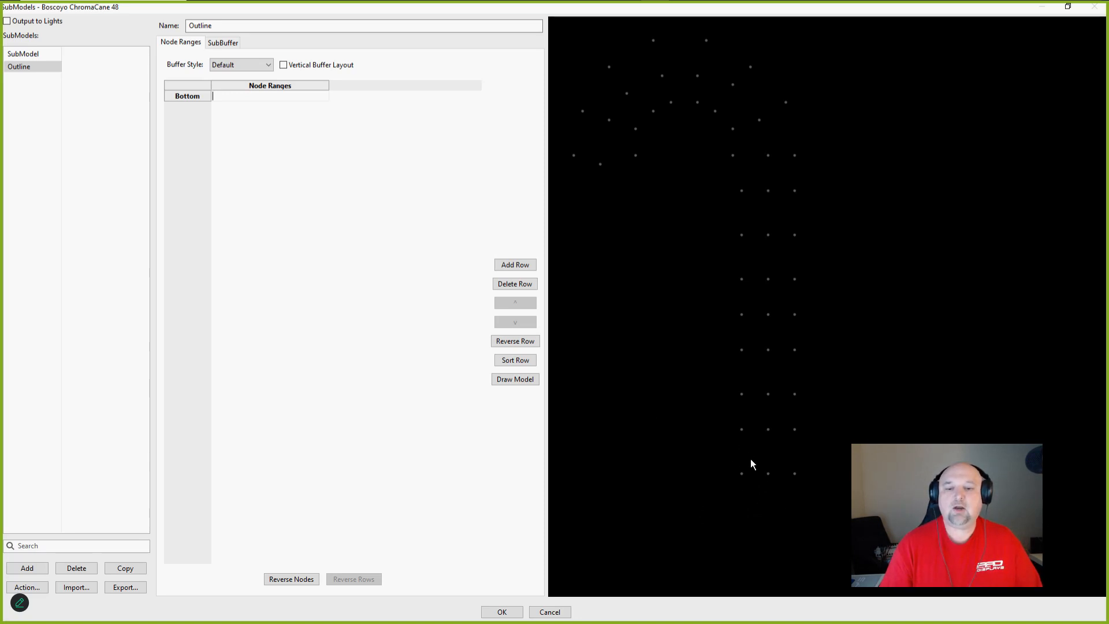
drag(729, 494, 729, 498)
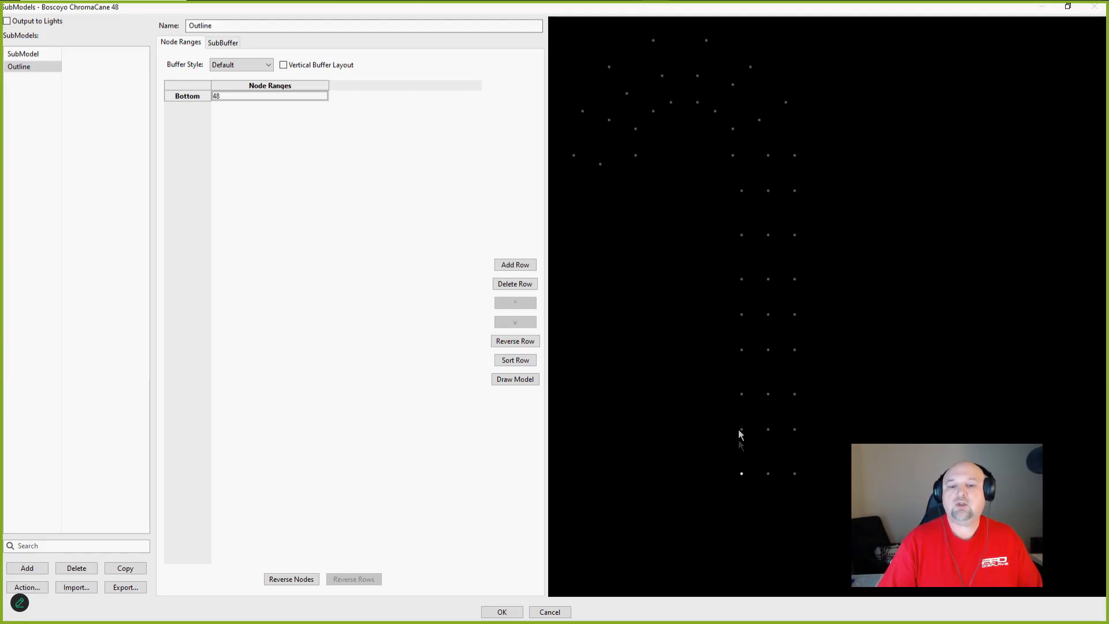
drag(759, 452, 759, 451)
drag(734, 384, 760, 416)
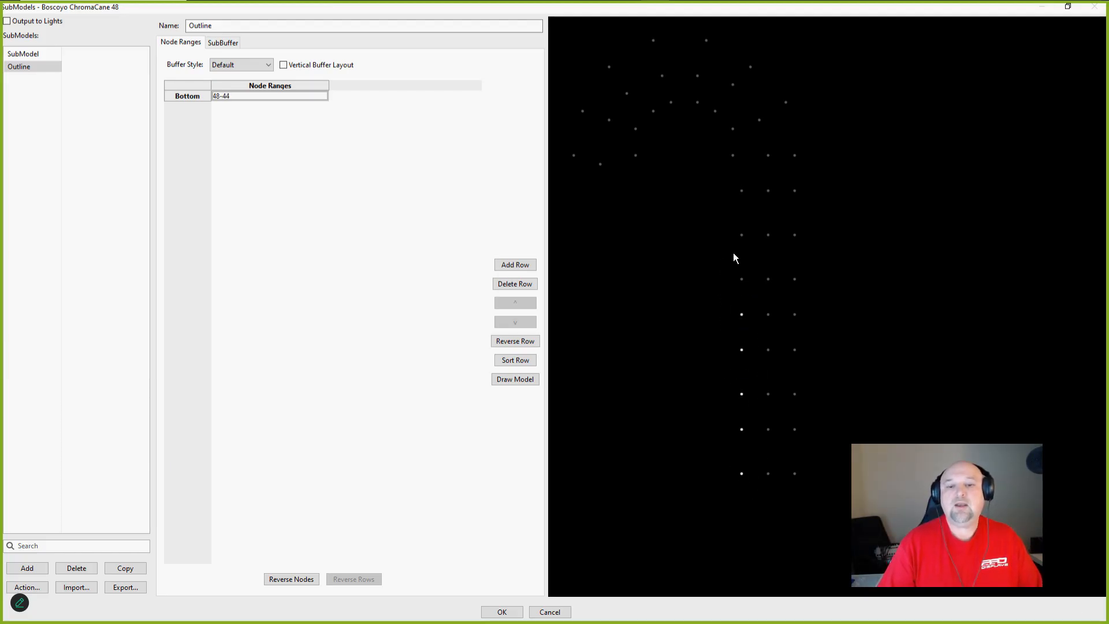
drag(722, 260, 758, 291)
drag(721, 206, 758, 254)
drag(716, 170, 751, 214)
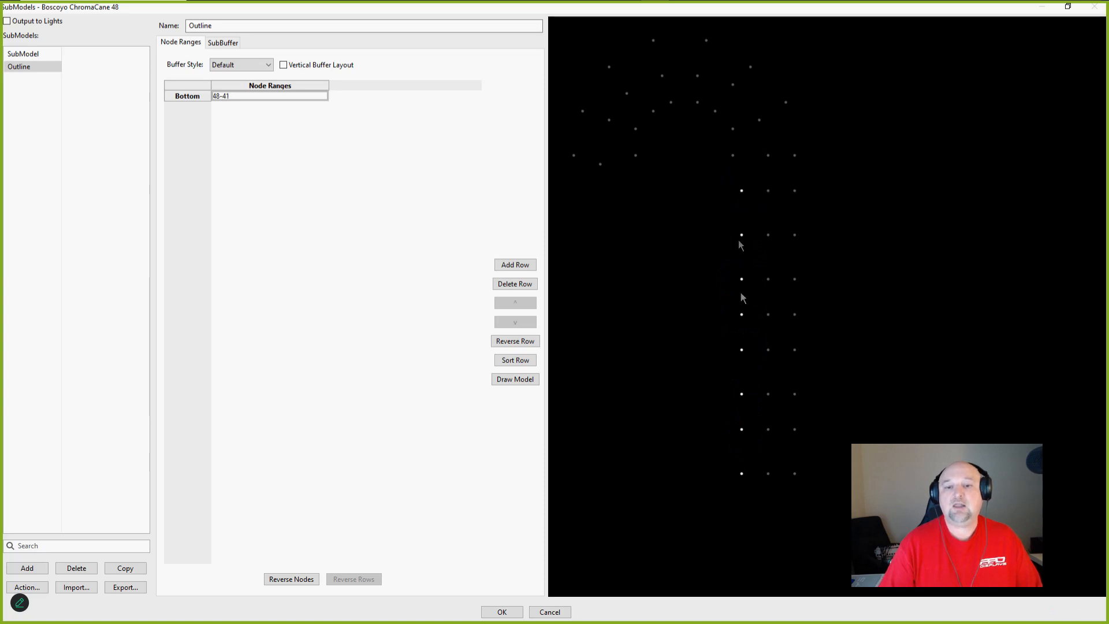
drag(723, 145, 745, 169)
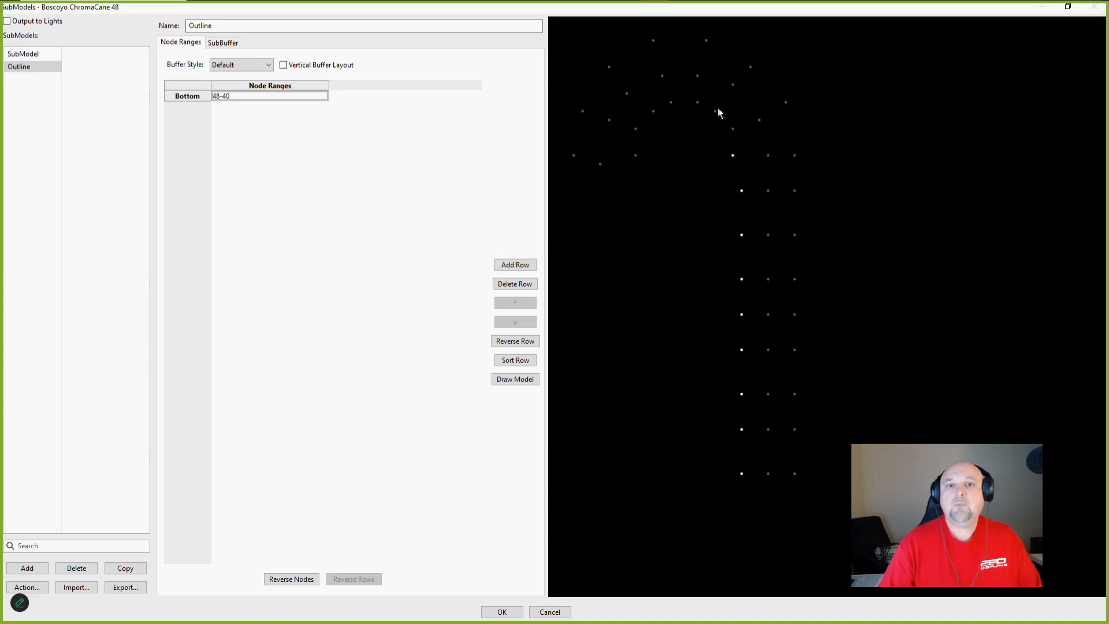
drag(690, 90, 681, 114)
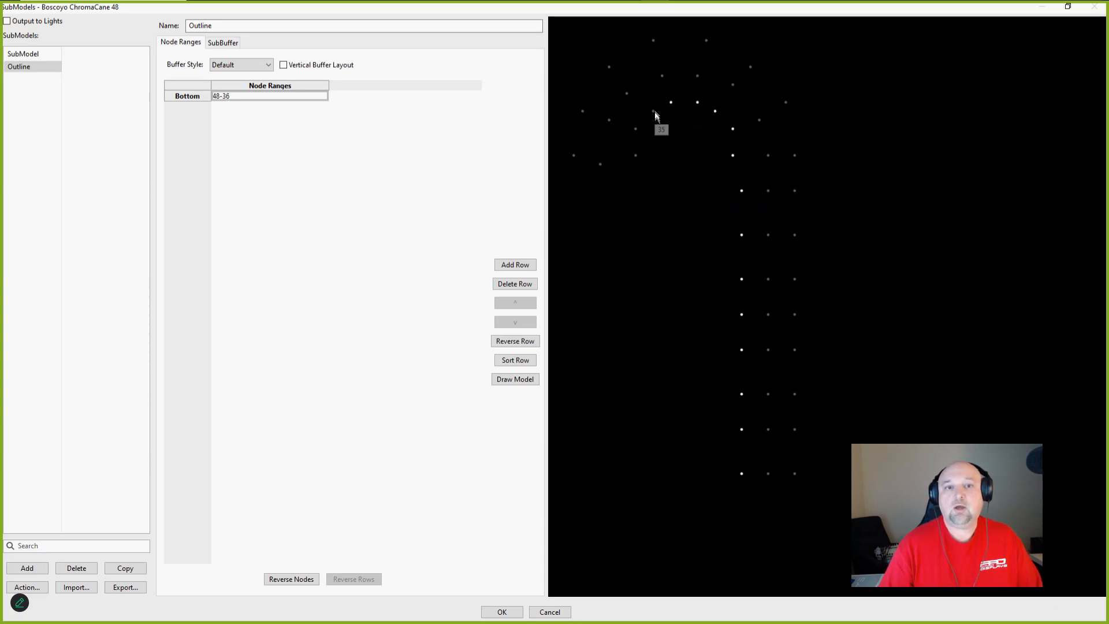
Step: Add the hook tip, outer edge and base nodes to Outline, completing 48-31,29-28,25-24,21-20,17-16,13-12,9-8,5-4,1-2, and save the layout
drag(612, 180, 623, 192)
drag(564, 140, 594, 175)
drag(569, 97, 596, 124)
drag(592, 55, 622, 81)
drag(629, 35, 675, 61)
drag(688, 24, 720, 54)
drag(730, 46, 771, 77)
drag(772, 89, 783, 485)
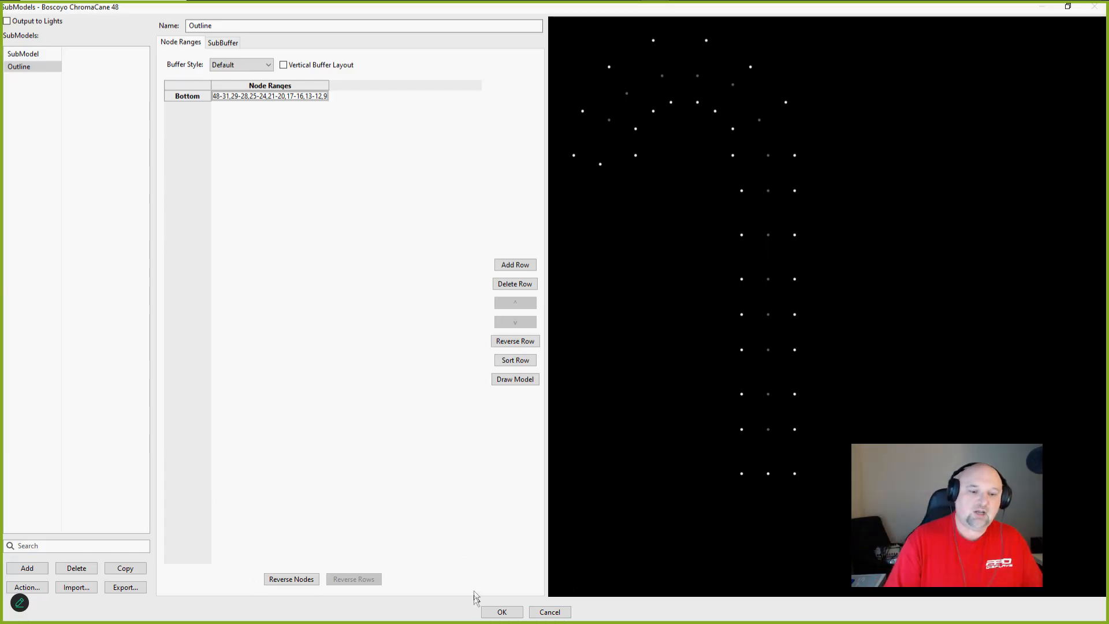
click(500, 611)
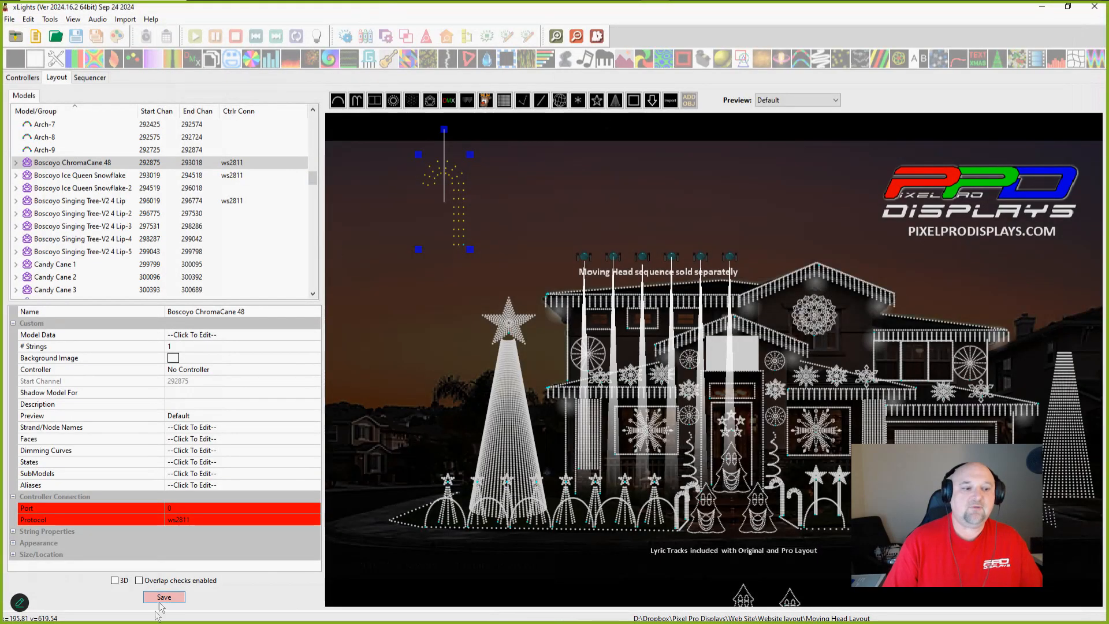
click(165, 597)
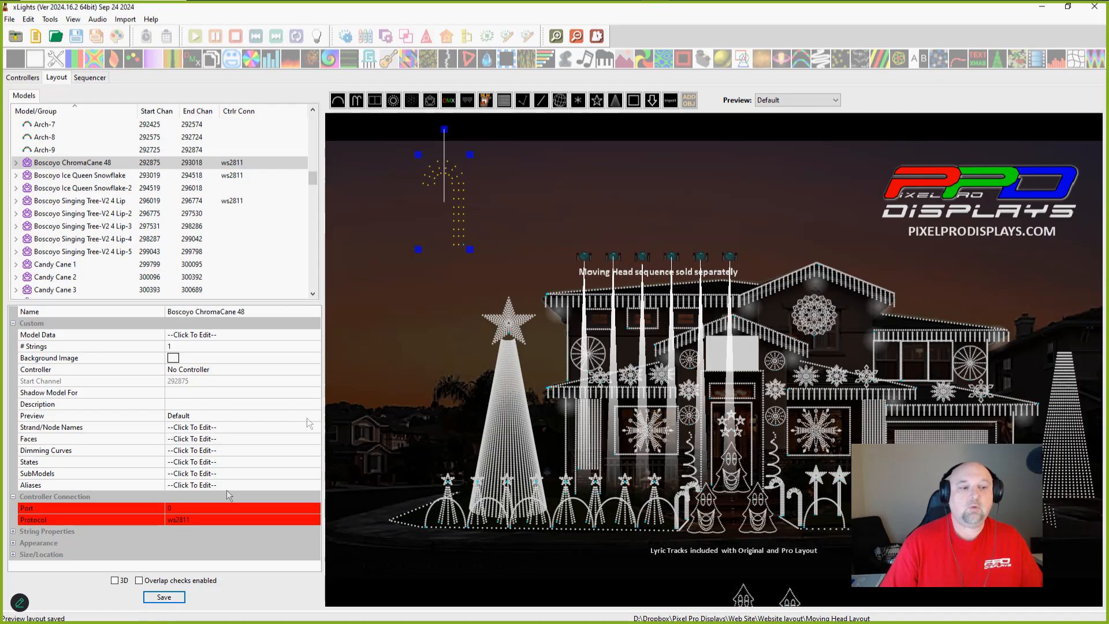
Step: Expand Boscoyo ChromaCane 48 and select its Outline submodel to examine the highlighted nodes in the layout preview
click(16, 163)
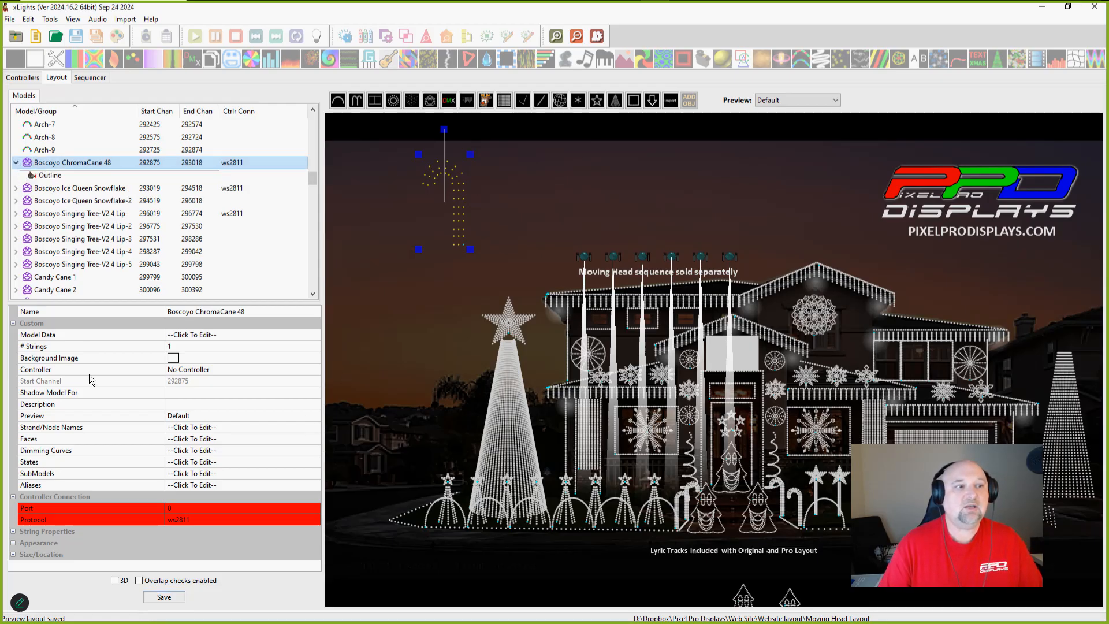
click(55, 178)
scroll(432, 182, up, 5)
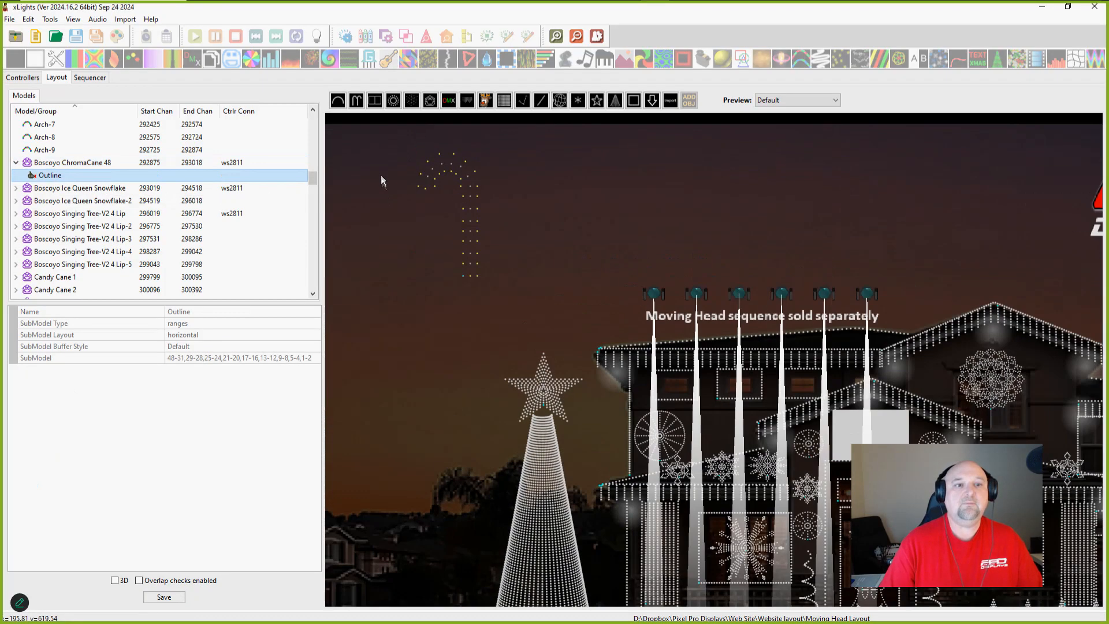
scroll(571, 239, down, 5)
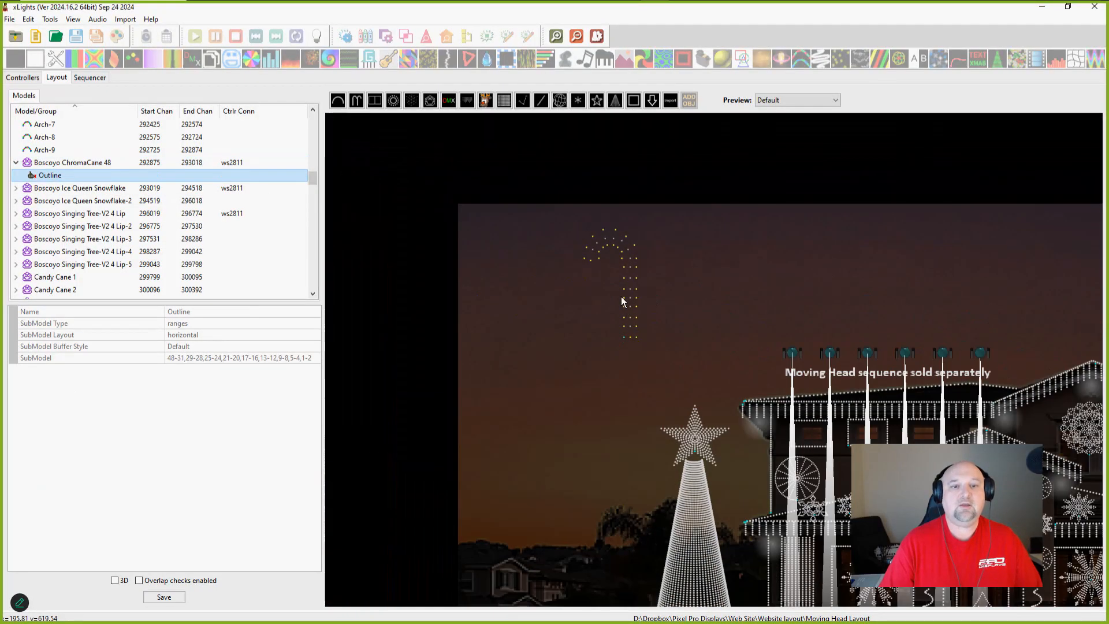
Step: Move the ChromaCane 48 model into the empty black area above the background image
click(612, 417)
drag(612, 417, 638, 386)
scroll(601, 334, up, 1)
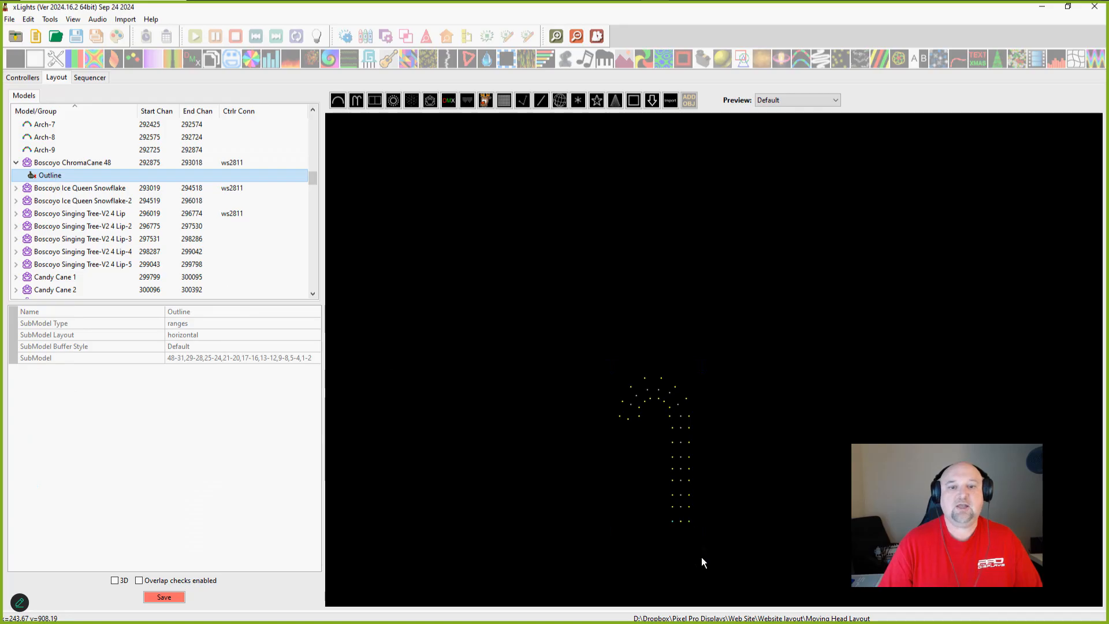
drag(702, 562, 684, 424)
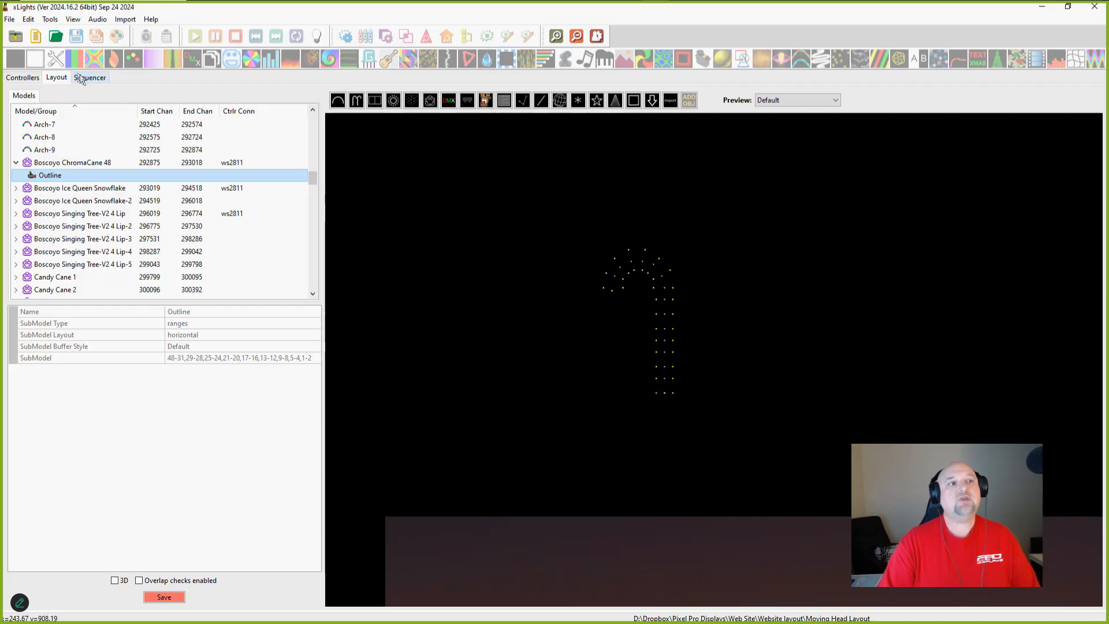
Step: Create a new sequence through the settings wizard and bring up its timeline in the sequencer
click(36, 39)
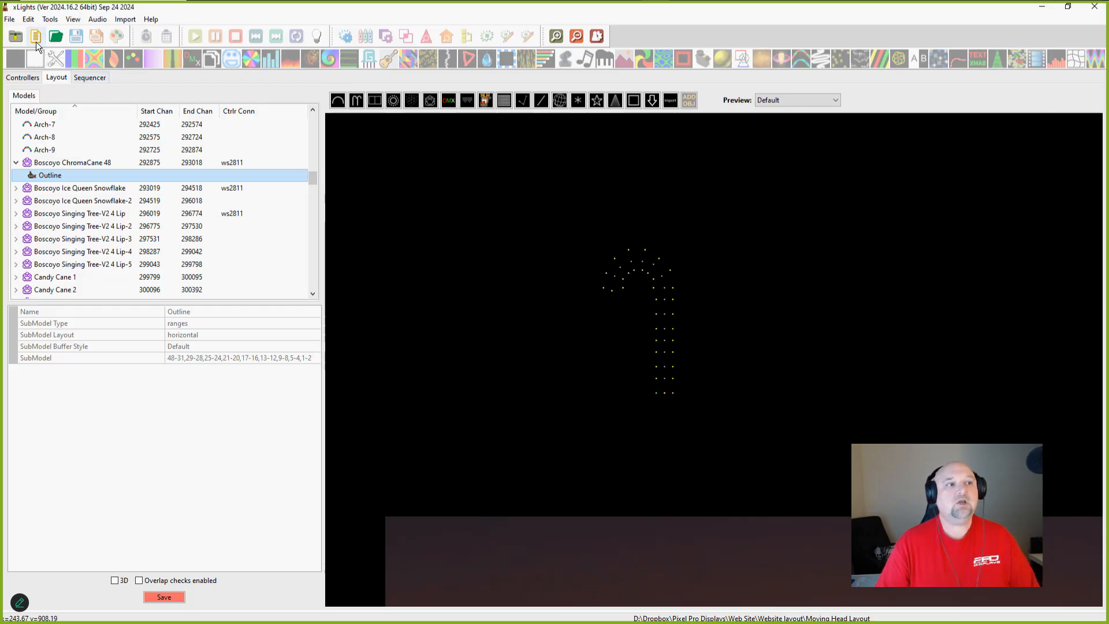
click(191, 193)
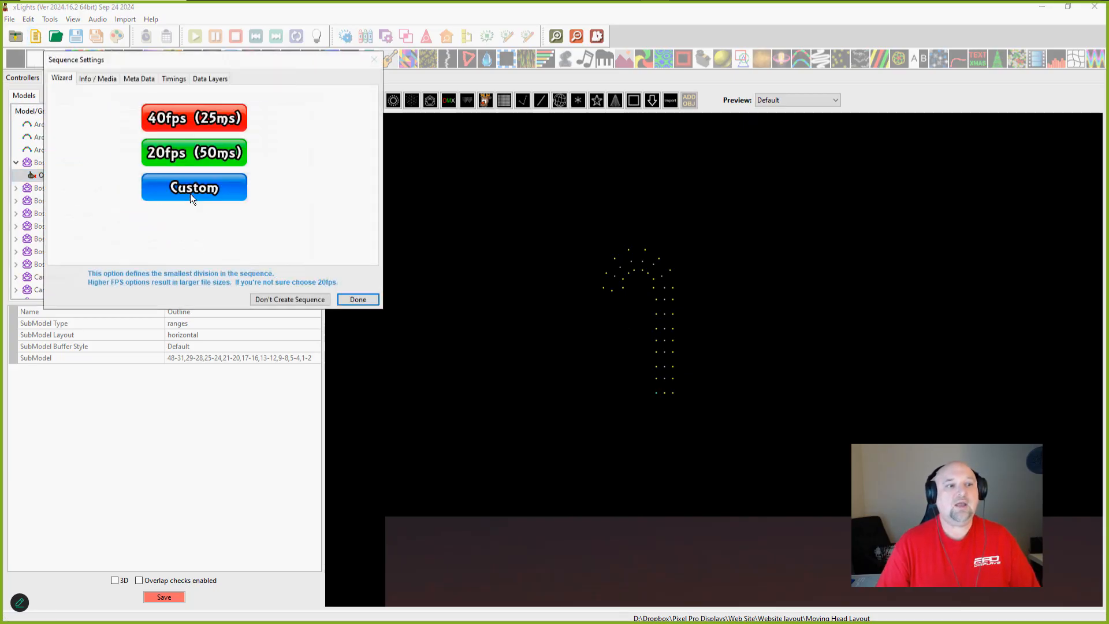
click(358, 300)
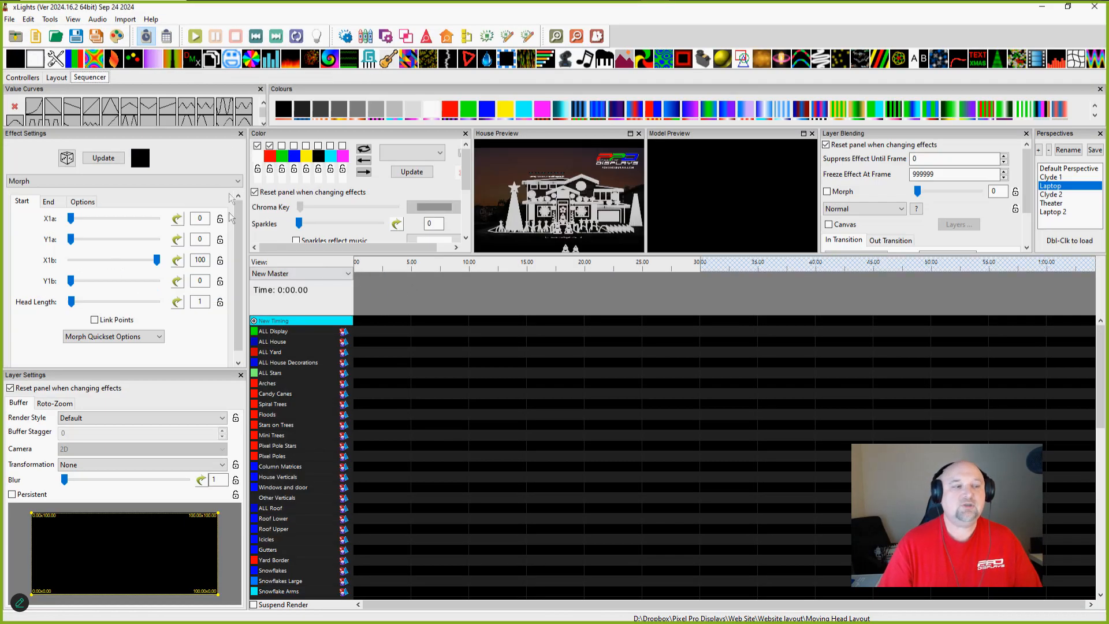
click(57, 77)
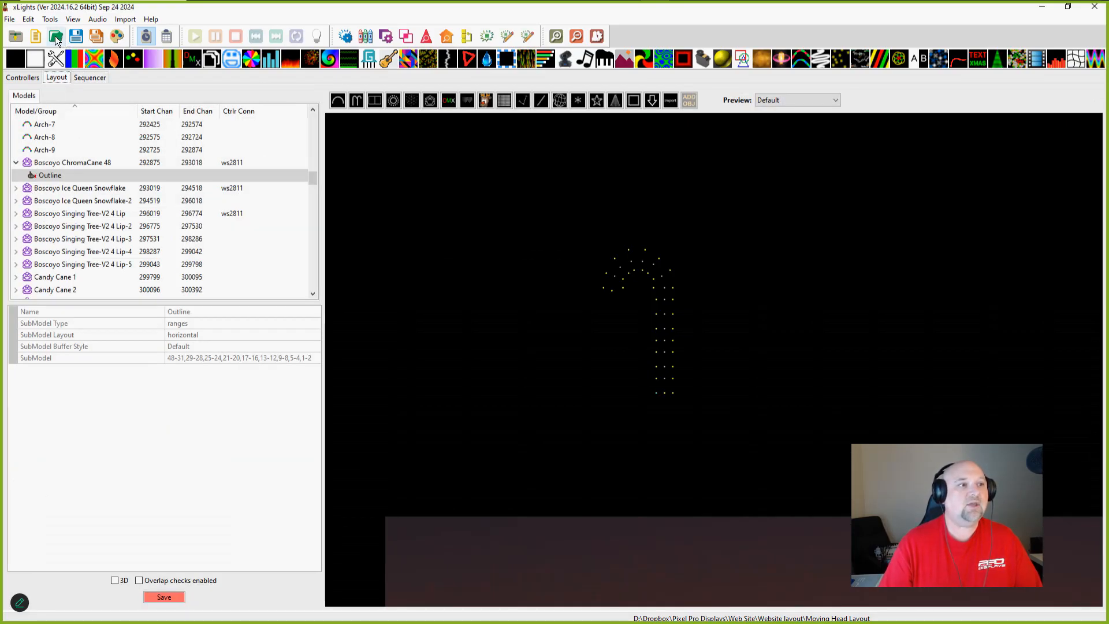
click(90, 78)
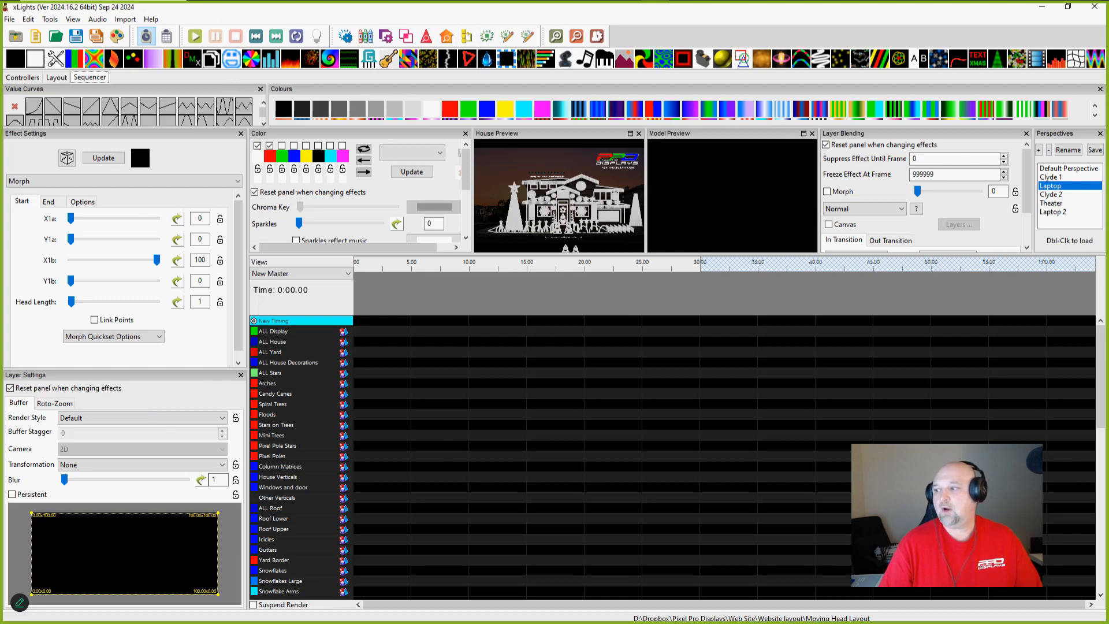
Step: Switch the display elements to the Faces view and add the Boscoyo ChromaCane 48 model to it
drag(468, 1, 710, 32)
scroll(945, 113, down, 3)
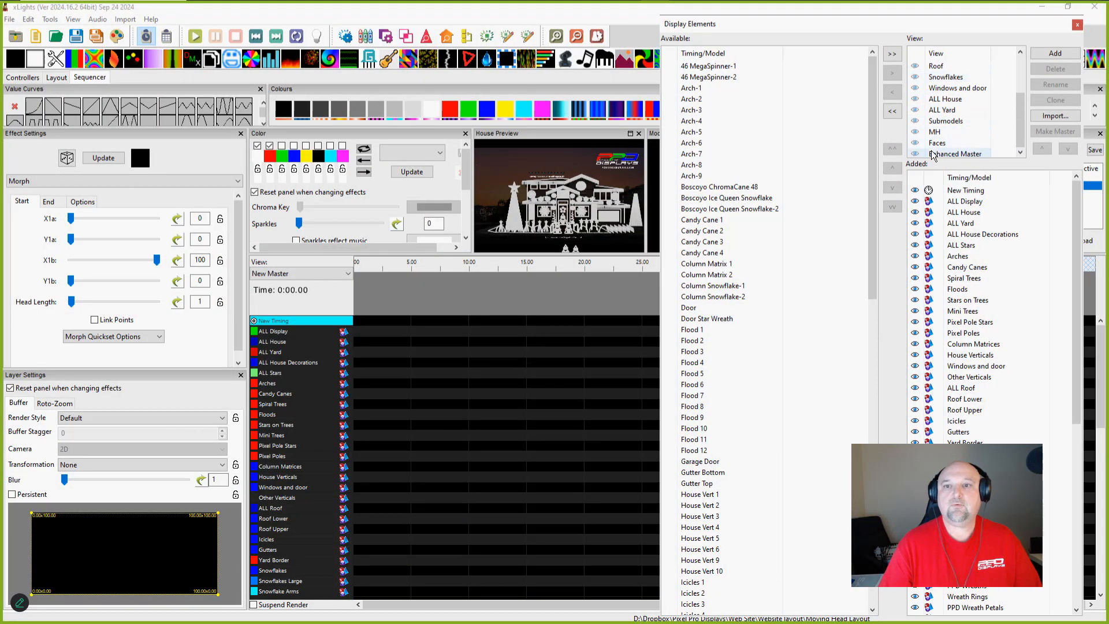
click(935, 144)
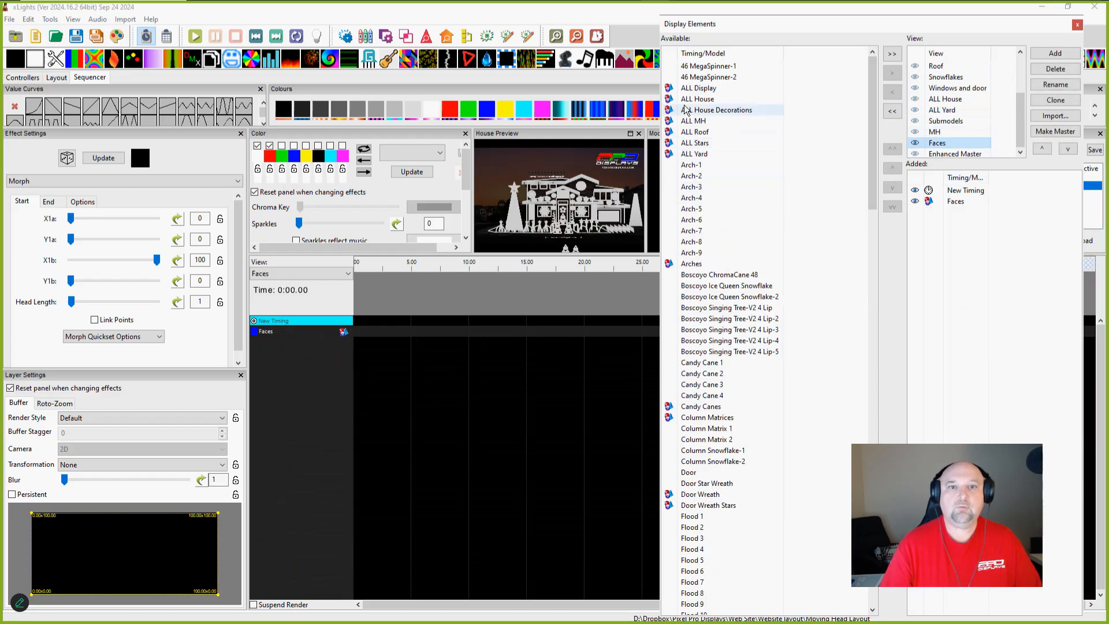
scroll(695, 319, down, 12)
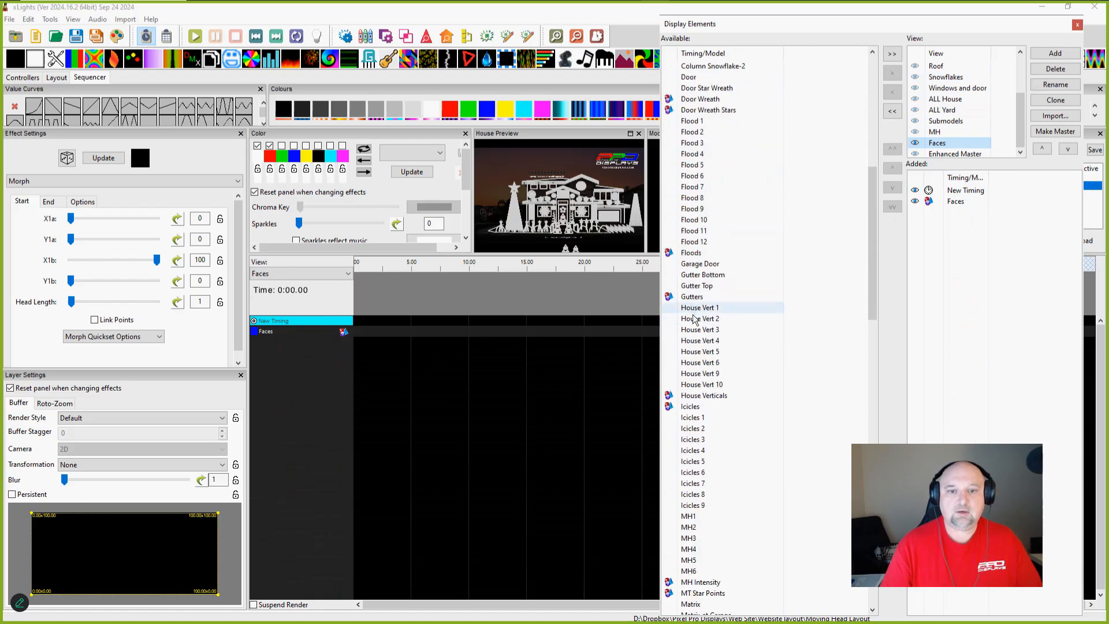
scroll(885, 208, up, 8)
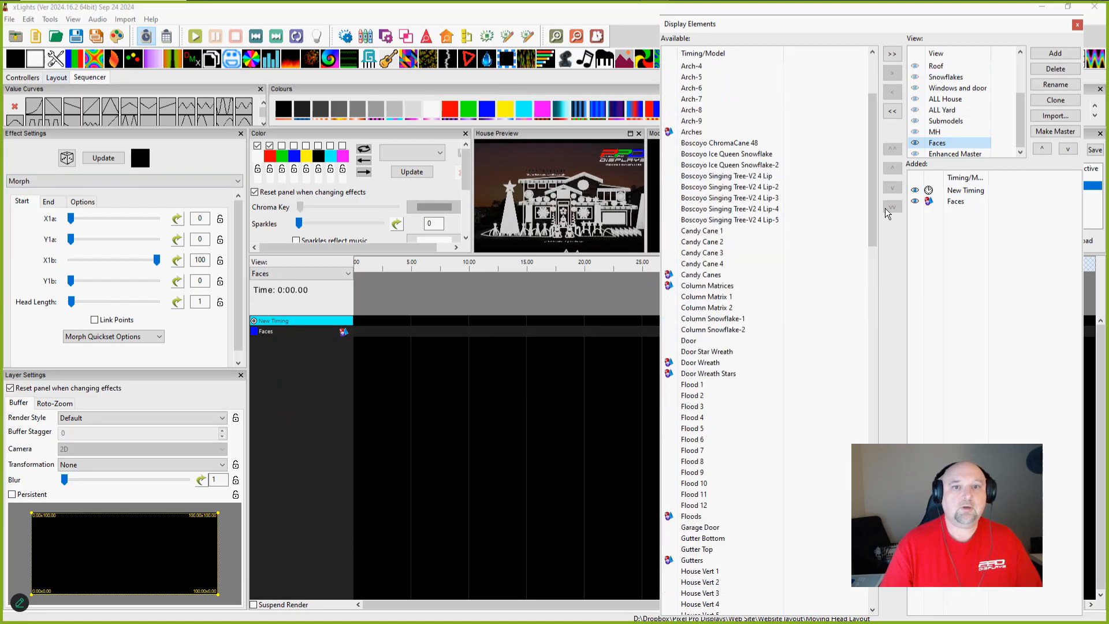
click(722, 143)
drag(916, 200, 955, 223)
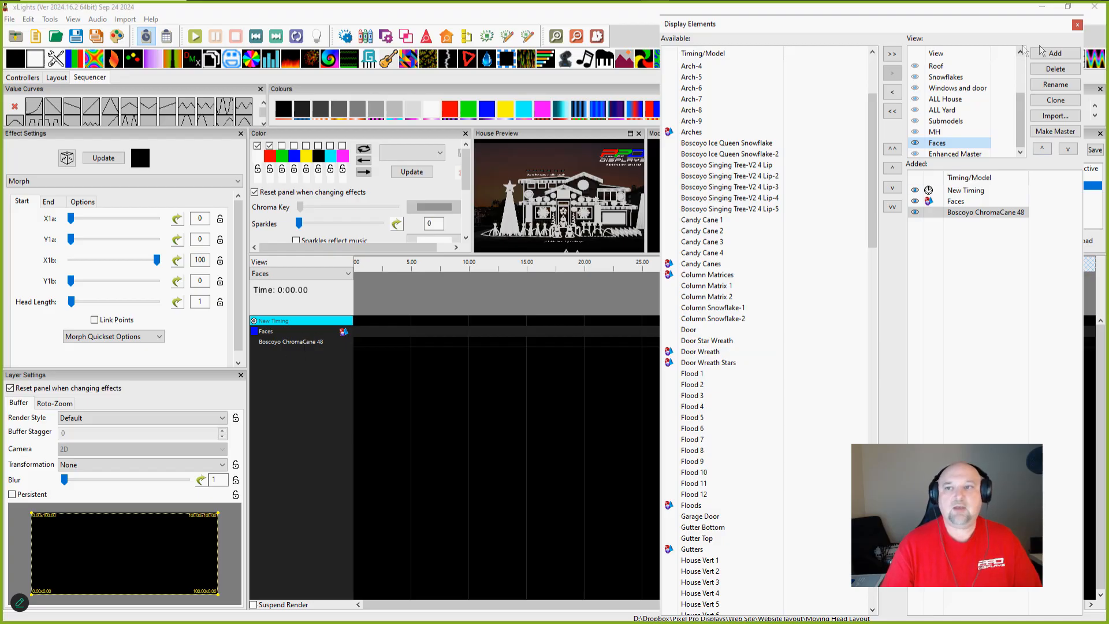
click(1077, 27)
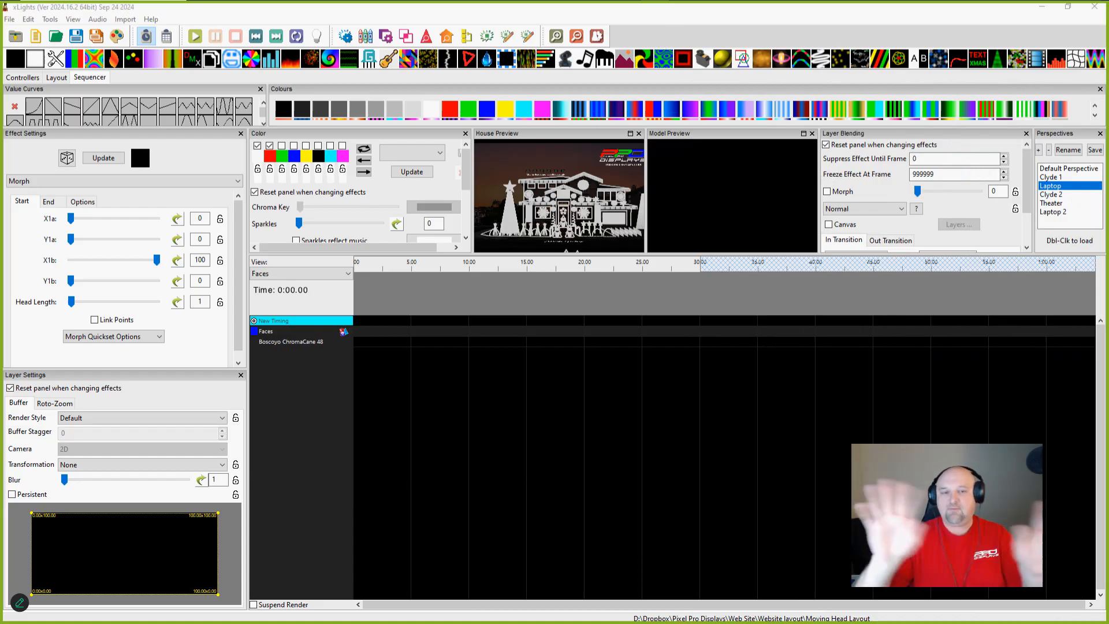
Step: Expand the Boscoyo ChromaCane 48 row to its submodels and place timing marks at 5.400 and 13.800 seconds in New Timing
click(273, 341)
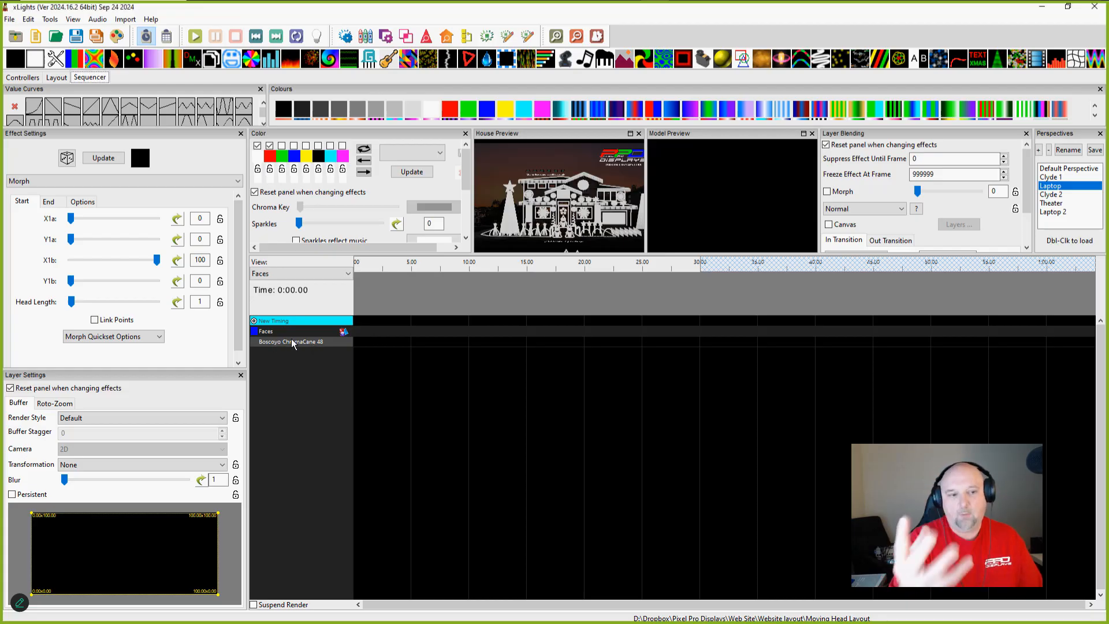
double_click(291, 341)
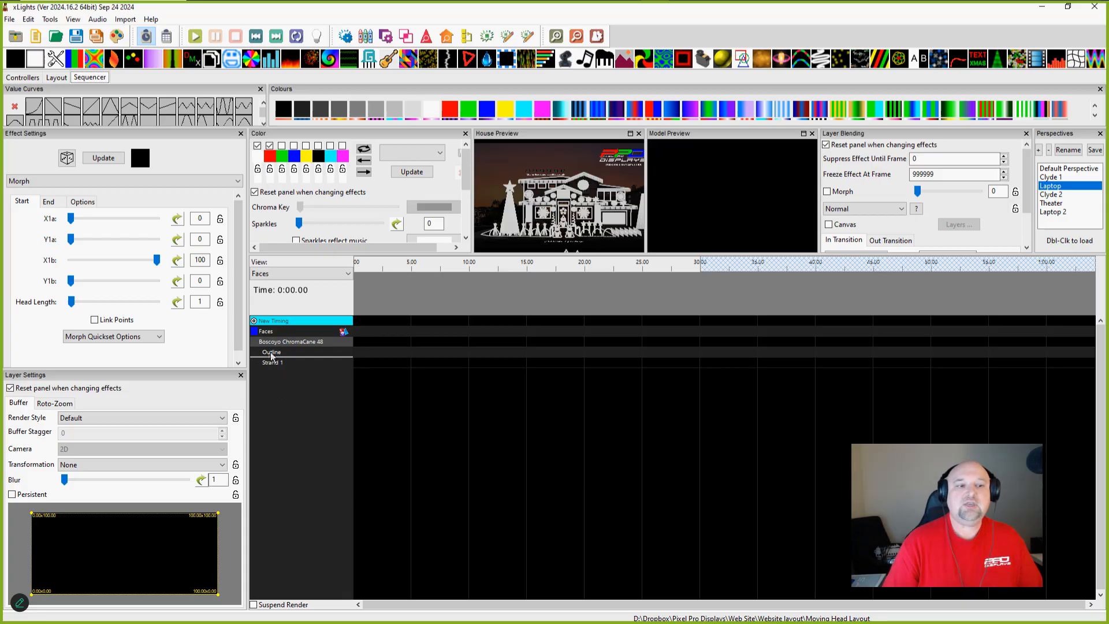
click(416, 304)
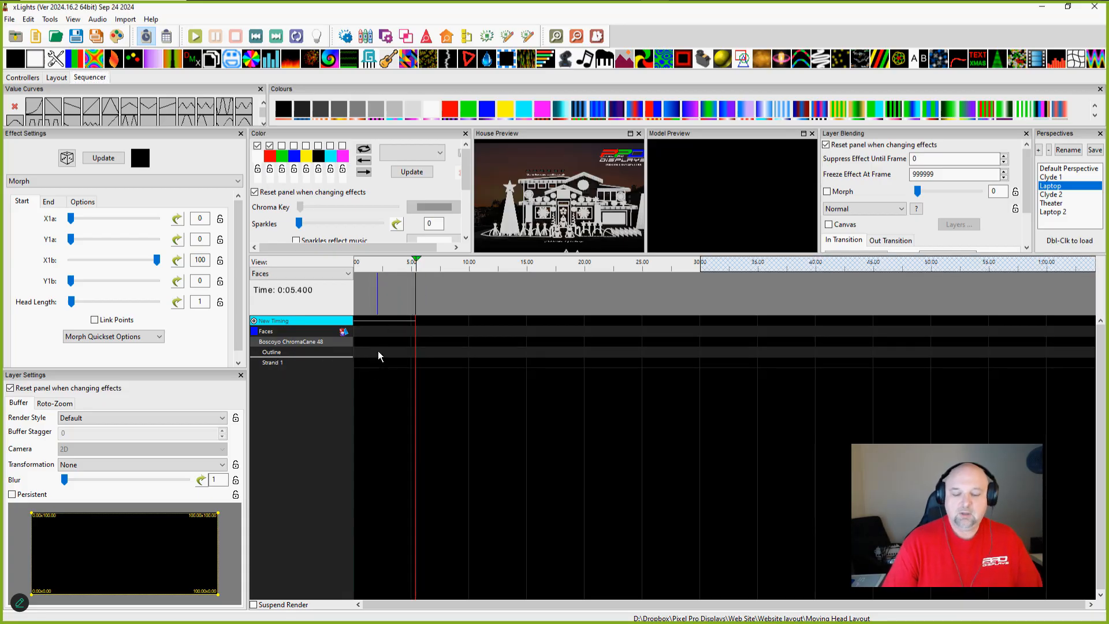
scroll(377, 351, up, 2)
click(658, 293)
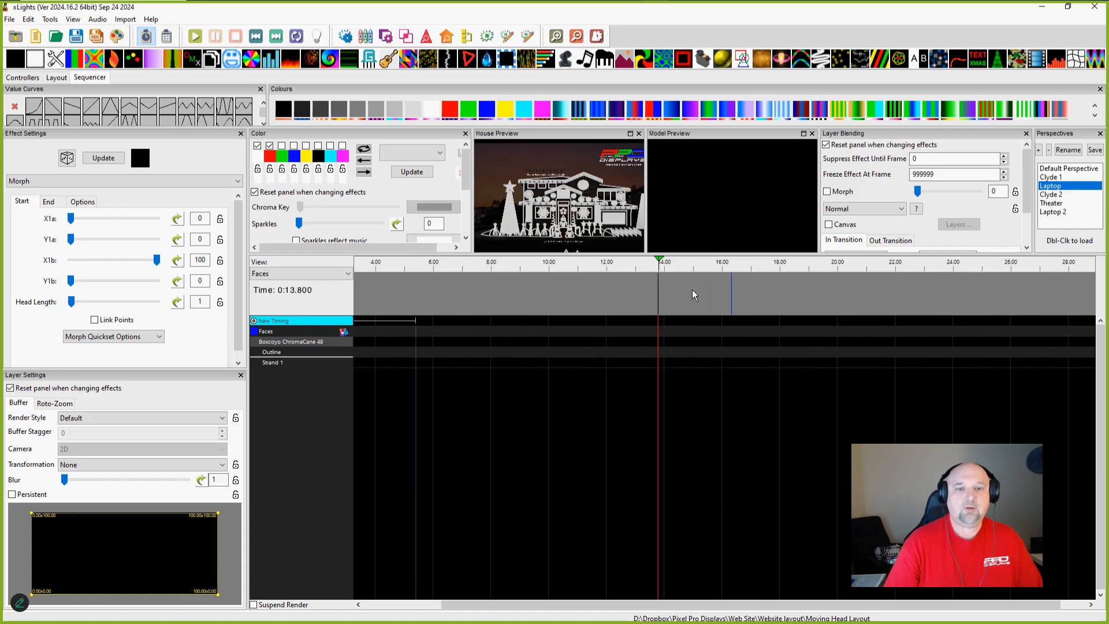
key(t)
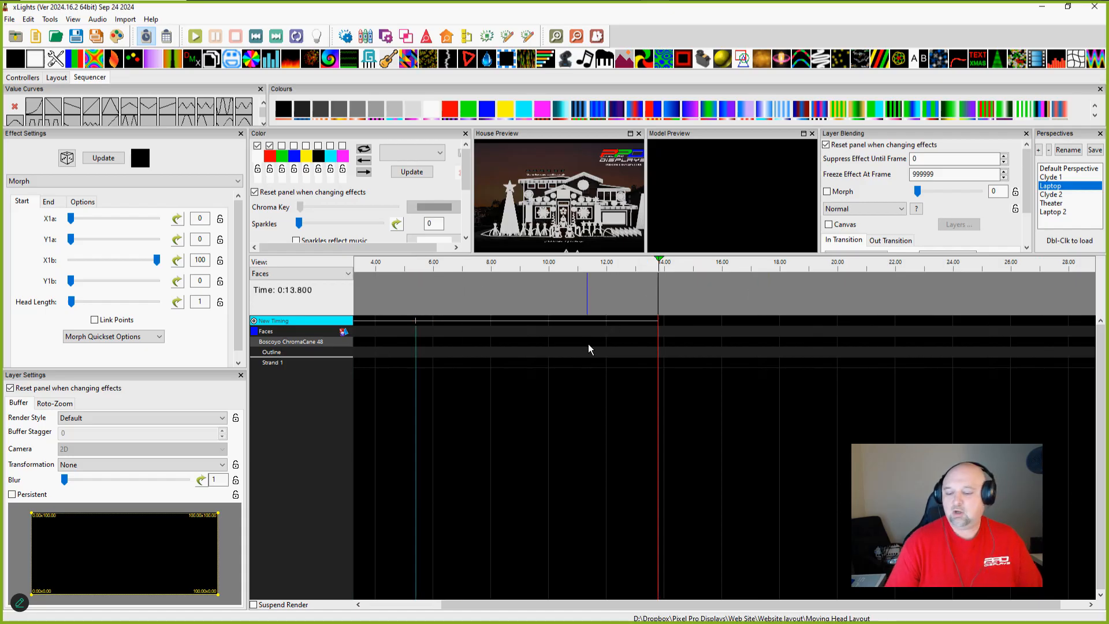
click(595, 297)
click(764, 290)
click(871, 286)
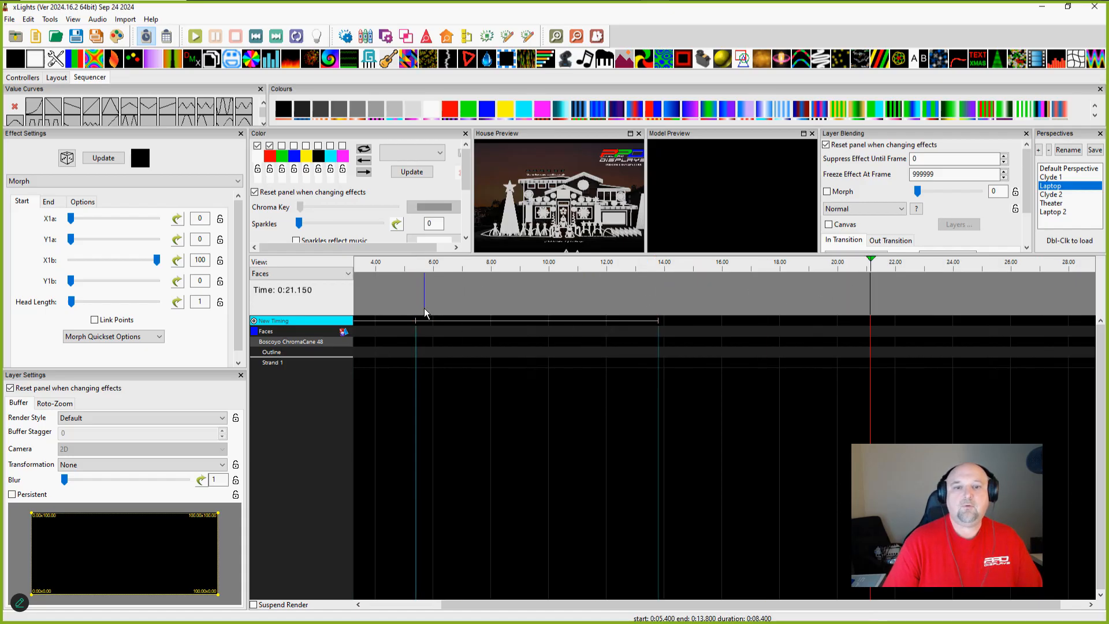
Step: Add a Single Strand effect to the Outline submodel between the 5.400 and 13.800 second timing marks
click(466, 351)
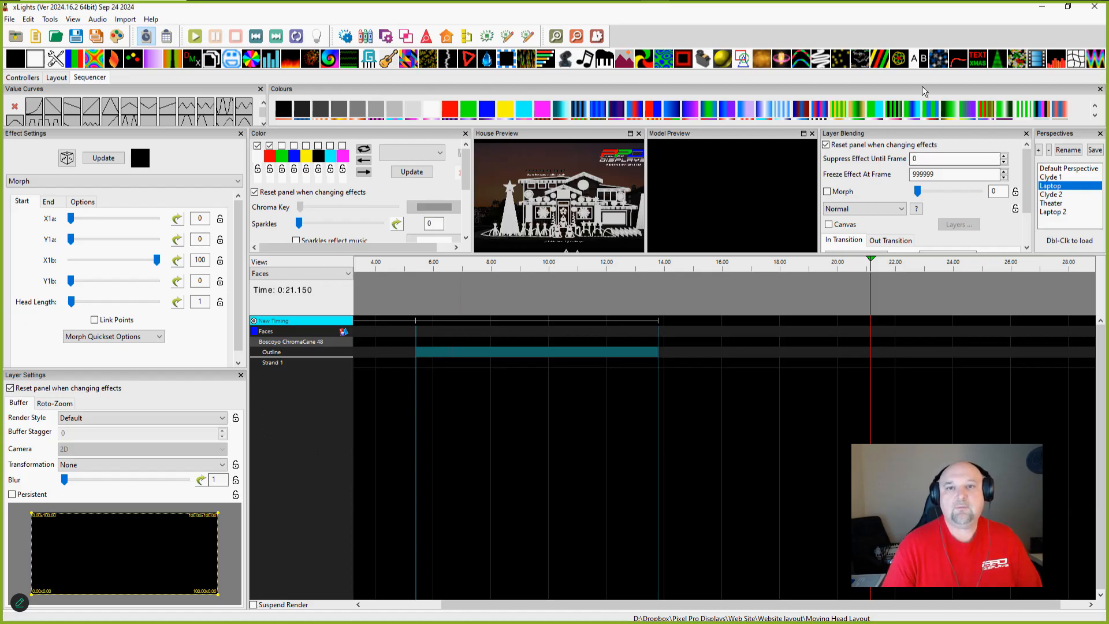
click(802, 59)
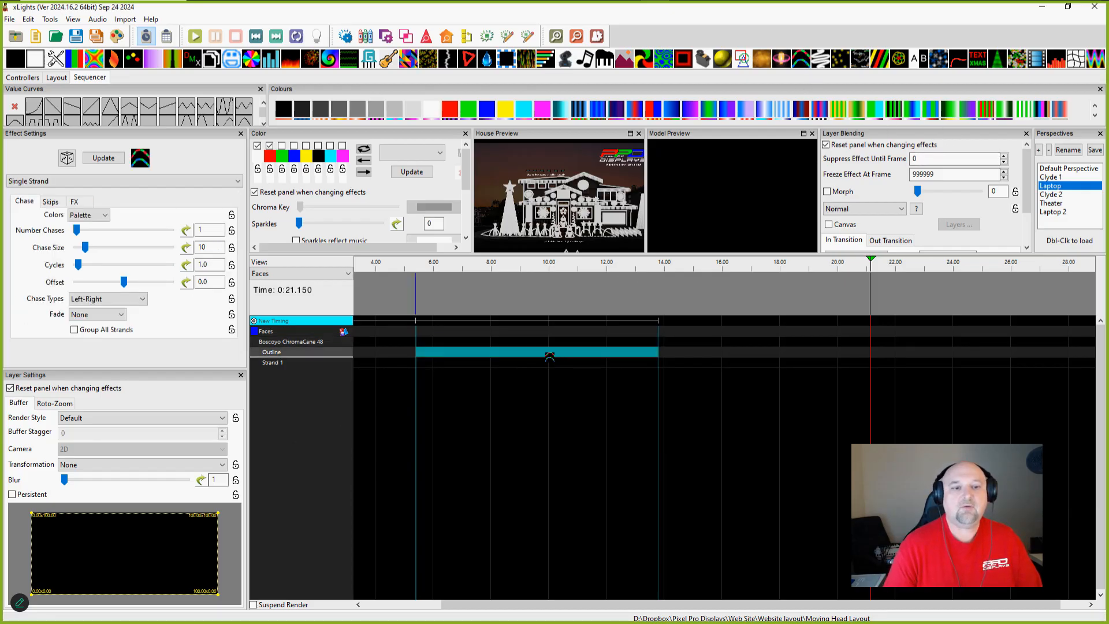
click(542, 352)
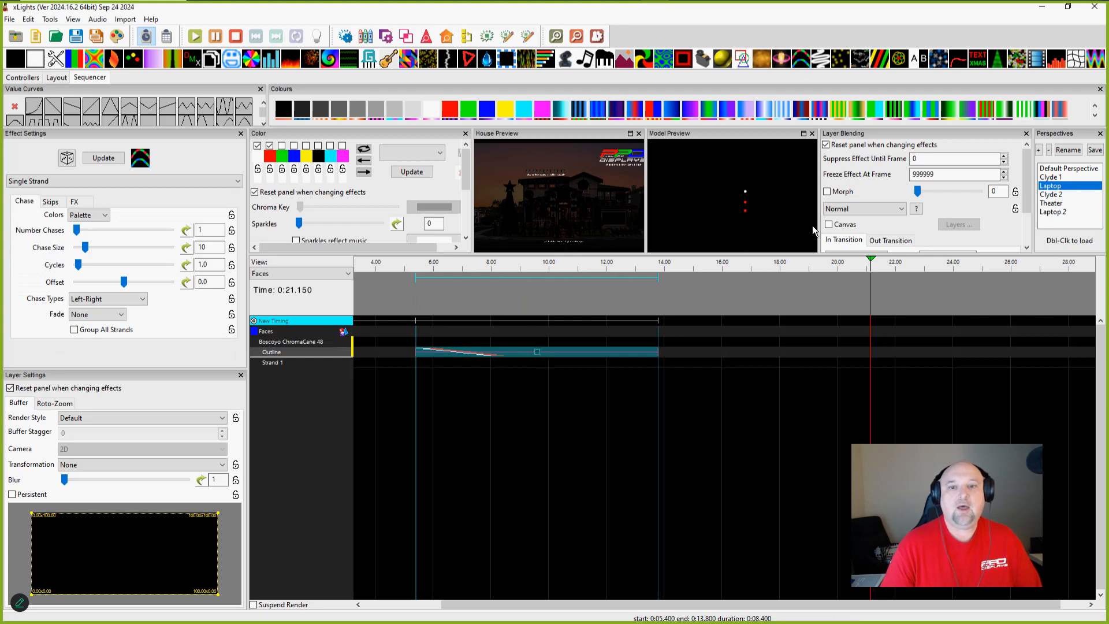
click(84, 418)
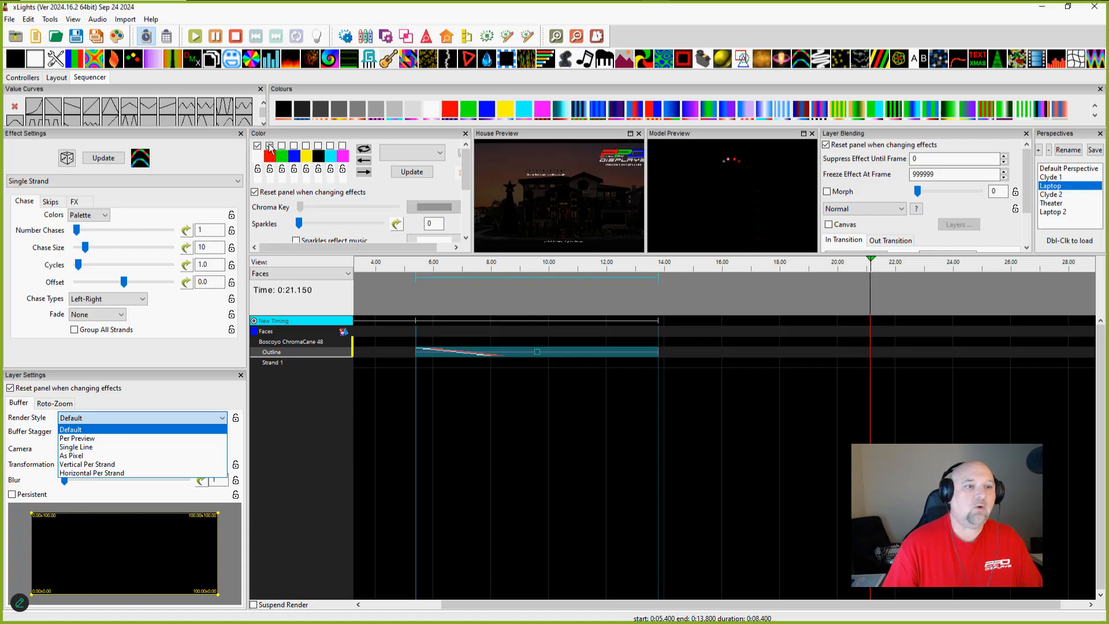
click(270, 142)
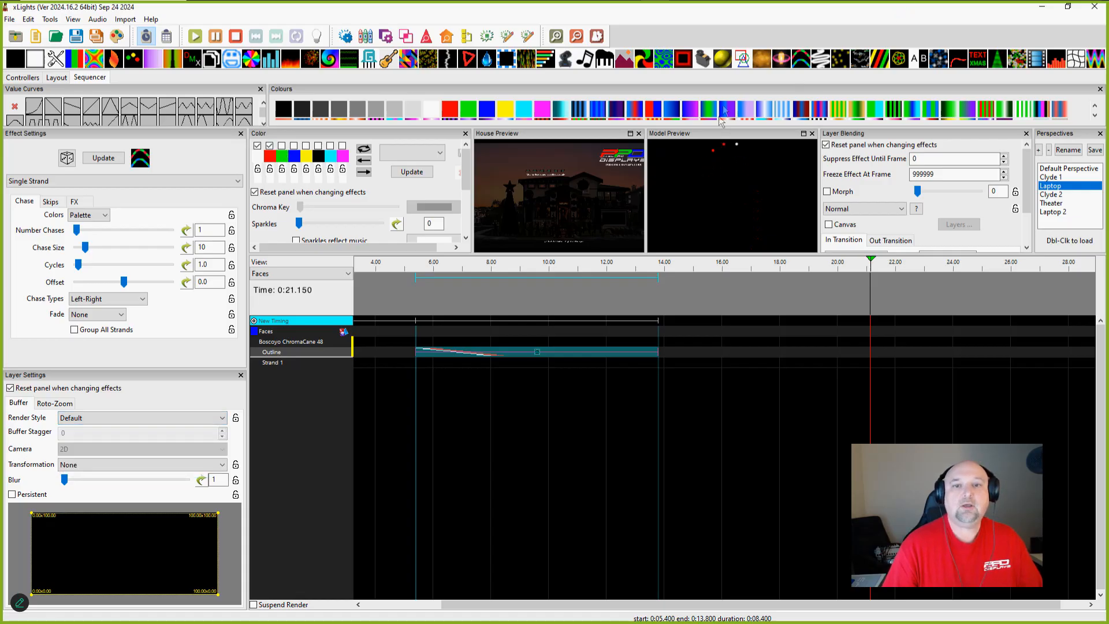
Step: Undock the Model Preview and reshape it into a tall, narrow floating window showing the whole cane
drag(741, 30, 151, 108)
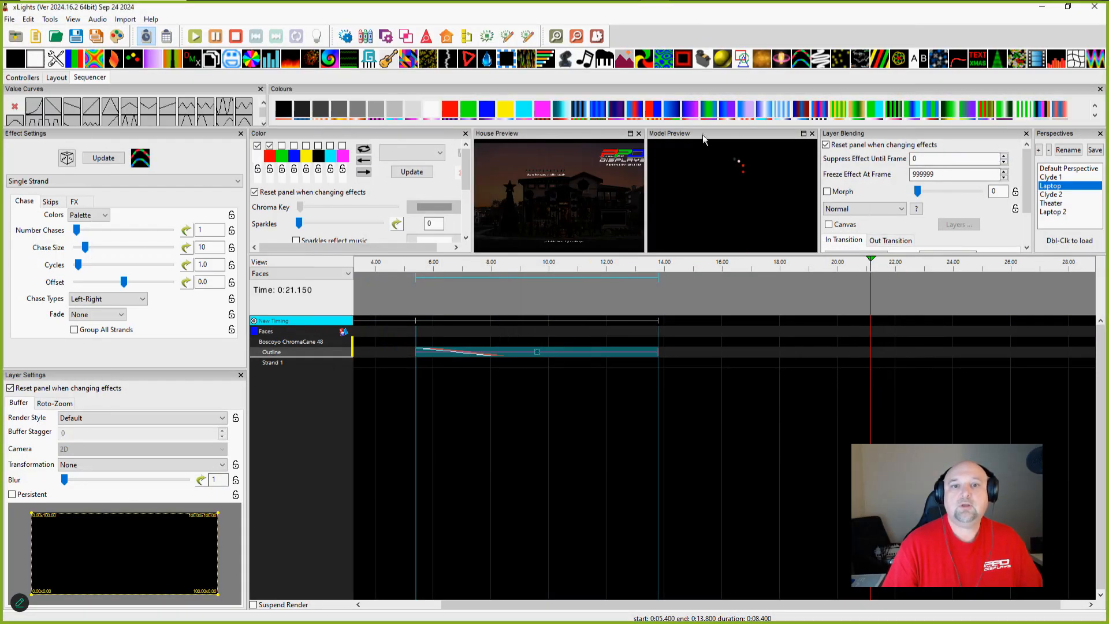
drag(702, 134, 649, 23)
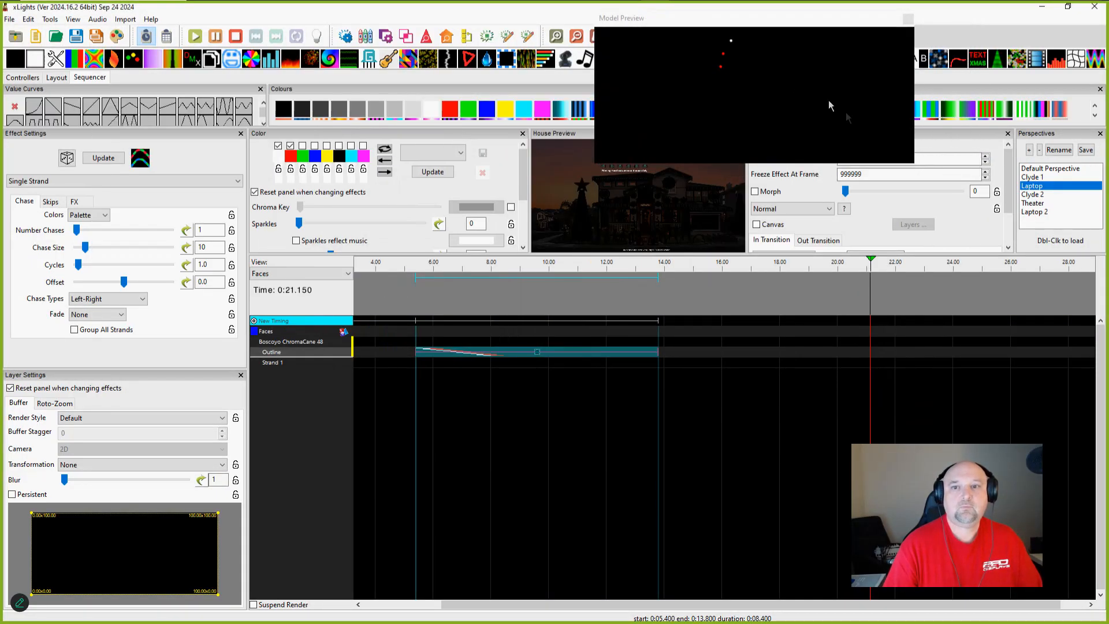
drag(913, 163, 783, 336)
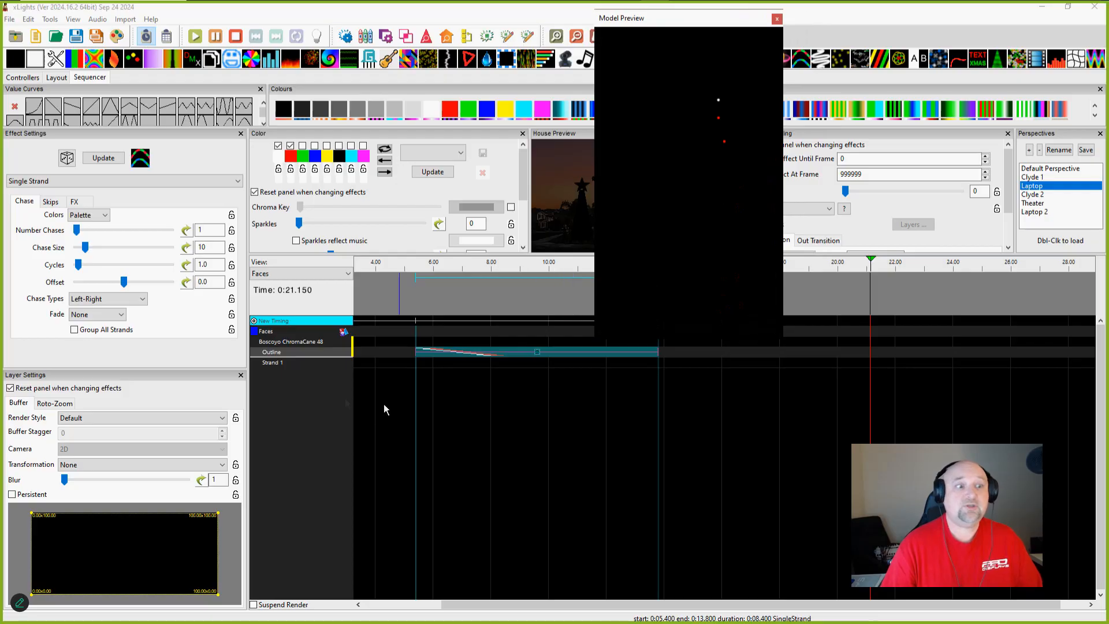
Step: Turn off red so the Single Strand effect uses only white, and set its chase size to 100
click(290, 146)
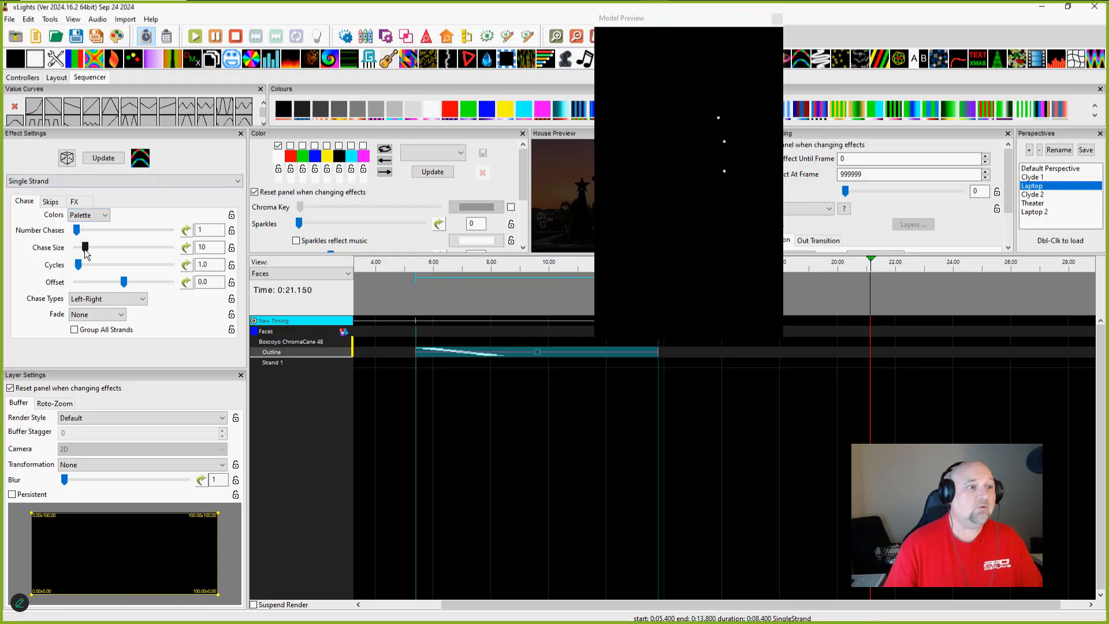
drag(85, 250, 158, 251)
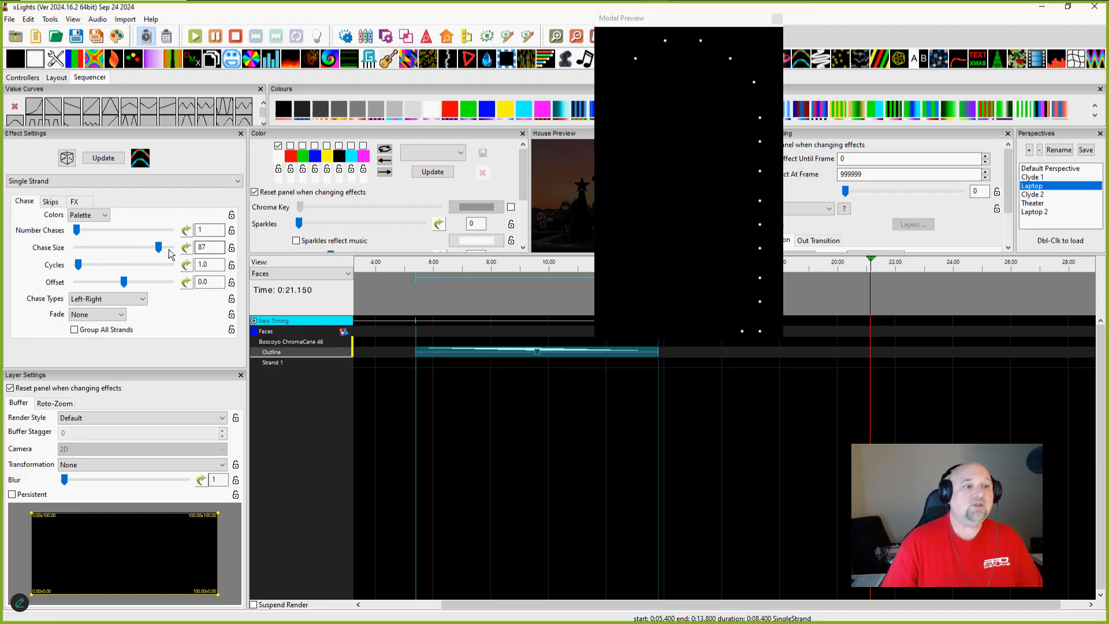
drag(159, 247, 183, 251)
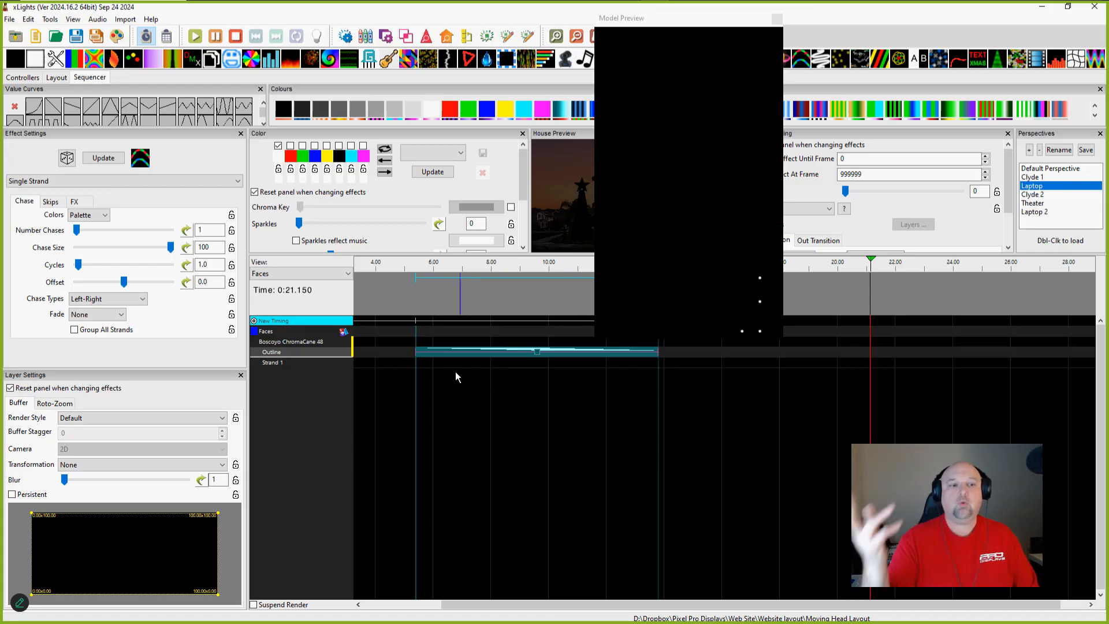
Step: Add the Boscoyo ChromaCane 48 Outline submodel to the existing Spinner Ring group in the layout
click(56, 77)
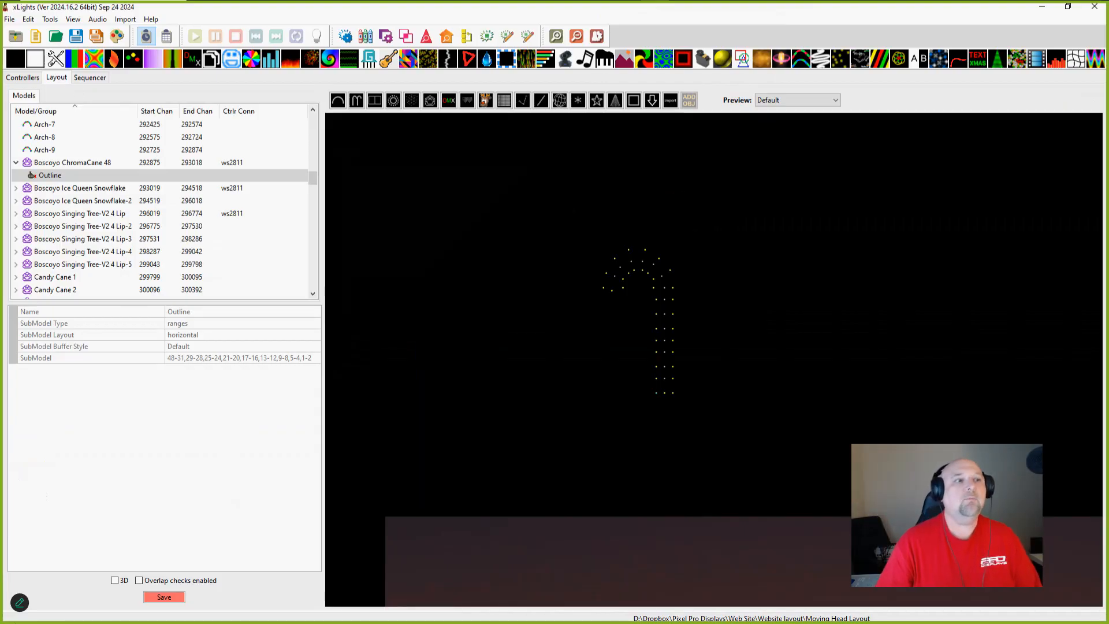
click(51, 177)
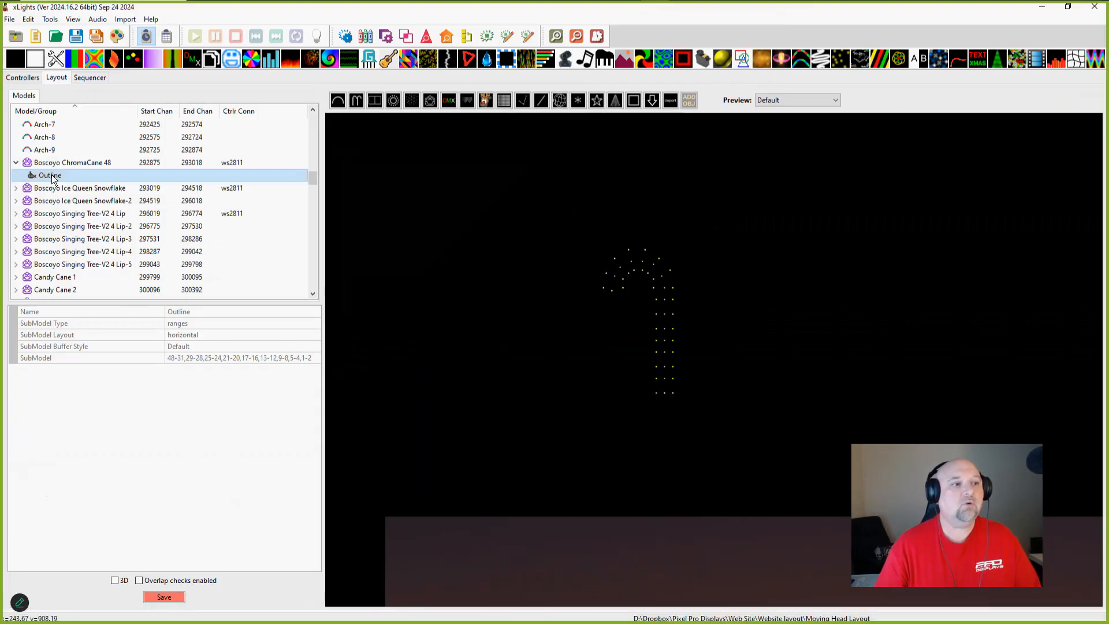
right_click(51, 177)
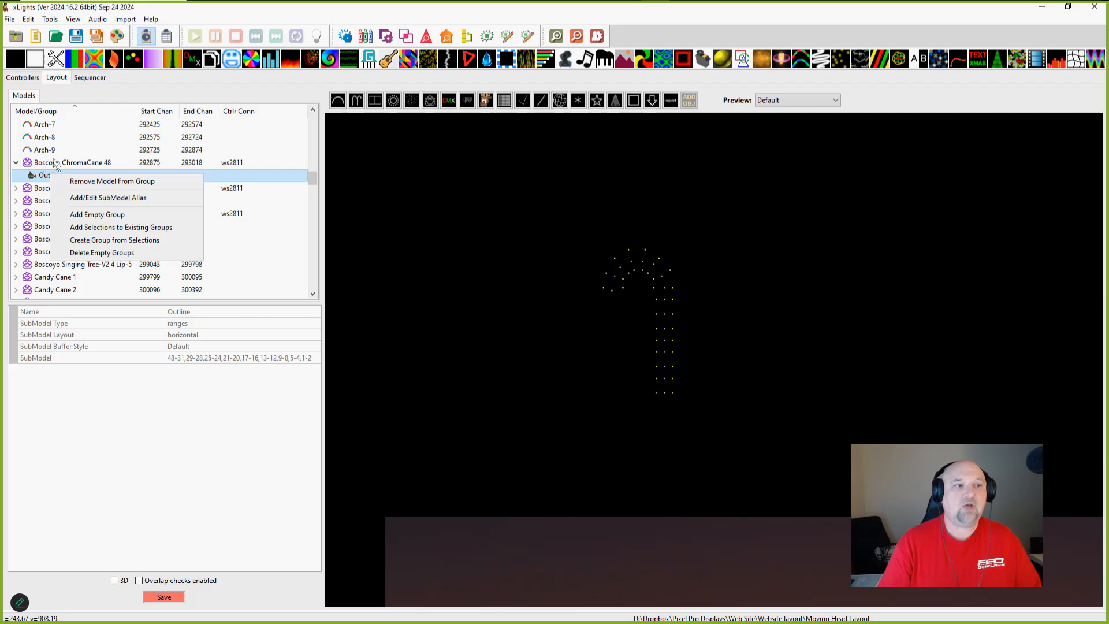
click(88, 227)
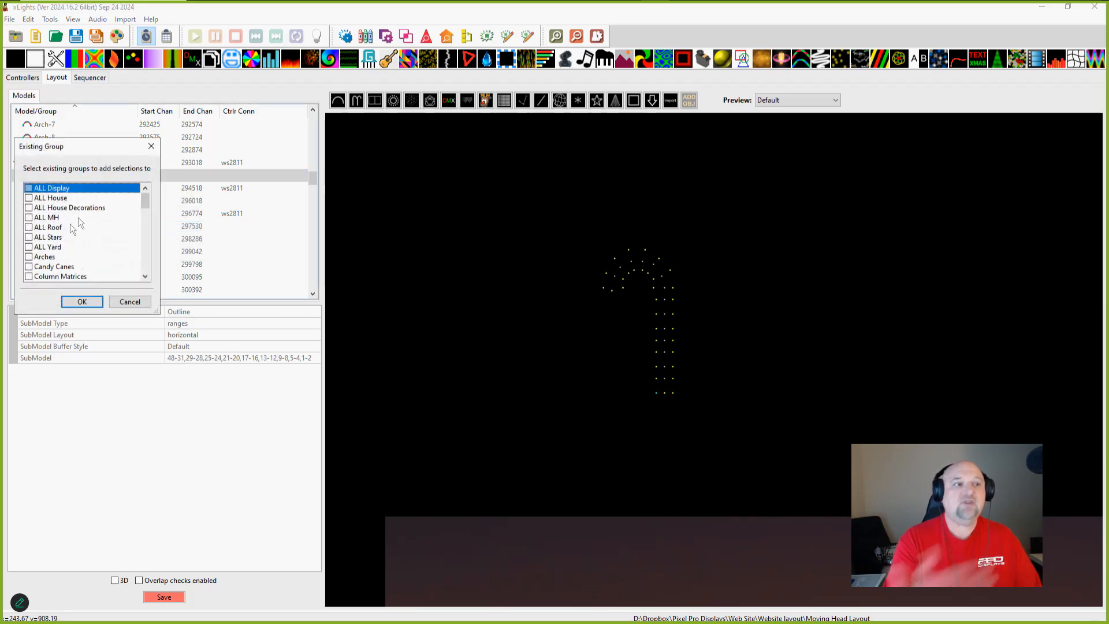
scroll(52, 243, down, 8)
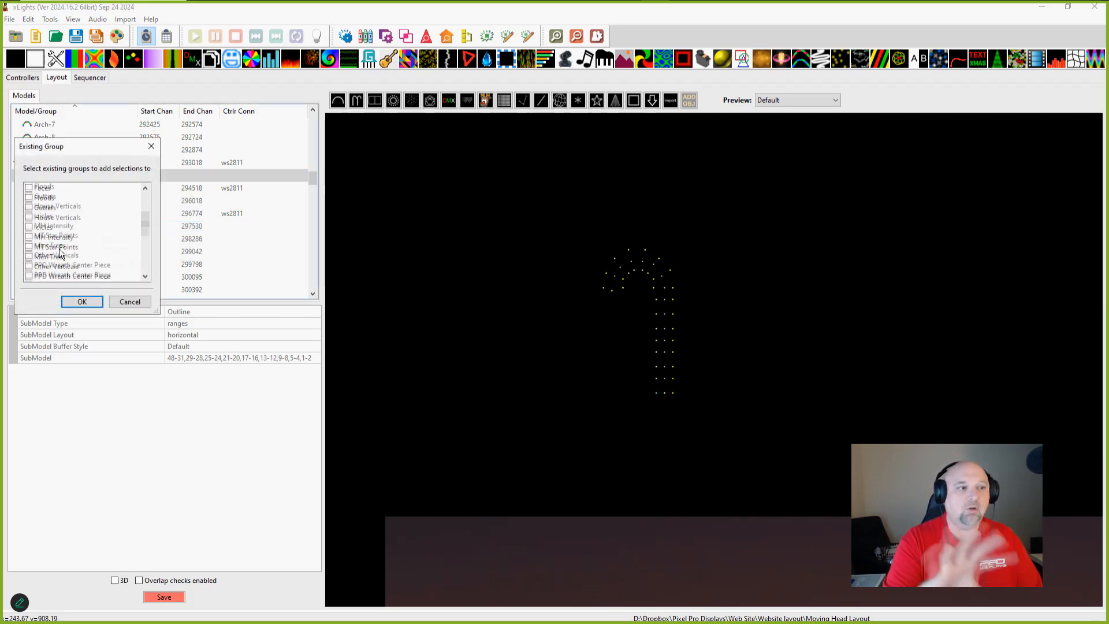
scroll(51, 249, down, 4)
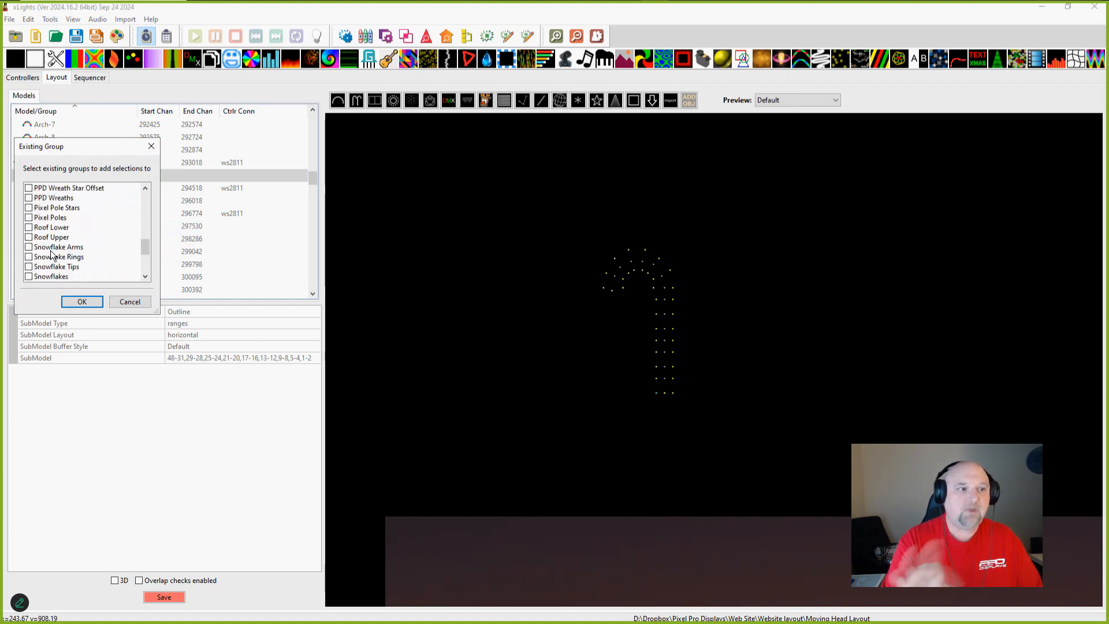
scroll(52, 254, down, 2)
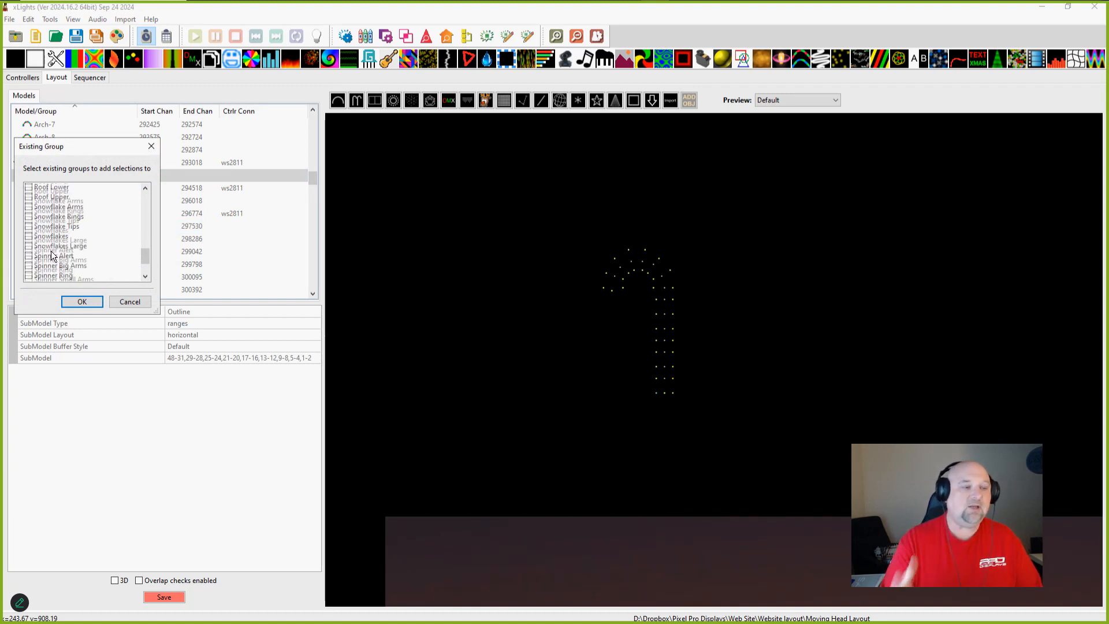
scroll(32, 277, down, 2)
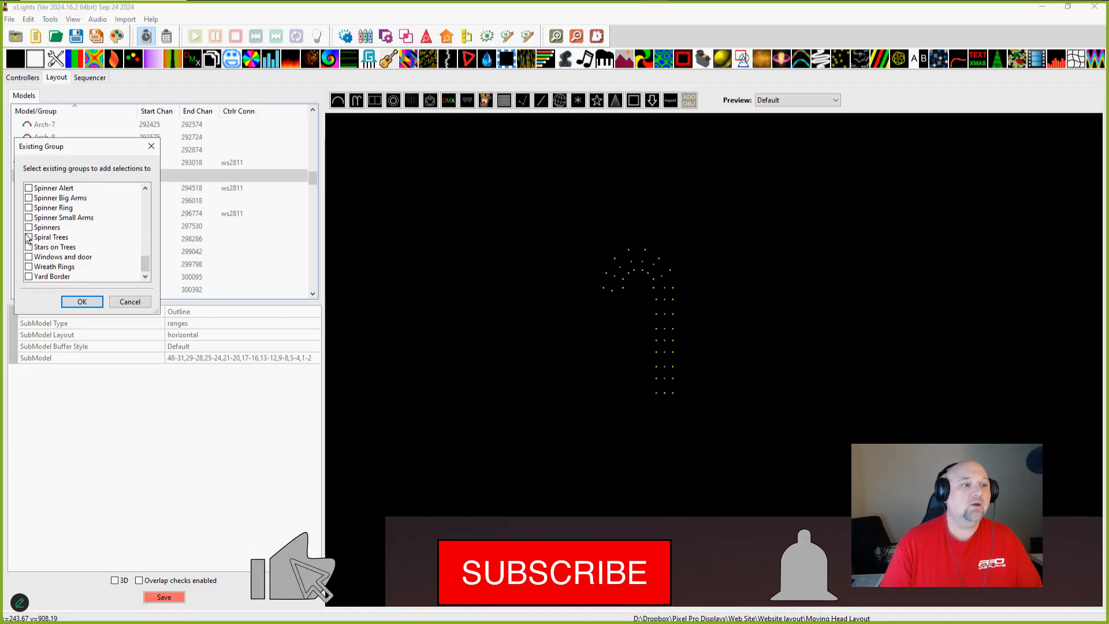
click(29, 208)
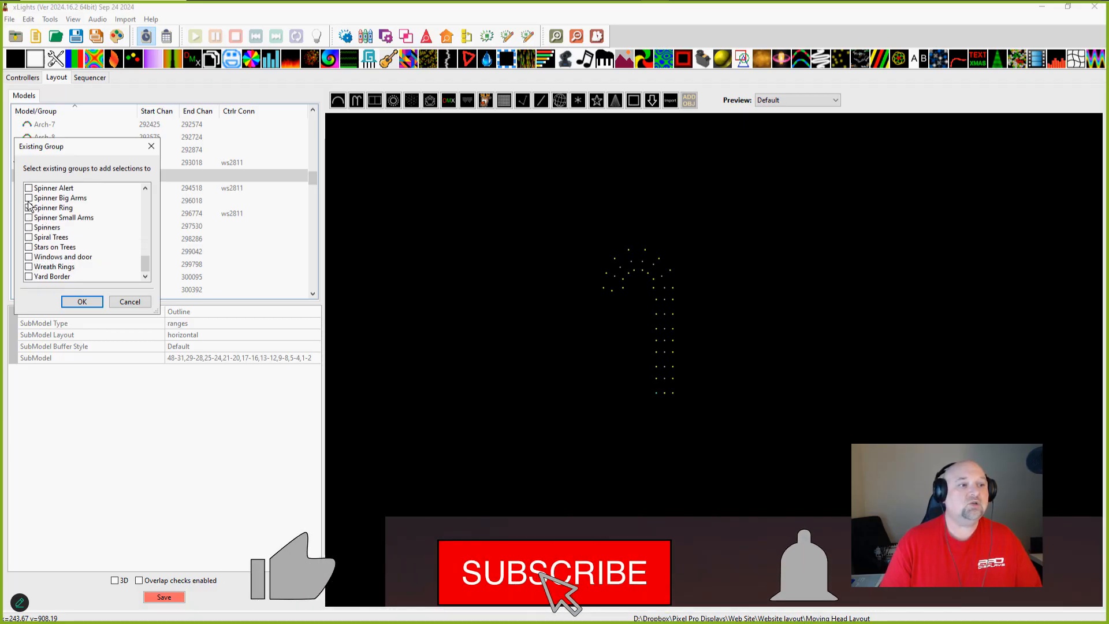
click(82, 301)
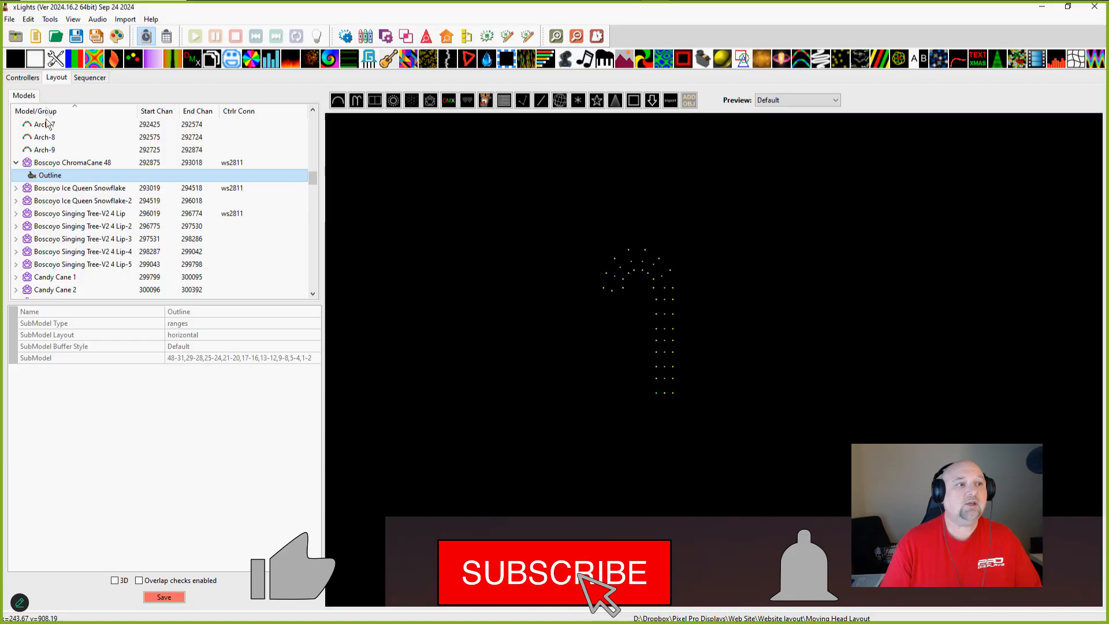
Step: Return to the sequence and remove the Single Strand effect from the Outline submodel row
click(88, 76)
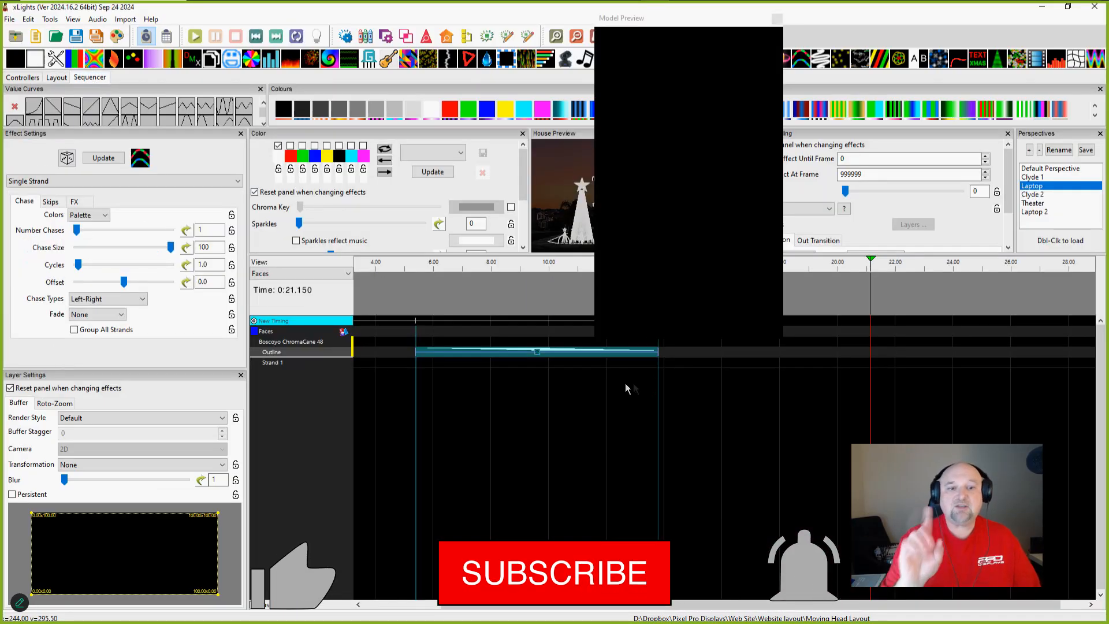
click(550, 350)
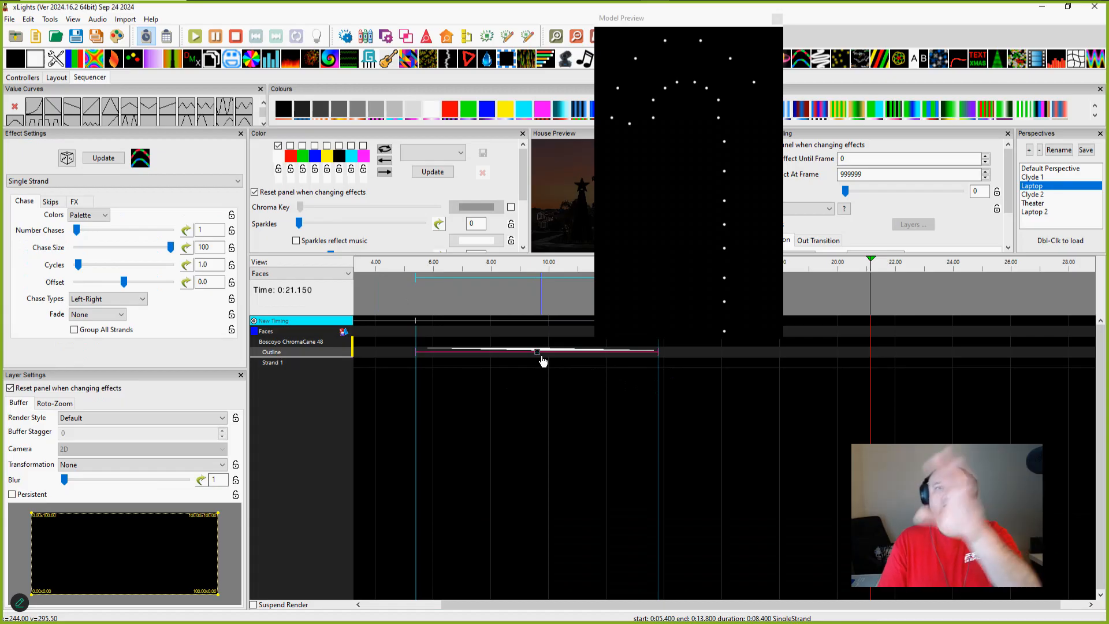
drag(543, 361, 510, 362)
Step: Switch the sequence to the New Master view and select the Spinner Ring span between the 5.400 and 13.800 second timing marks
click(293, 274)
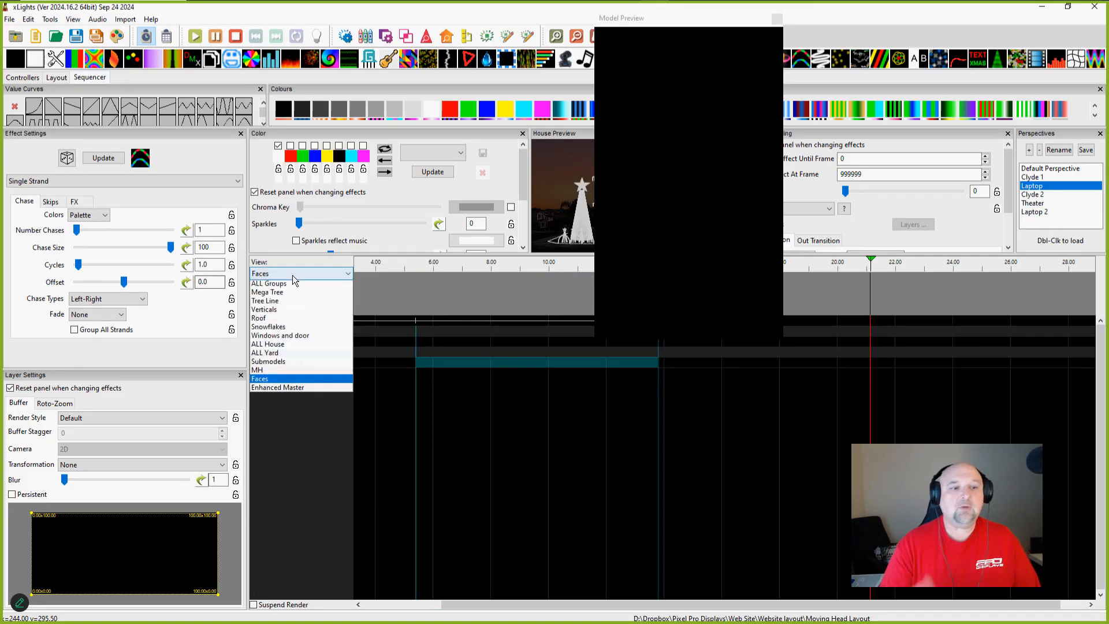
click(279, 294)
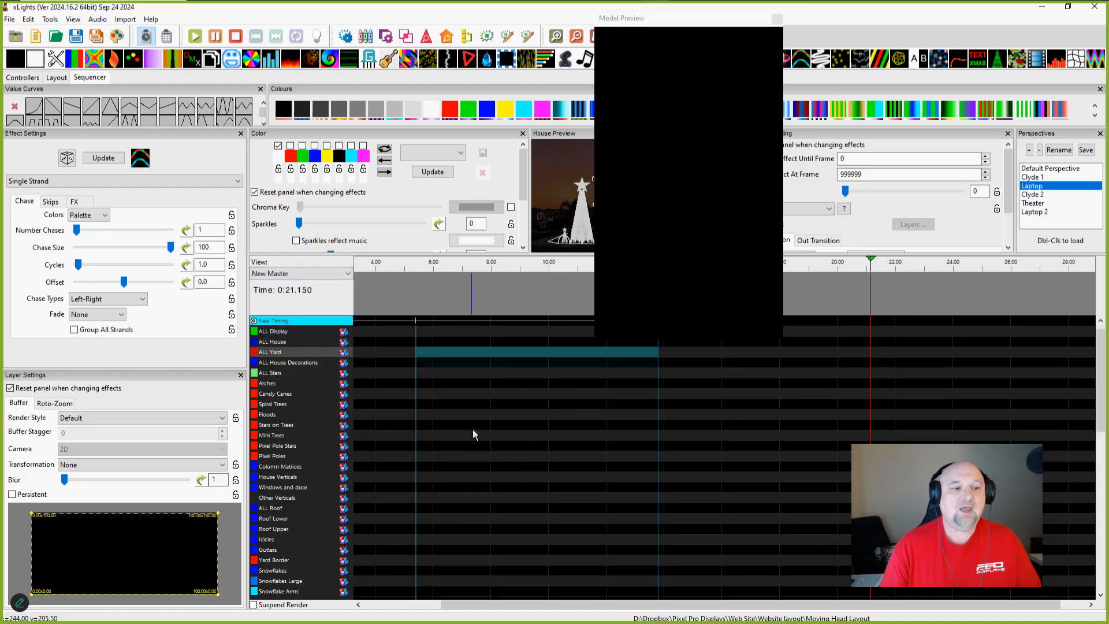
scroll(470, 419, down, 6)
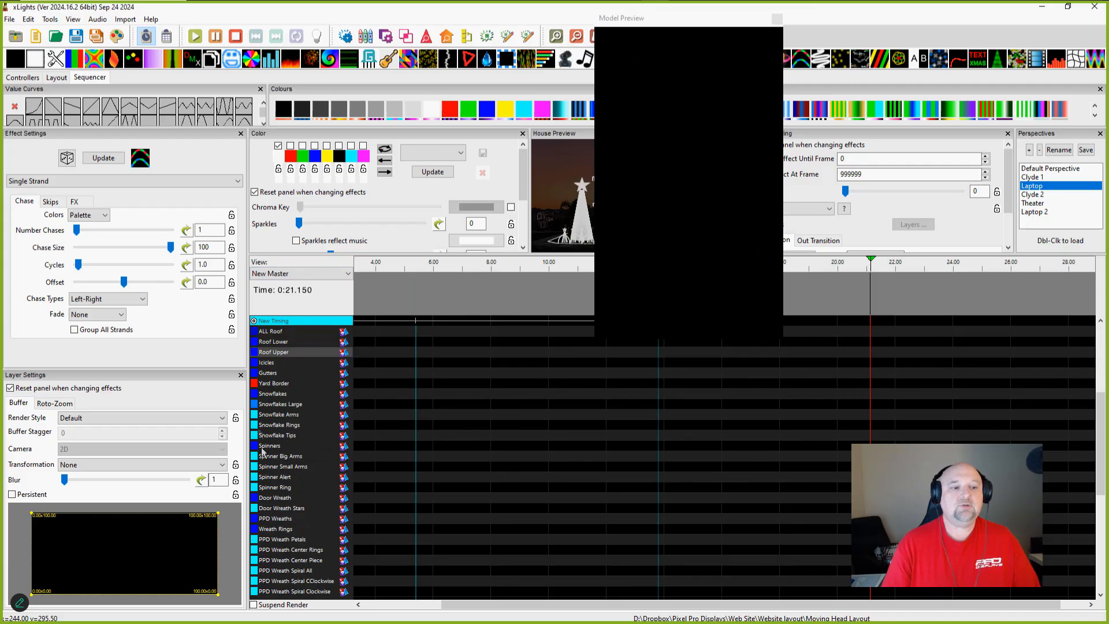
scroll(258, 427, down, 2)
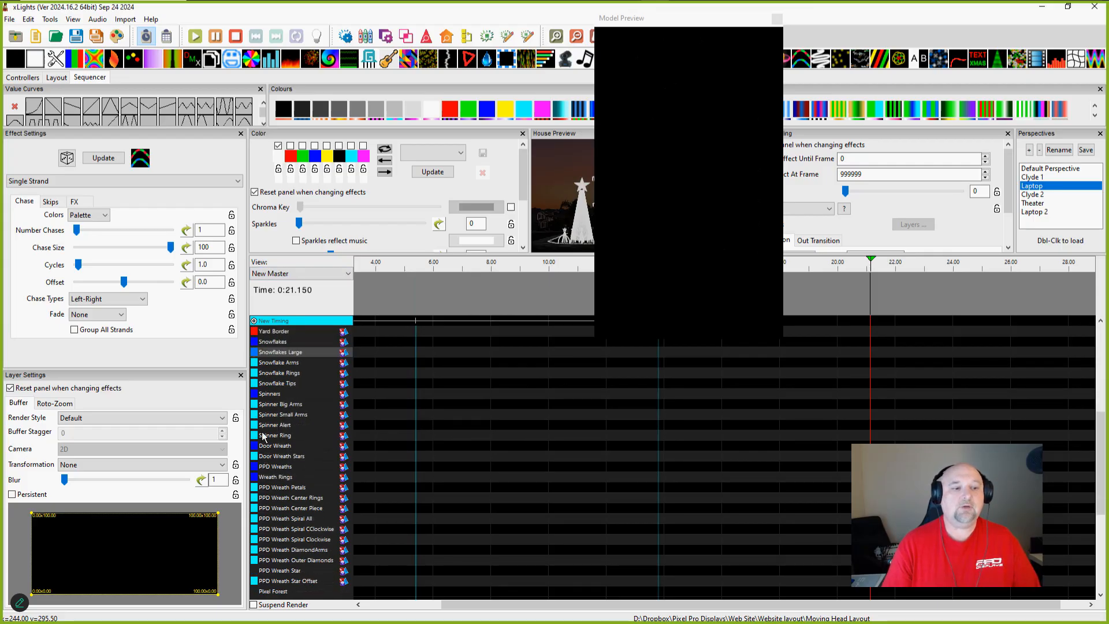
click(451, 435)
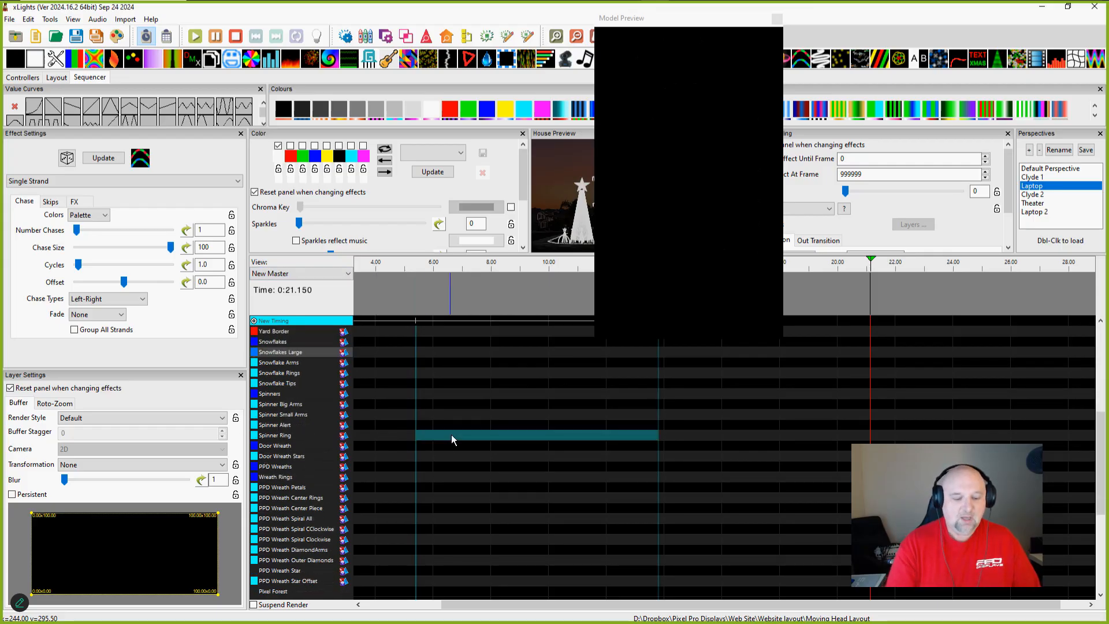
Step: Close the floating Model Preview and undock the House Preview as a larger floating window showing the whole house
drag(618, 22, 923, 22)
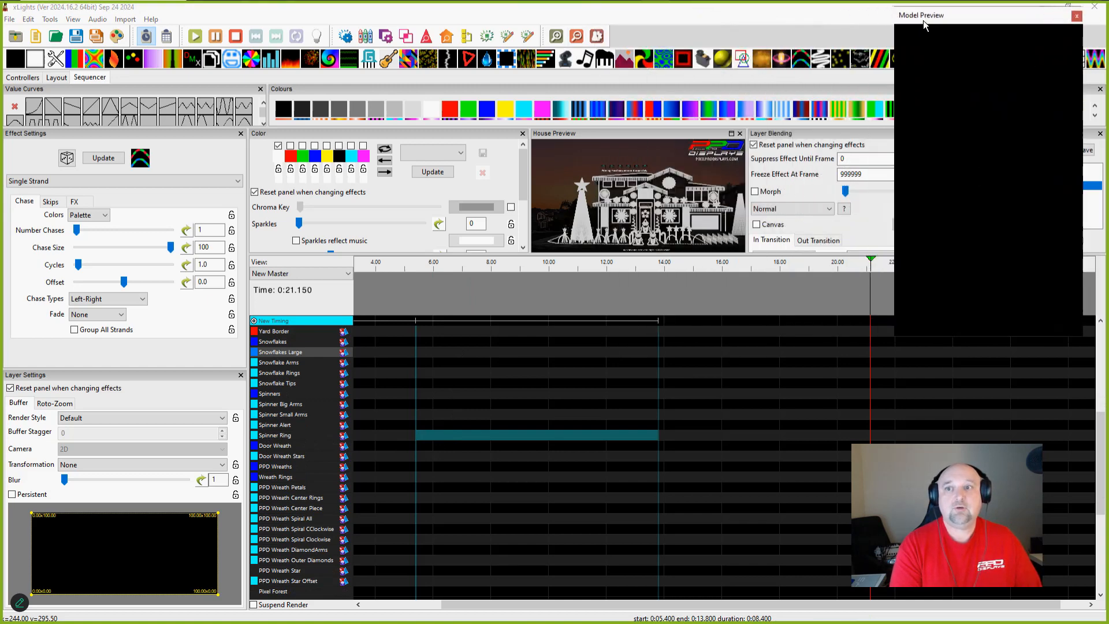
click(1077, 15)
drag(653, 139, 774, 11)
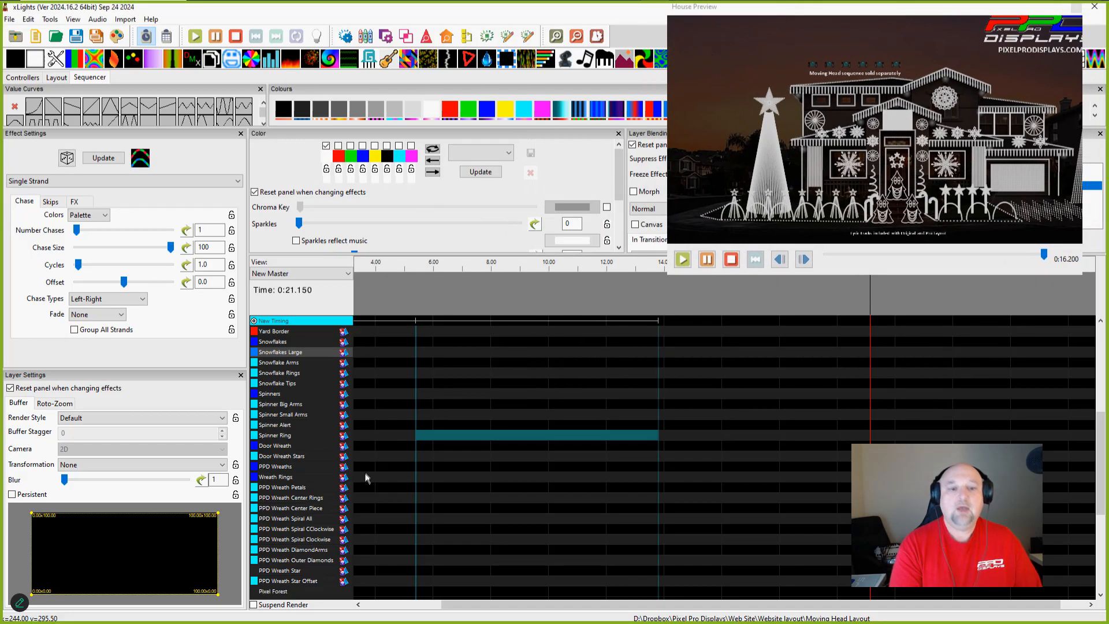
Step: Place the Single Strand effect on the Spinner Ring group from 5.400 to 13.800 seconds and review the view's display elements
click(445, 435)
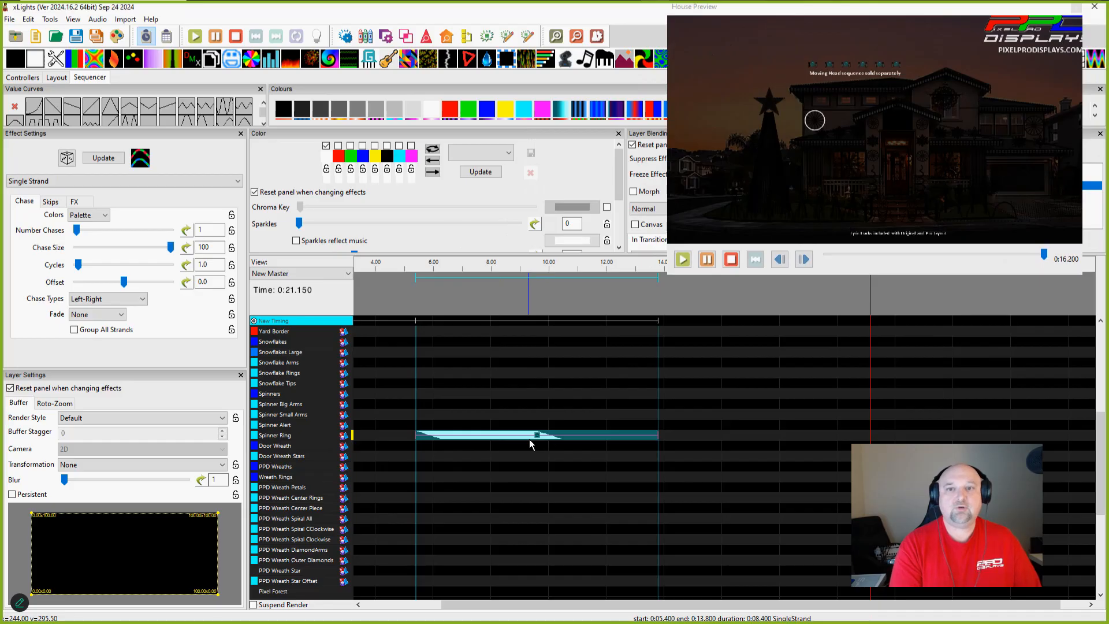
drag(539, 436, 536, 434)
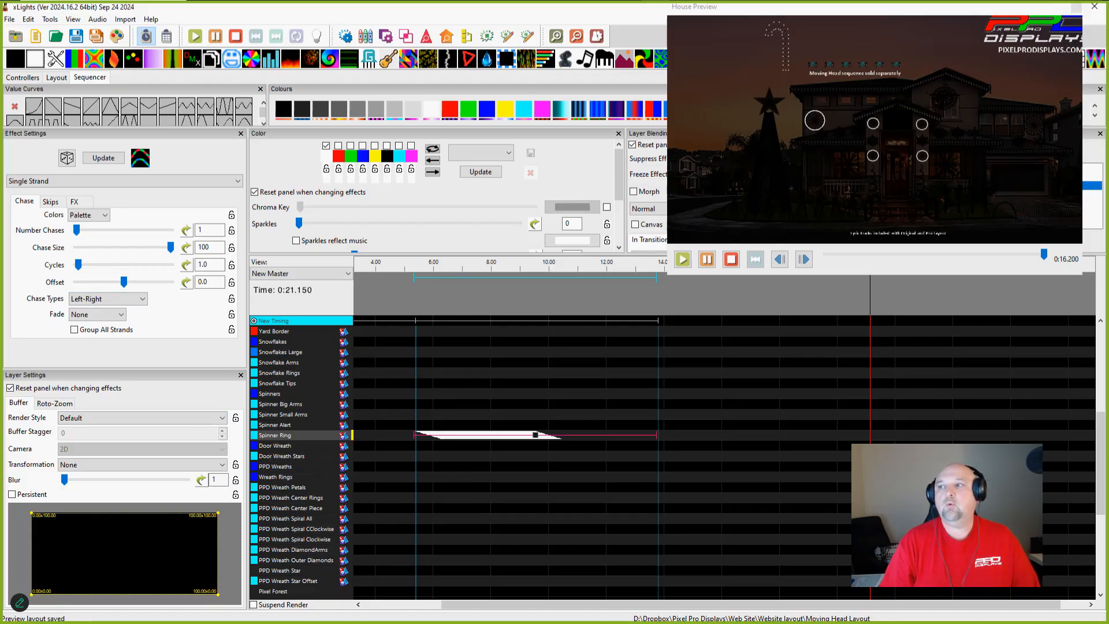
drag(941, 23, 464, 21)
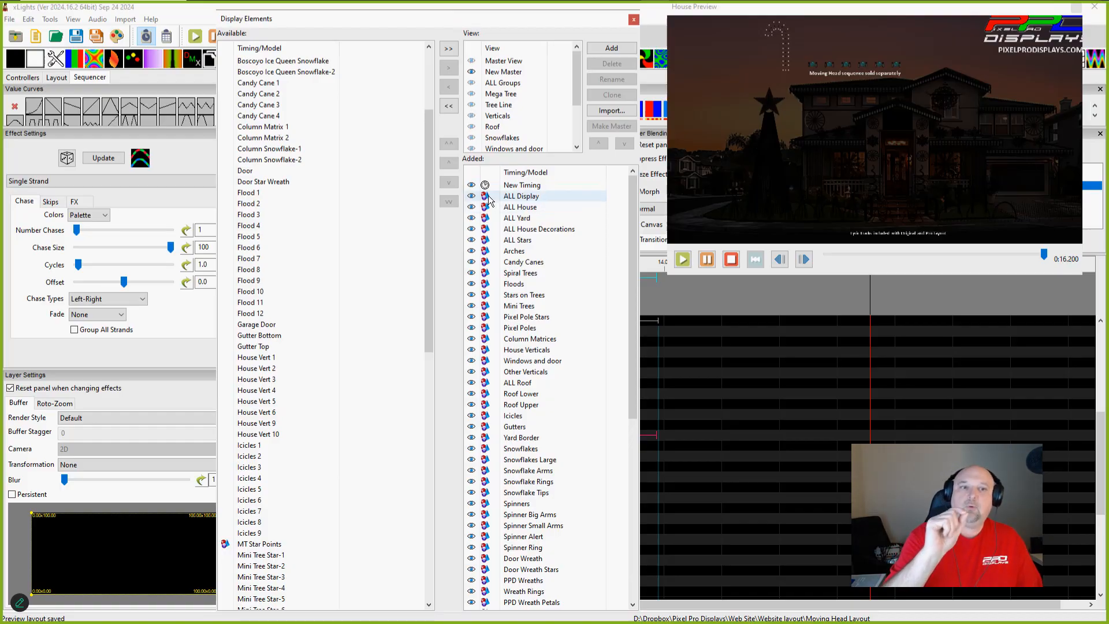
key(Escape)
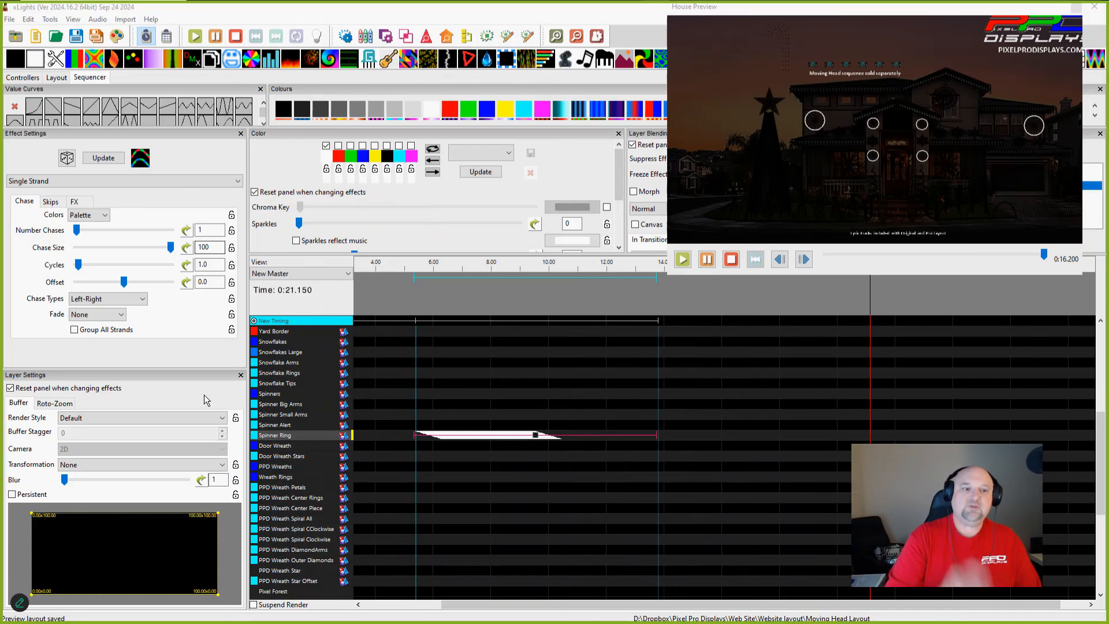
Step: Try the Per Model Default and Horizontal Stack - Scaled render styles on the Spinner Ring effect
click(164, 417)
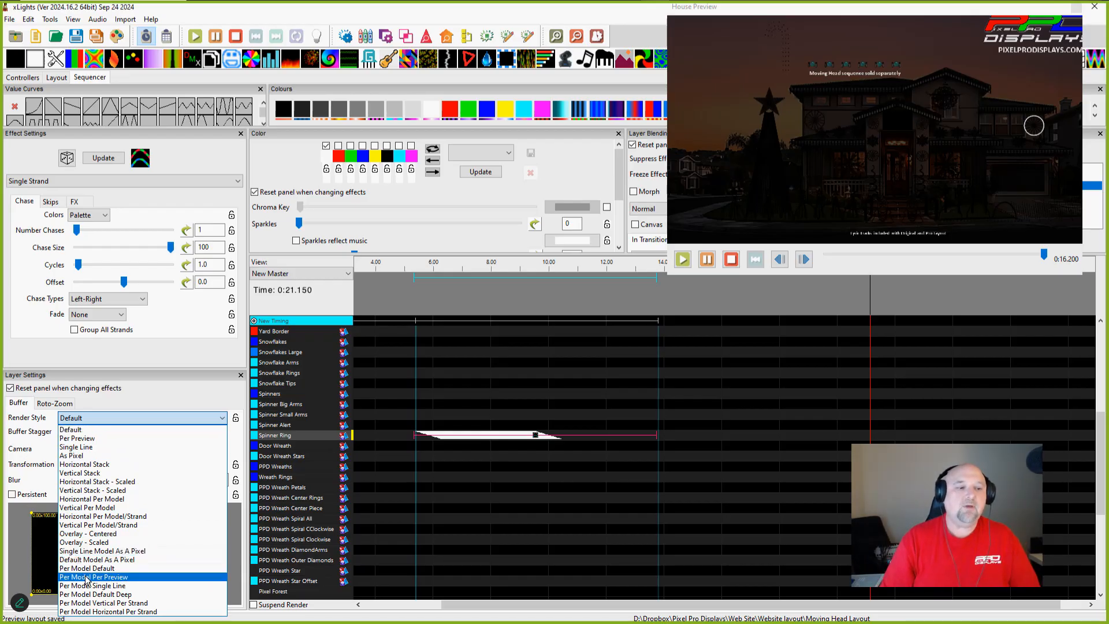
click(67, 567)
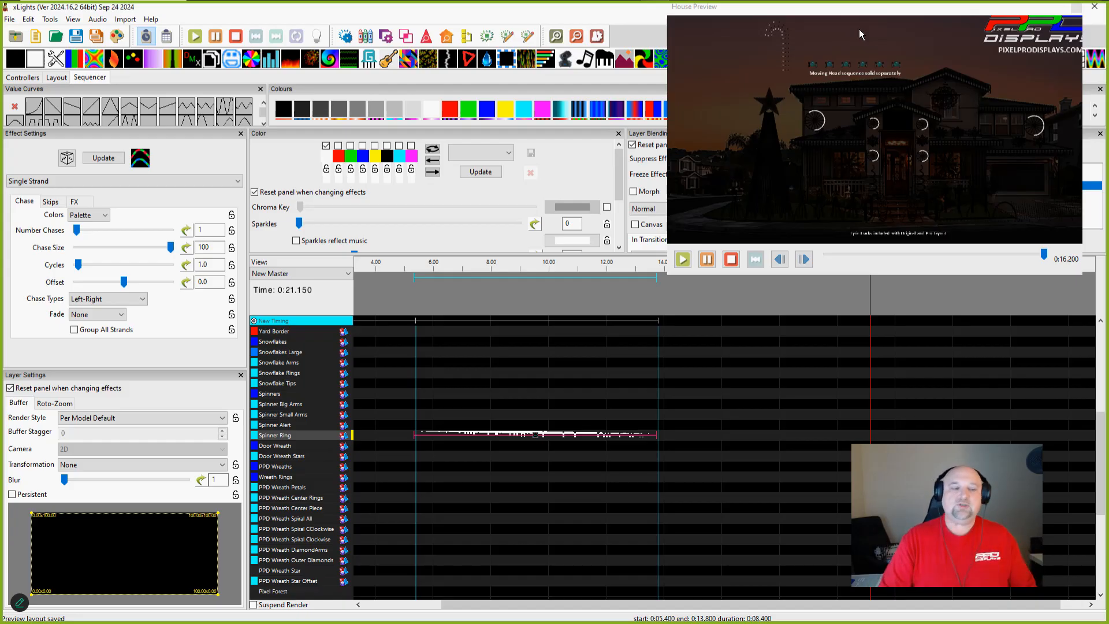
click(113, 419)
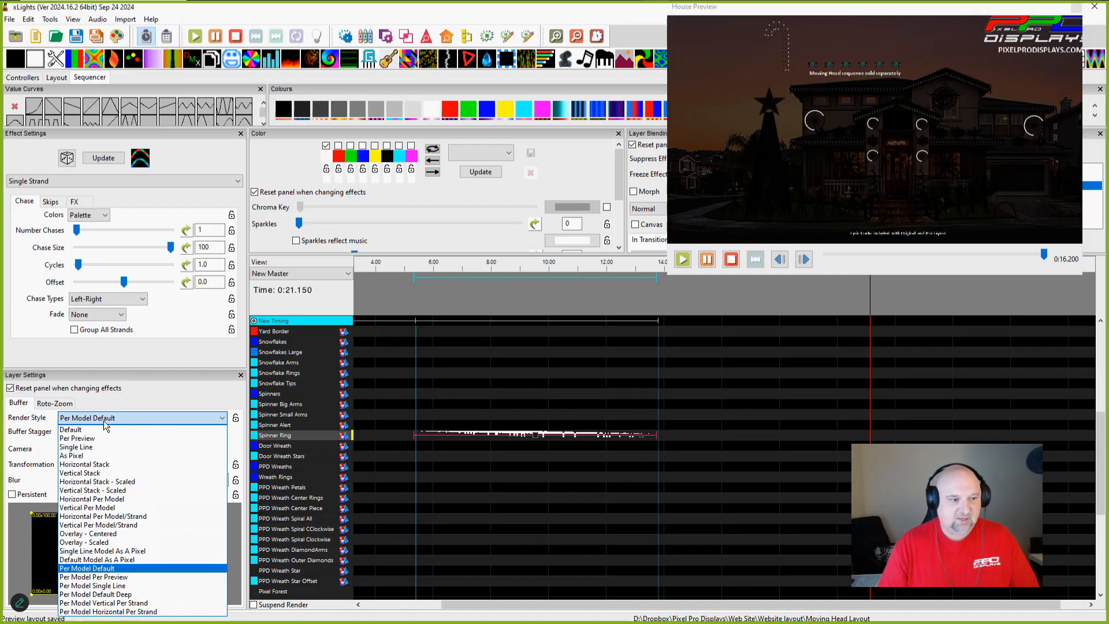
click(86, 482)
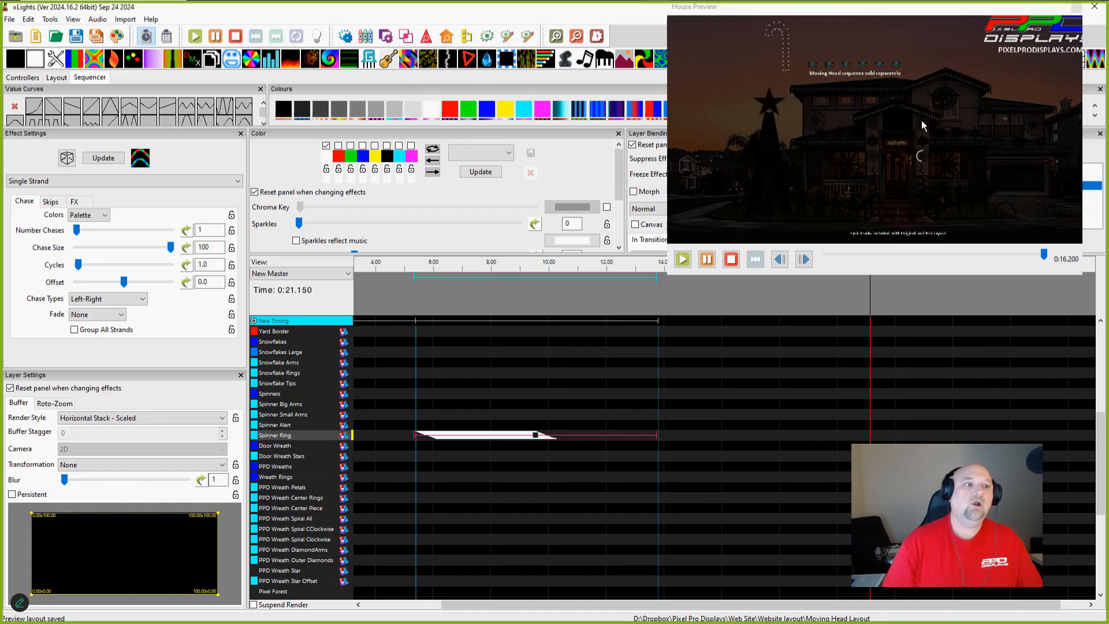
Step: Set the Spinner Ring effect's render style to Horizontal Per Model/Strand
click(87, 420)
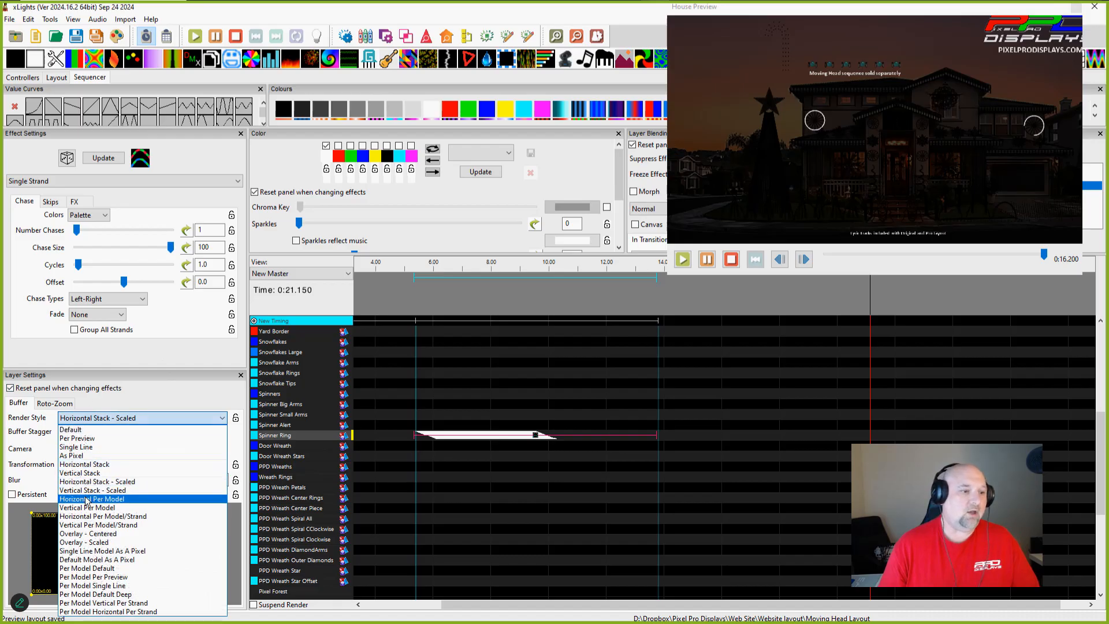
click(81, 515)
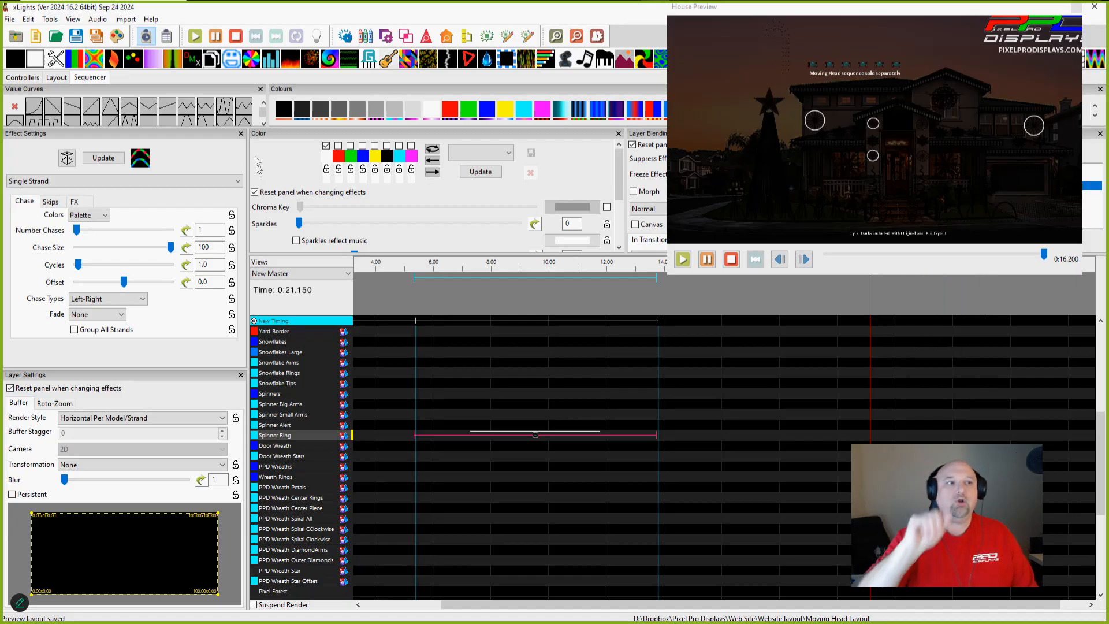
Step: Examine the member order of the Spinner Ring group in the layout, checking the ChromaCane Outline and both MegaSpinner Circle submodels
click(63, 77)
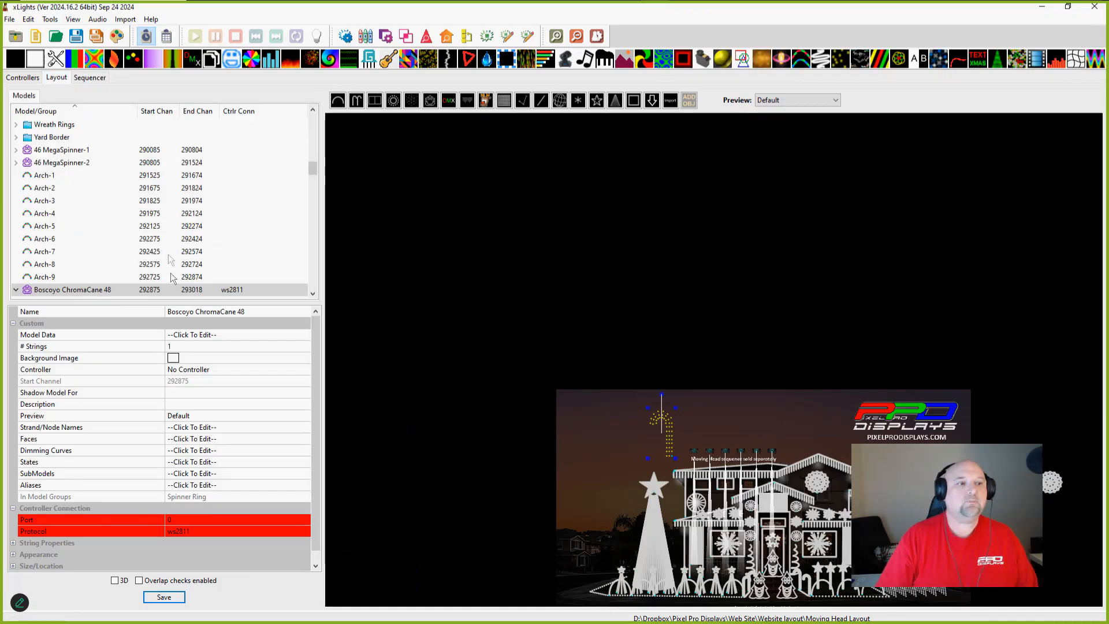
scroll(96, 169, up, 7)
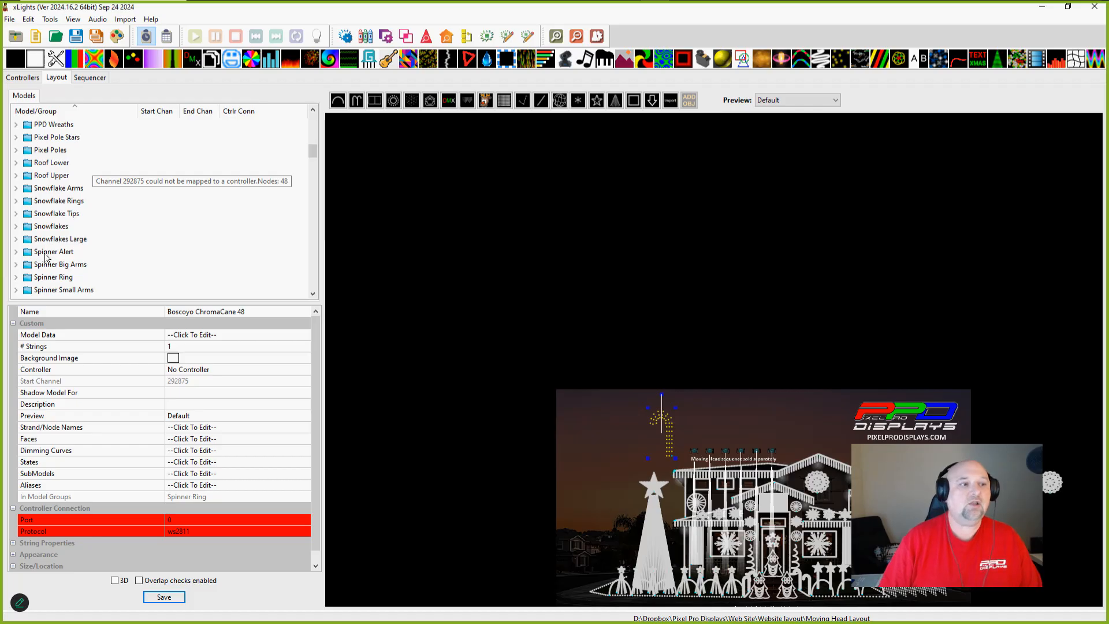
click(37, 279)
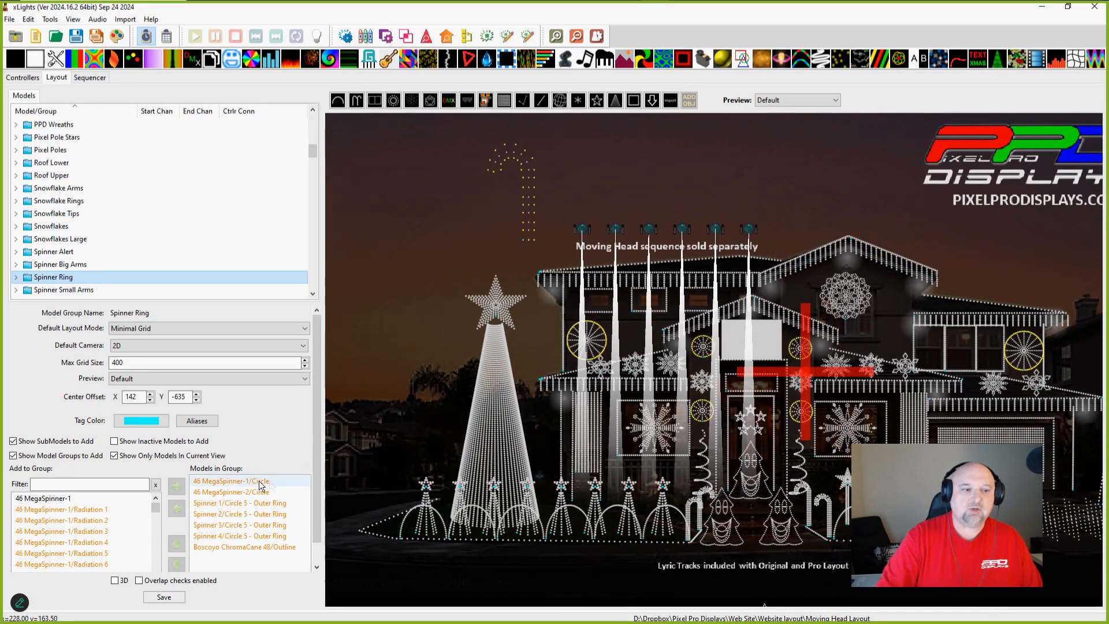
drag(231, 483, 237, 549)
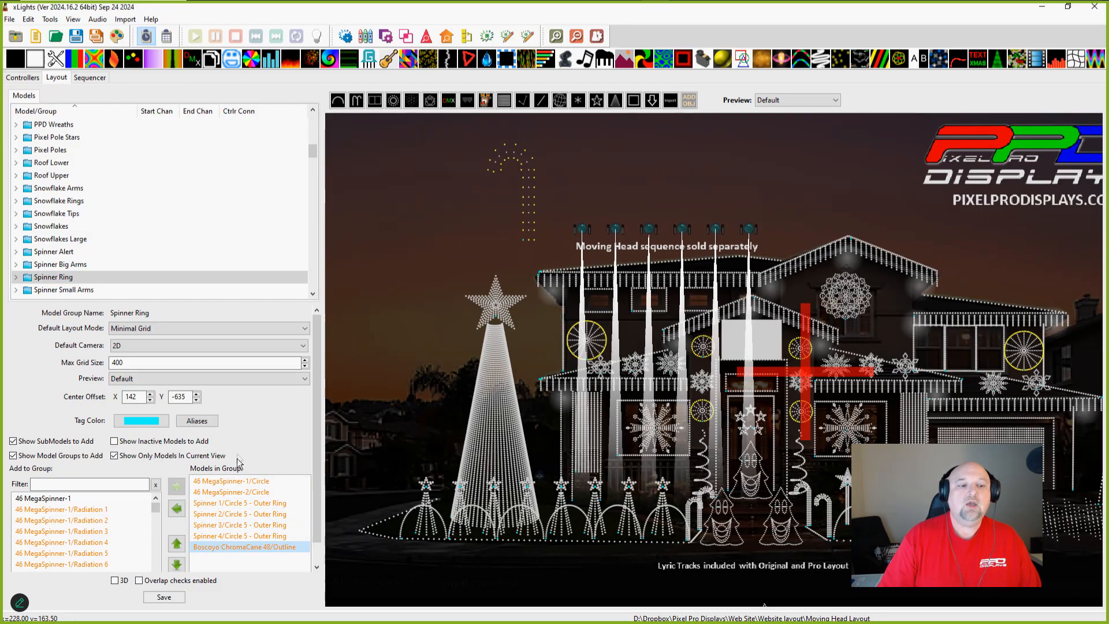
click(234, 483)
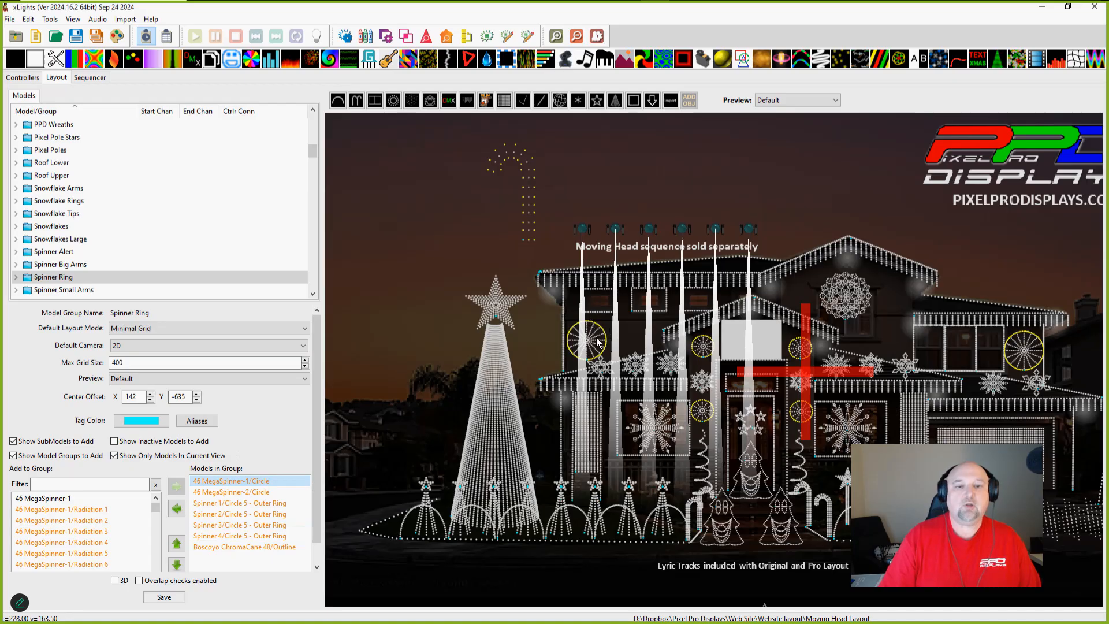
click(252, 491)
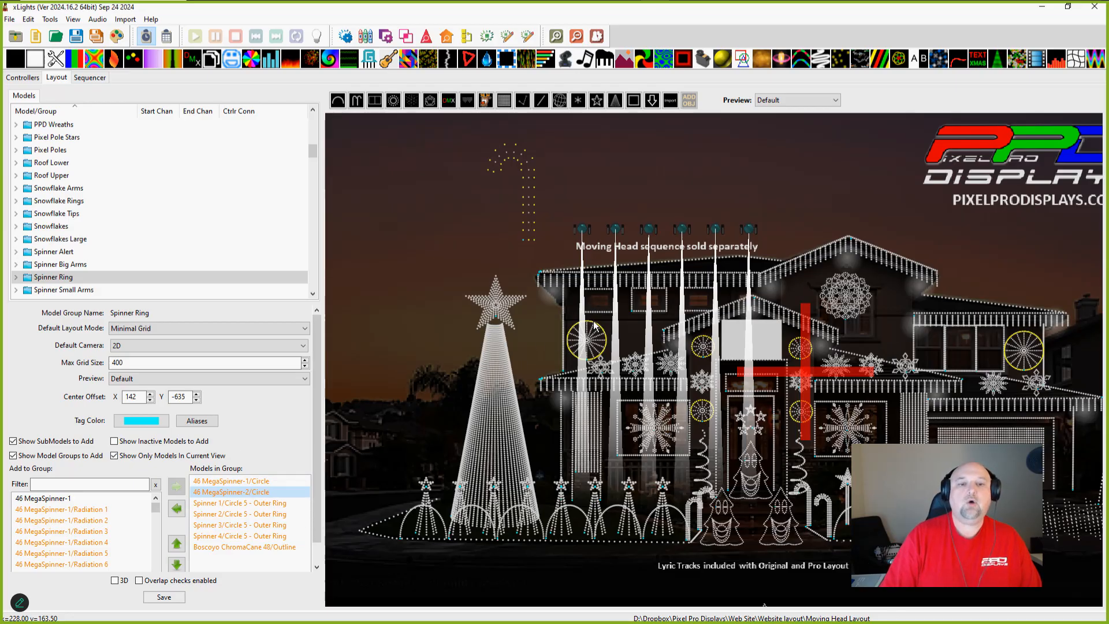
Step: Review the Spinner Ring group's member order from the first MegaSpinner Circle submodel through to the ChromaCane Outline
click(81, 79)
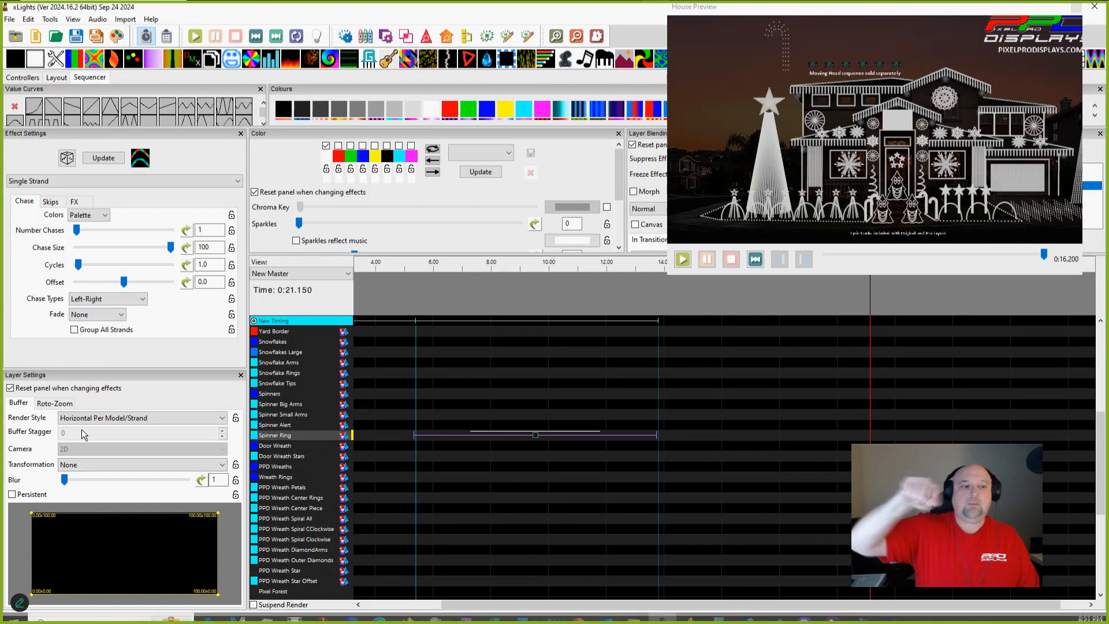
click(51, 81)
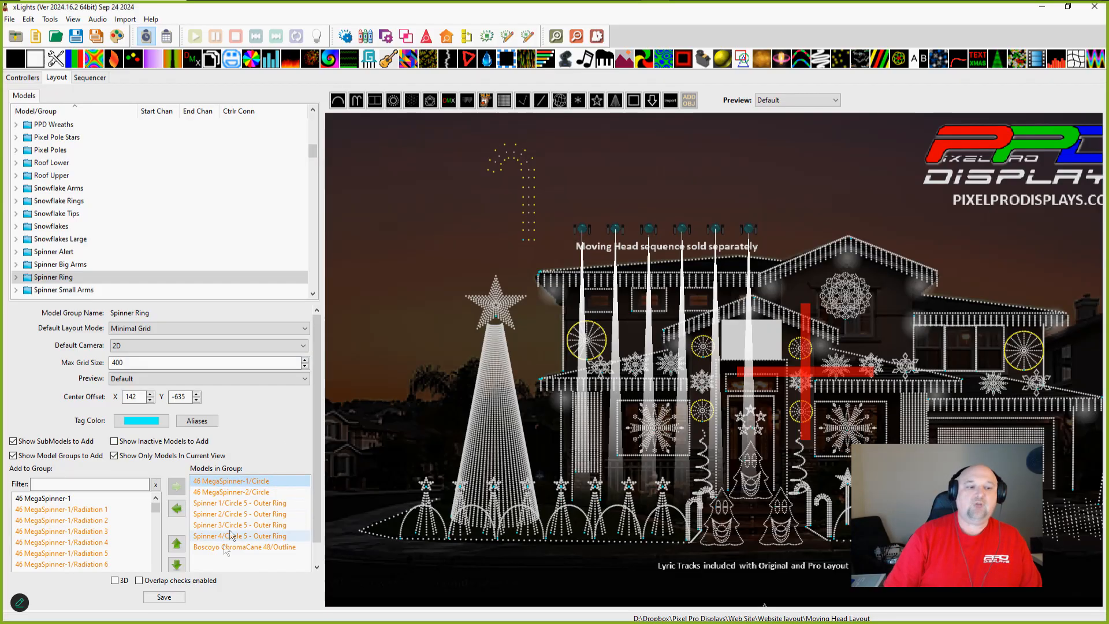
key(Down)
key(Down)
key(Down)
key(Down)
key(Down)
key(Down)
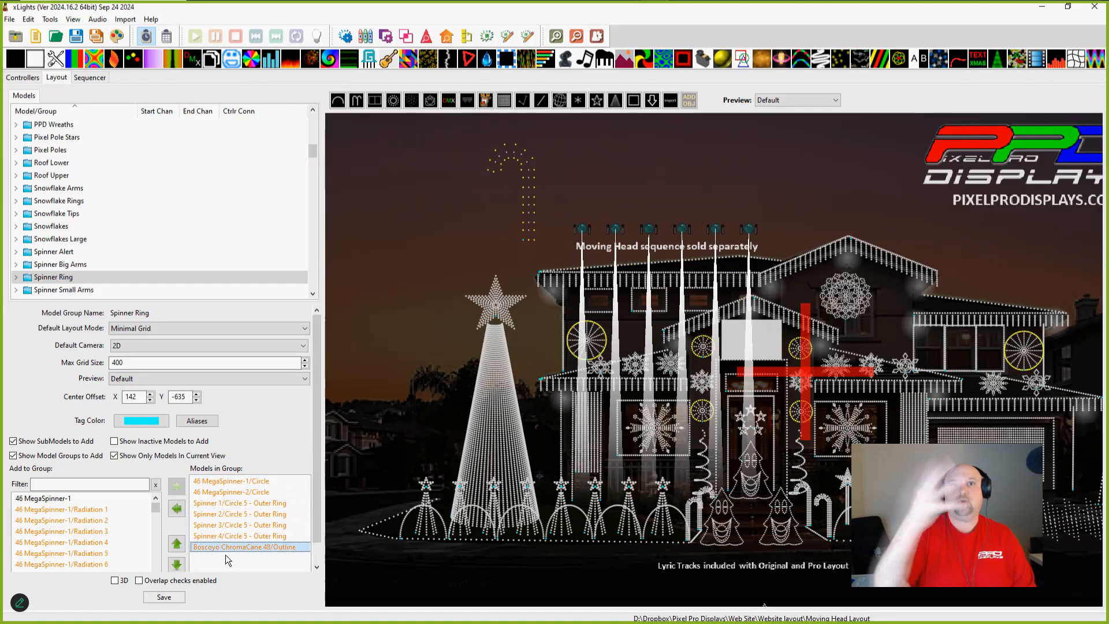
click(230, 480)
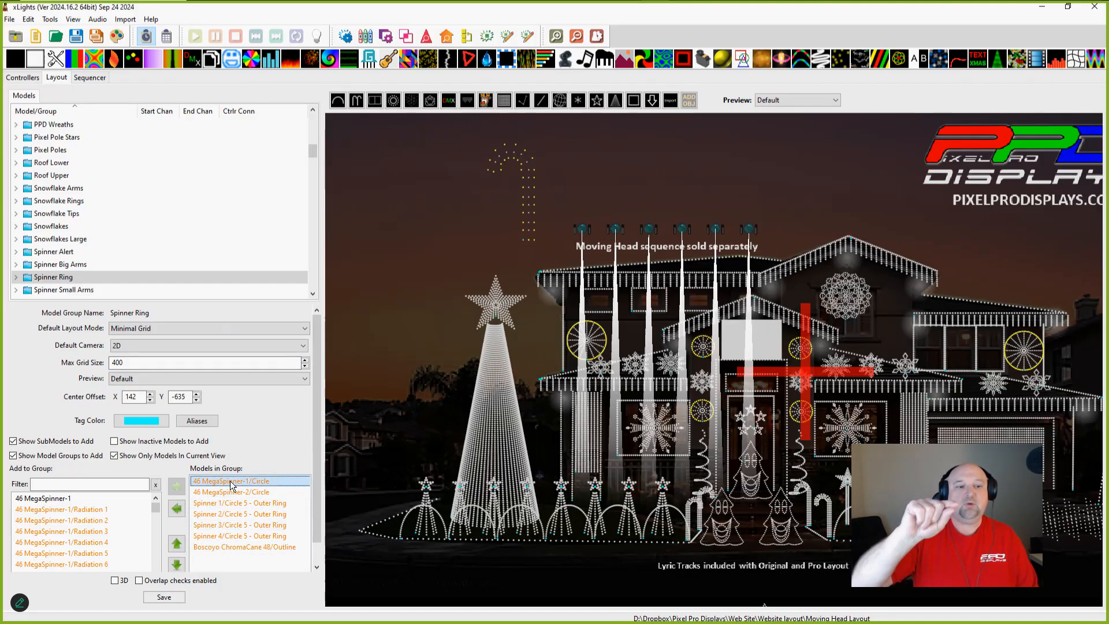
Step: Trace the Spinner Ring playback order across the house layout, from the MegaSpinners through the four small spinners to the ChromaCane
click(543, 335)
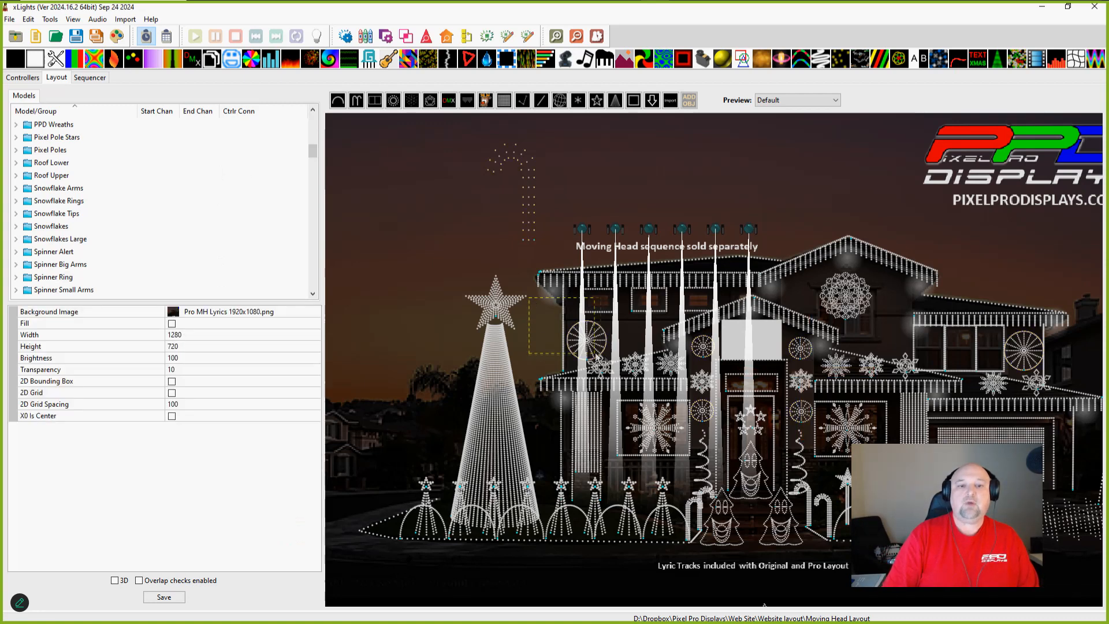
click(586, 341)
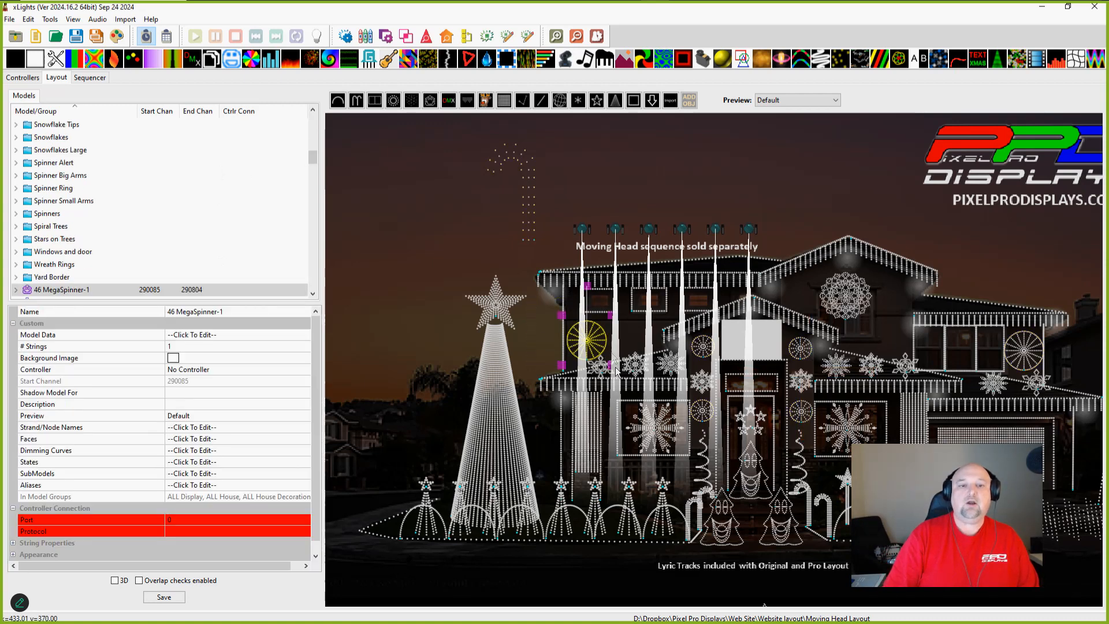
click(907, 305)
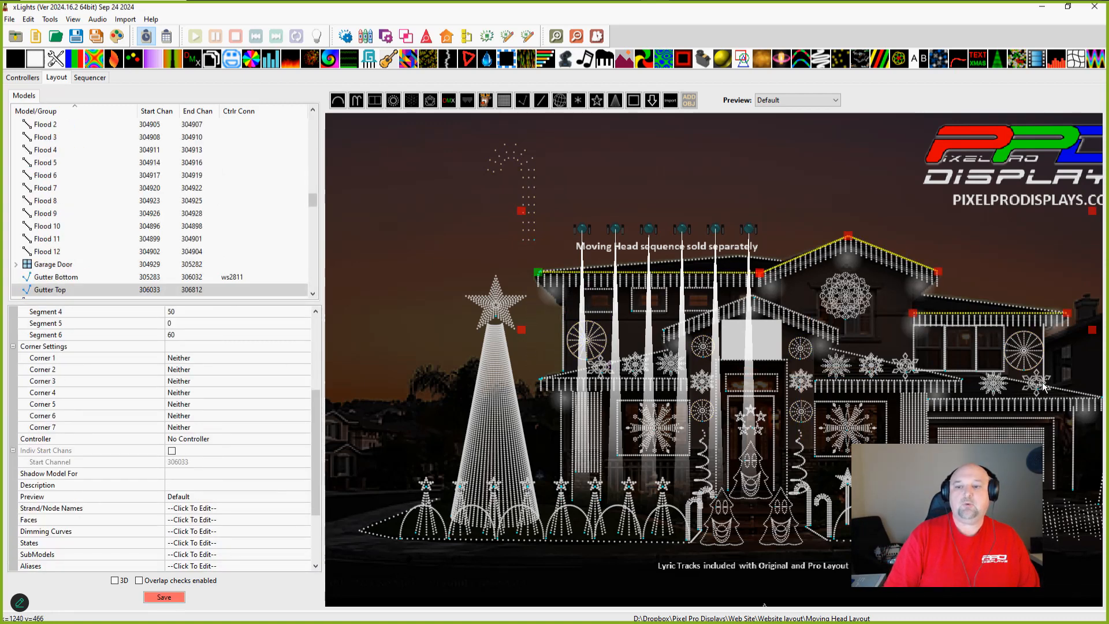
click(1089, 388)
scroll(1037, 353, down, 1)
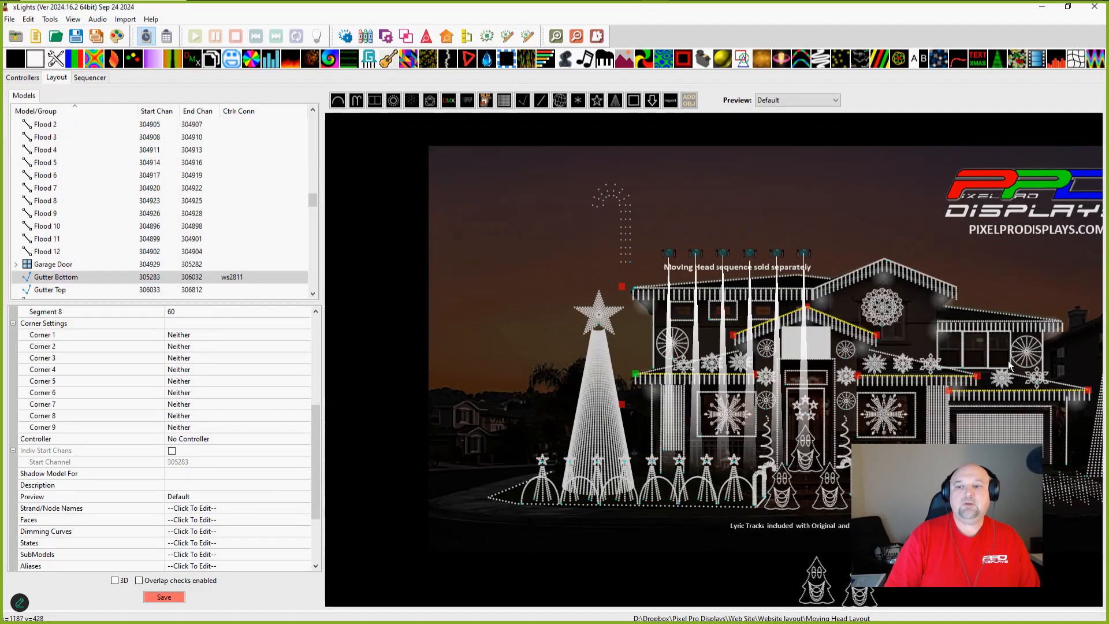
drag(1092, 327, 976, 376)
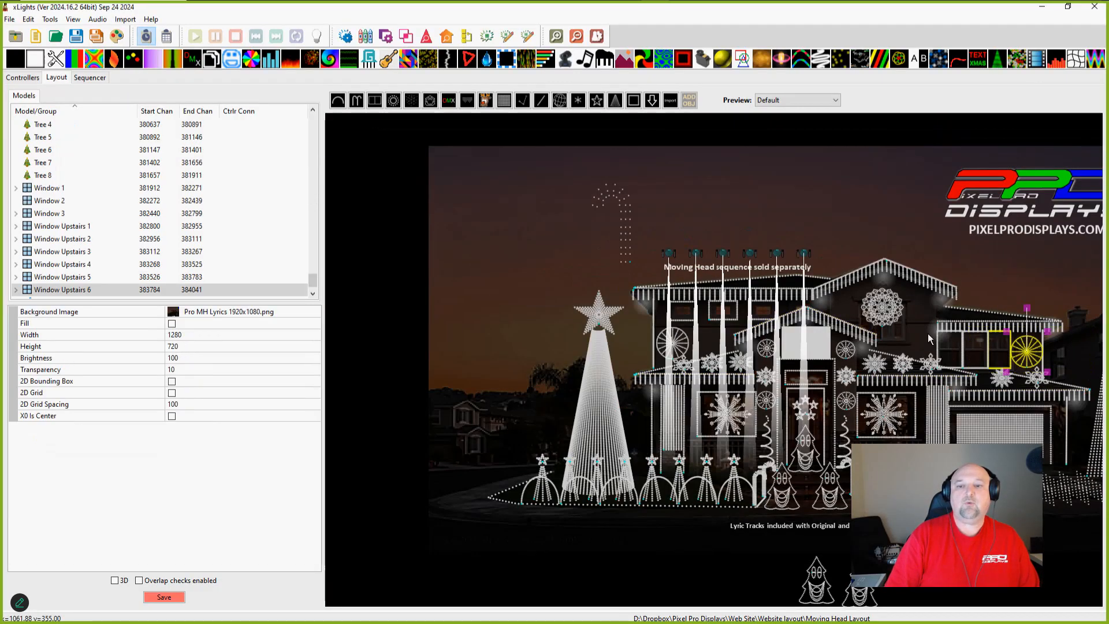
click(769, 349)
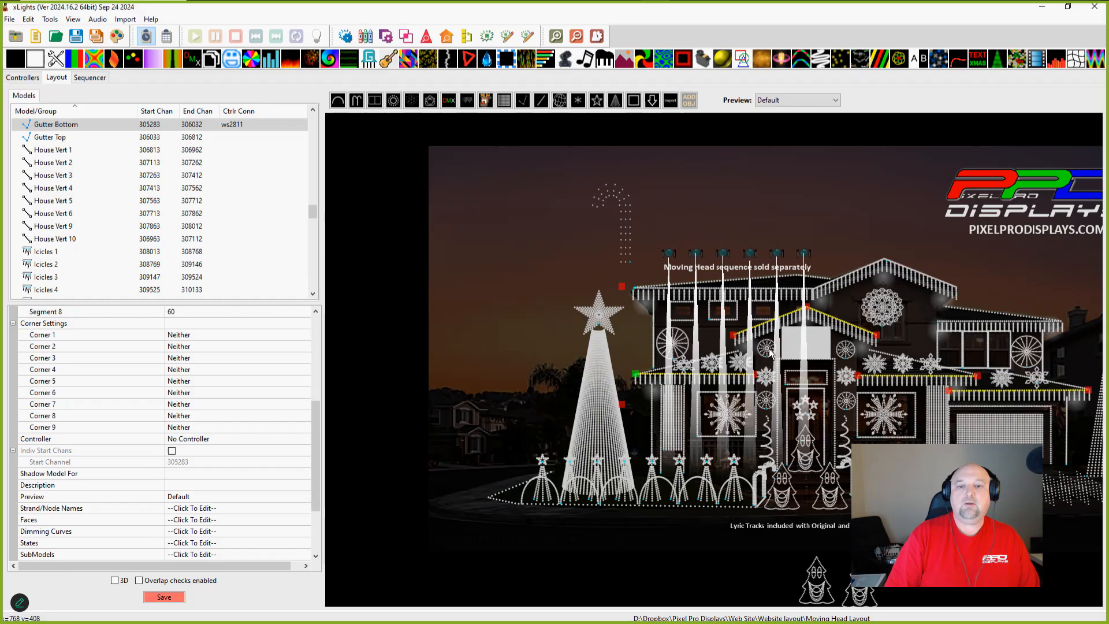
click(768, 398)
click(847, 350)
click(833, 376)
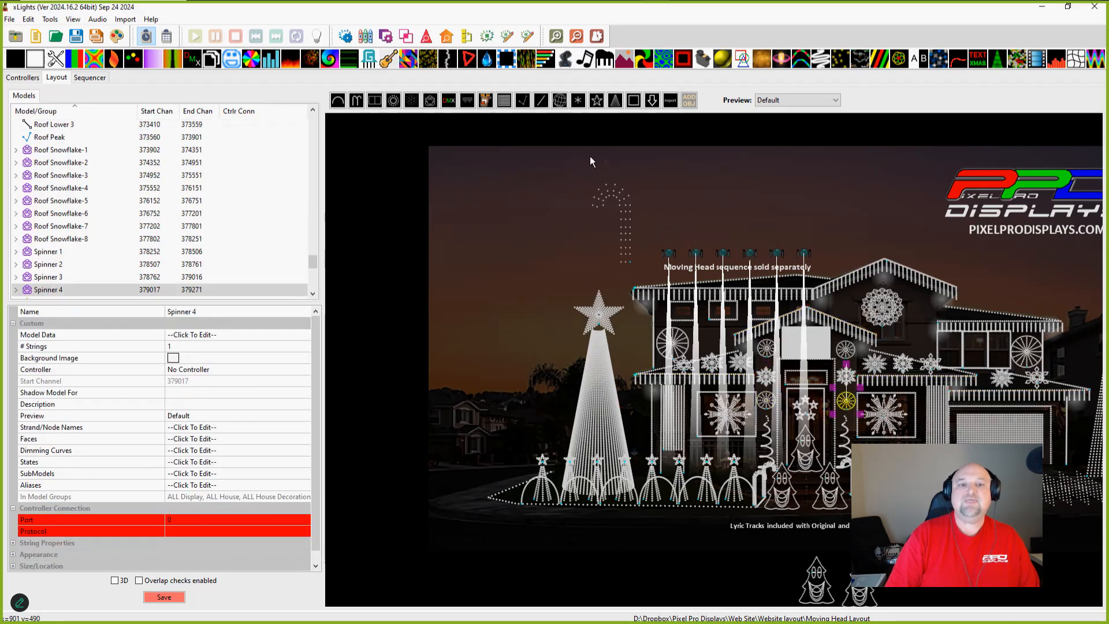
drag(582, 165, 653, 277)
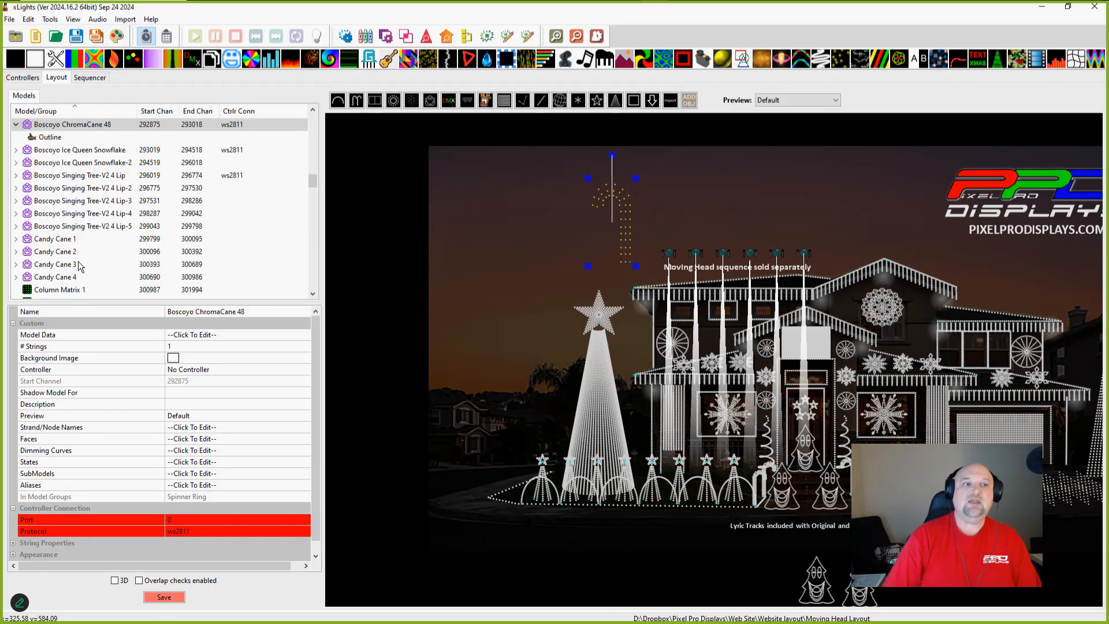
Step: Move Boscoyo ChromaCane 48/Outline to the start of the Spinner Ring group's member order
scroll(79, 257, up, 5)
scroll(87, 257, up, 4)
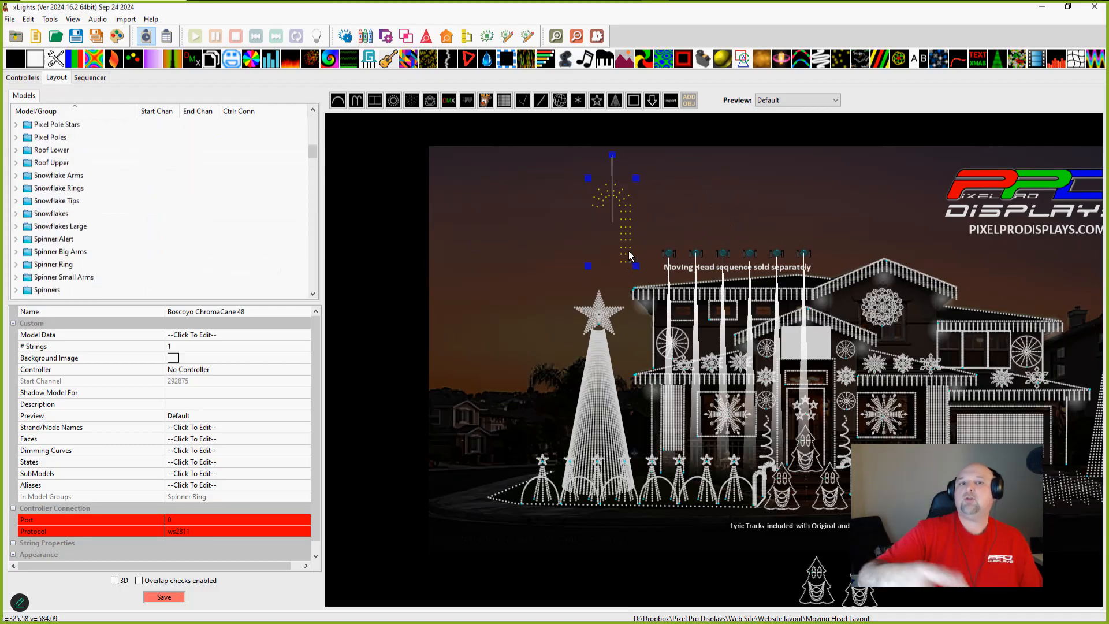
click(89, 78)
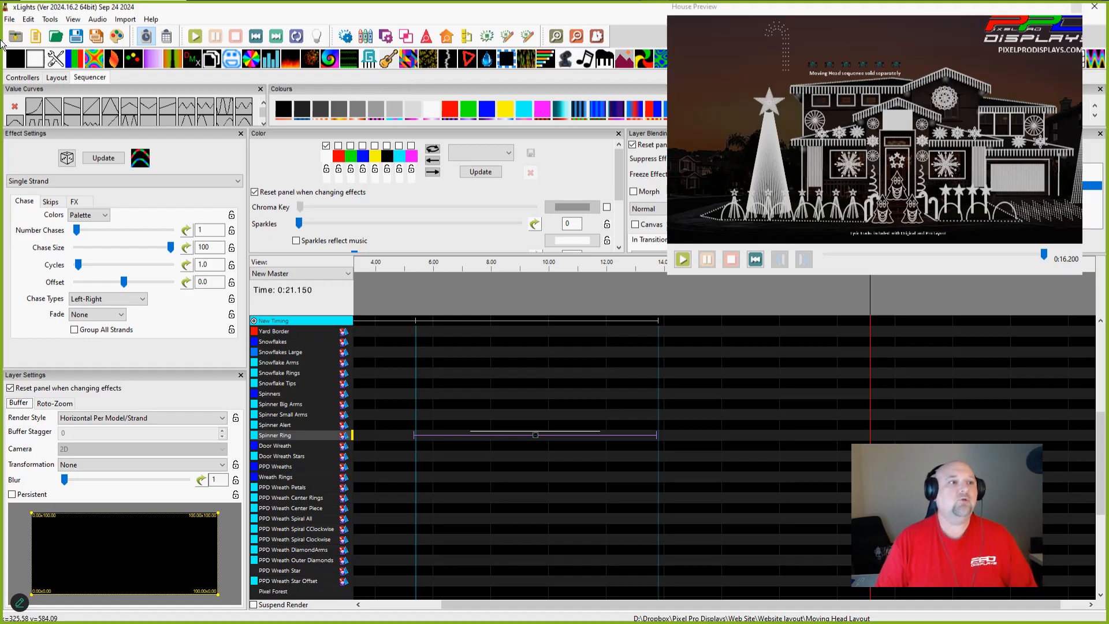
click(56, 77)
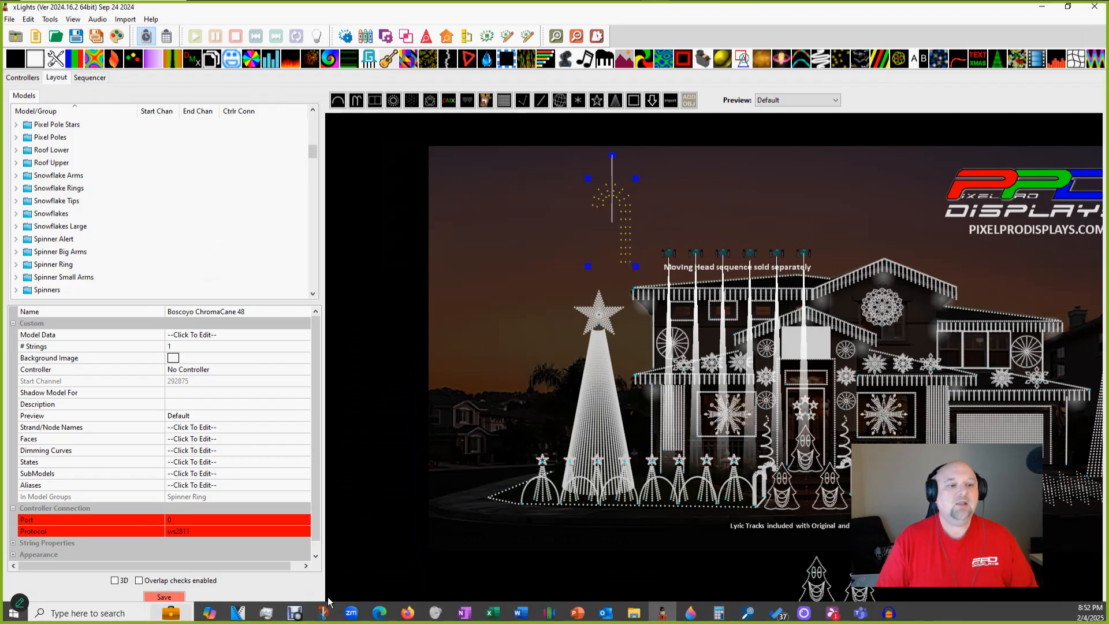
click(40, 264)
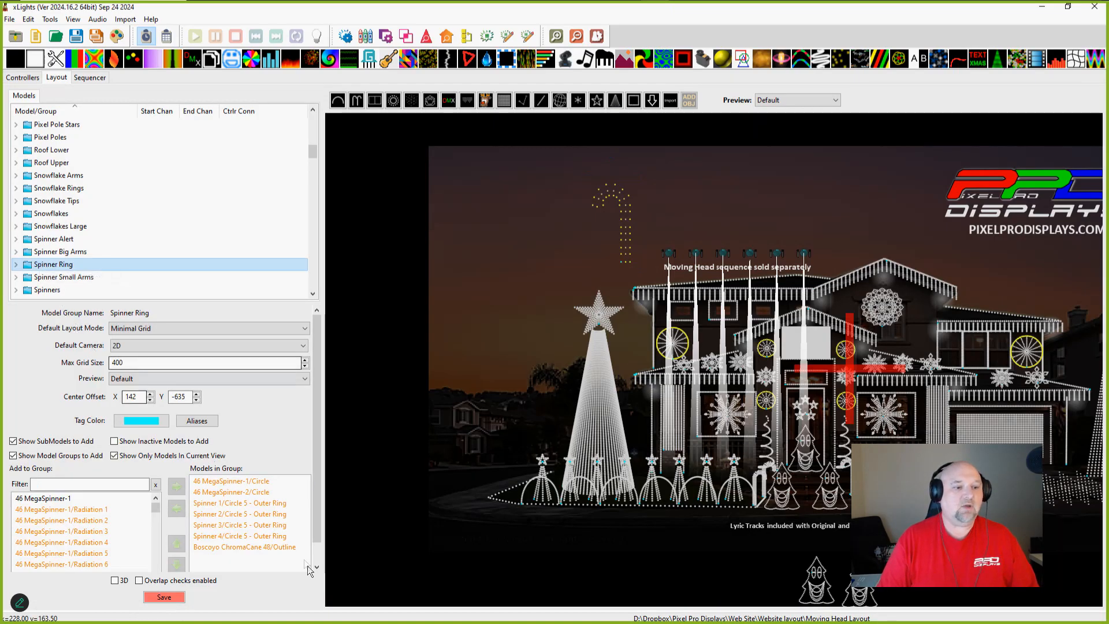
drag(237, 487, 234, 482)
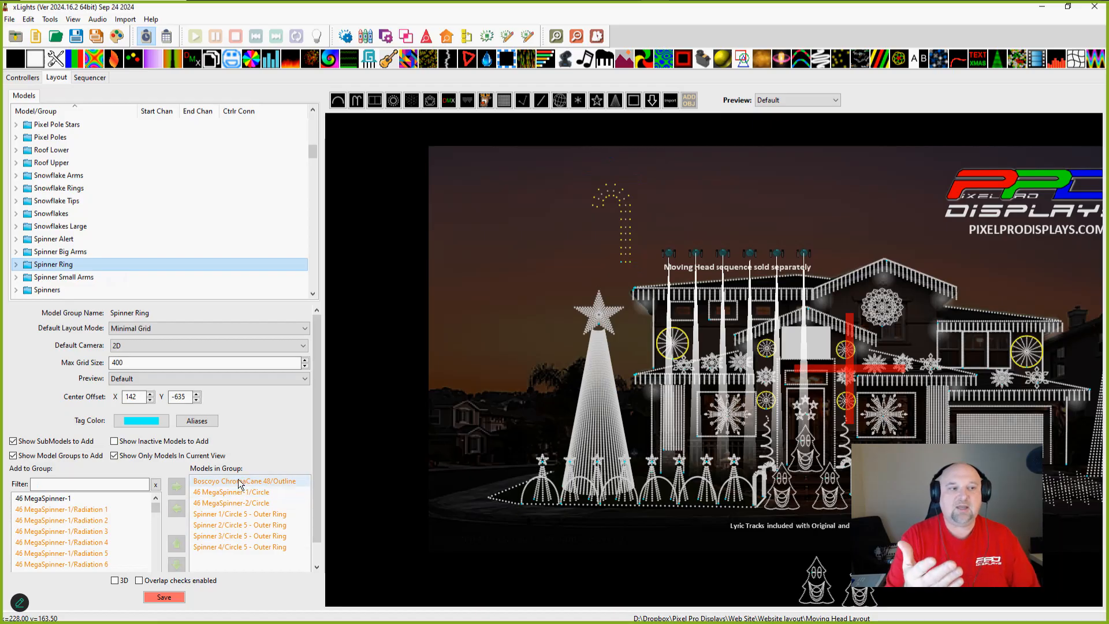
Step: Play the Spinner Ring effect in the sequencer to check how the reordered group renders
click(97, 79)
click(536, 435)
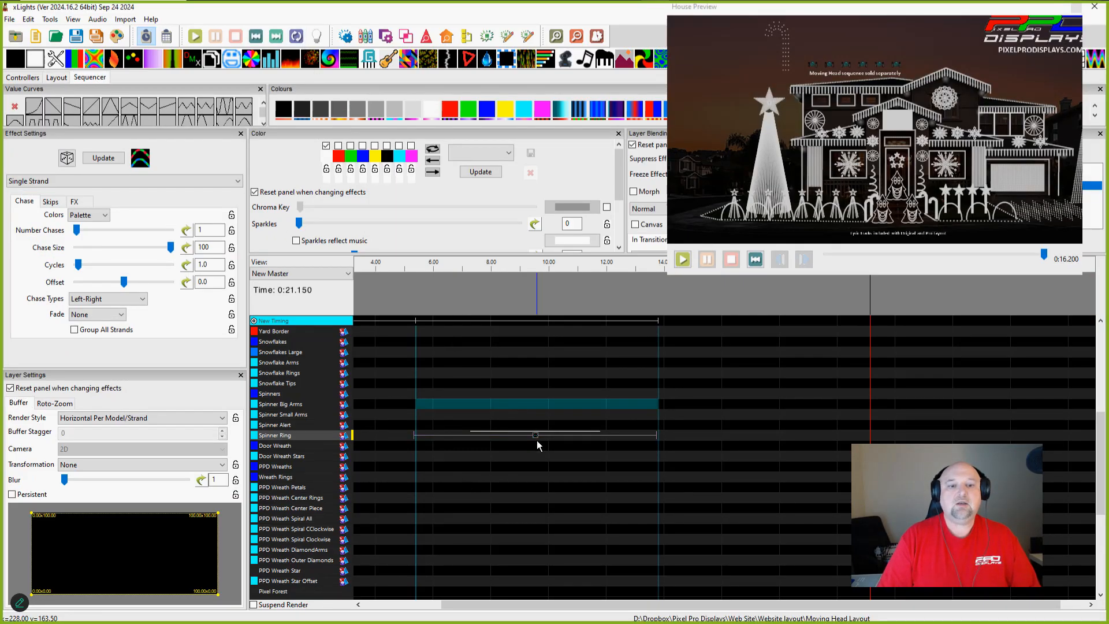
key(space)
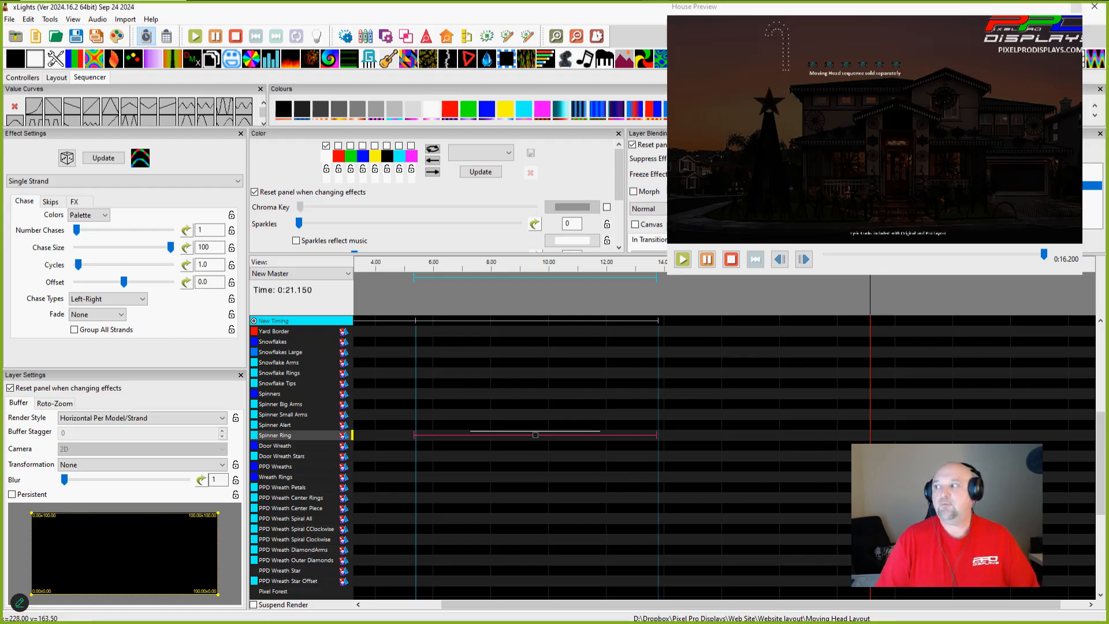
Step: Add a submodel named Bulk to the Boscoyo ChromaCane 48 model
click(57, 78)
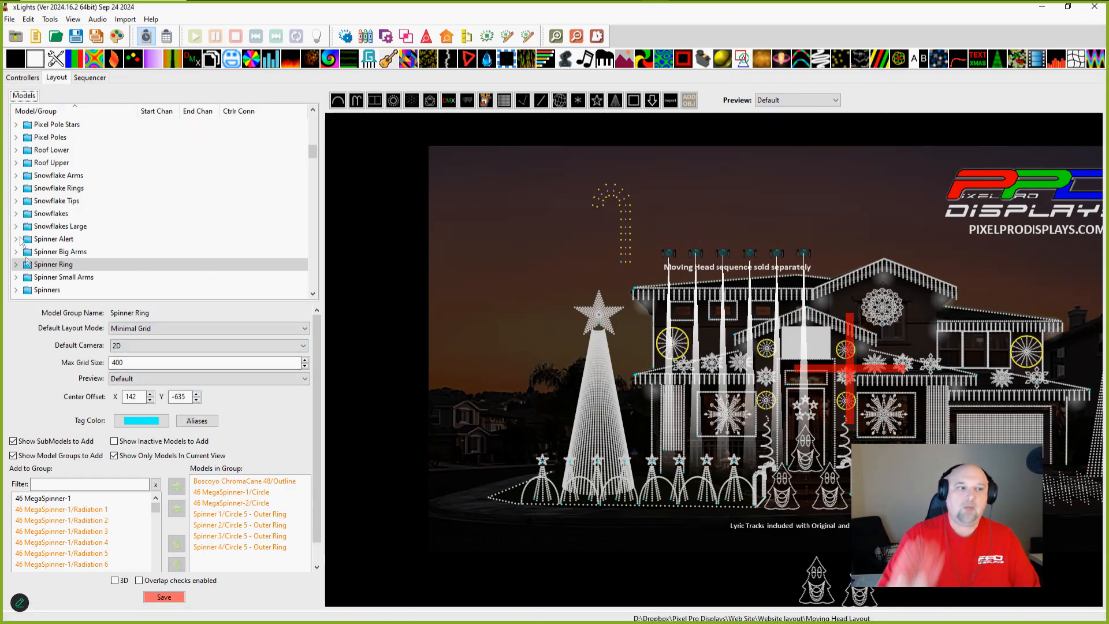
click(635, 198)
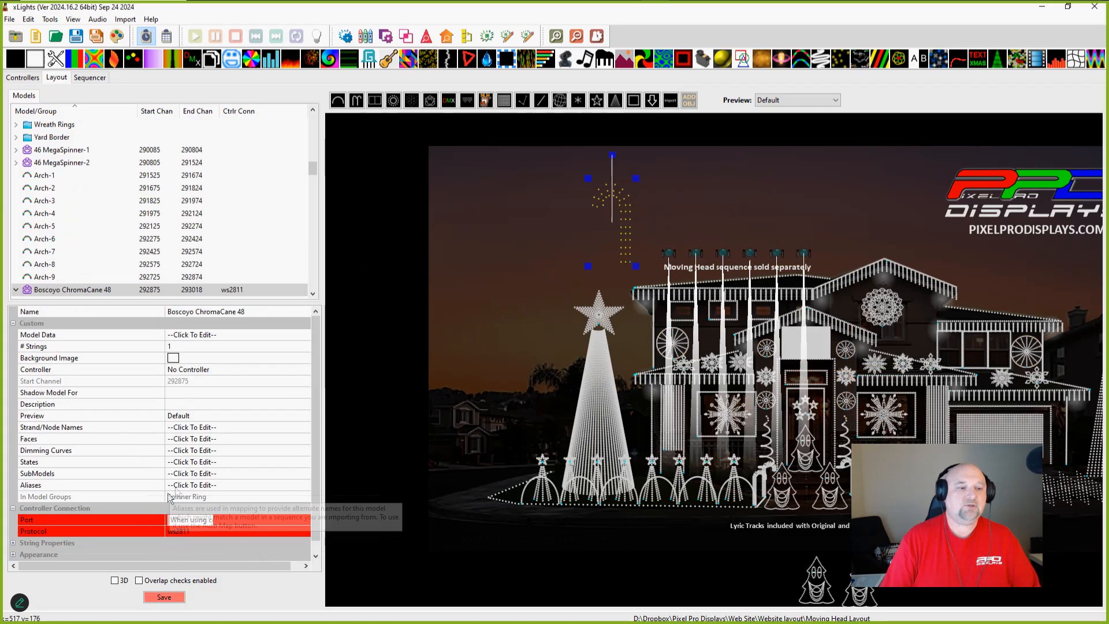
click(275, 470)
click(304, 474)
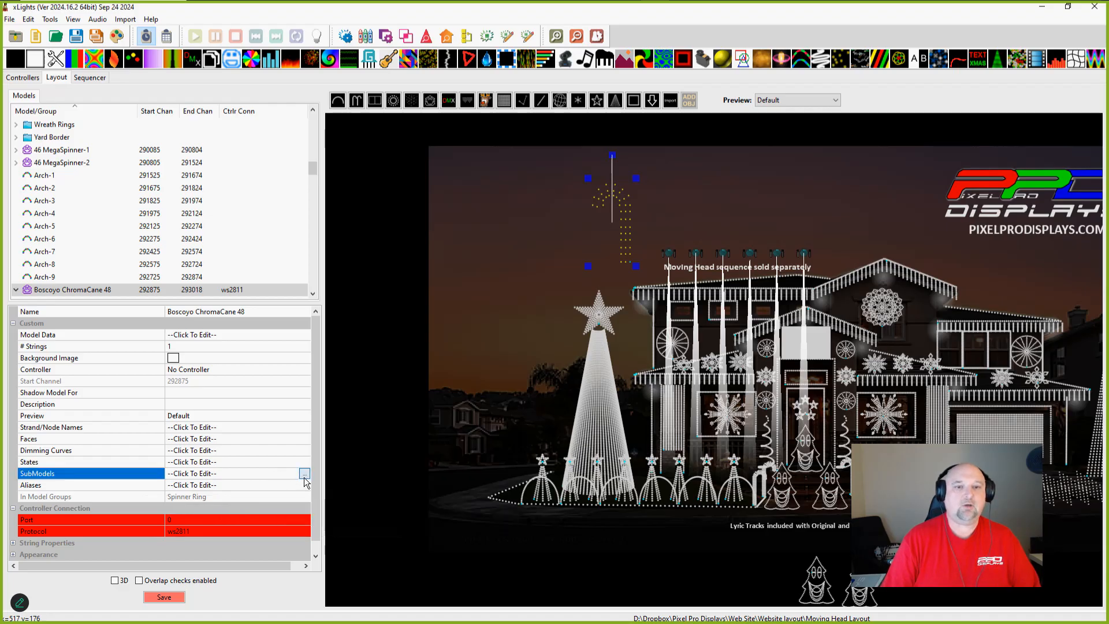
click(29, 568)
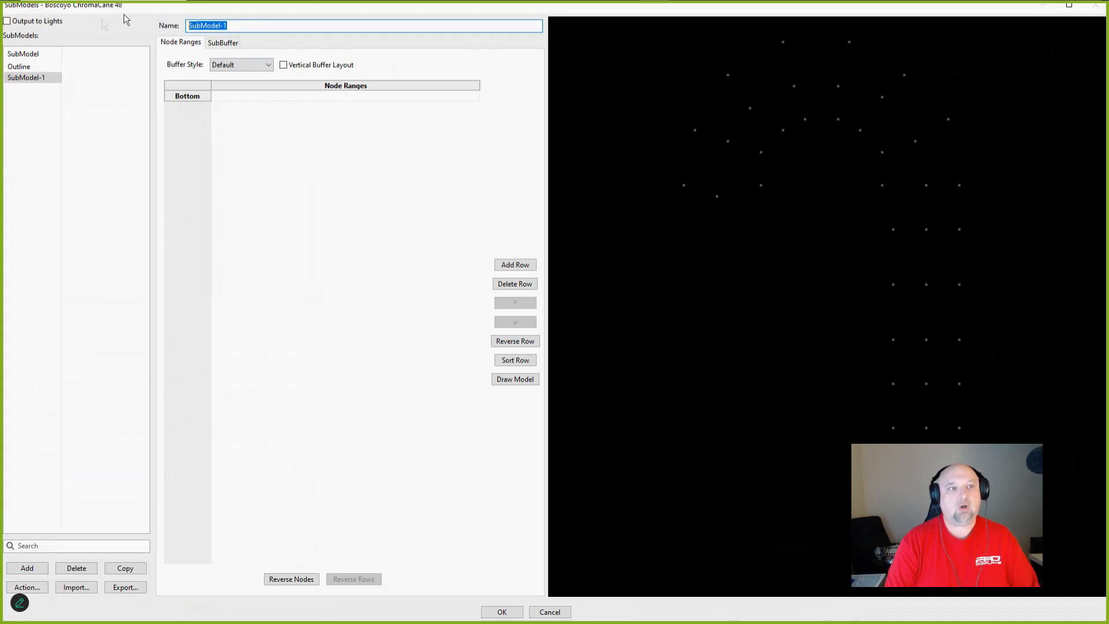
text(Bulk)
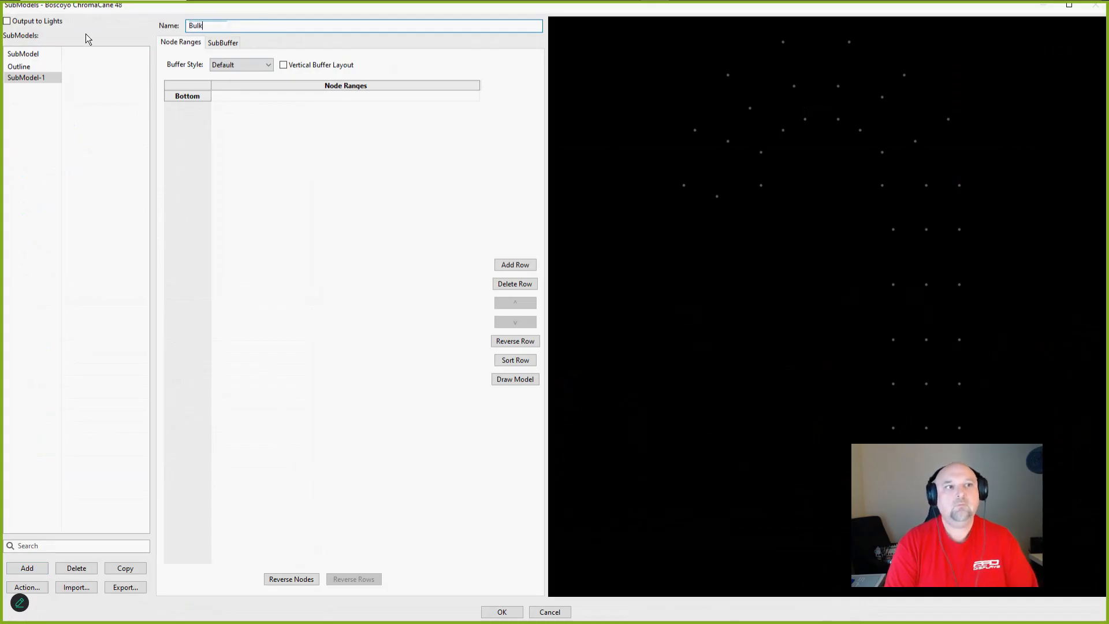
key(Return)
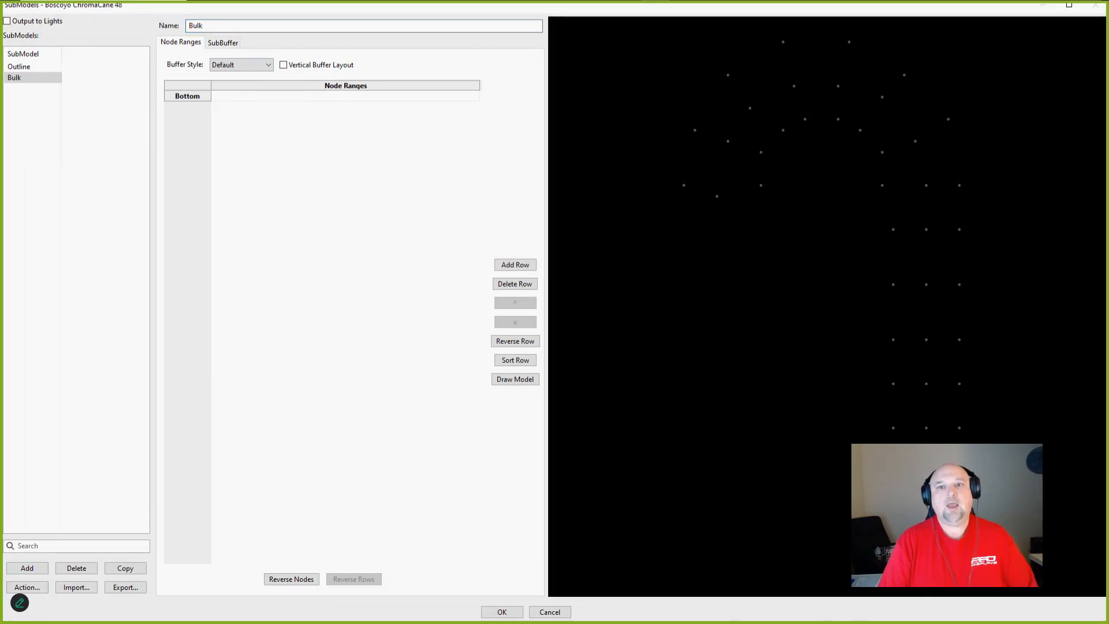
Step: Box-select the cane's edge nodes into one Bulk row, 33-40,1,4-5,8-9,12-13,16-17,20-21,24-25,28-29,31-32,41-48,2, and save the layout
drag(756, 118, 896, 218)
drag(975, 277, 744, 240)
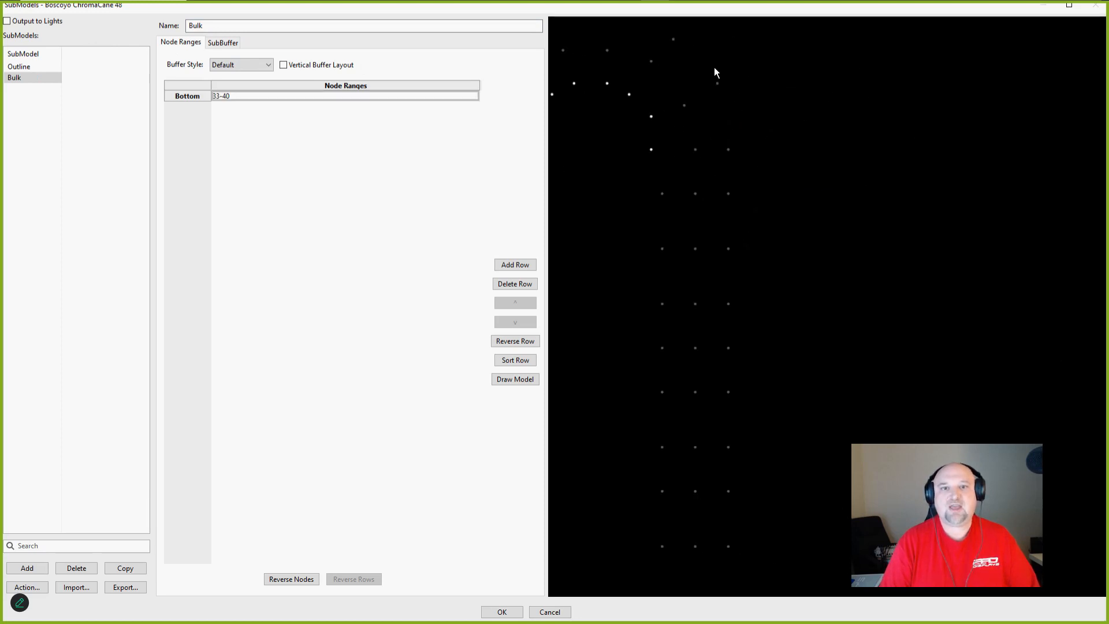
drag(715, 69, 829, 571)
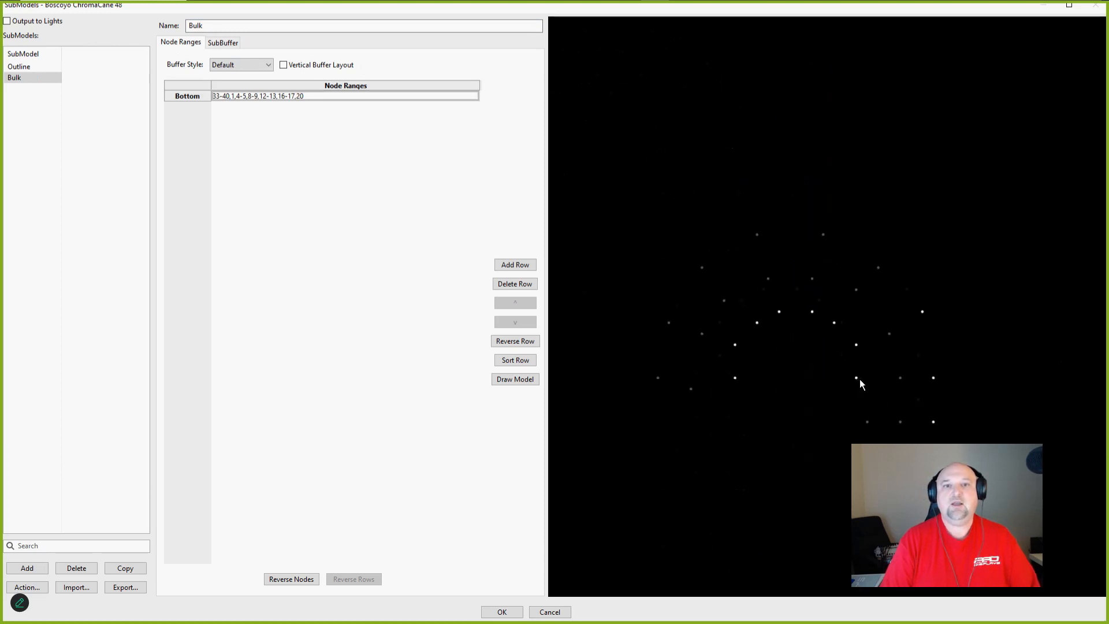
drag(858, 267, 672, 401)
drag(681, 364, 725, 424)
drag(752, 427, 623, 86)
drag(667, 55, 759, 457)
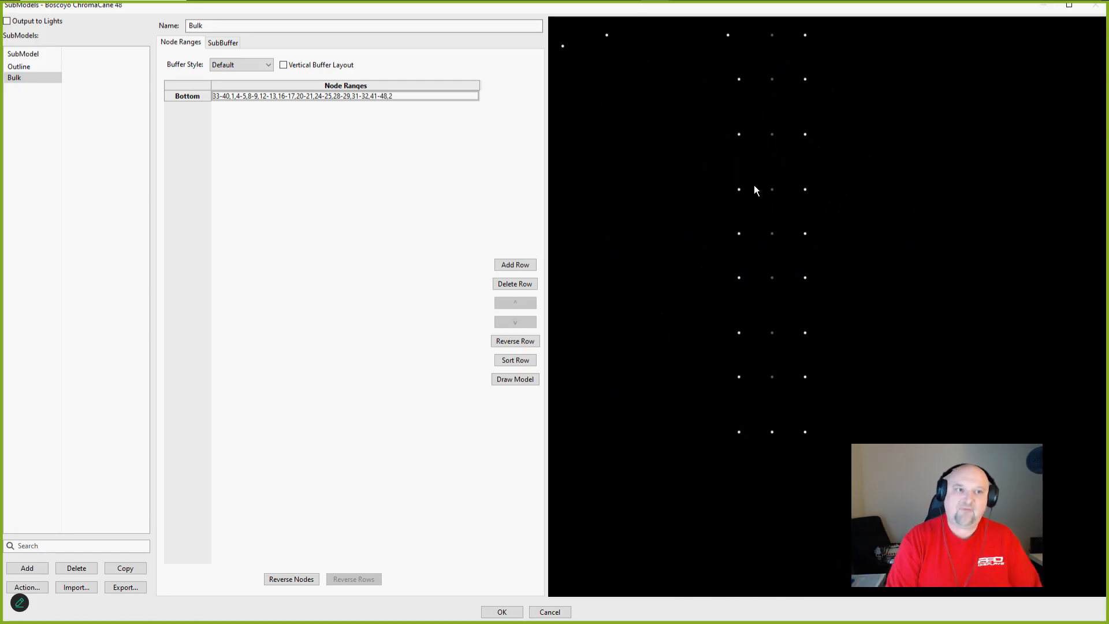
click(501, 612)
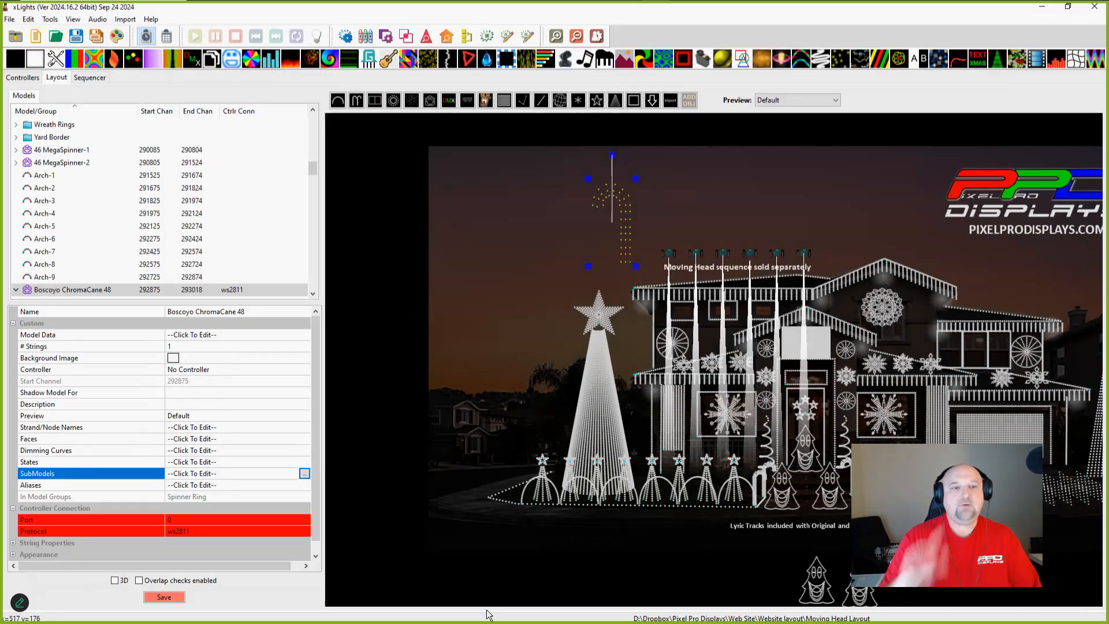
click(164, 597)
Step: Show the Faces view in the sequencer and place a Single Strand effect on the ChromaCane Outline submodel across the marked timing interval
click(89, 77)
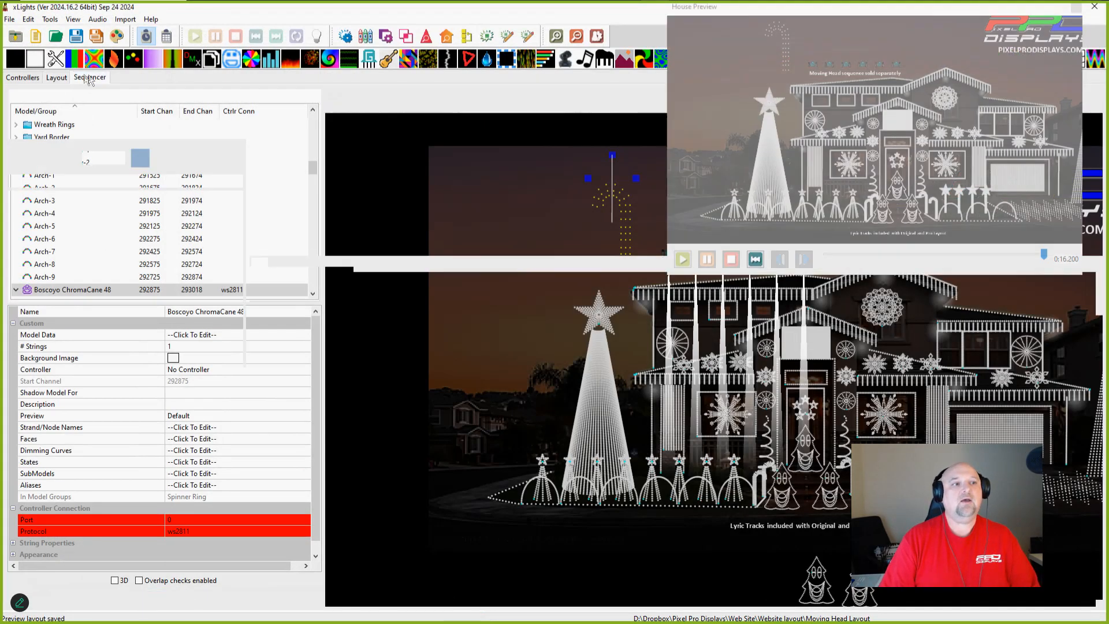
click(529, 435)
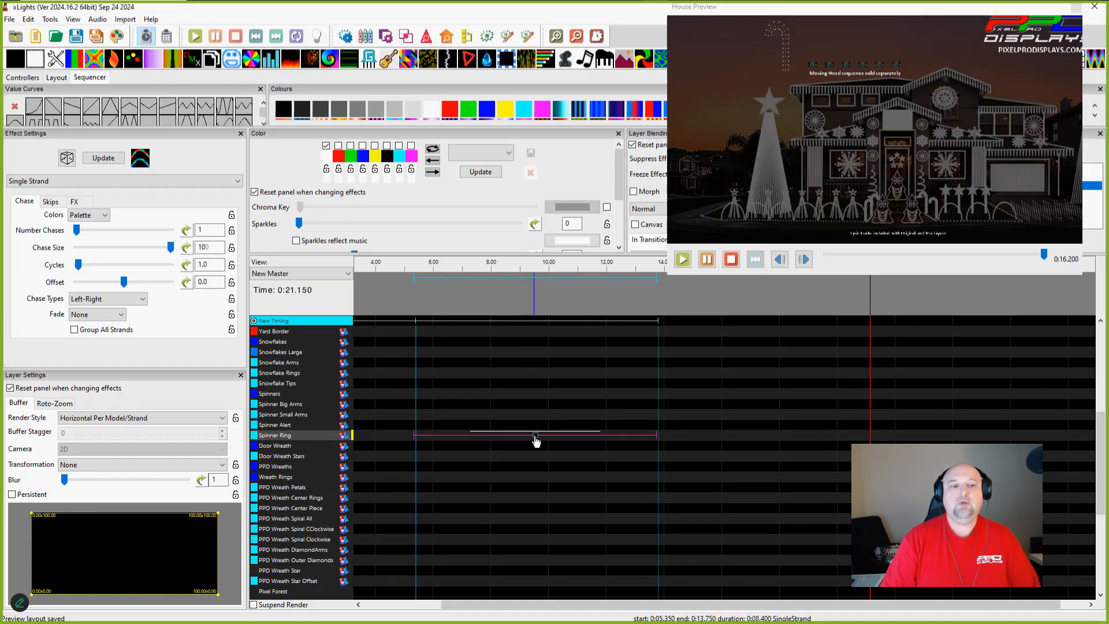
click(300, 273)
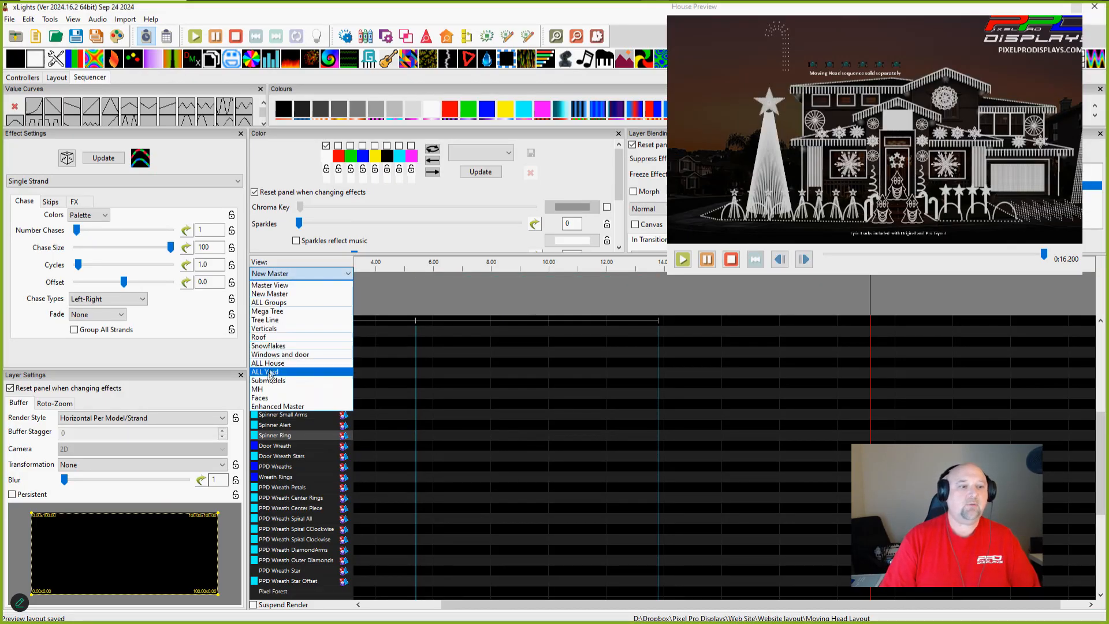
click(265, 398)
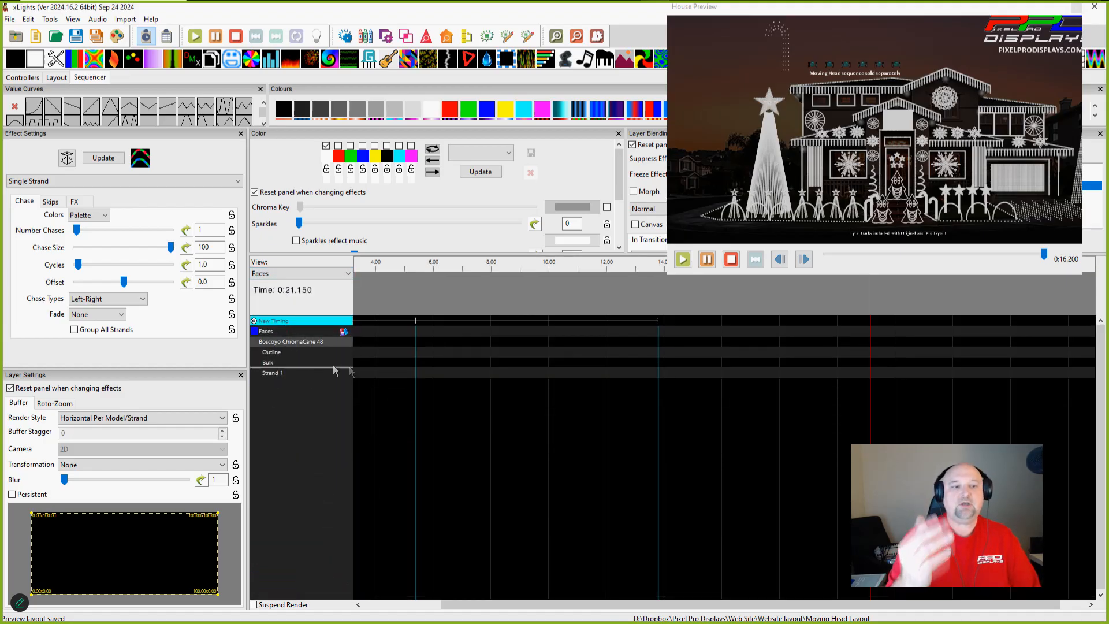
double_click(454, 355)
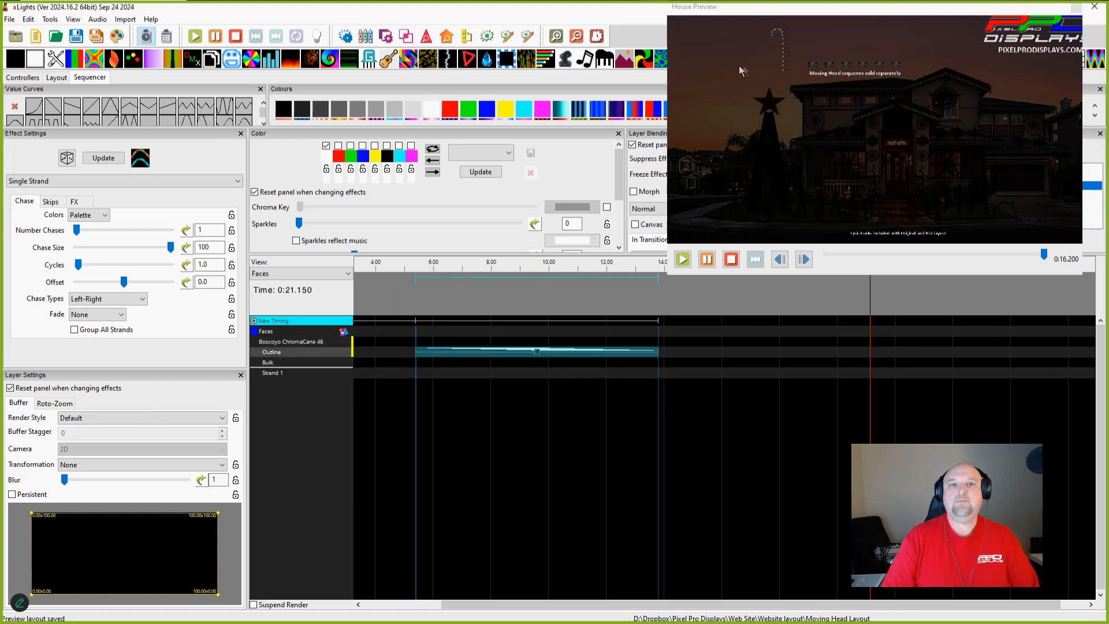
scroll(755, 68, up, 5)
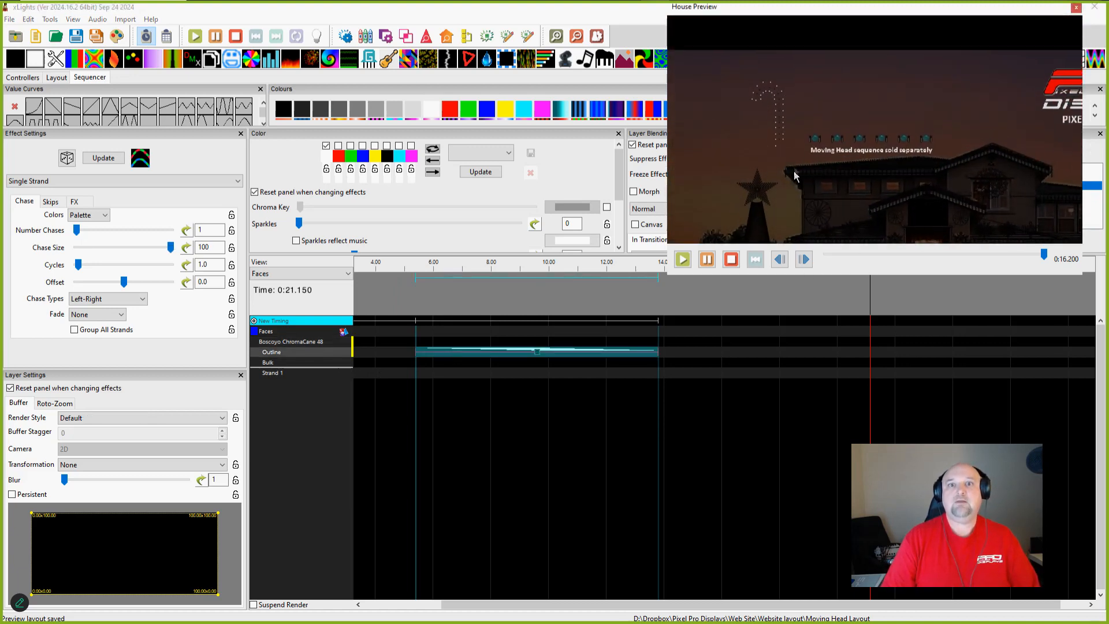
Step: Preview the Single Strand effect on the Outline submodel in the House Preview, then move it to the Bulk submodel
scroll(754, 151, up, 3)
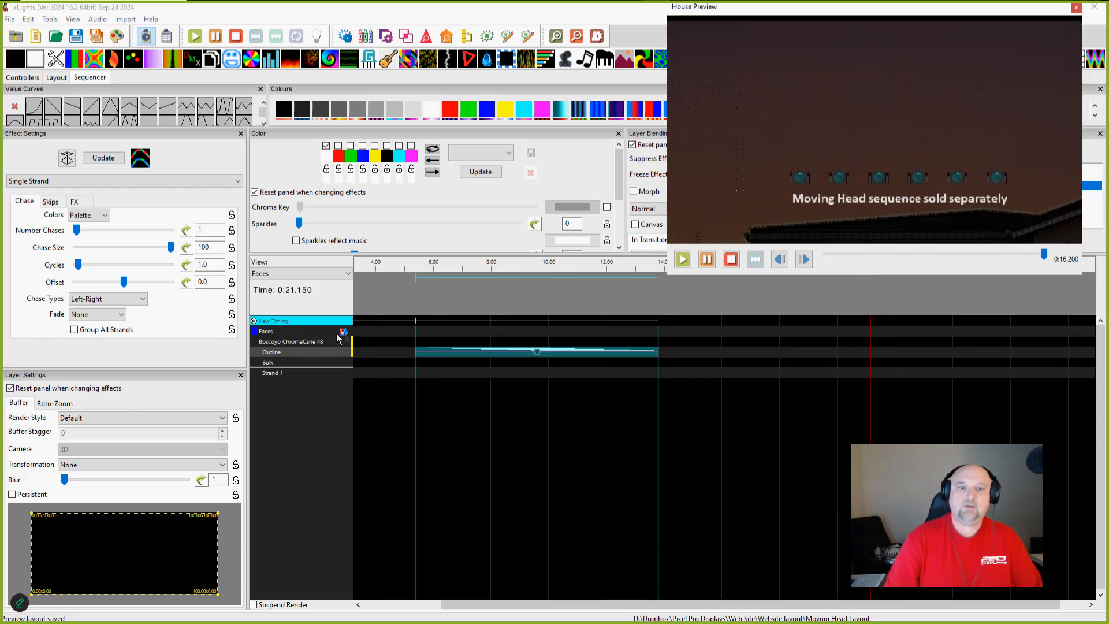
click(529, 351)
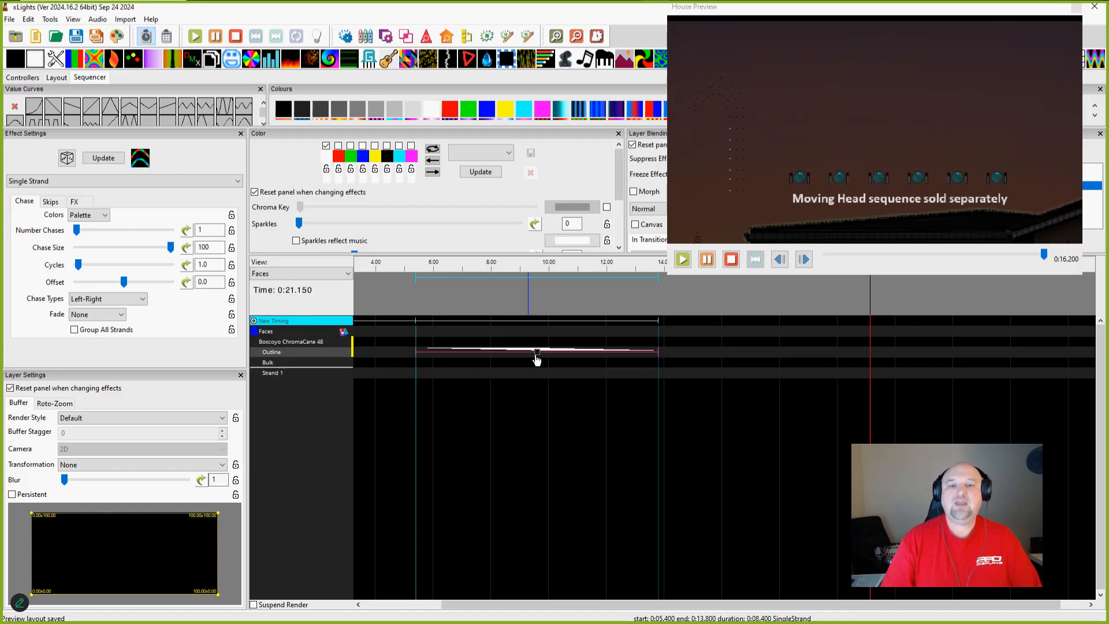
drag(537, 358, 536, 360)
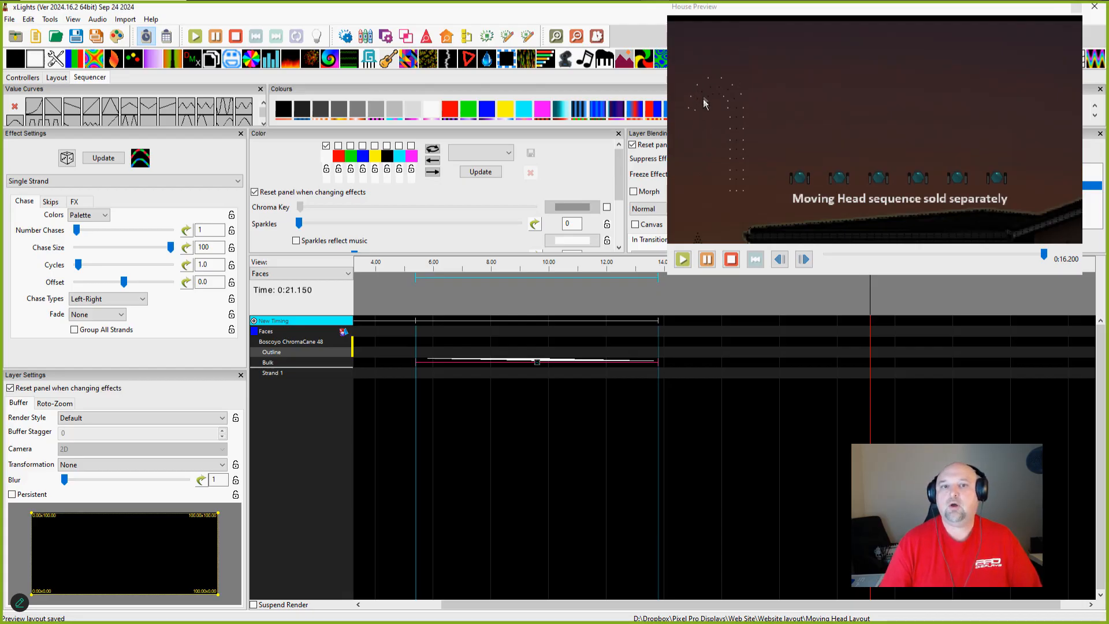
Step: Examine the order in which the Bulk chase lights the cane in an enlarged House Preview, then close the preview
click(732, 120)
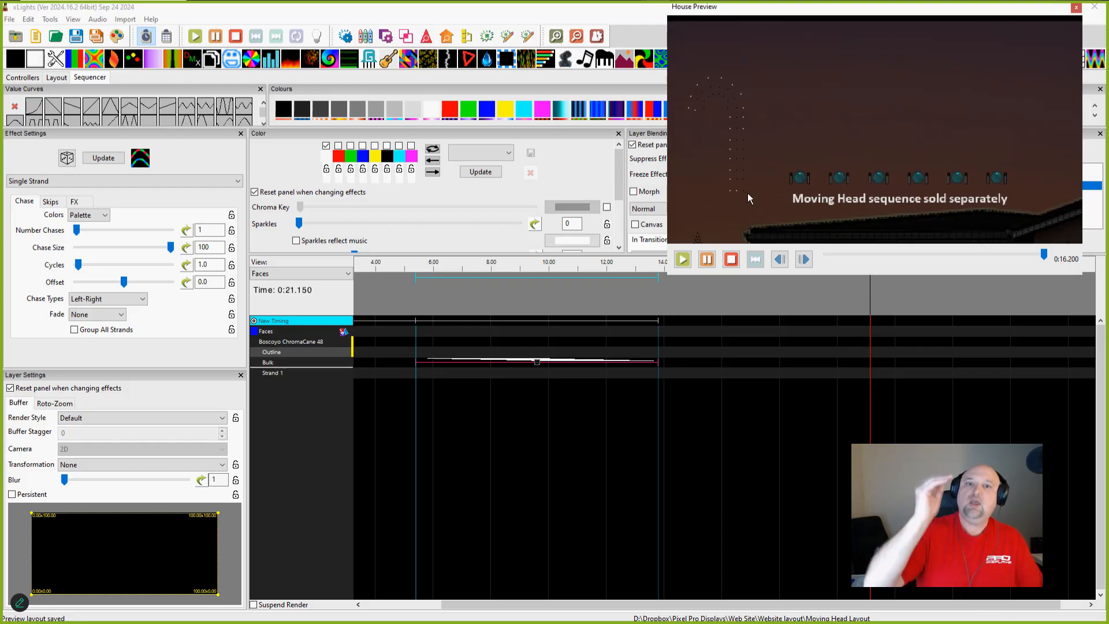
double_click(689, 73)
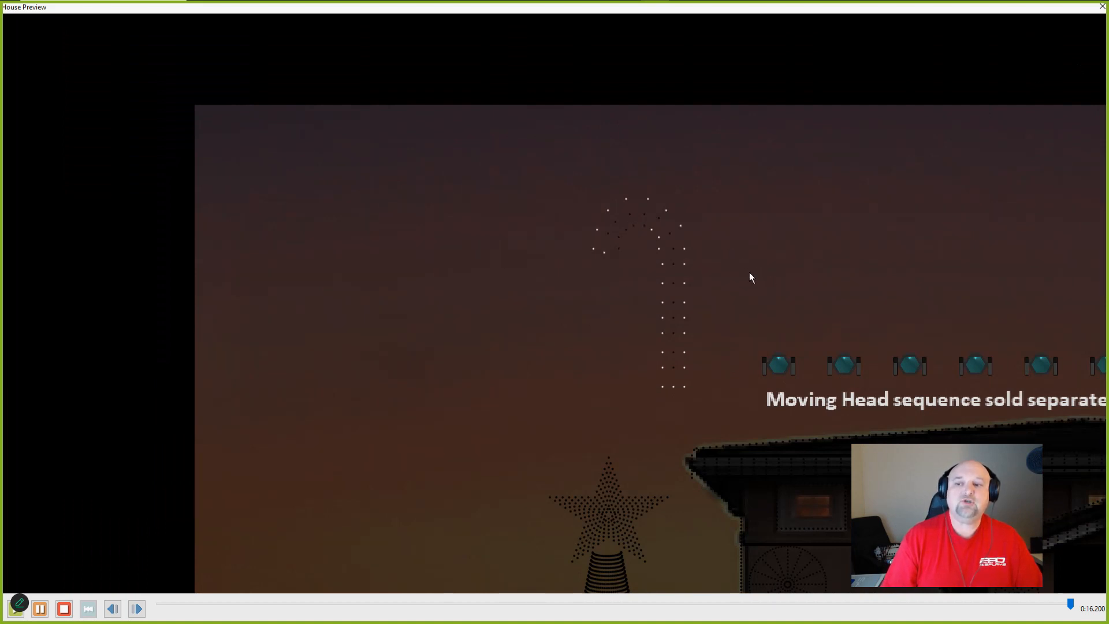
click(1100, 9)
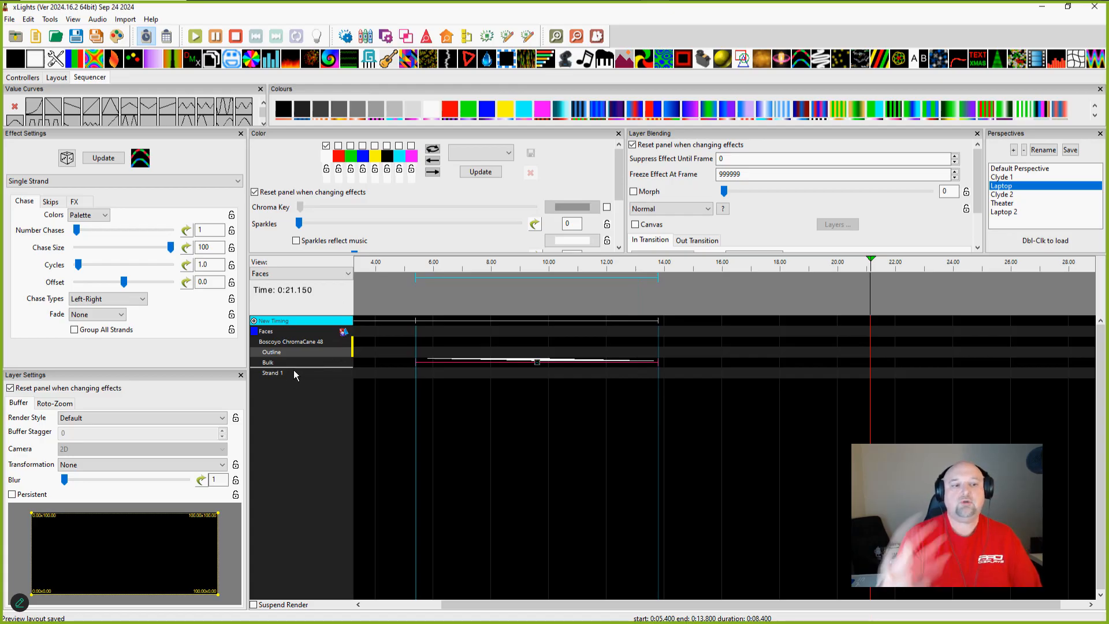
Step: Sort the members of the Spinner Ring model group by location in the layout
click(53, 77)
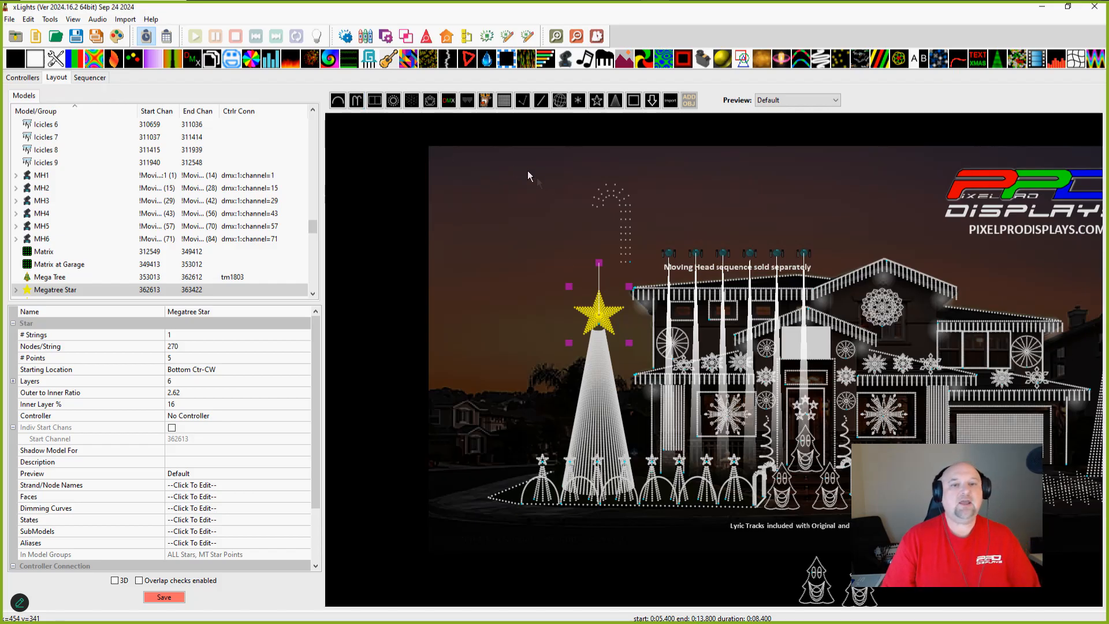
click(626, 213)
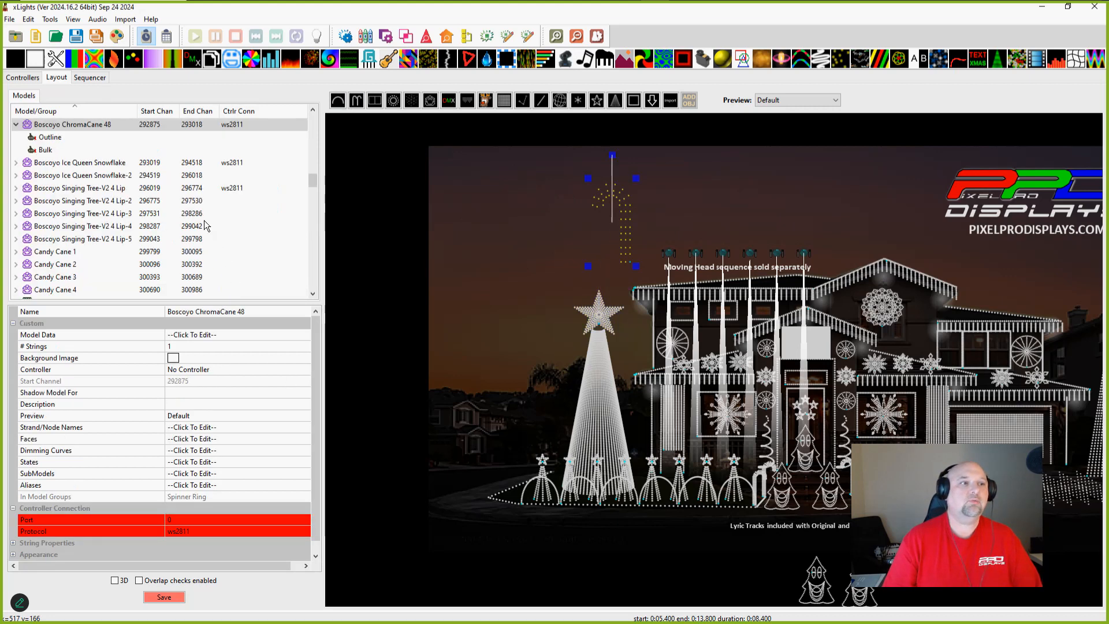
scroll(66, 199, up, 8)
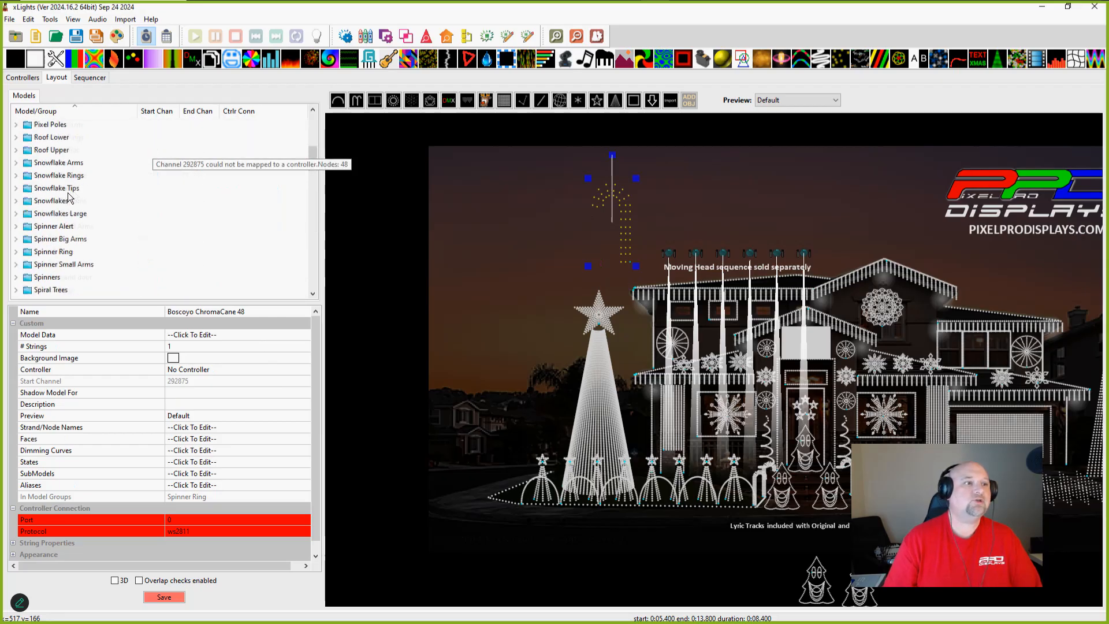
scroll(64, 208, down, 2)
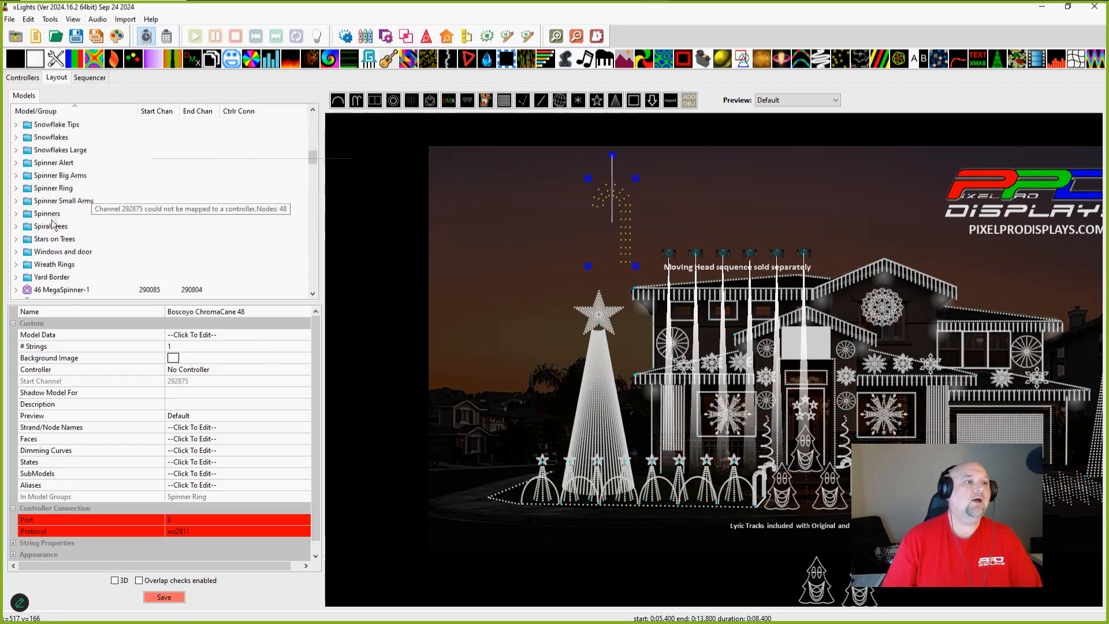
click(44, 186)
click(236, 493)
right_click(236, 493)
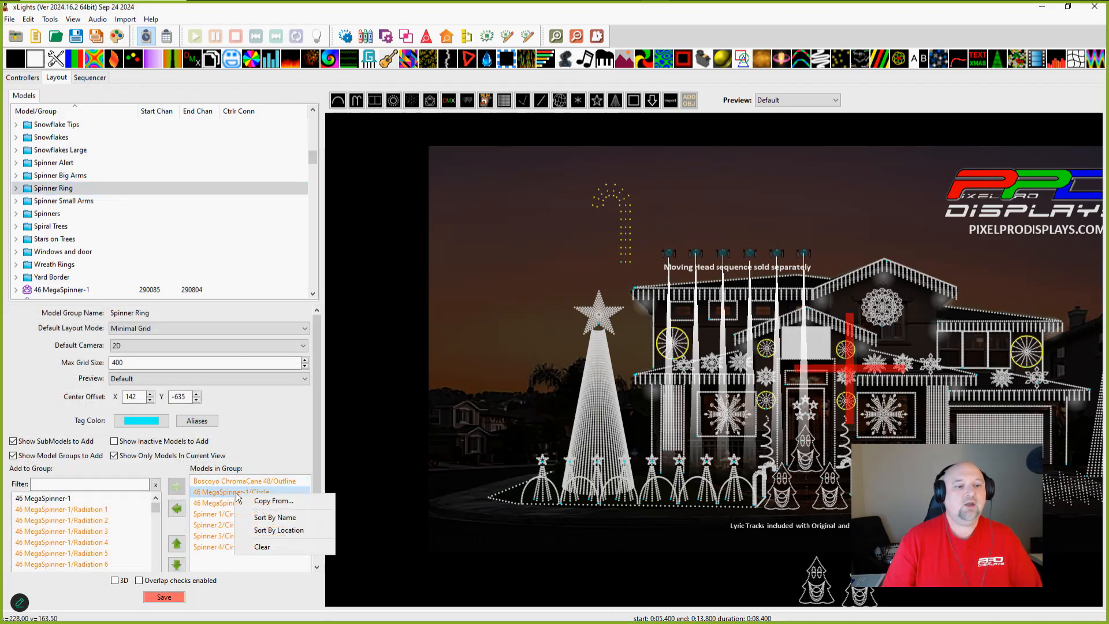
click(56, 188)
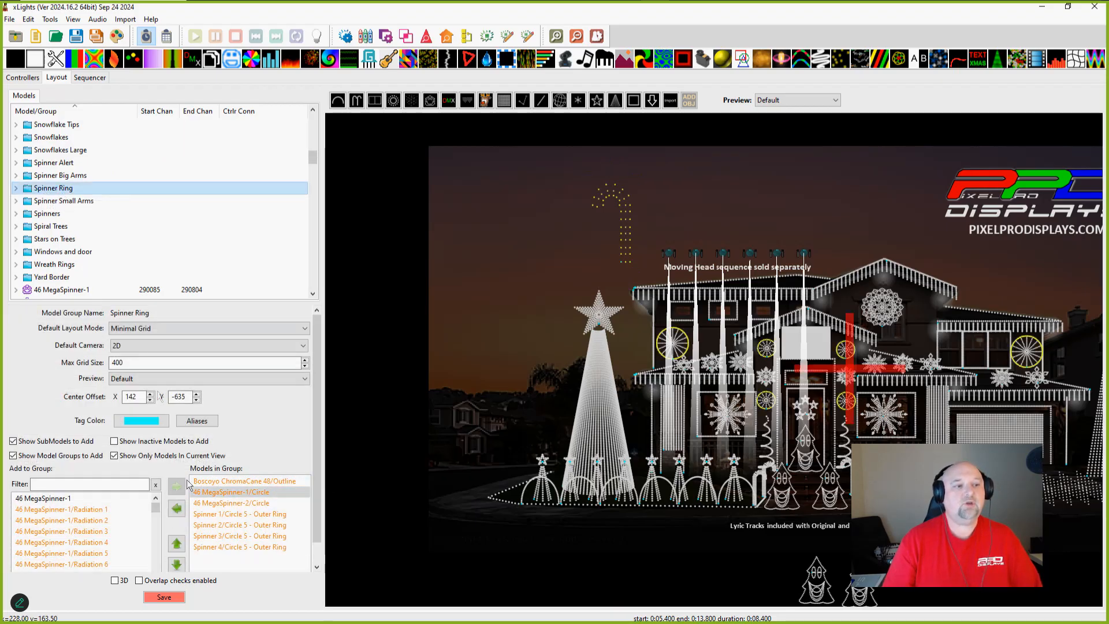
click(236, 524)
right_click(235, 524)
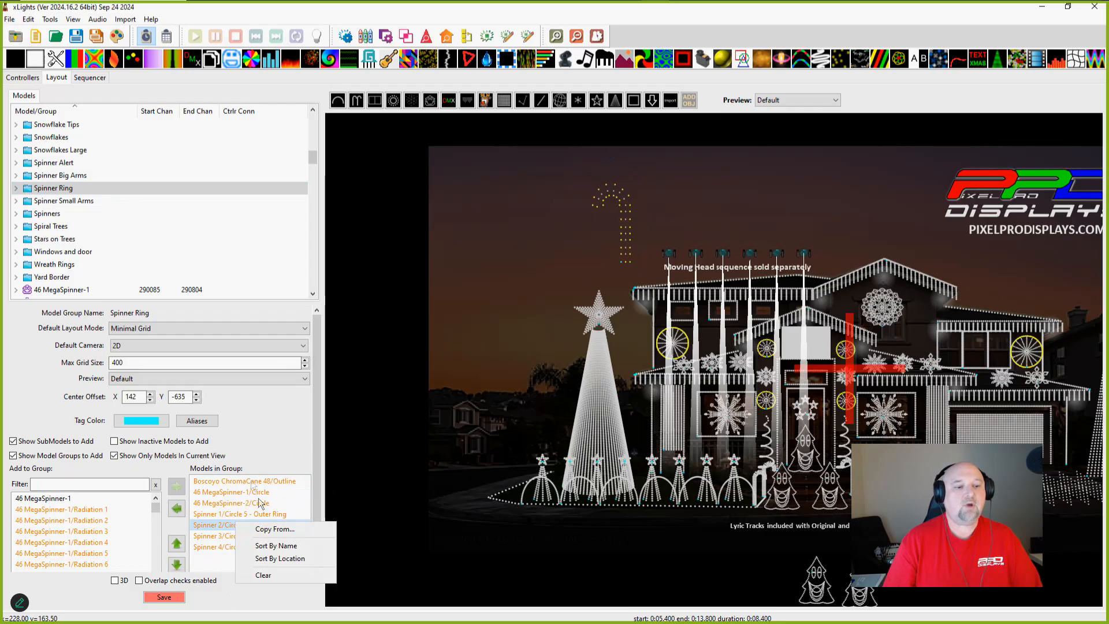
click(278, 559)
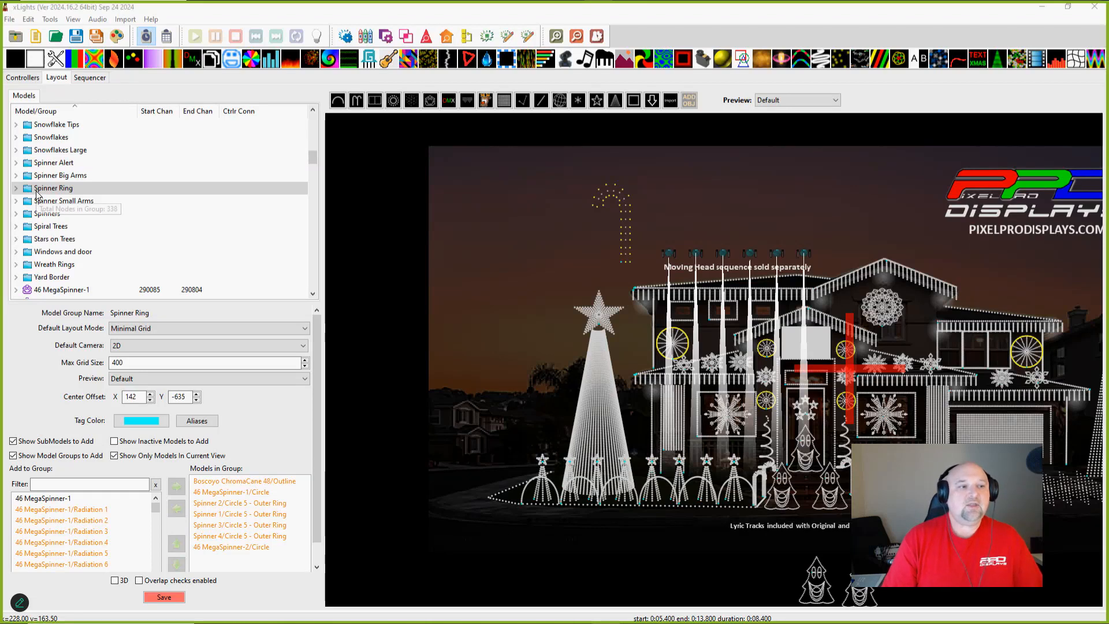
Step: Add a new submodel to the Boscoyo ChromaCane 48 model, keeping its default name
click(611, 223)
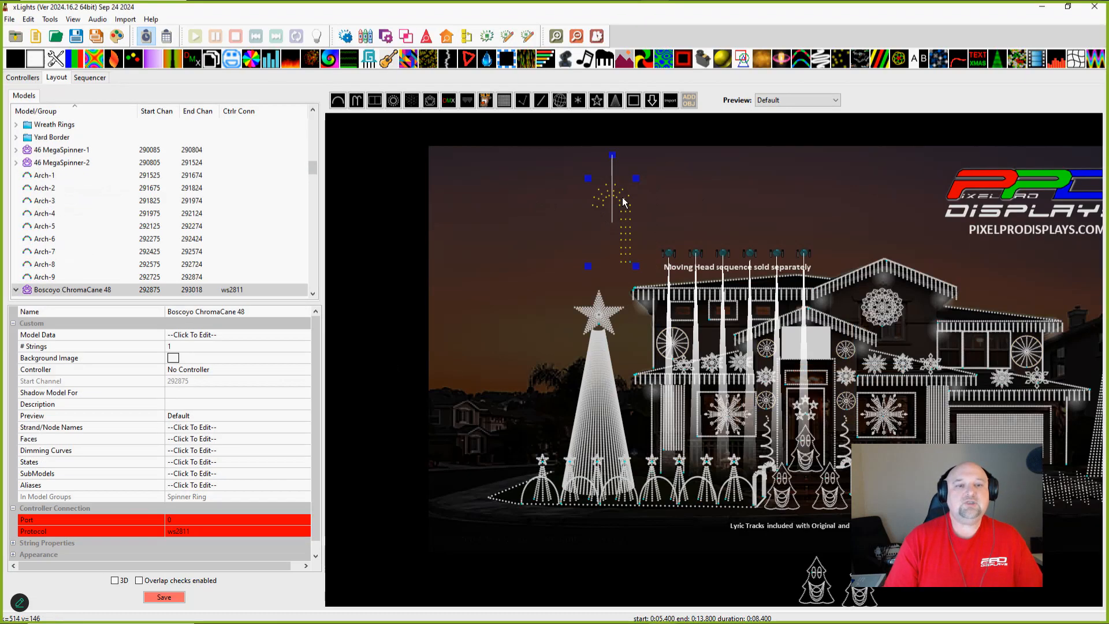
click(299, 473)
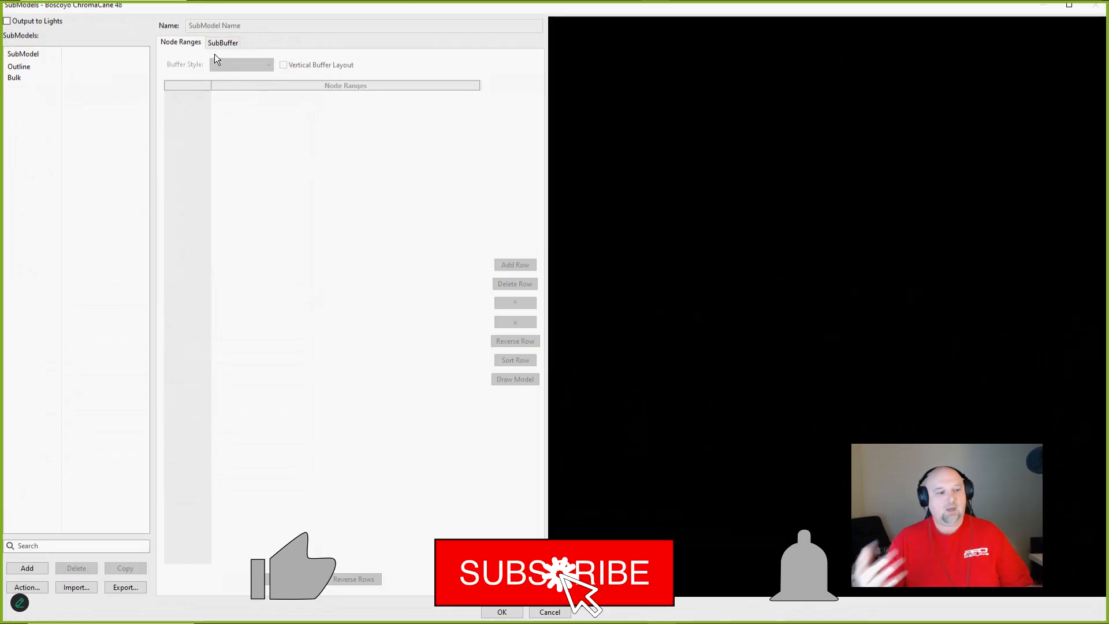
mouse_move(102, 607)
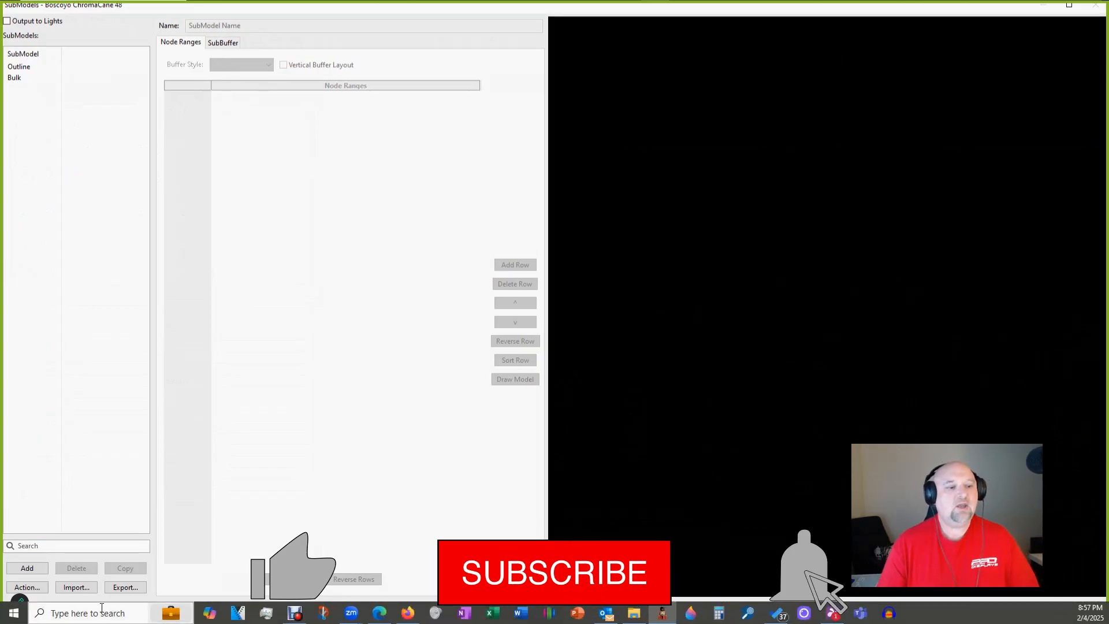
click(26, 568)
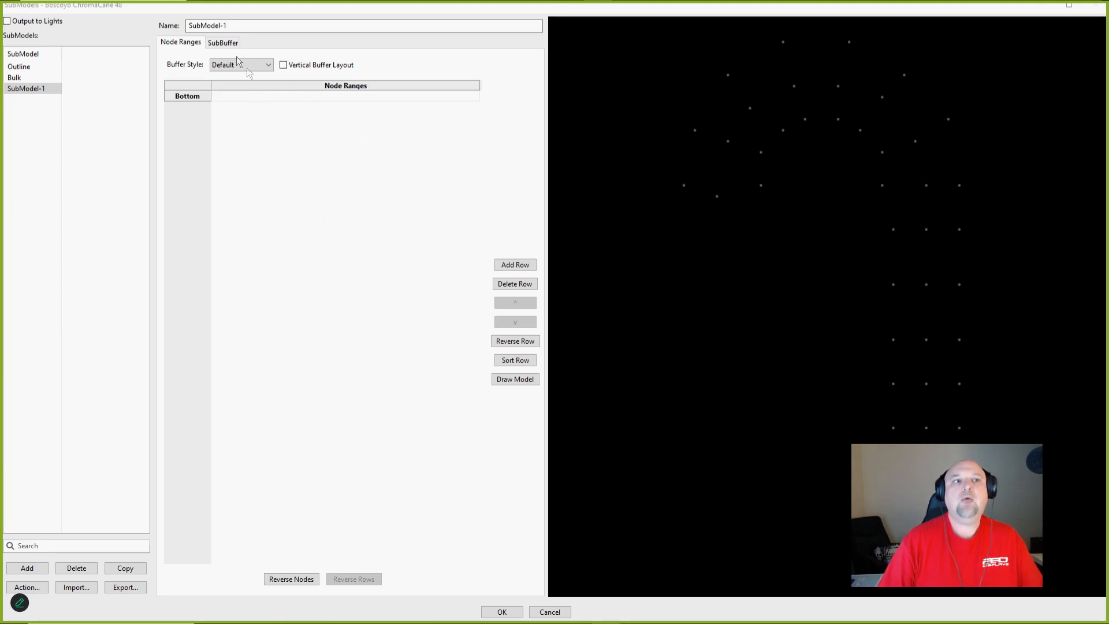
Step: Duplicate the Outline submodel as Outline Vertical with Vertical Buffer Layout enabled, and accept the submodel changes
click(20, 68)
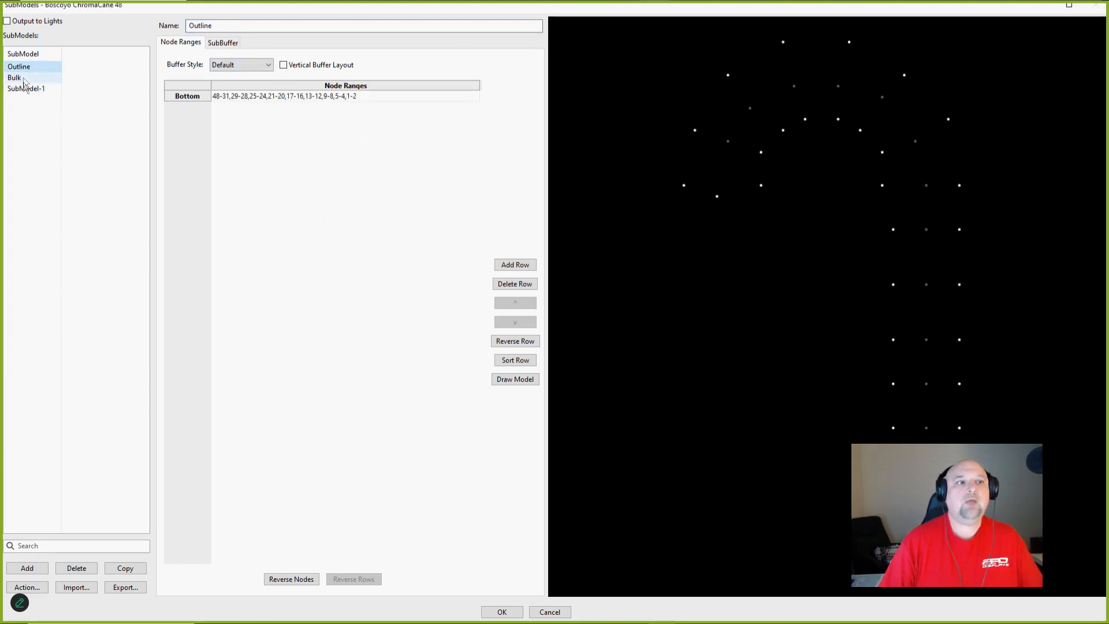
right_click(16, 70)
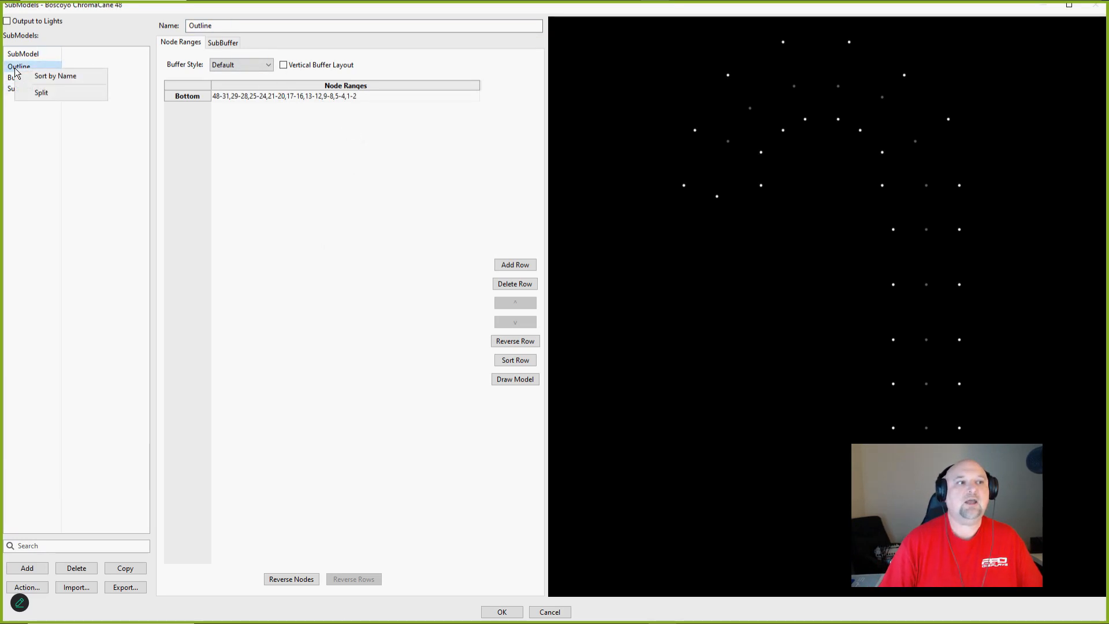
click(12, 65)
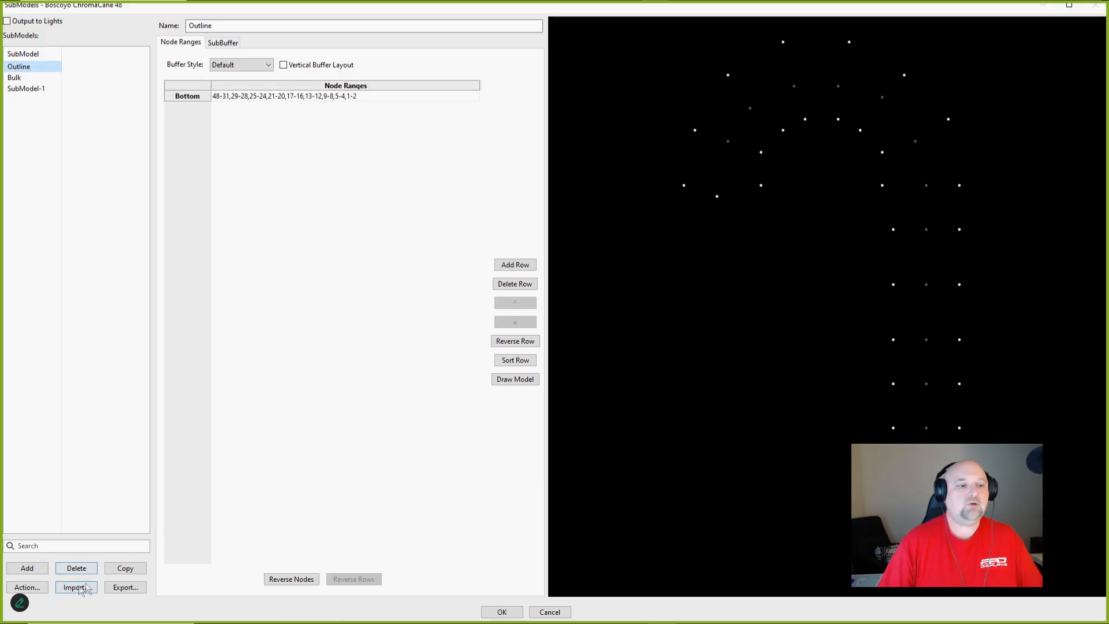
click(122, 569)
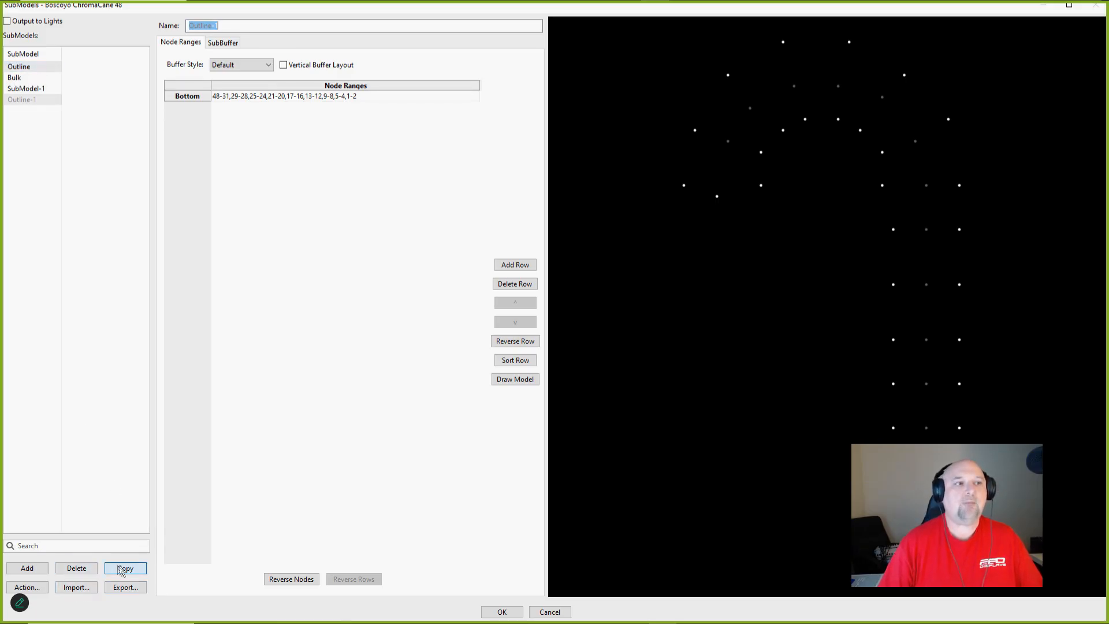
click(26, 100)
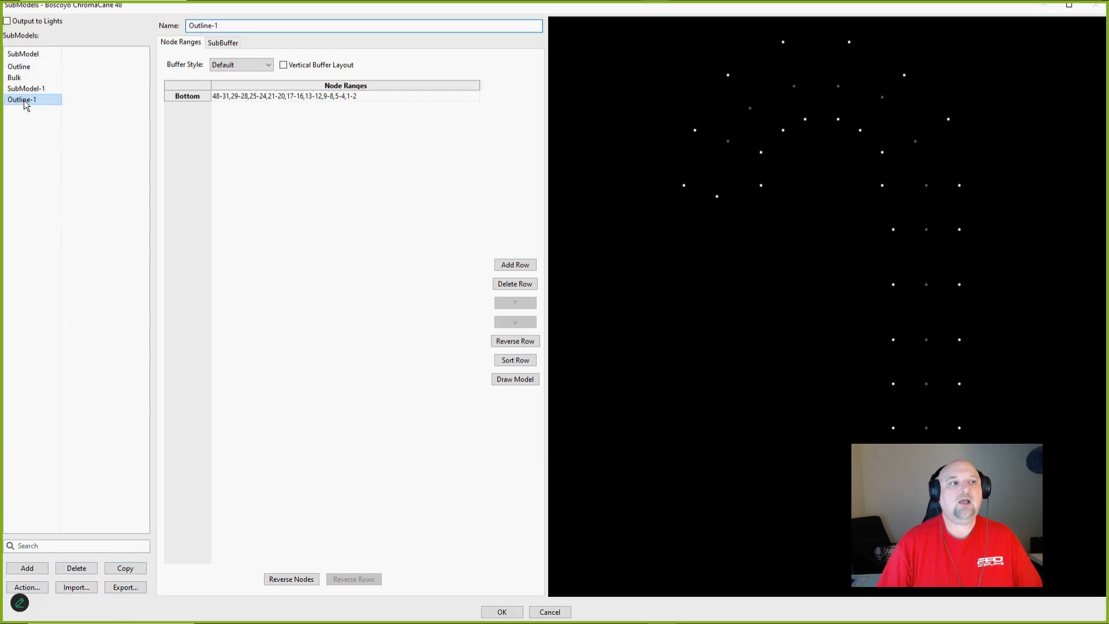
click(249, 25)
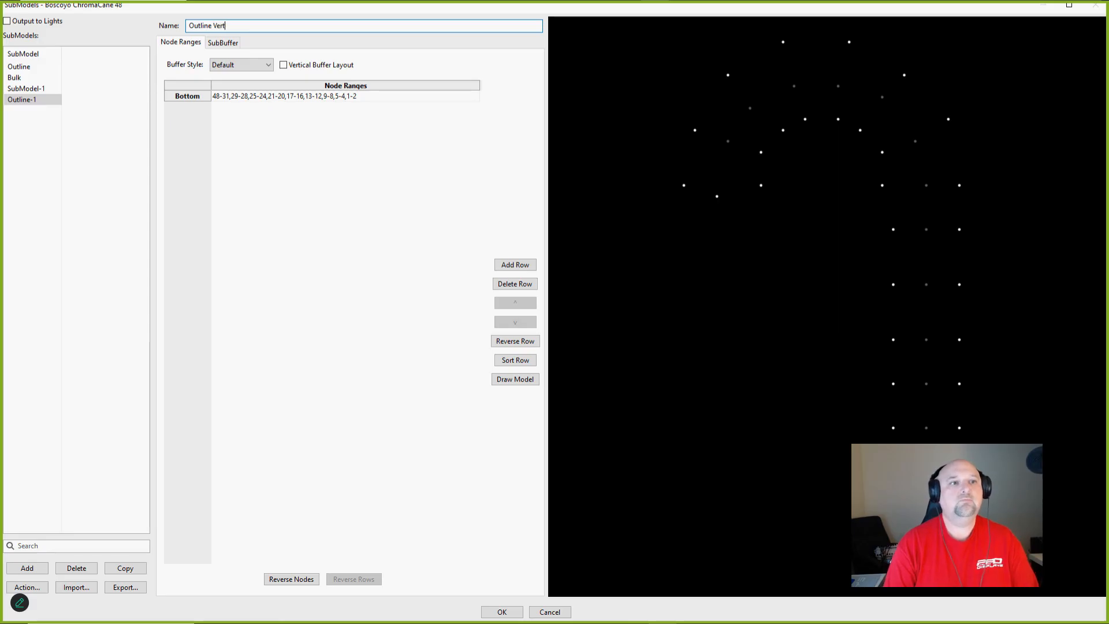
text(Vertical)
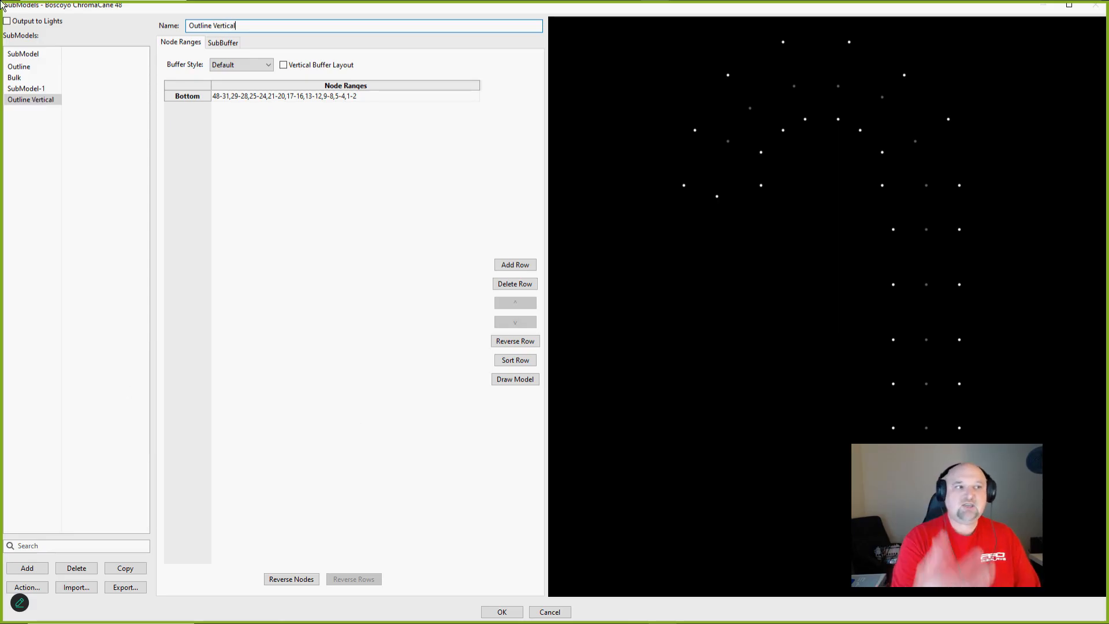
click(283, 65)
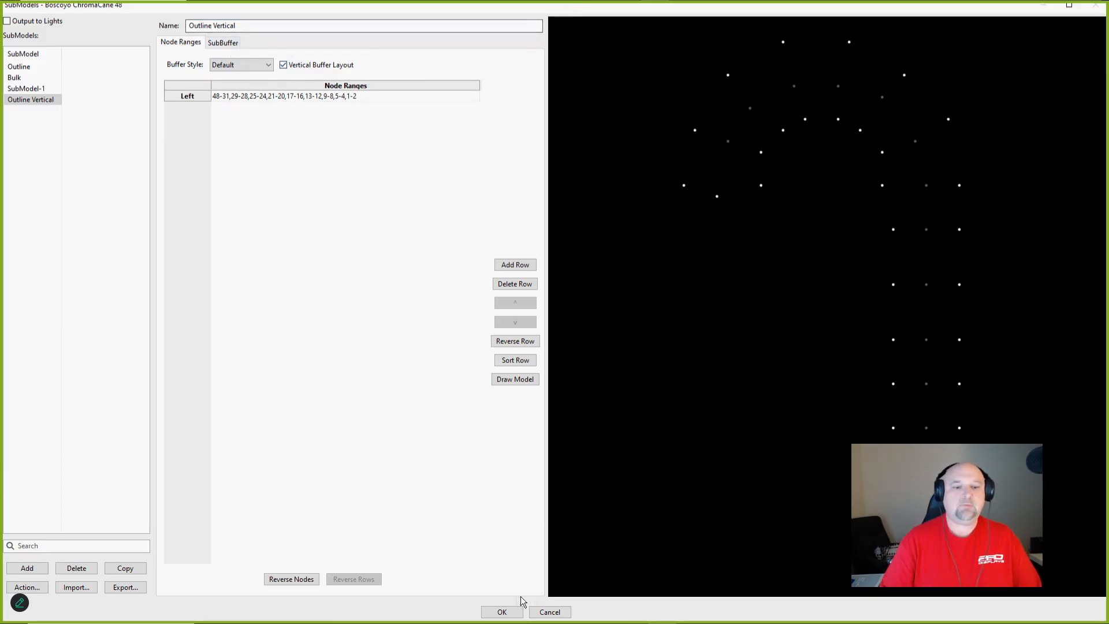
click(501, 611)
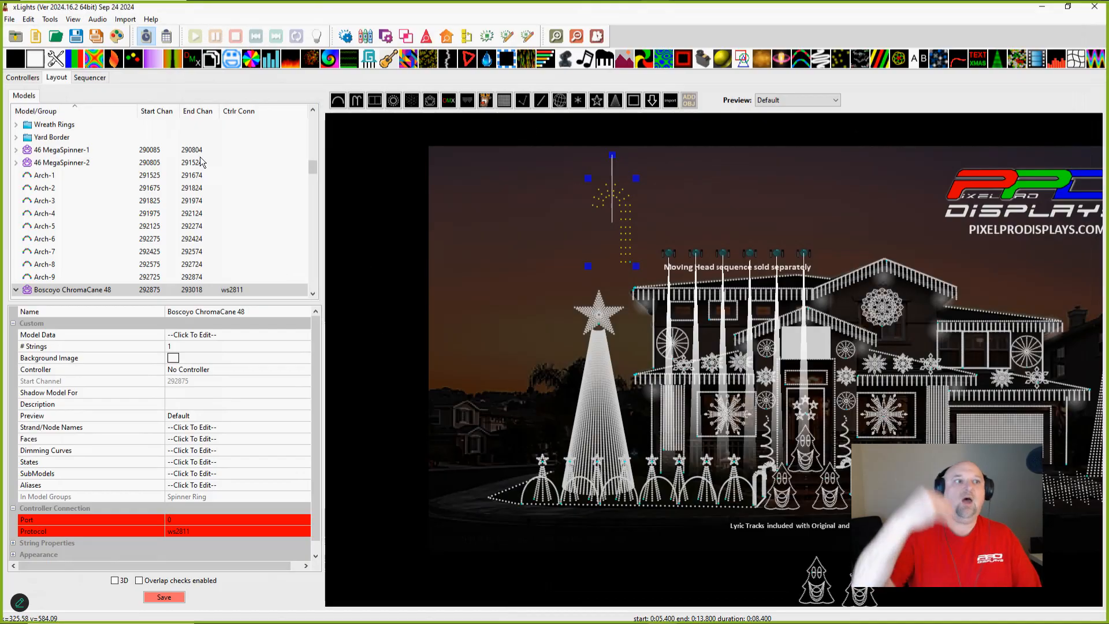
Step: Show the Model Preview in the sequencer and move the Single Strand effect from Bulk to Outline Vertical
click(90, 78)
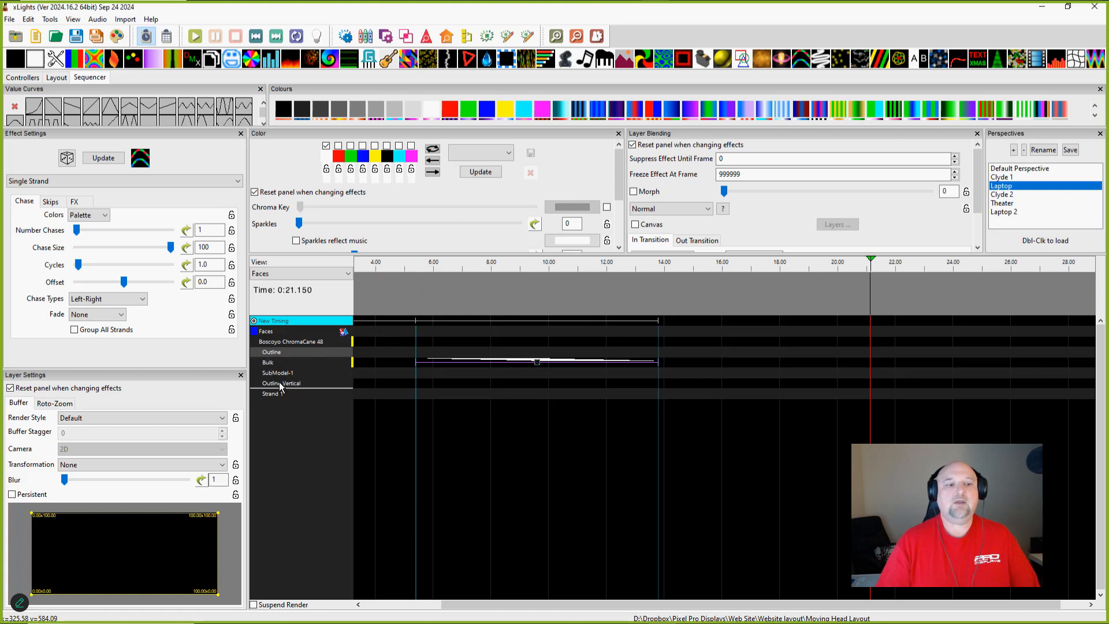
click(530, 363)
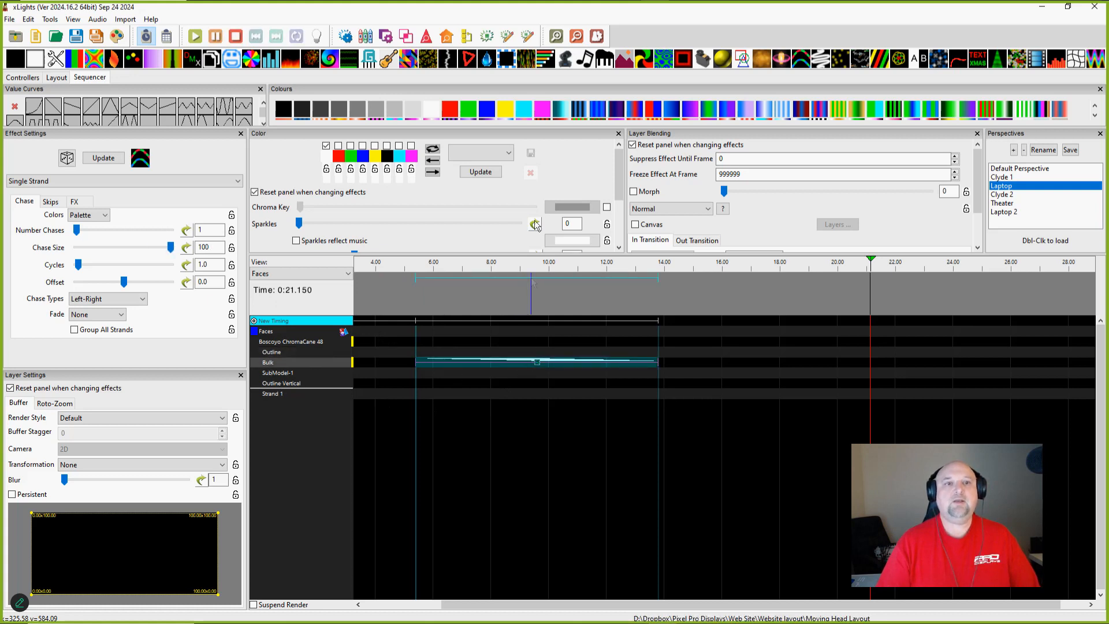
click(426, 37)
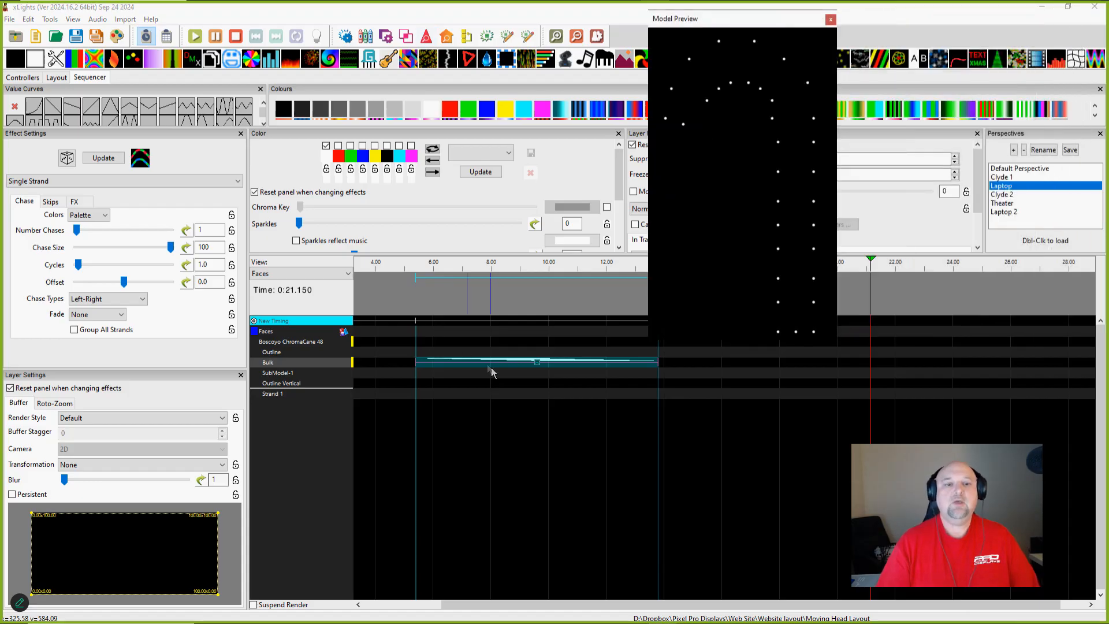
click(534, 364)
key(Down)
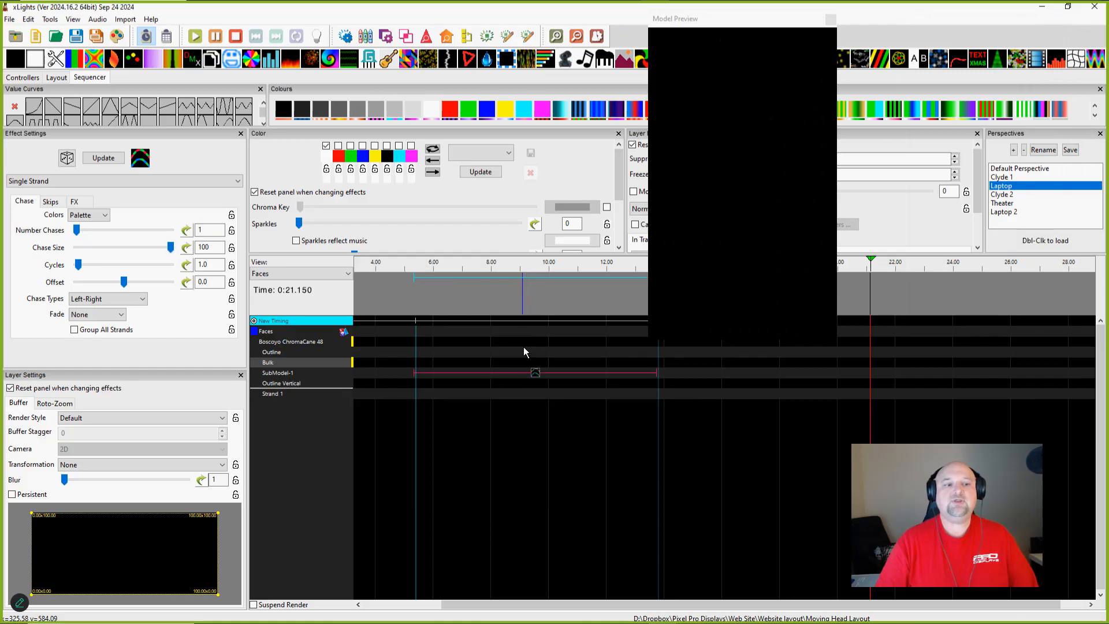
key(Down)
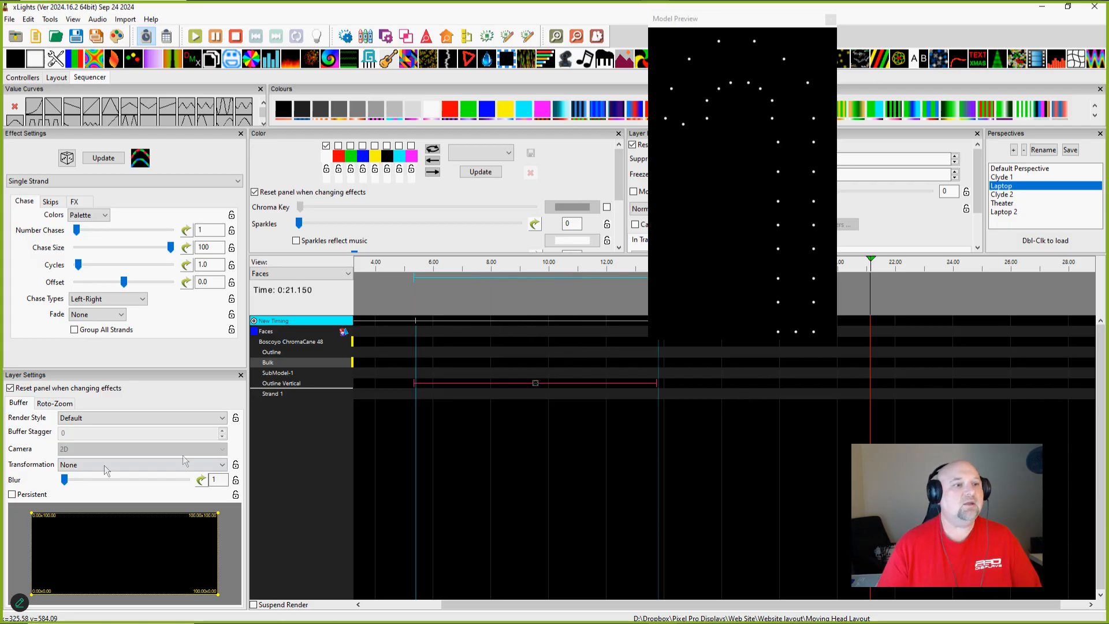
Step: Set the Single Strand effect's chase size to 23 and move the effect from Outline Vertical to the Outline submodel
drag(171, 247, 97, 247)
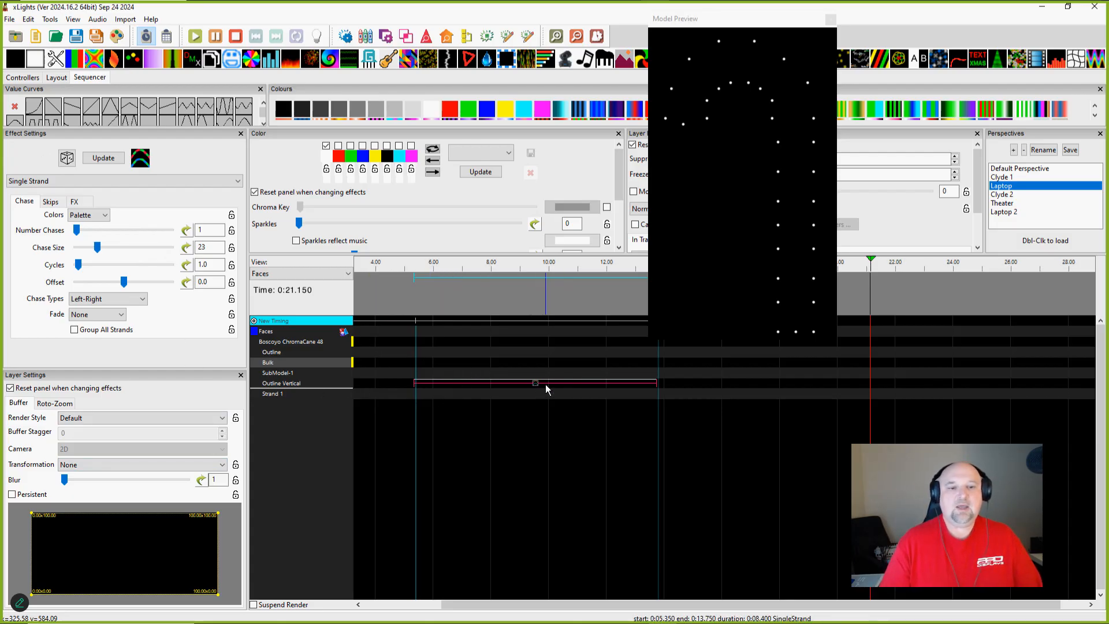
key(ctrl+z)
key(Up)
key(Up)
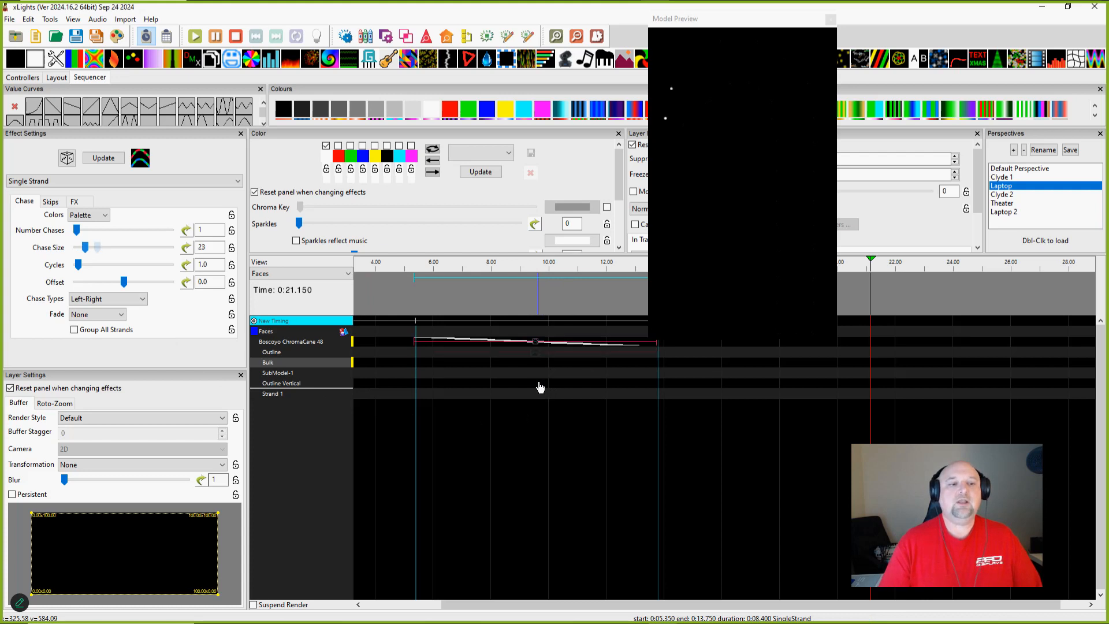
key(Down)
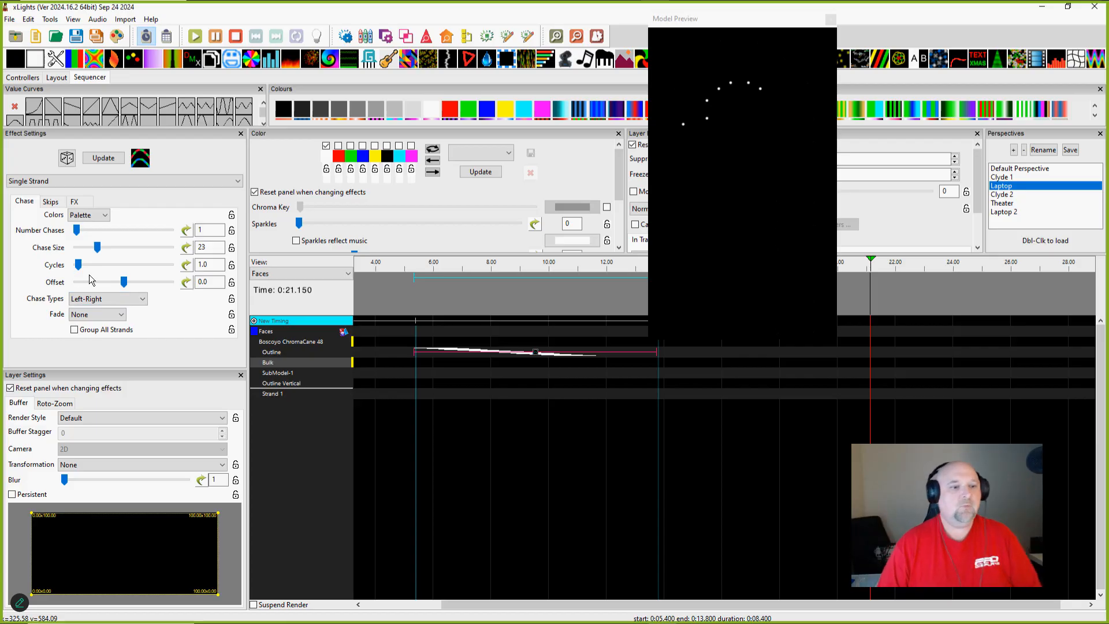
Step: Move the Single Strand effect from Outline to Outline Vertical and set its buffer transformation to Rotate CC 90
click(534, 354)
key(Down)
key(Down)
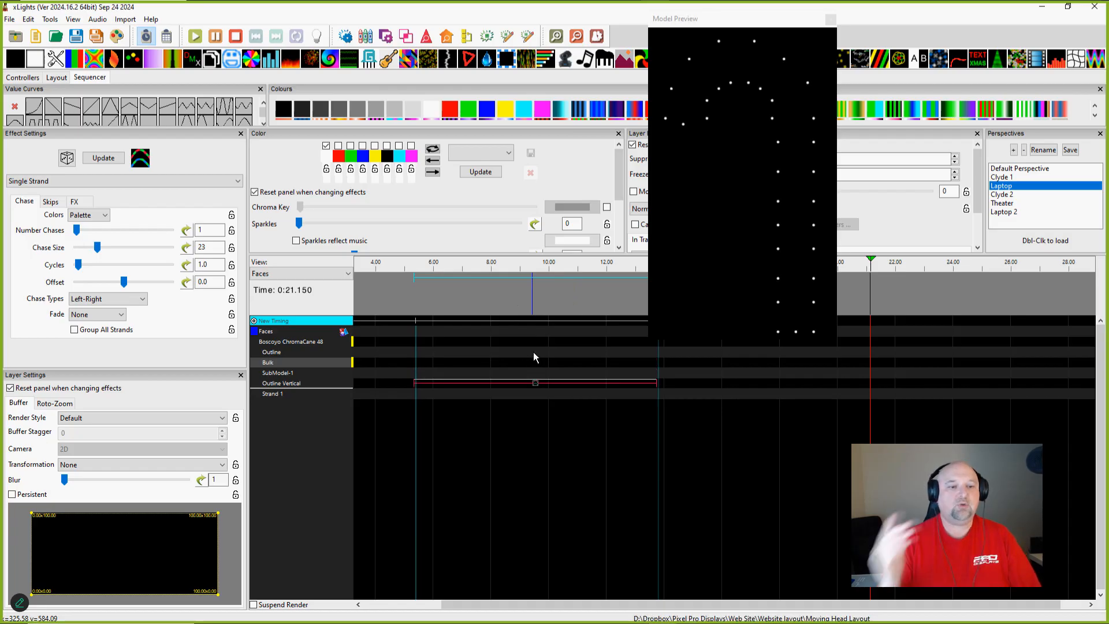
key(Down)
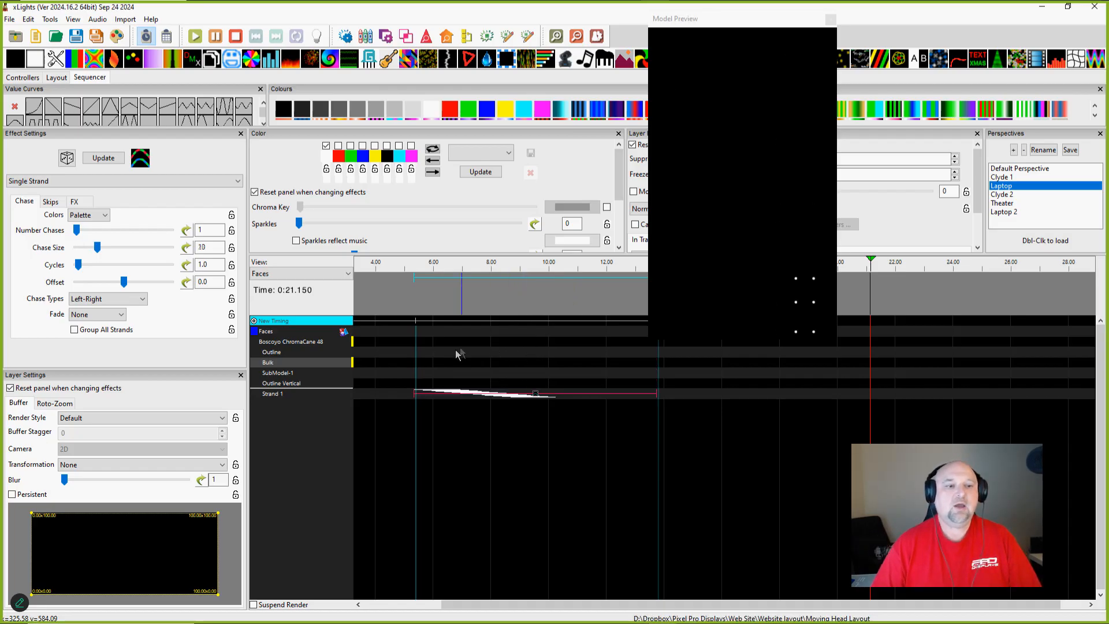
key(Up)
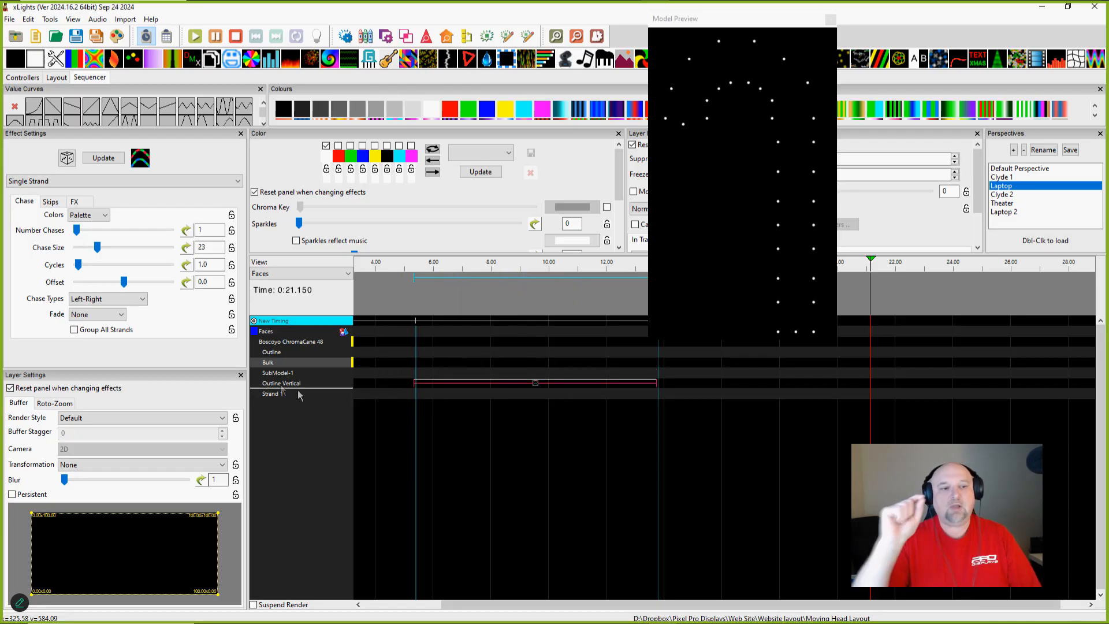
click(95, 465)
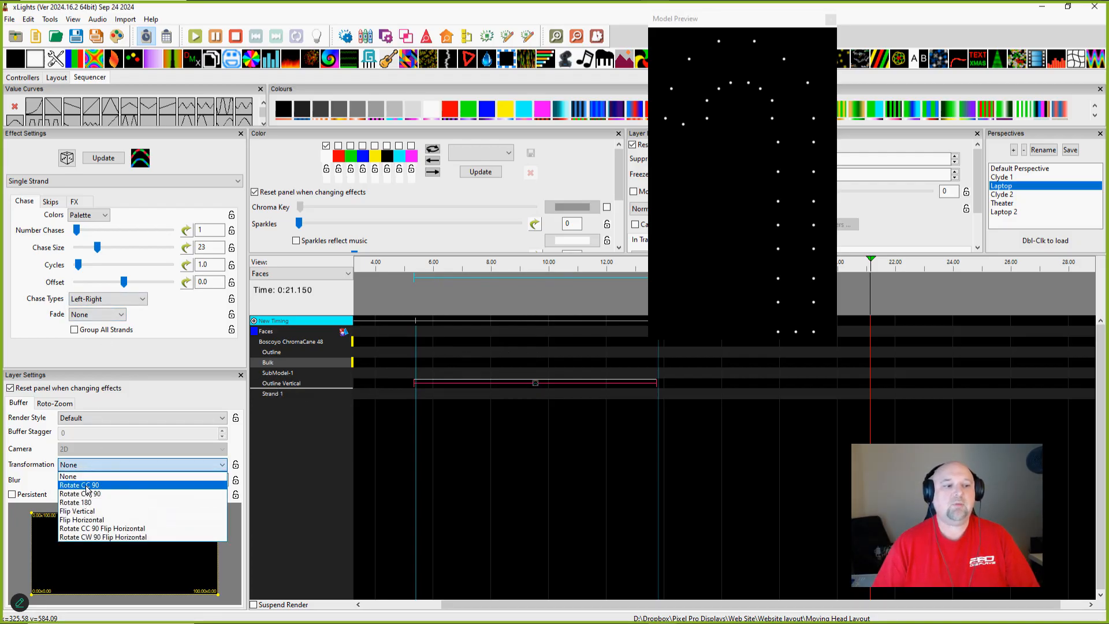
click(87, 490)
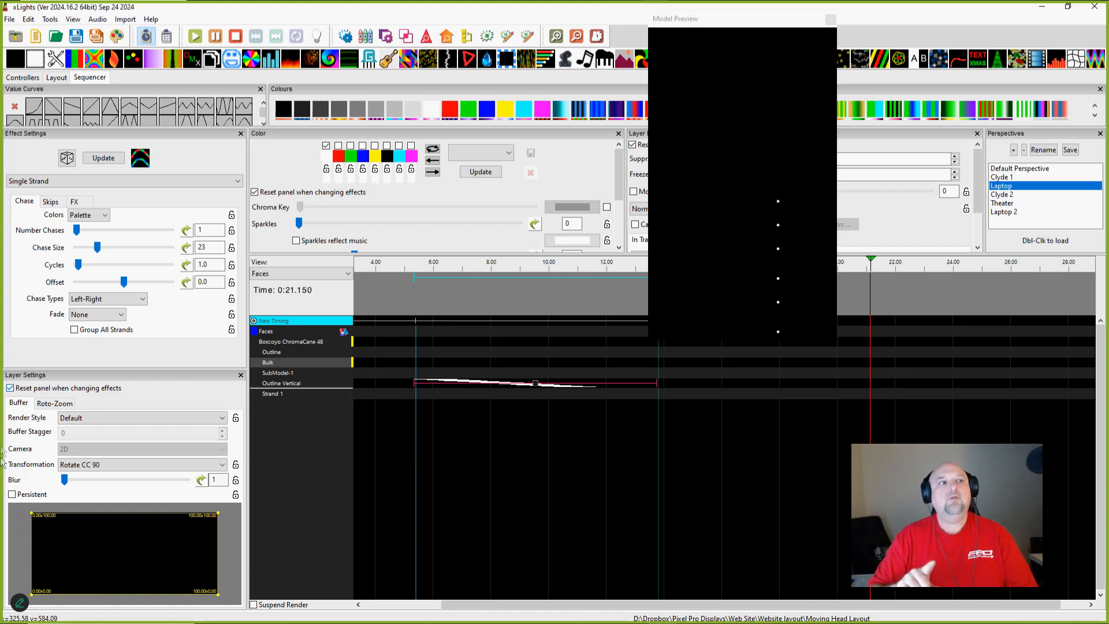
click(52, 77)
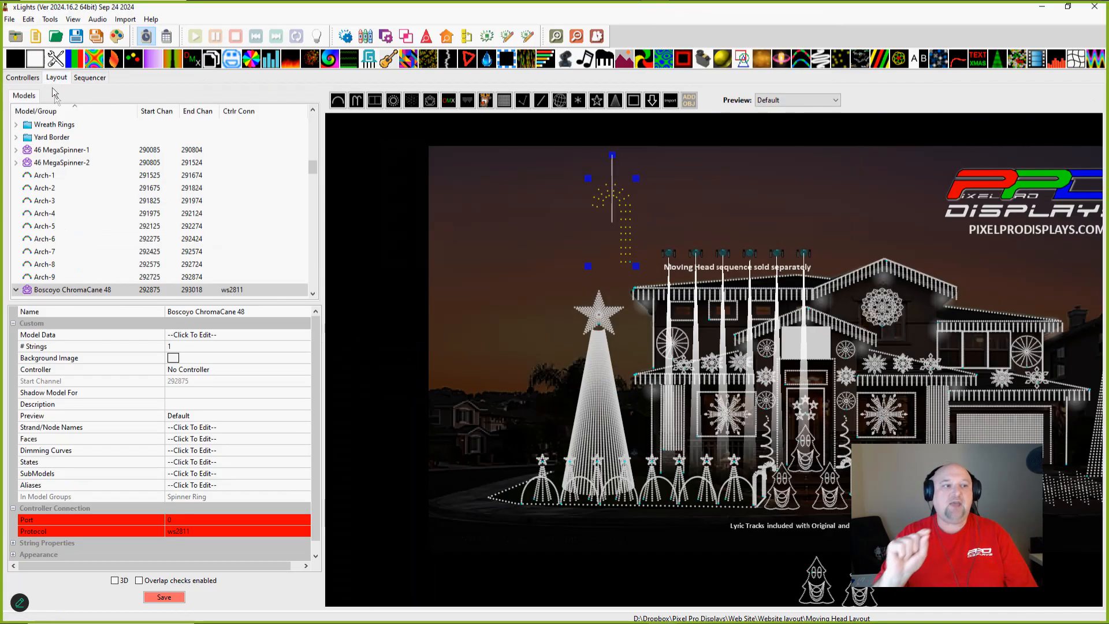
click(36, 289)
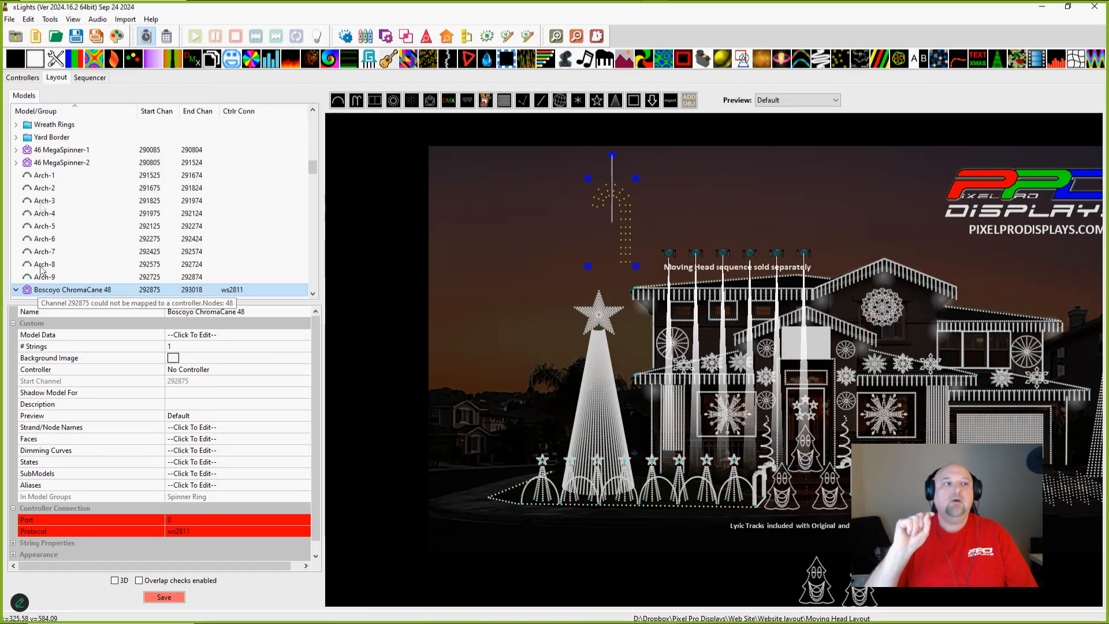
click(92, 76)
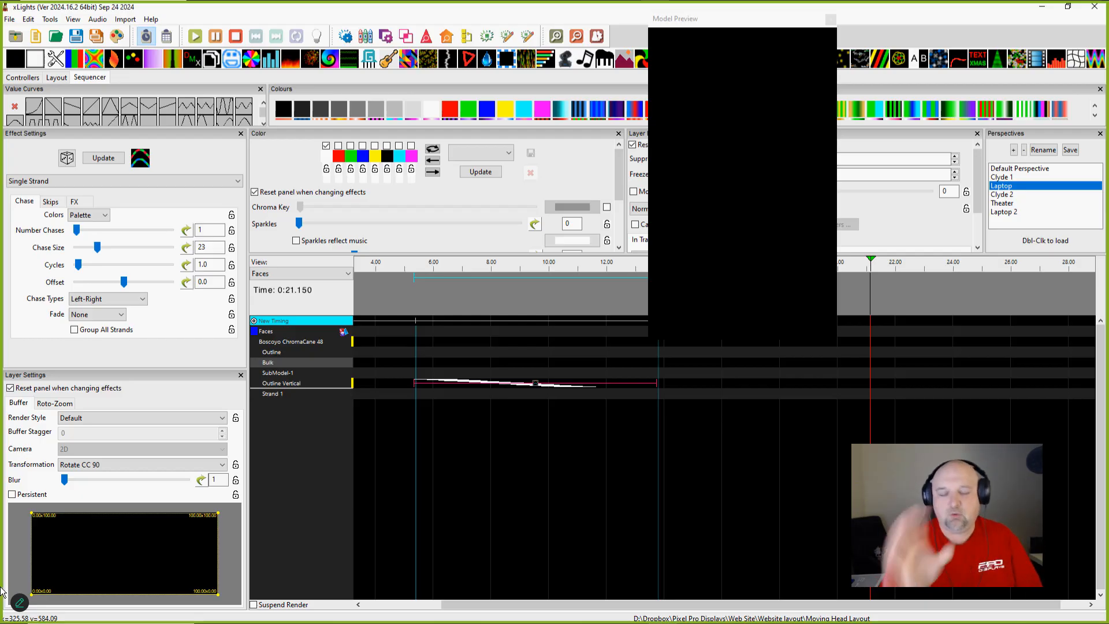
mouse_move(17, 616)
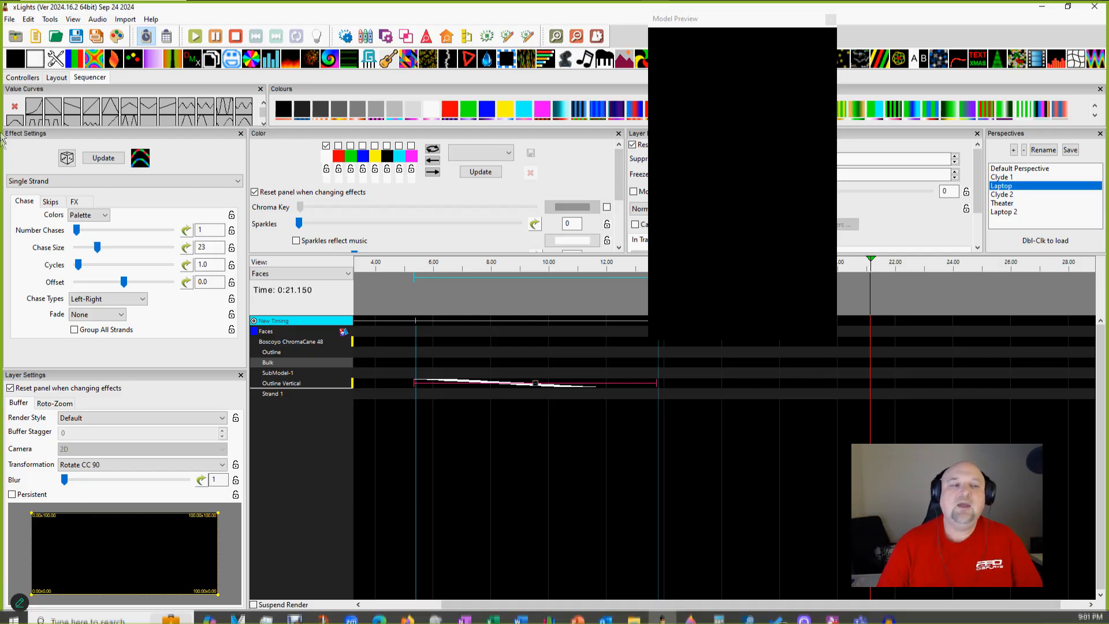
Step: Duplicate the Outline Vertical submodel of the Boscoyo ChromaCane 48 model
click(55, 79)
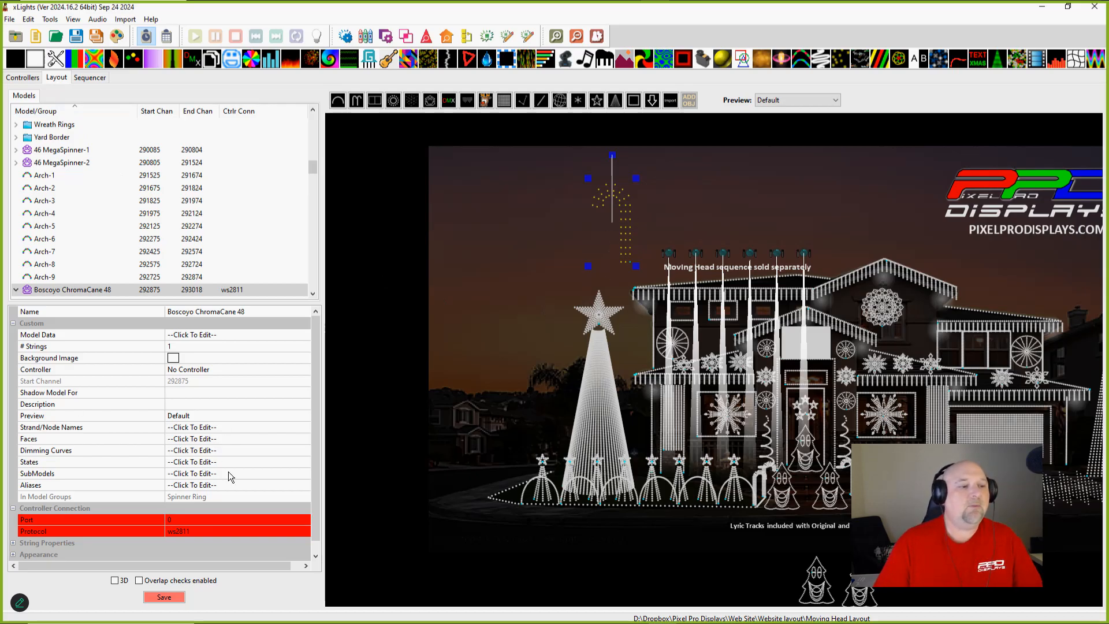
click(267, 474)
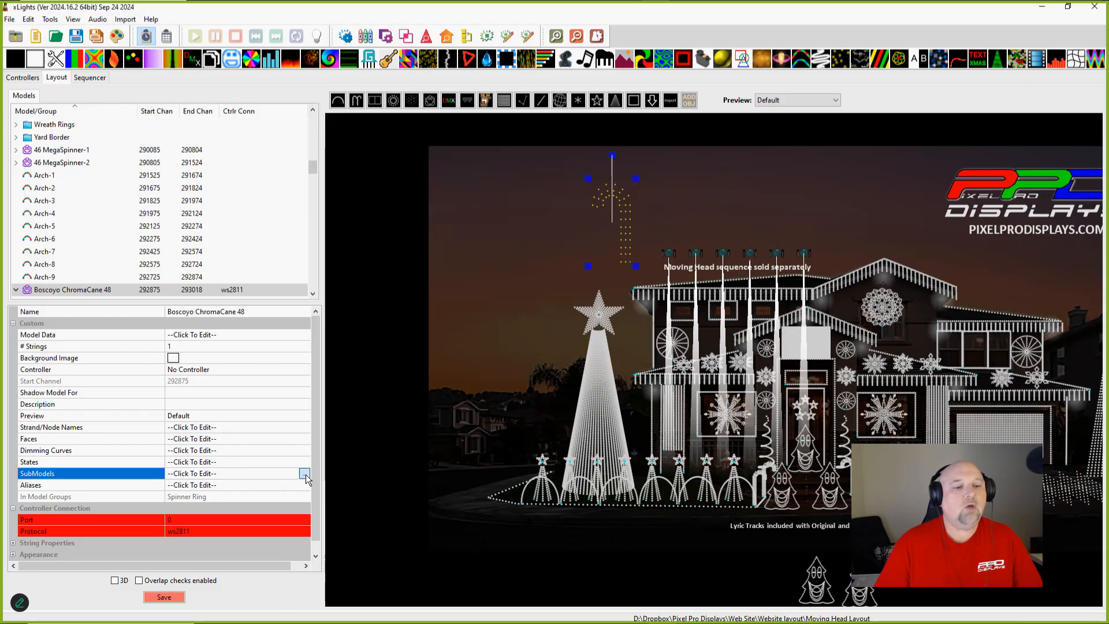
click(304, 473)
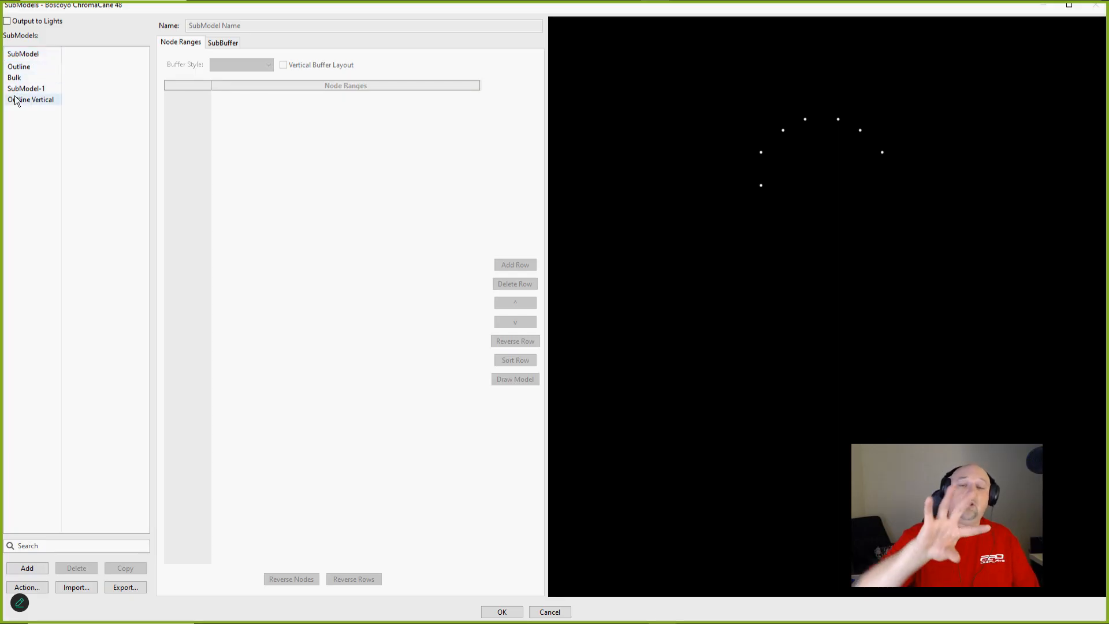
click(56, 105)
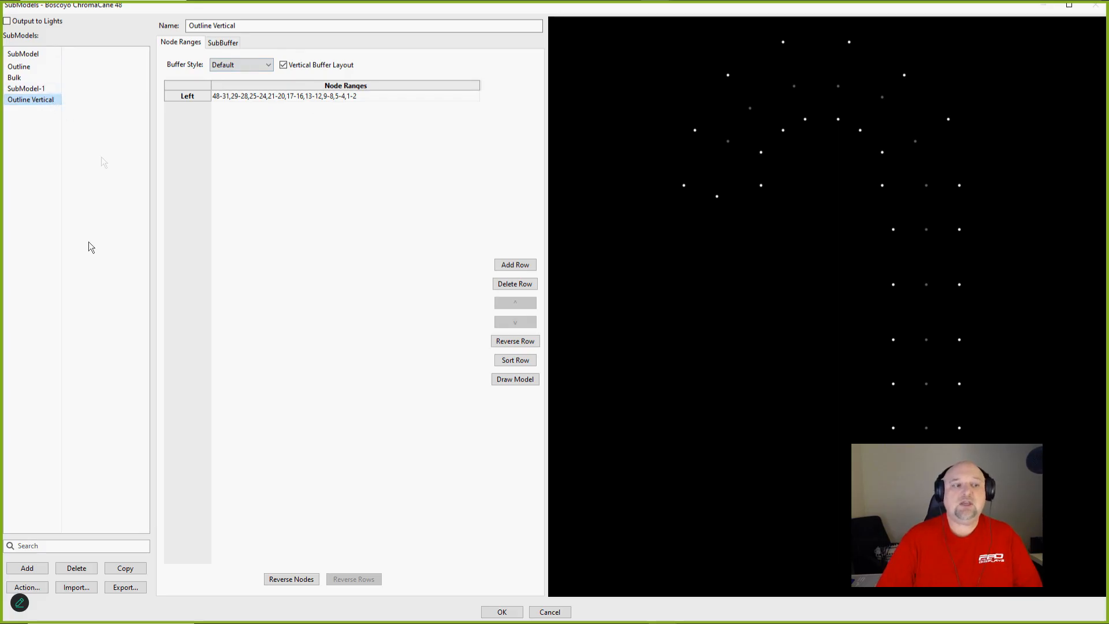
click(122, 569)
click(25, 111)
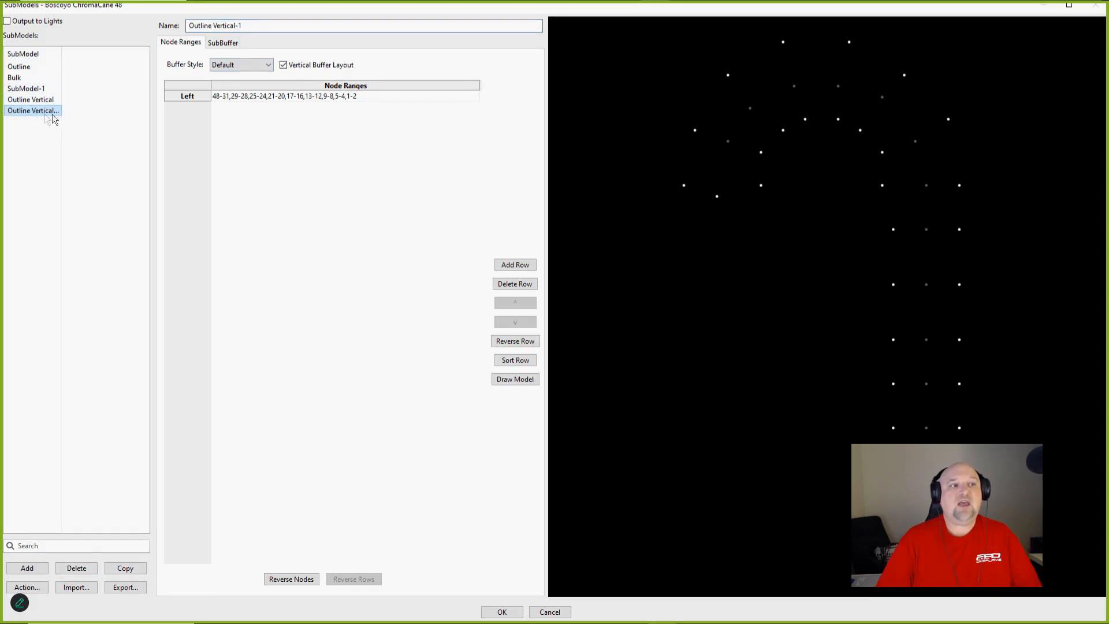
Step: Disable Vertical Buffer Layout on the copied submodel, rename it Outline default, and accept the submodel changes
drag(245, 25, 215, 27)
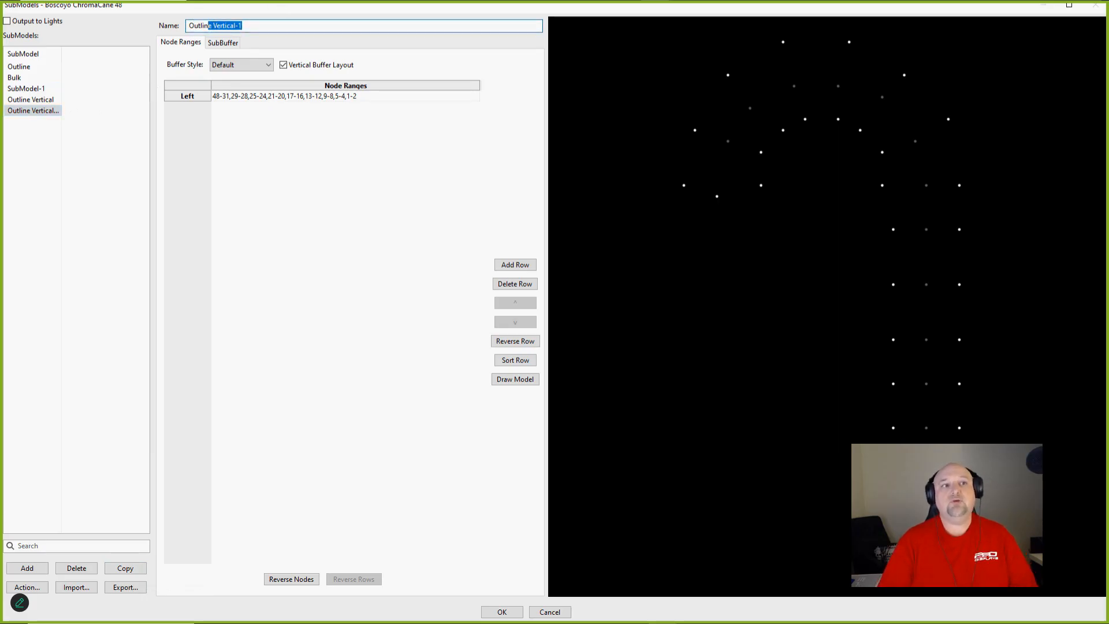
click(283, 64)
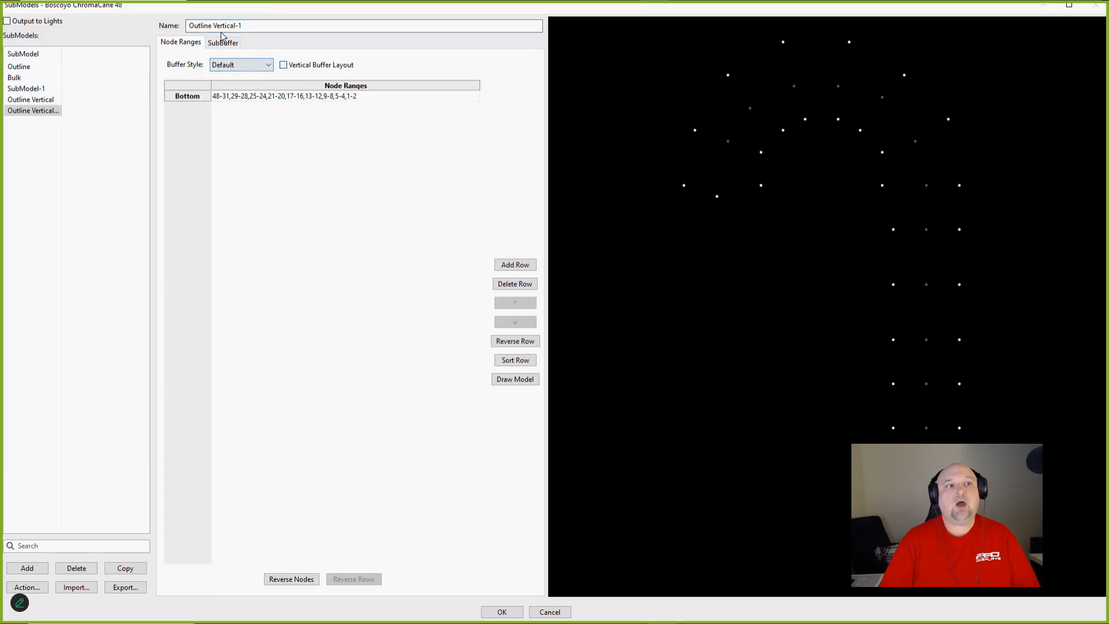
drag(243, 26, 212, 25)
key(BackSpace)
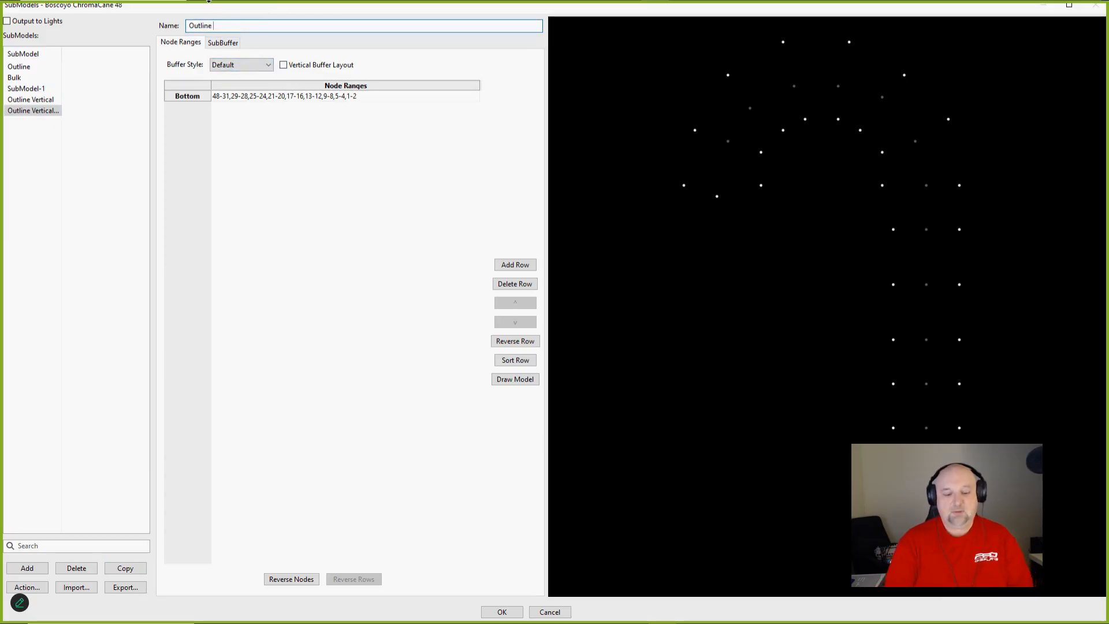
text(default)
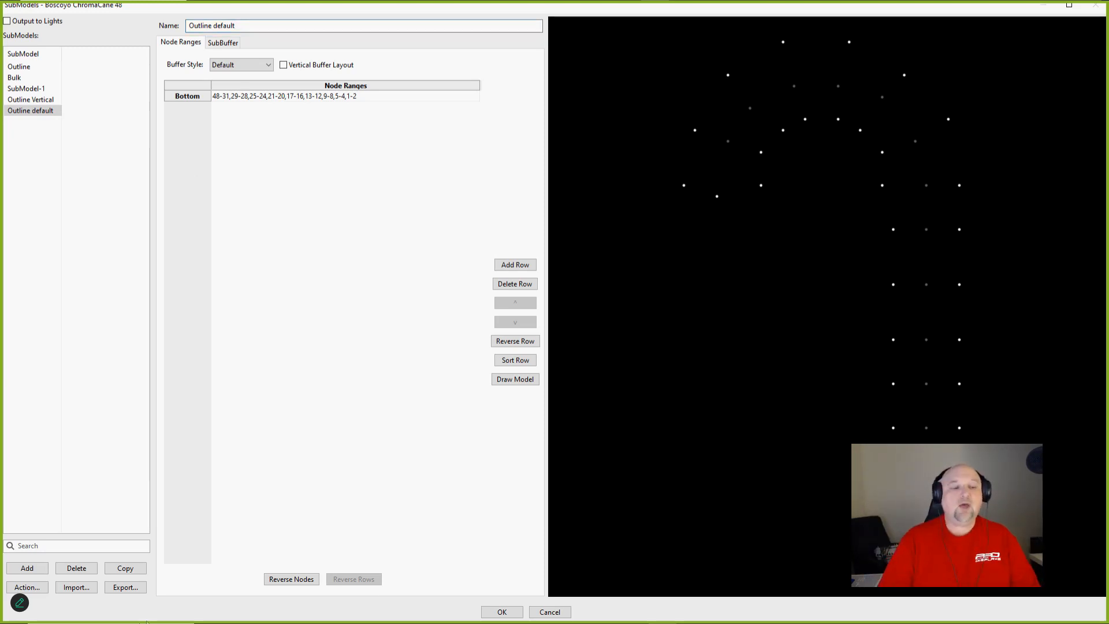
click(501, 610)
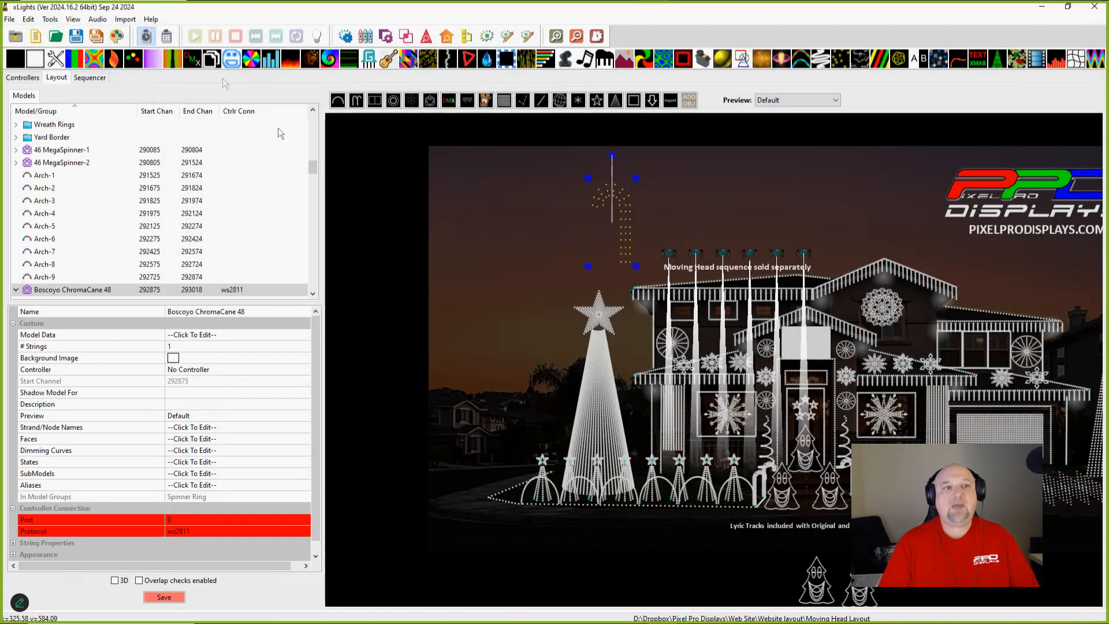
Step: Set the buffer transformation of the Single Strand effect on Outline Vertical to None in the sequencer
click(90, 78)
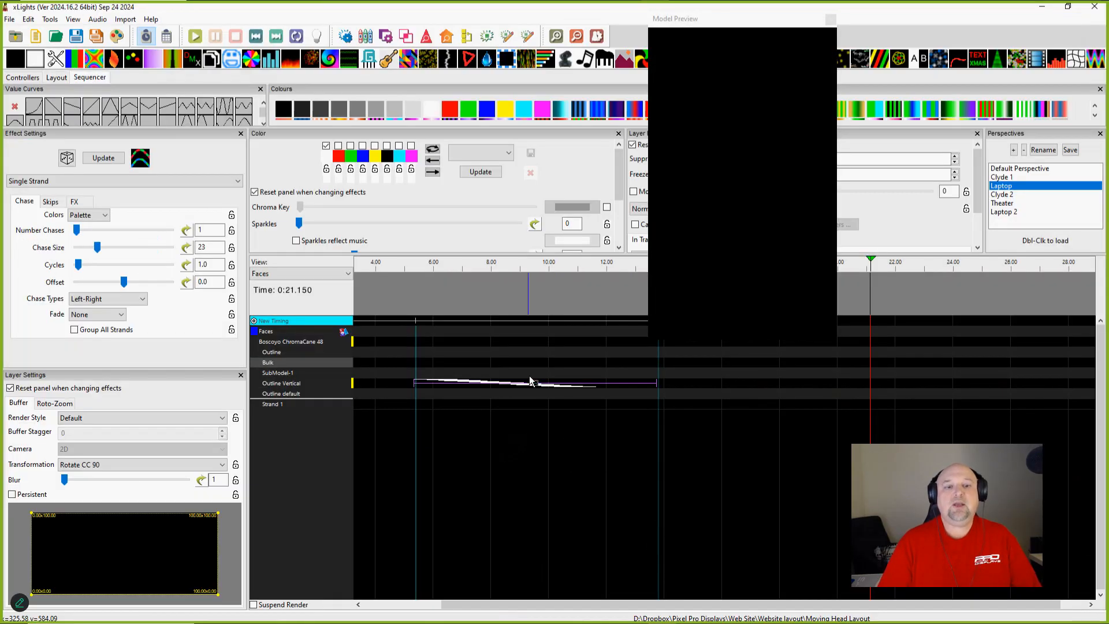
click(534, 384)
click(143, 465)
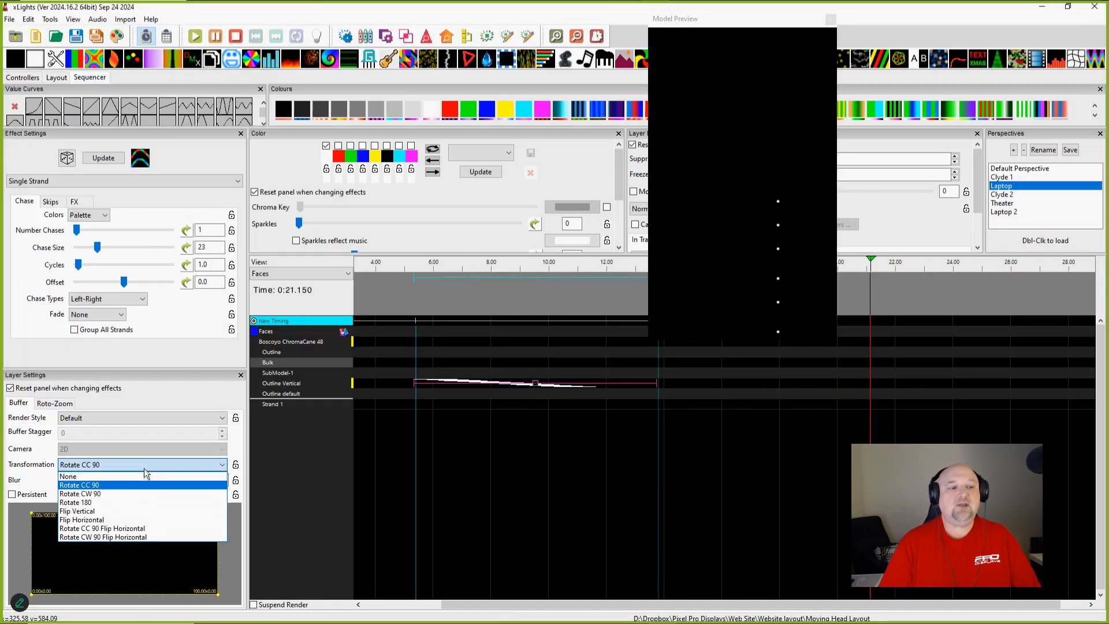
click(124, 476)
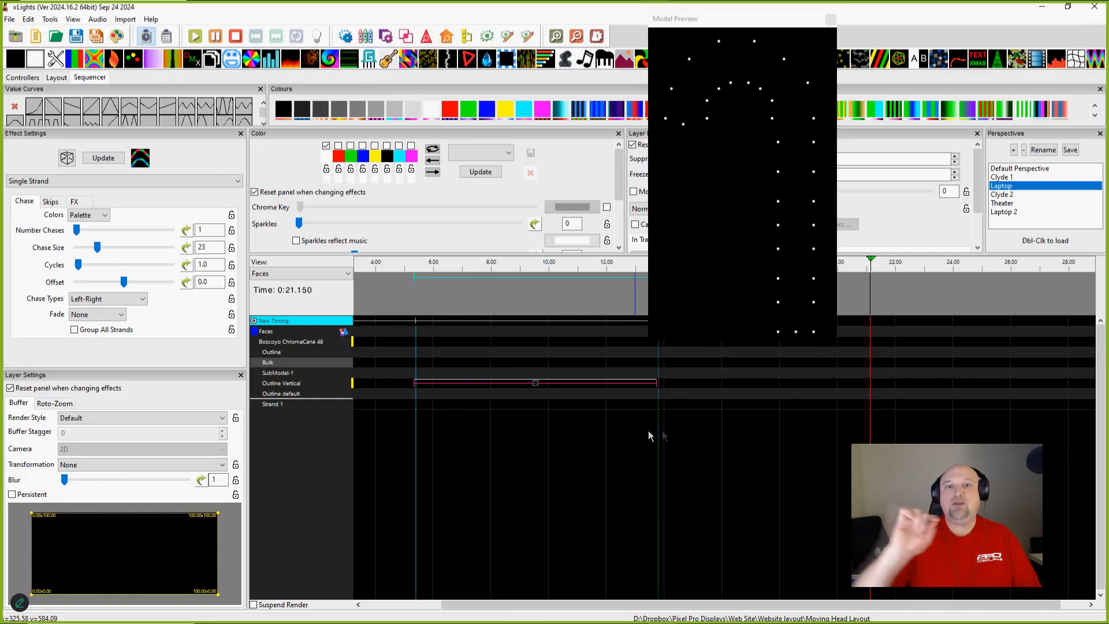
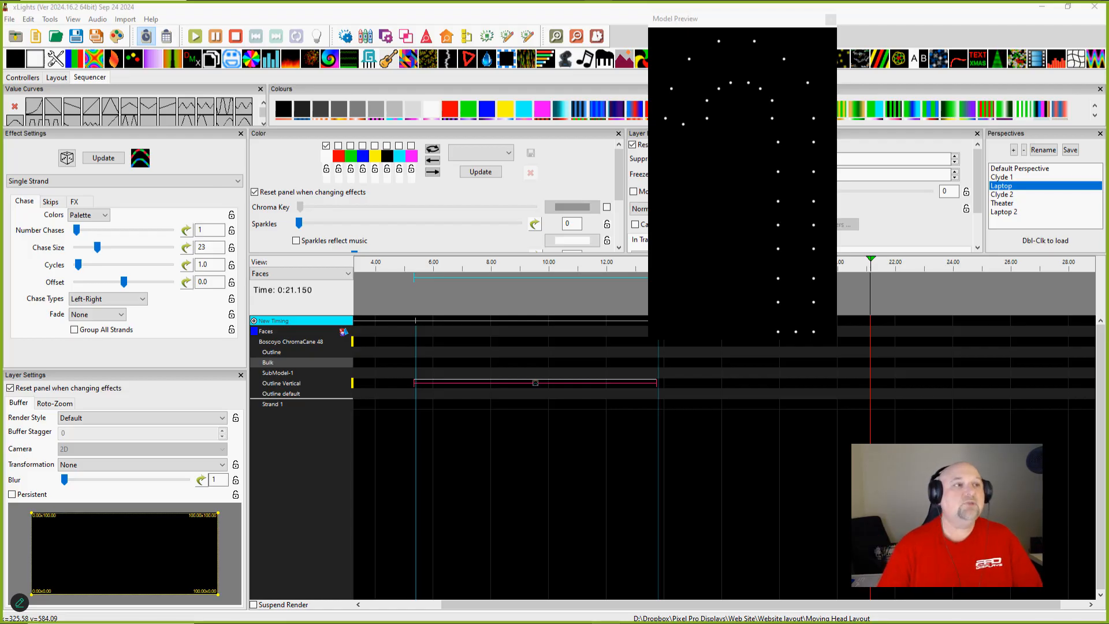
Step: Rename the empty SubModel-1 of the Boscoyo ChromaCane 48 model as Stacked
click(57, 78)
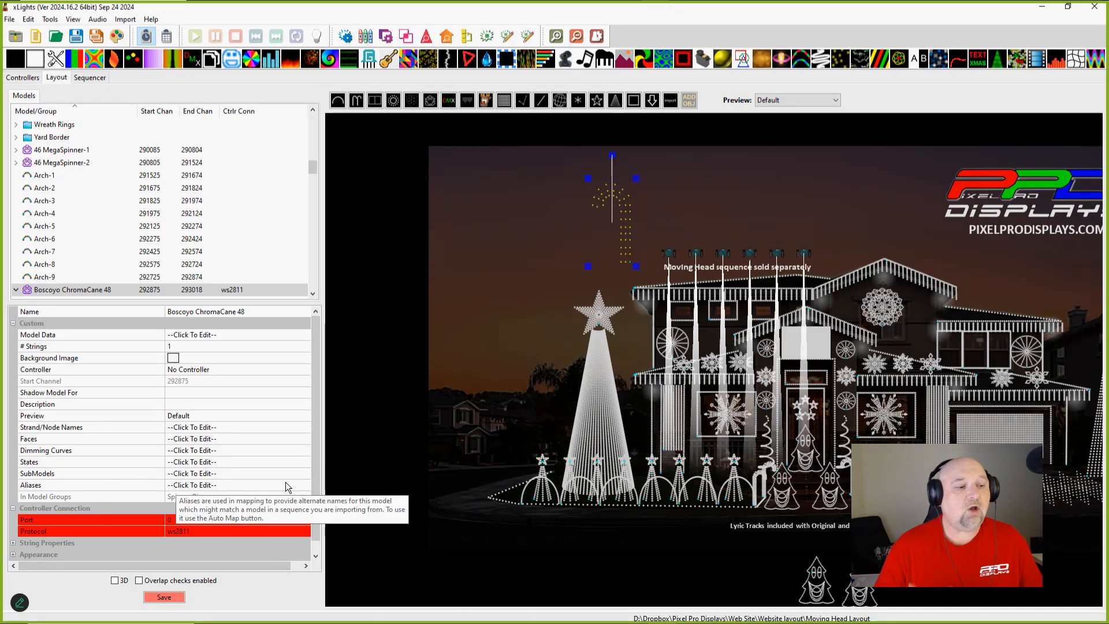
click(304, 473)
click(304, 473)
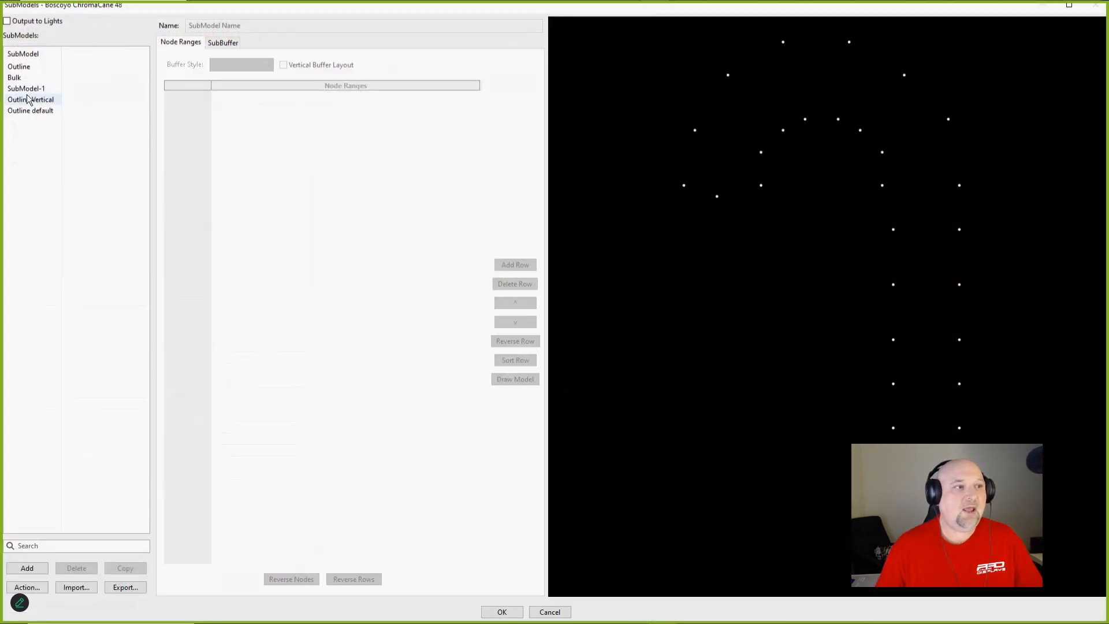
click(15, 78)
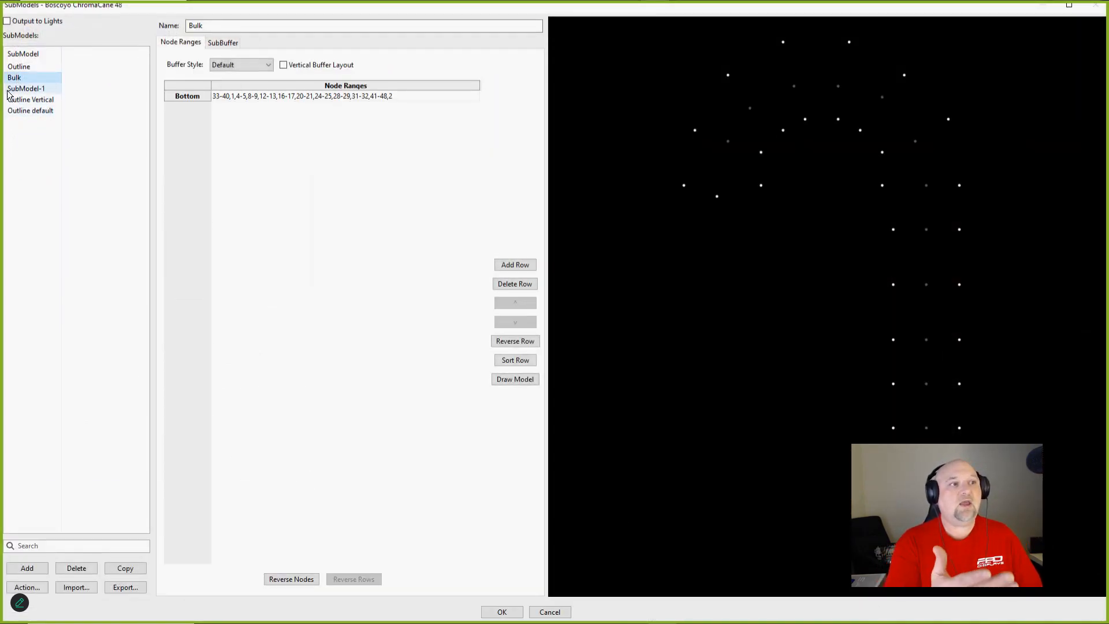
click(23, 88)
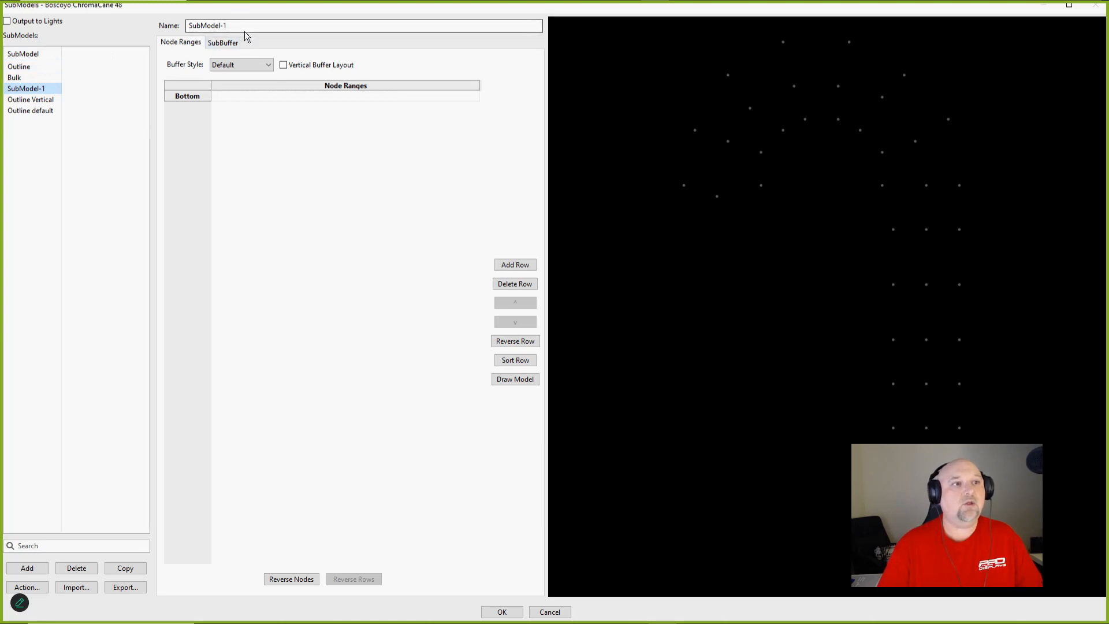
drag(245, 27, 131, 27)
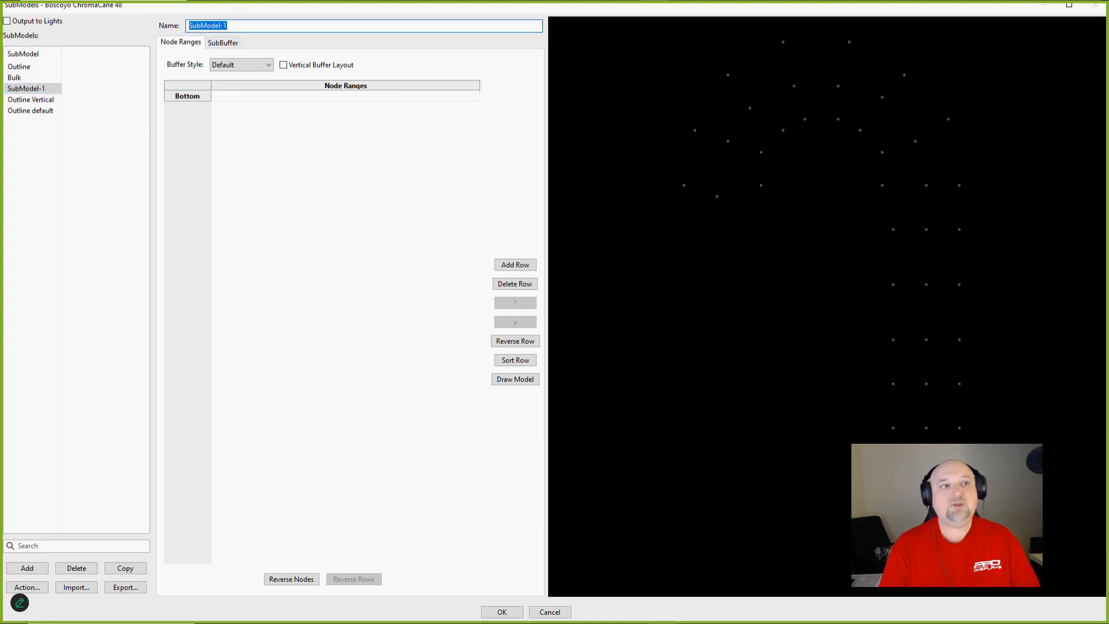
text(Stacked)
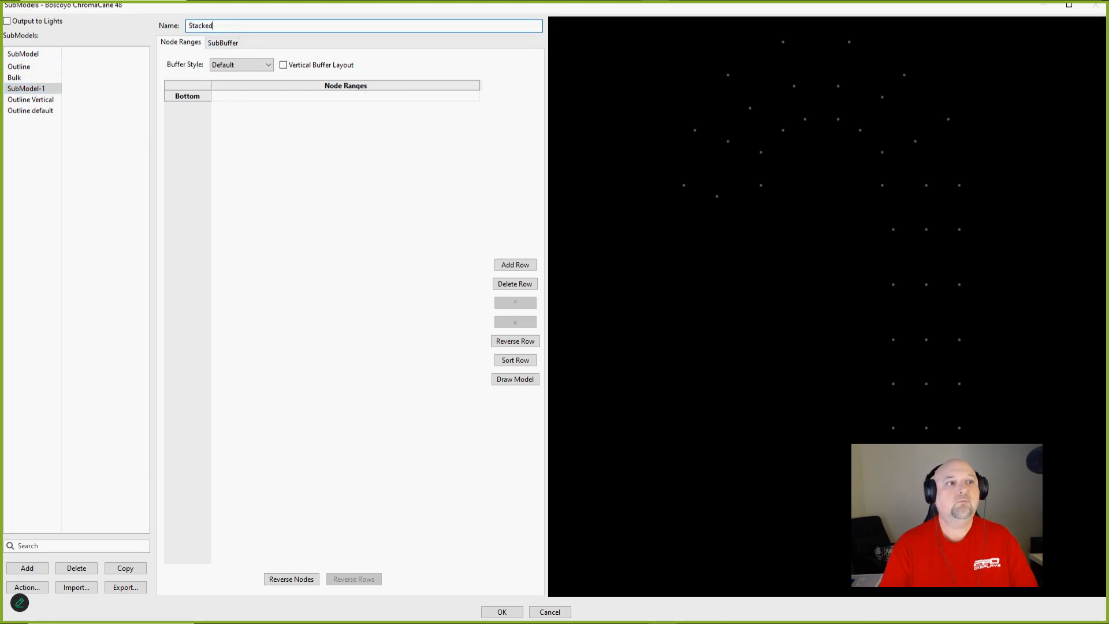
key(Return)
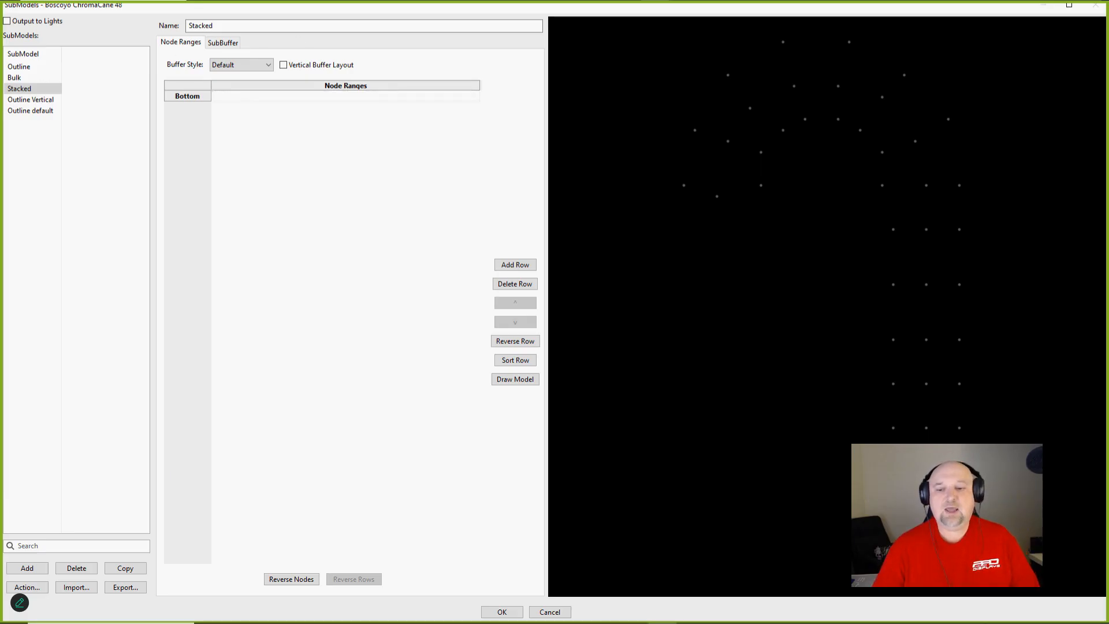
Step: Fill the first node range row of the Stacked submodel with nodes 48-47,3,6-5,8
text(48)
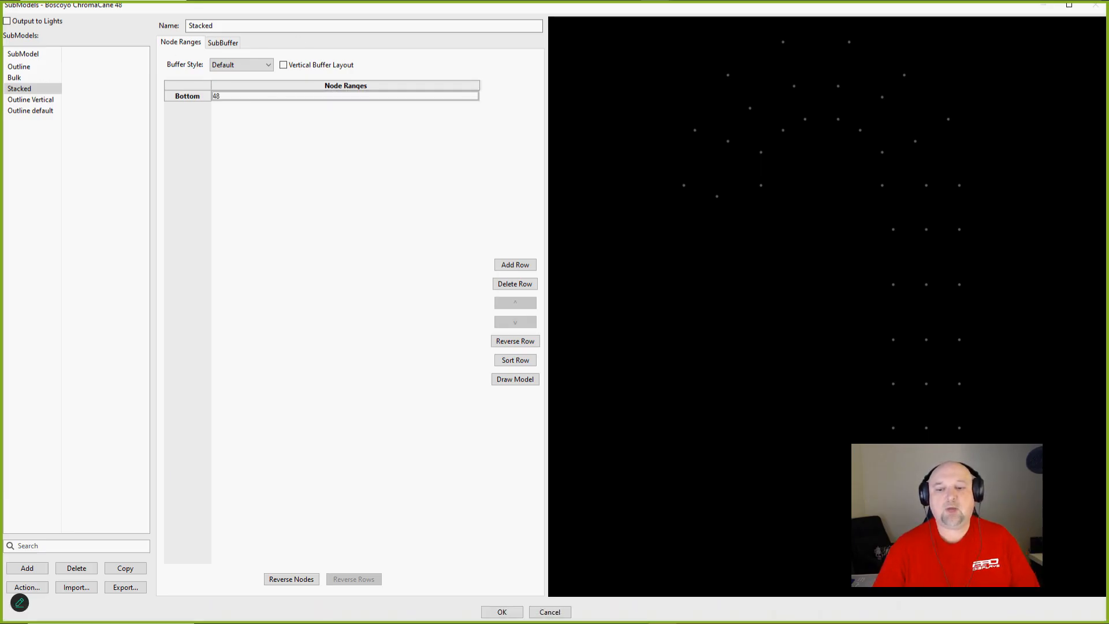
text(-47,3,6)
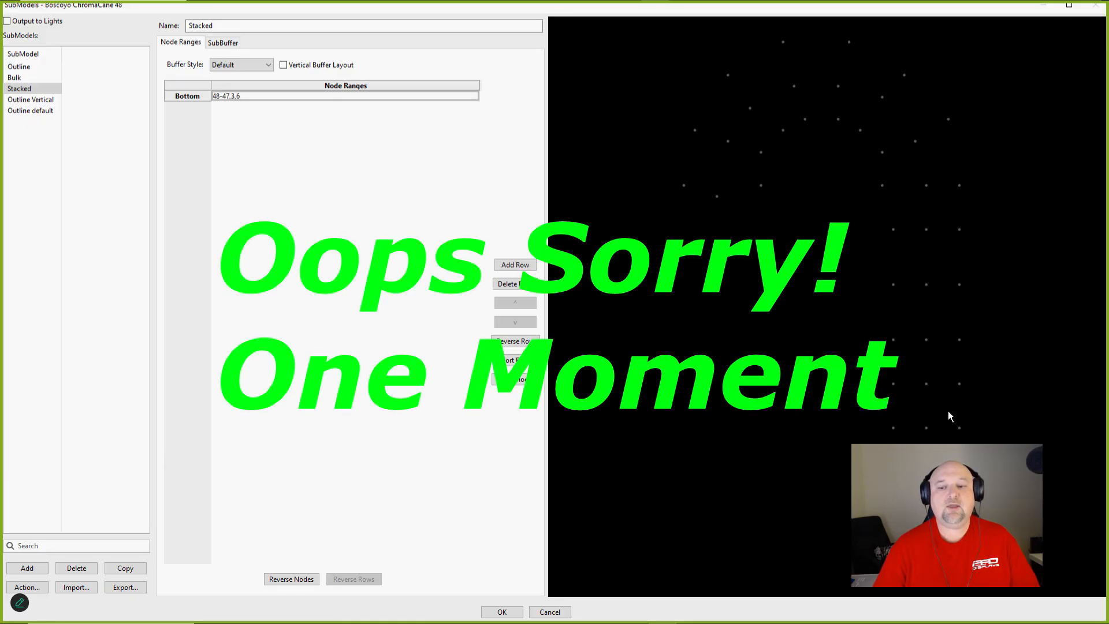
text(-5,8)
Step: Add a second node range row to the Stacked submodel and fill it with nodes 44-43,11,14-13,16
click(510, 265)
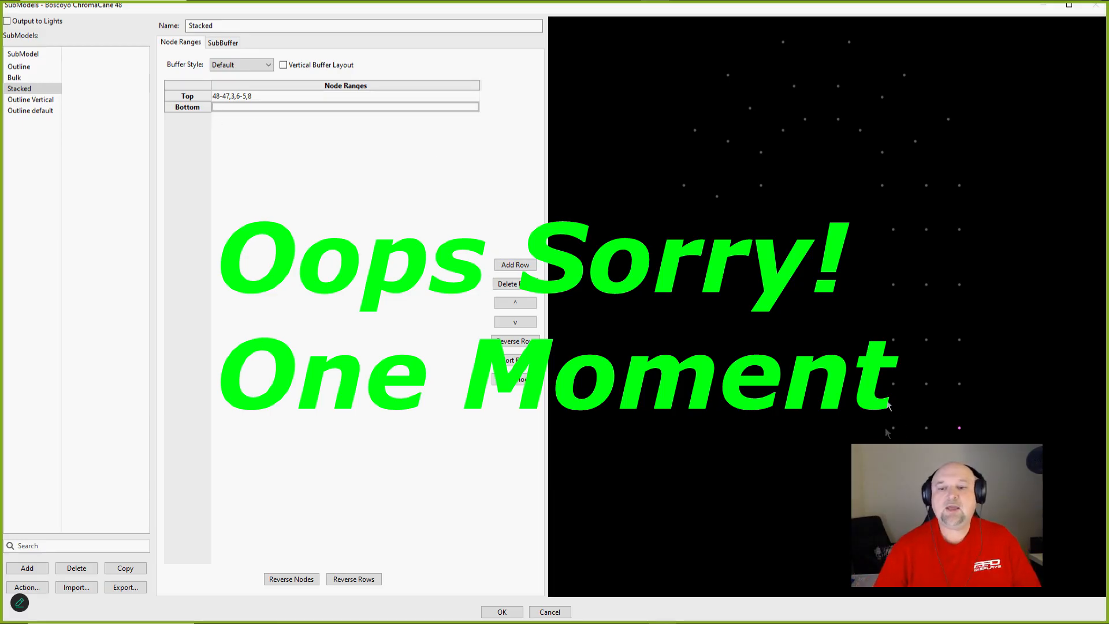
click(891, 383)
drag(877, 317, 908, 361)
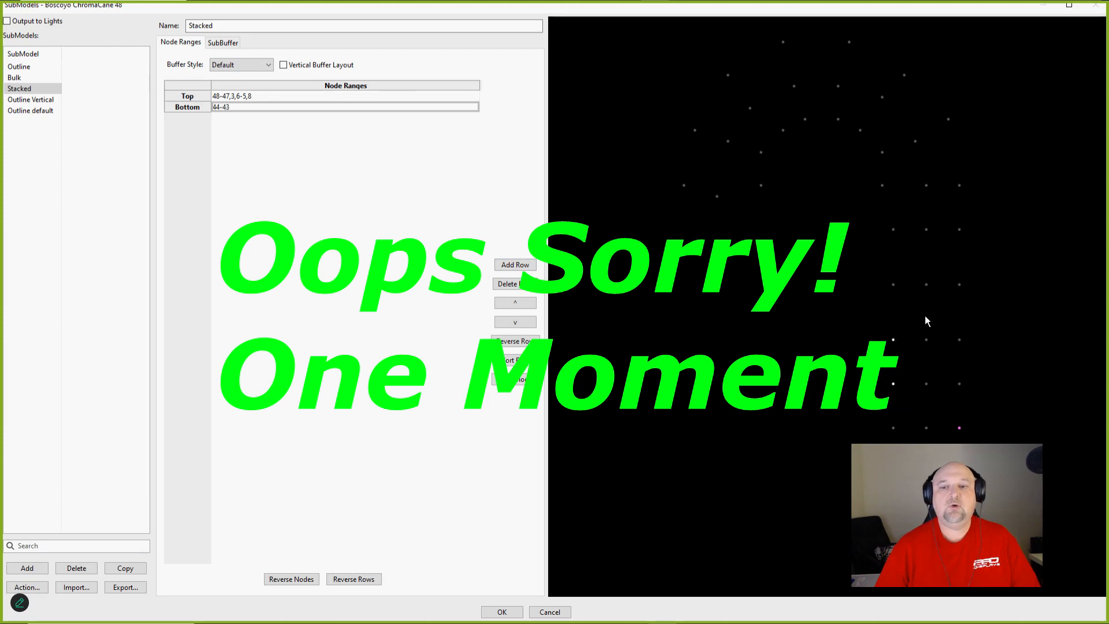
drag(925, 321, 943, 360)
drag(922, 279, 938, 307)
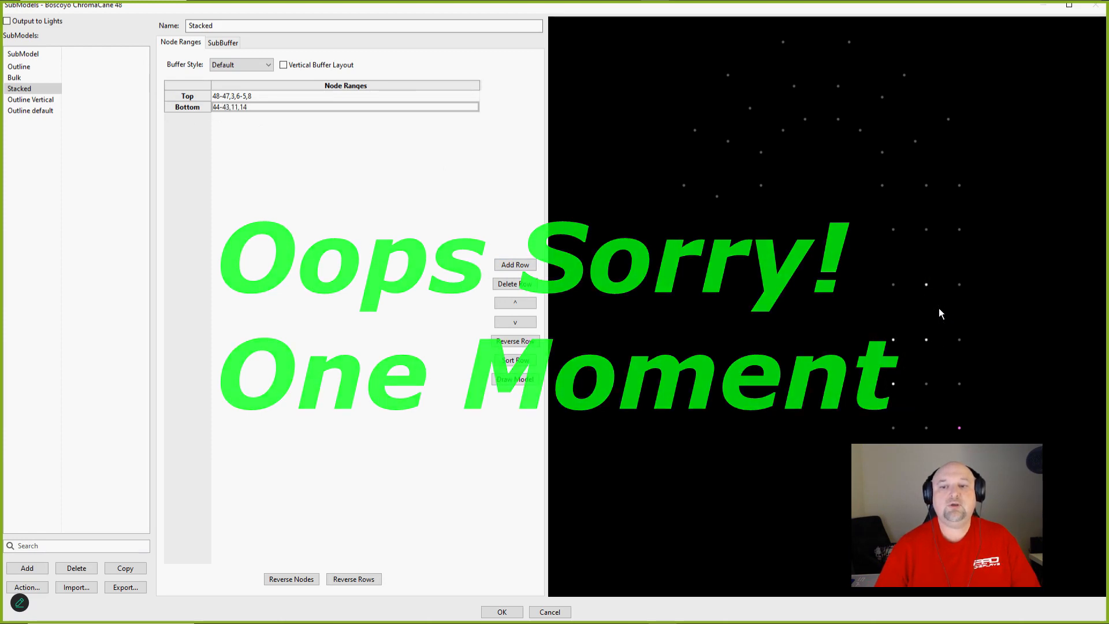
click(958, 284)
drag(961, 218, 969, 239)
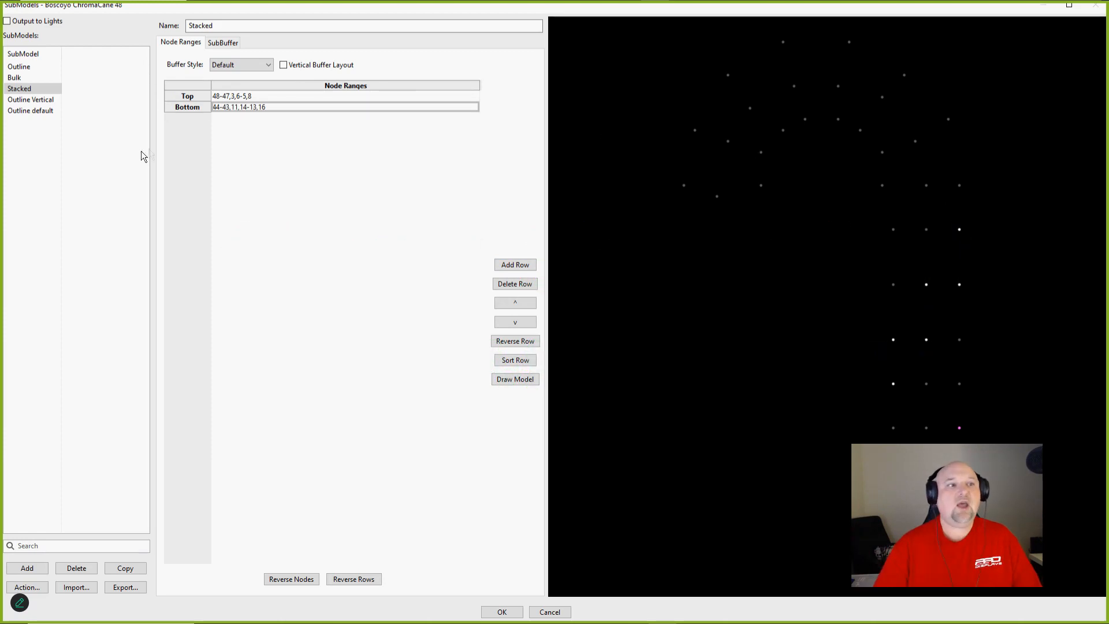
Step: Add two more rows to Stacked, one with nodes 40-39,19,22-21,24 and one with 36-35,27,30,34,29,31
click(504, 266)
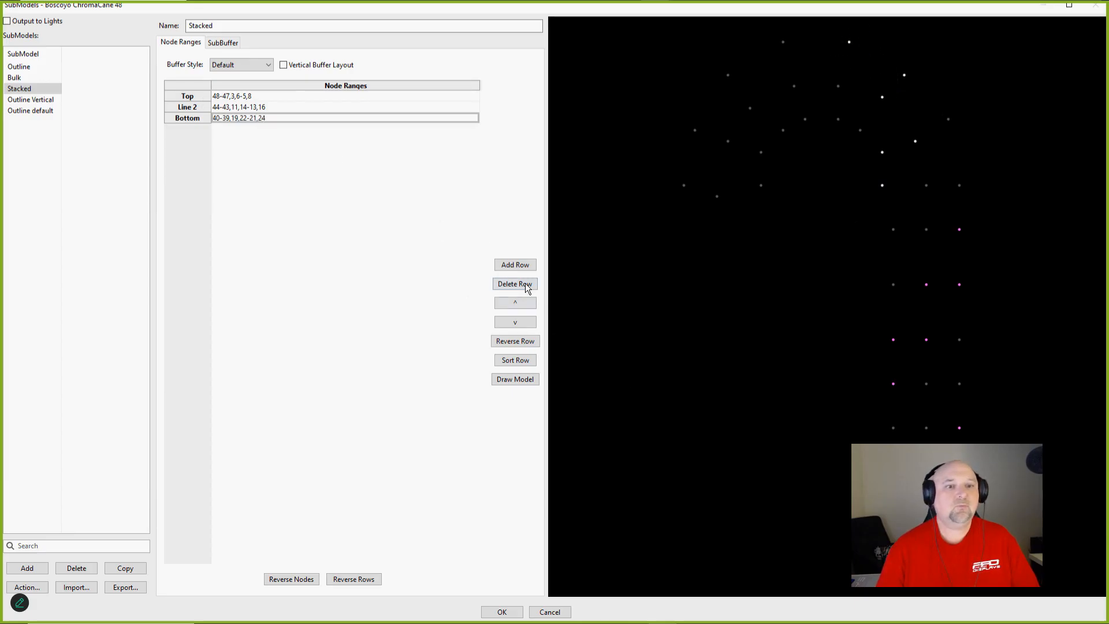
click(515, 264)
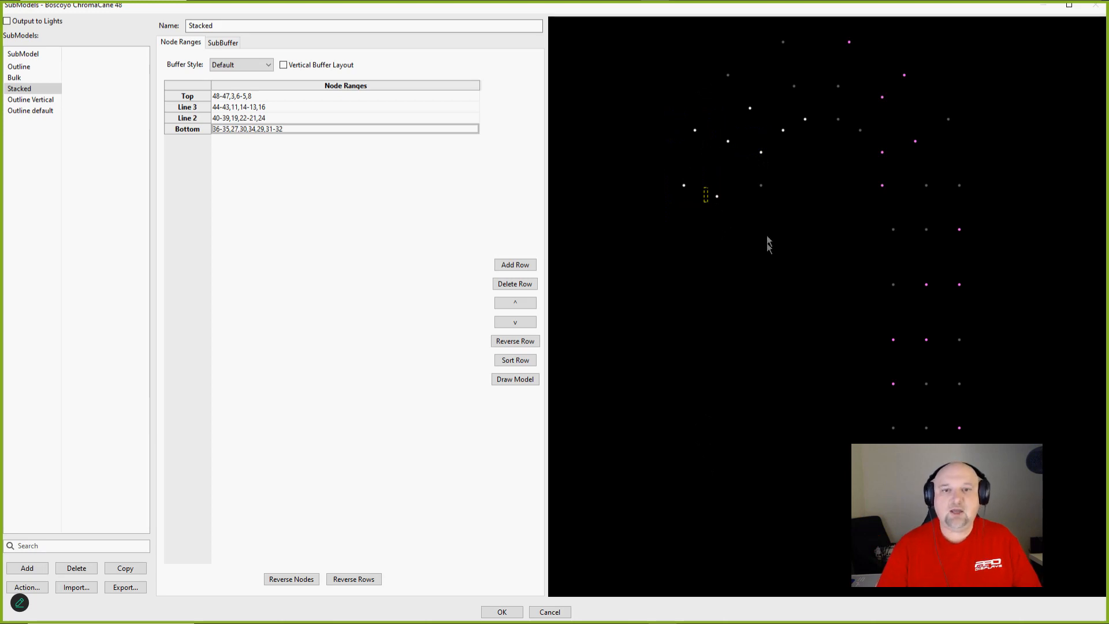
drag(725, 214, 702, 190)
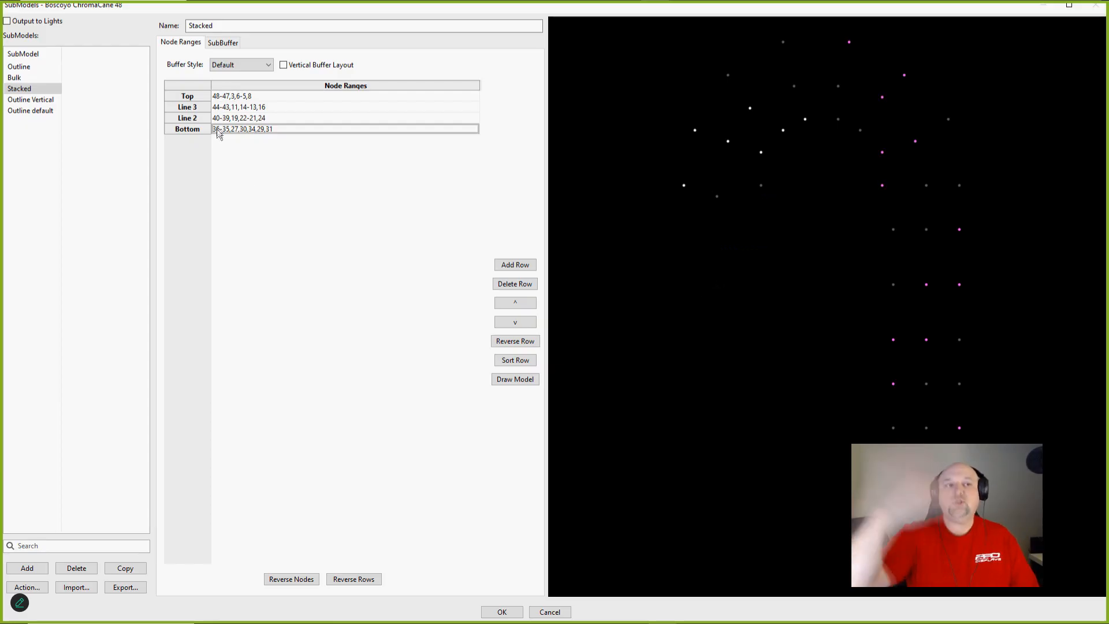
click(19, 90)
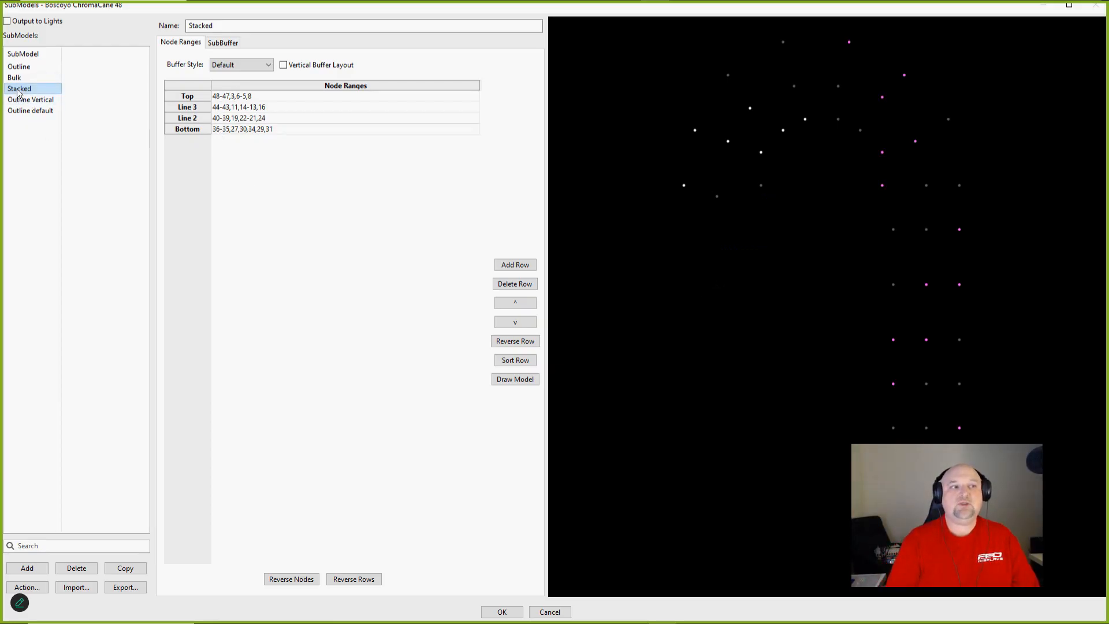
Step: Accept the submodel changes and save the layout, and delete the Single Strand effect from Outline Vertical in the sequencer
click(500, 610)
click(164, 598)
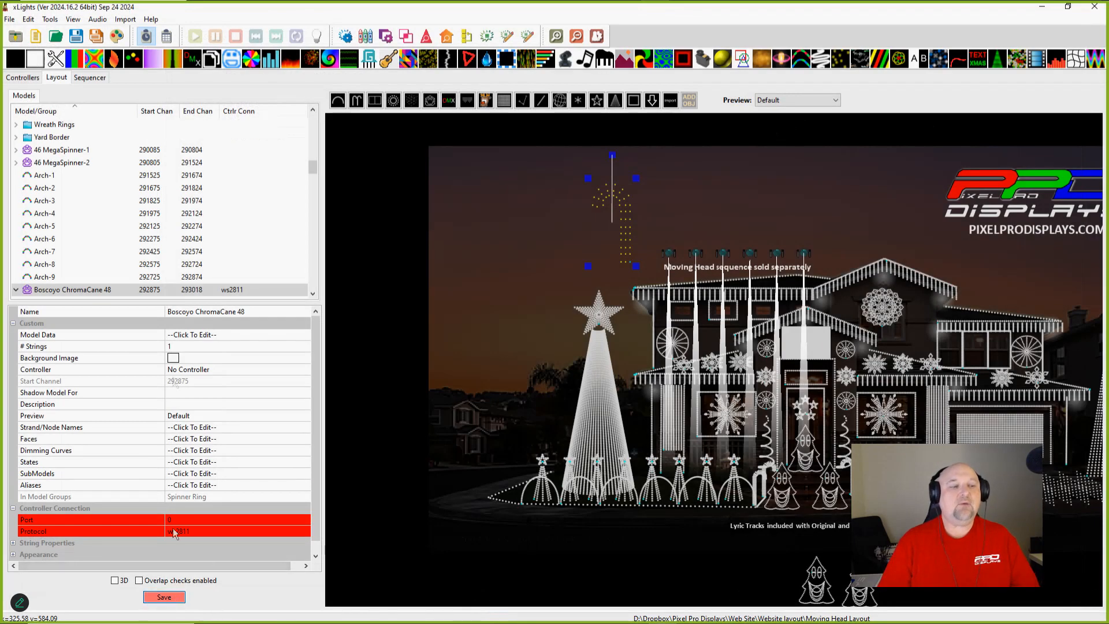
click(90, 77)
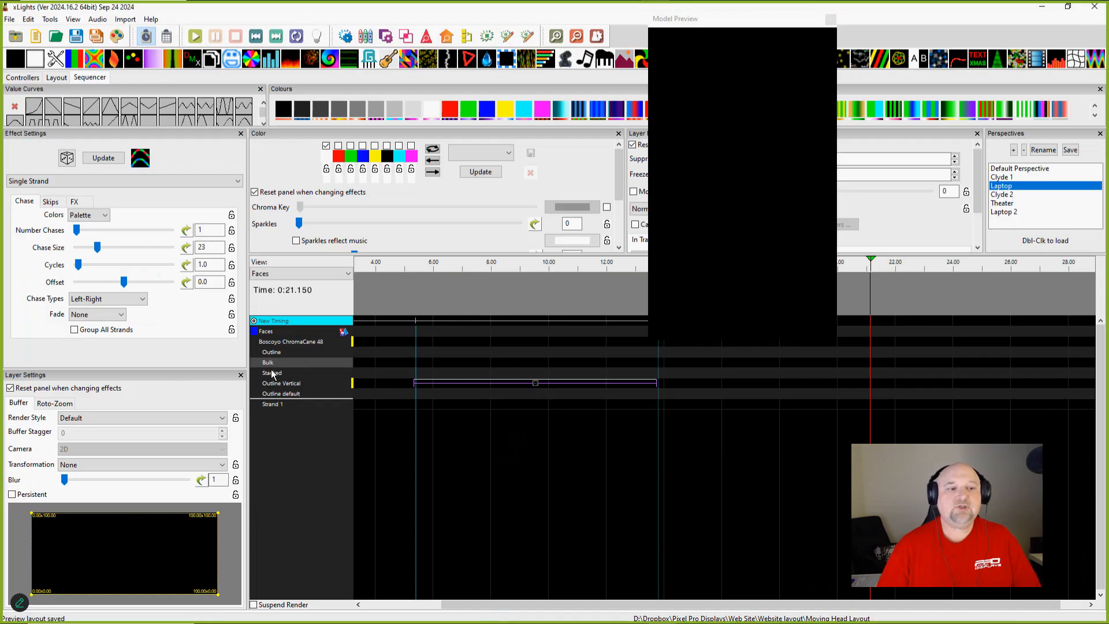
click(537, 386)
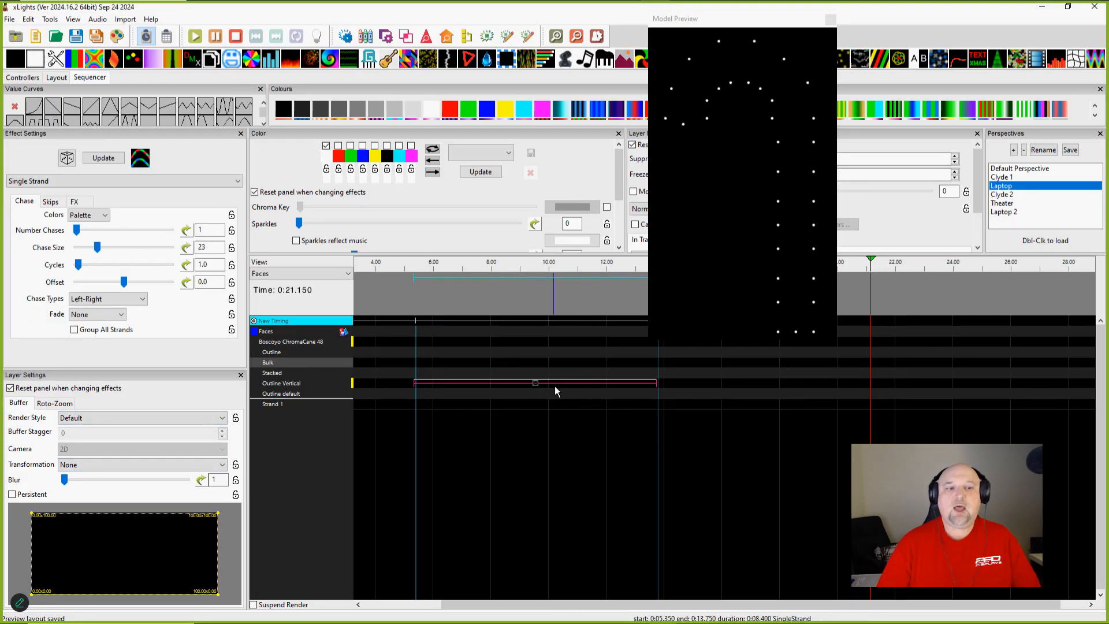
key(Delete)
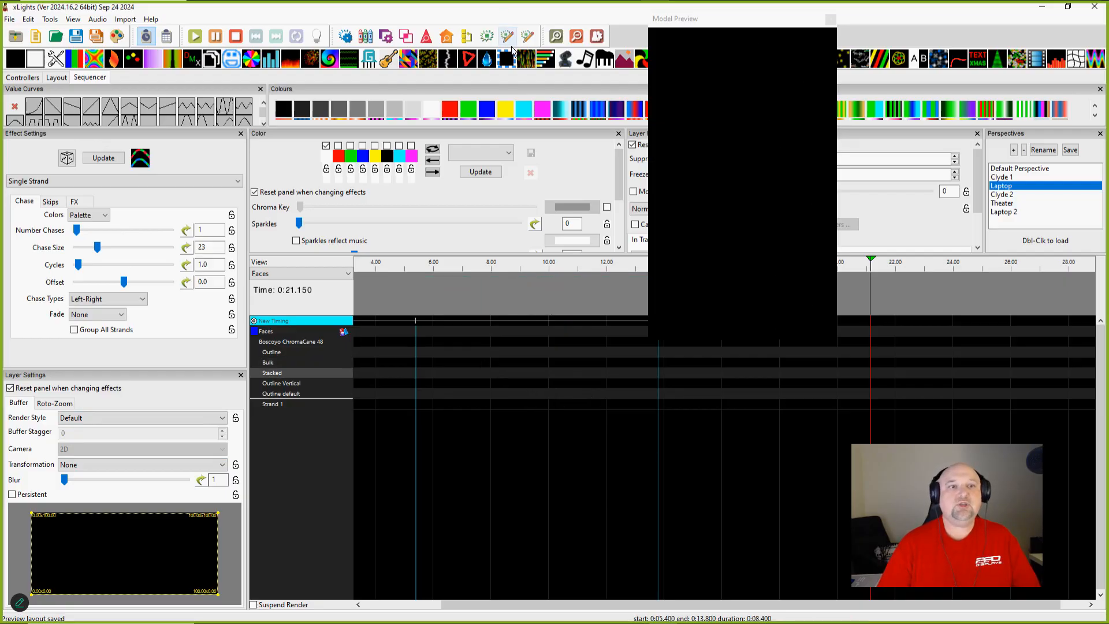
Step: Place a Single Strand effect on the Stacked row from 5.4 to 8.8 seconds with a chase size of 100
click(501, 59)
drag(679, 23, 727, 96)
drag(800, 58, 614, 136)
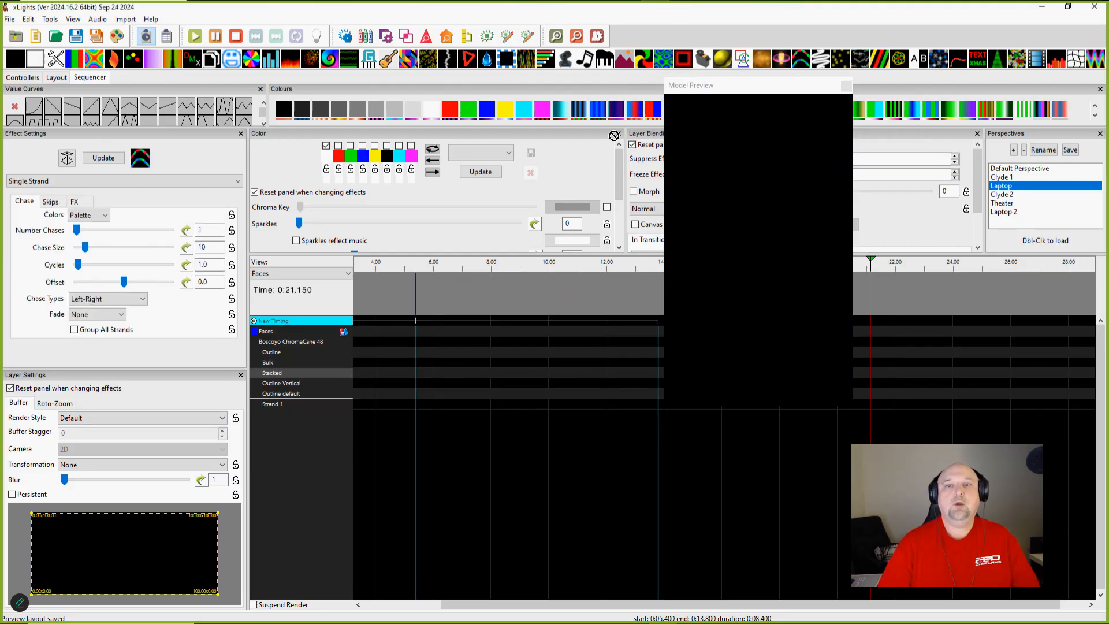
drag(544, 199, 451, 373)
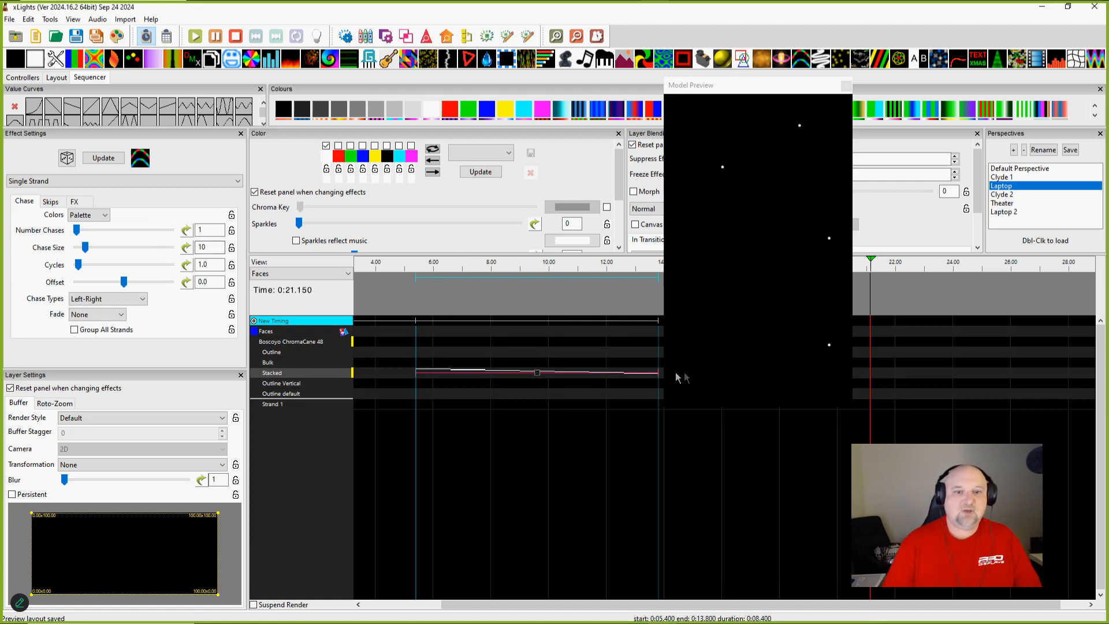
drag(657, 374, 513, 373)
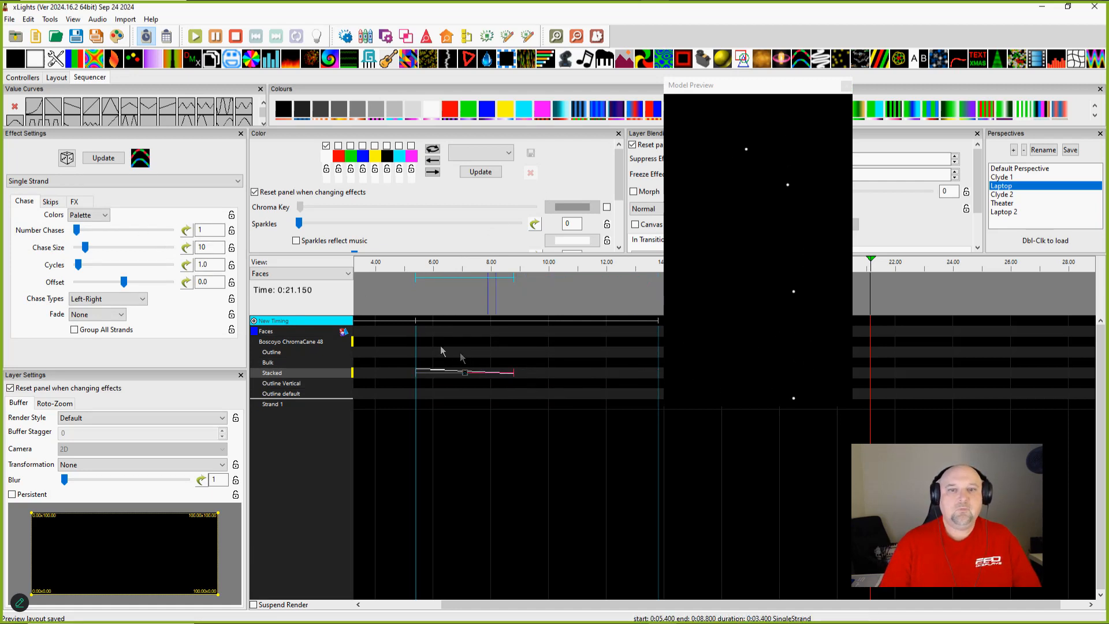
drag(86, 248, 186, 264)
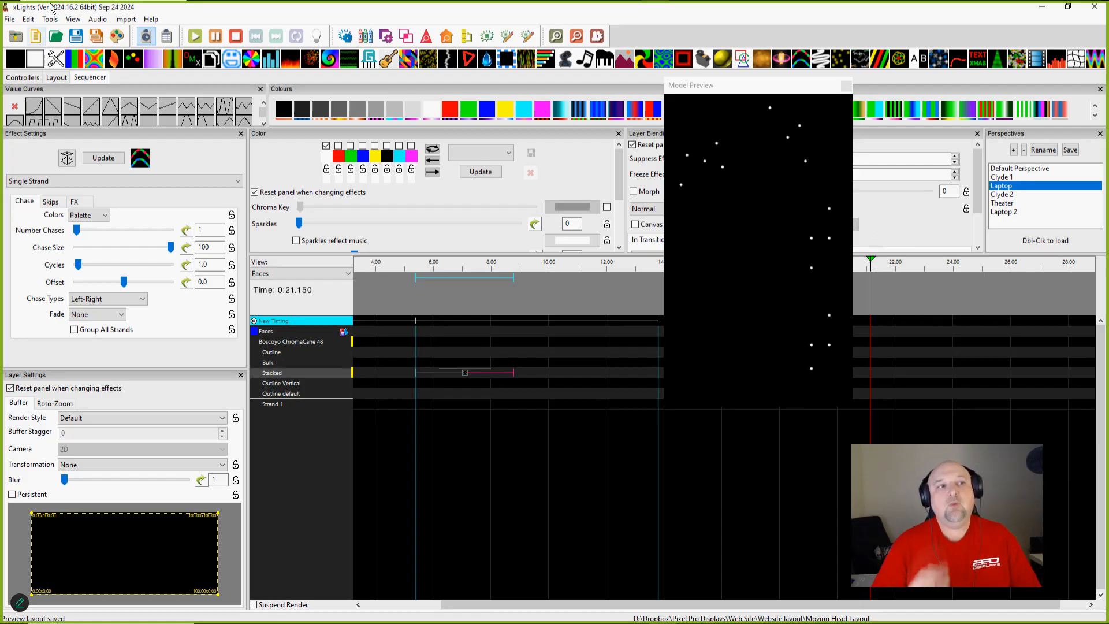
Step: Open the submodels of the PPD Wreath model from the layout and look through the submodel list
click(57, 77)
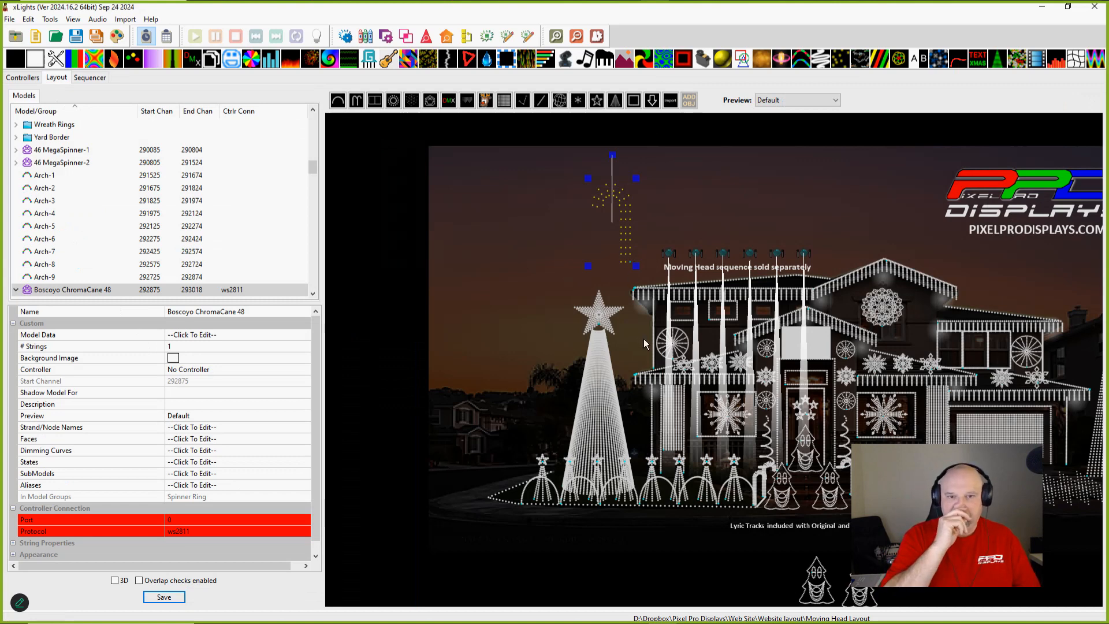
click(878, 306)
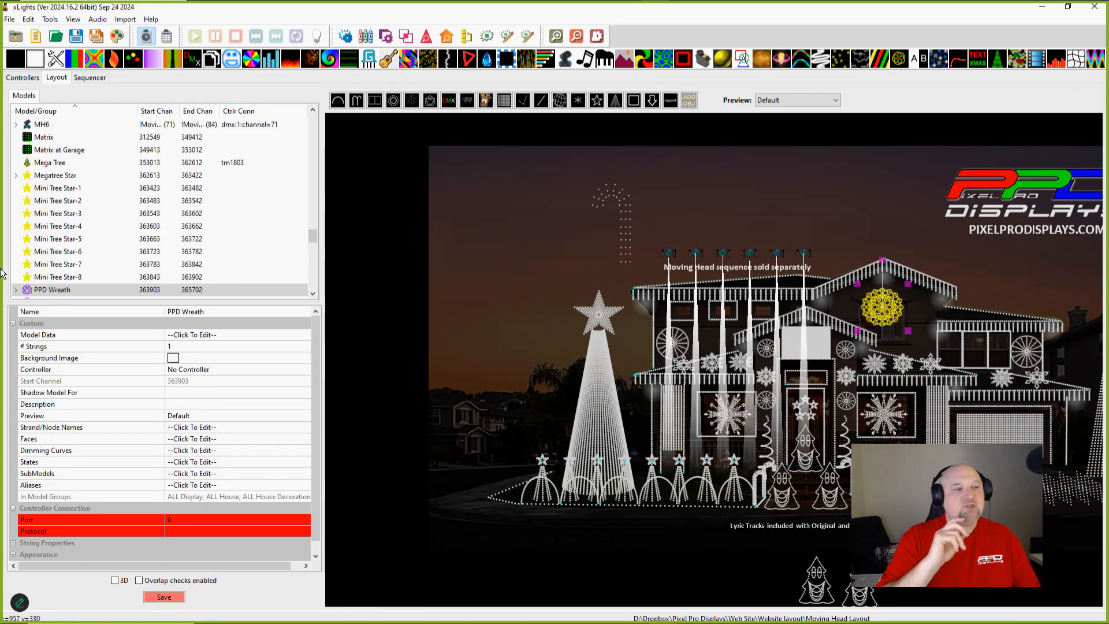
click(298, 460)
click(304, 475)
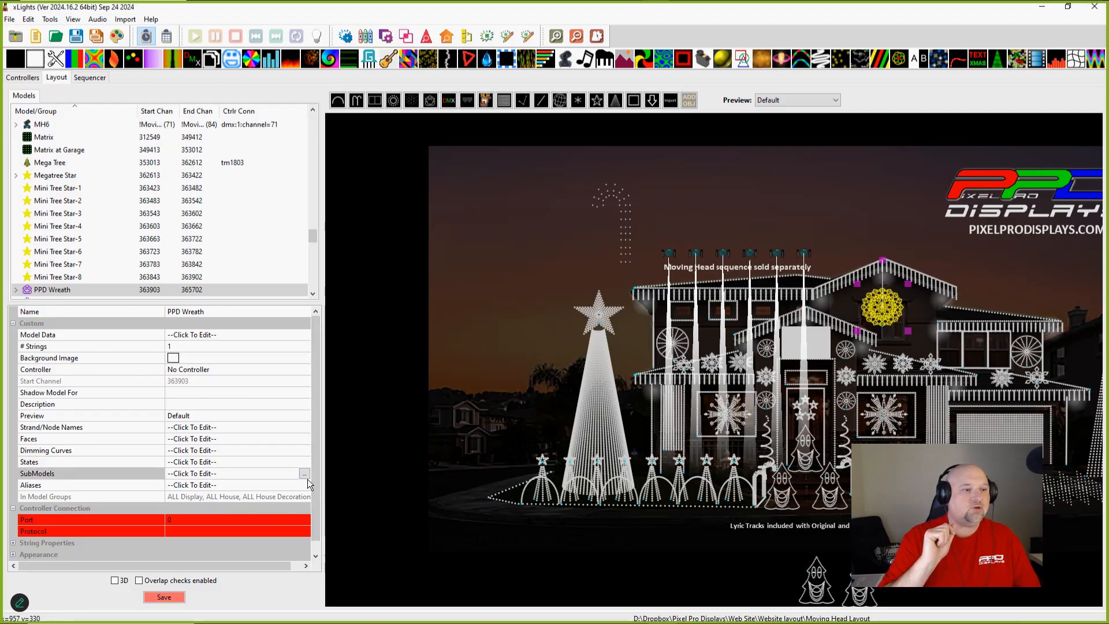
click(303, 474)
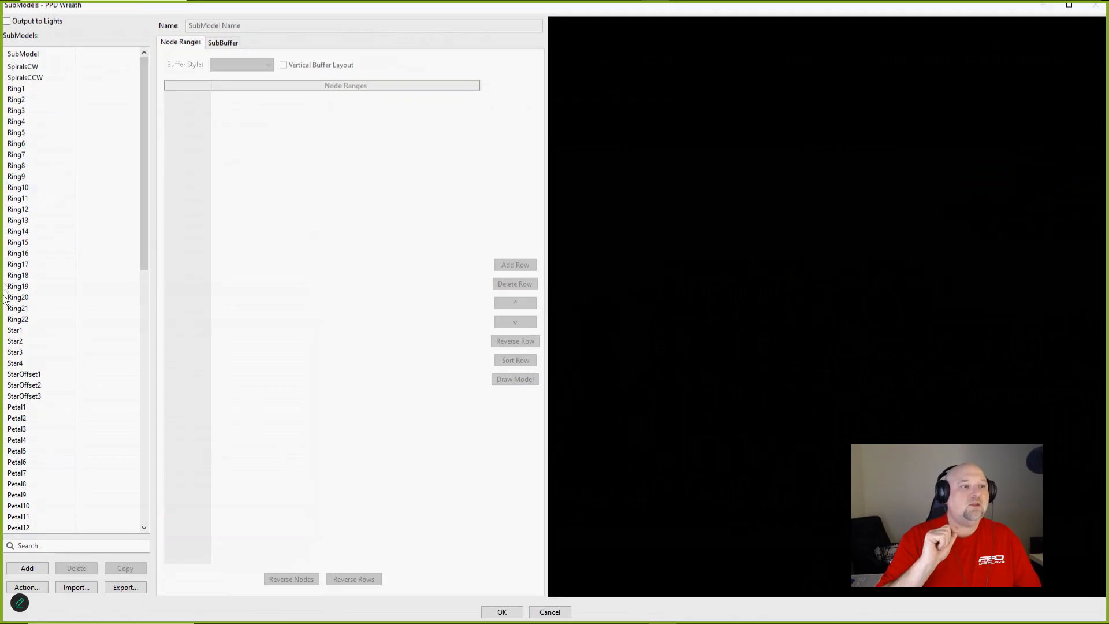
scroll(14, 399, down, 14)
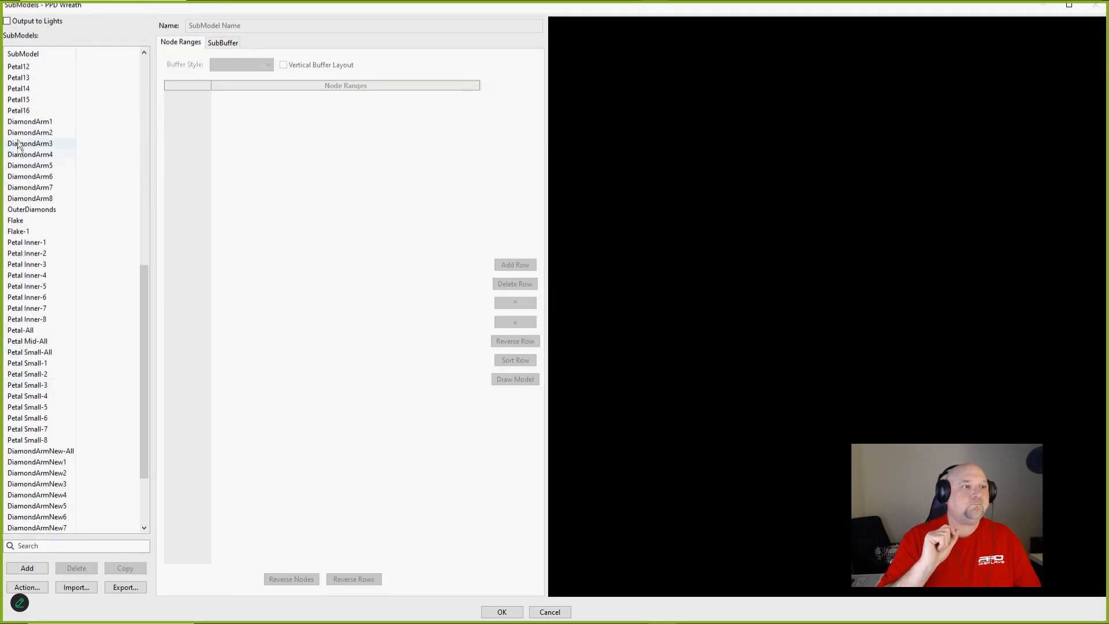
scroll(28, 210, up, 14)
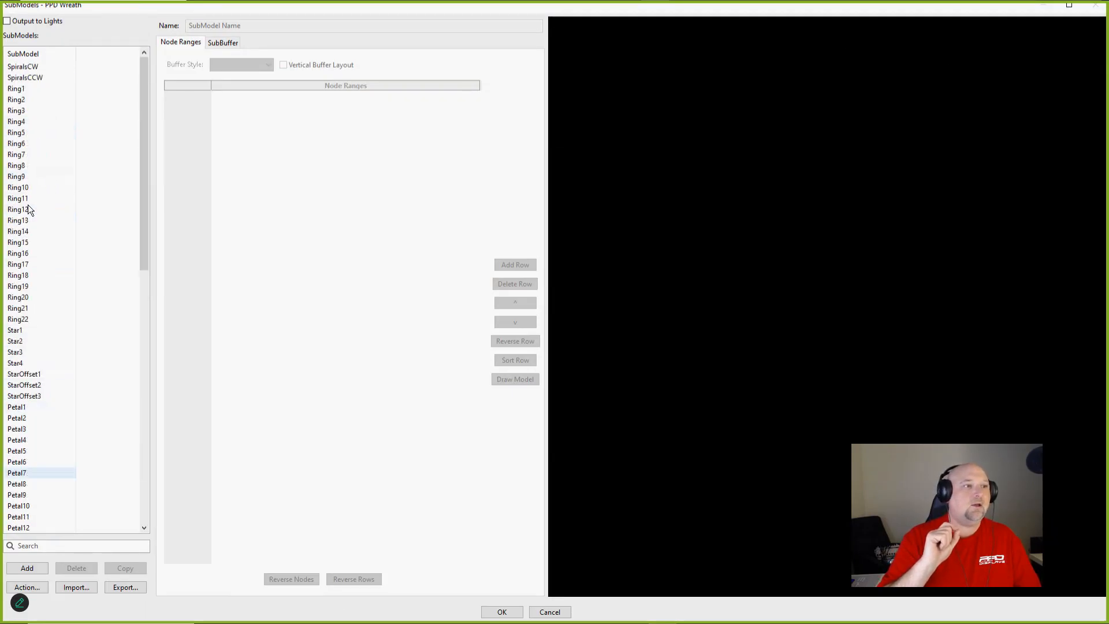
Step: Examine the multi-row node ranges of SpiralsCW and SpiralsCCW and the editing options offered for rows and submodels
click(27, 68)
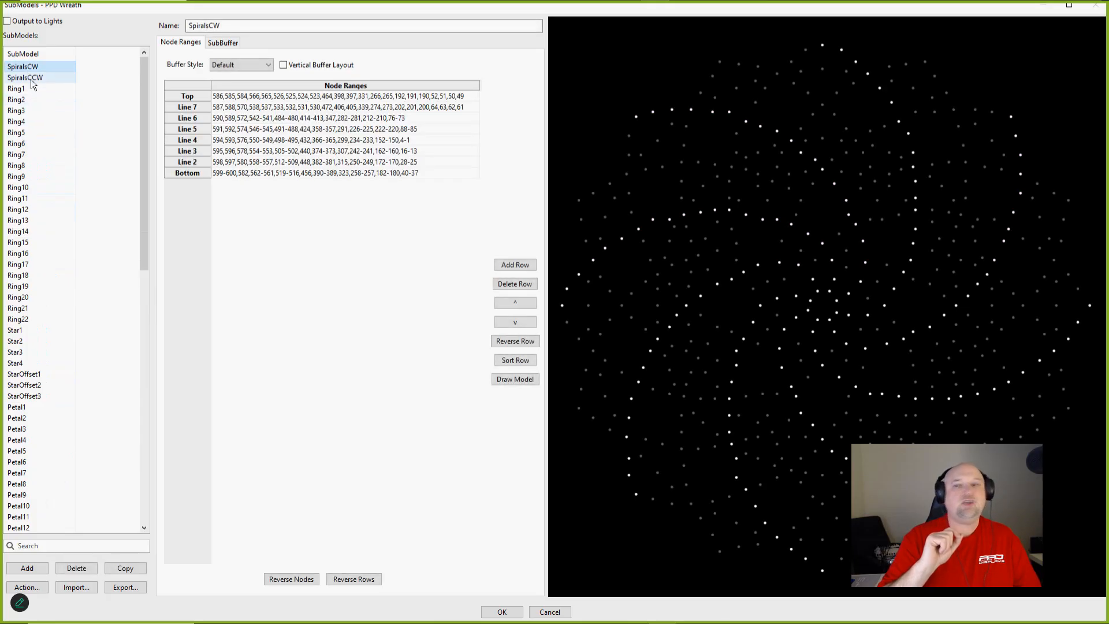
click(33, 79)
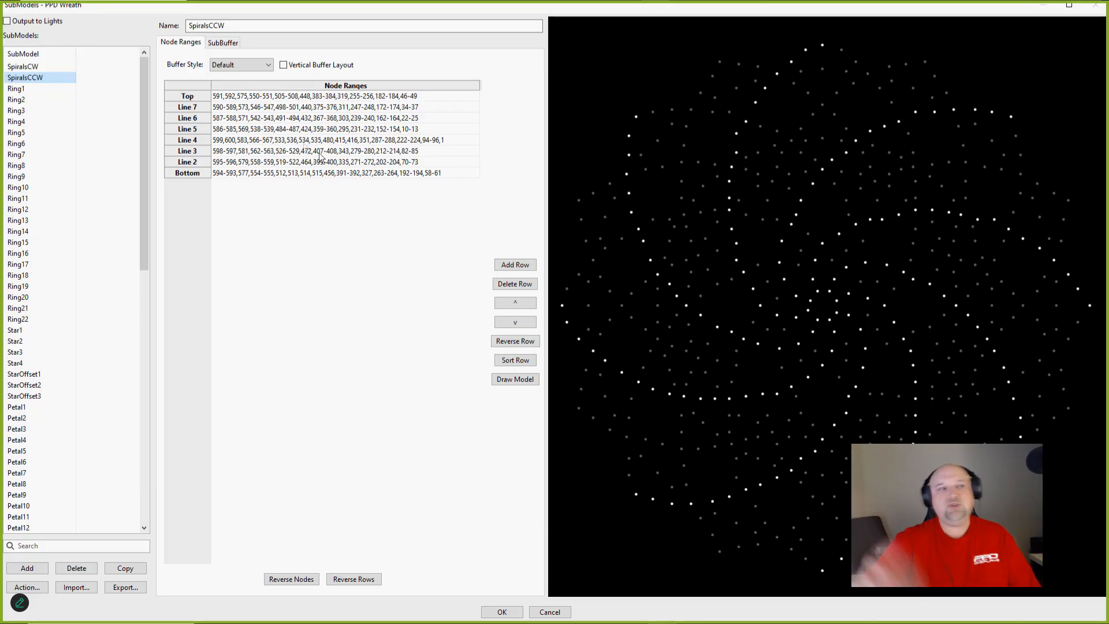
right_click(194, 131)
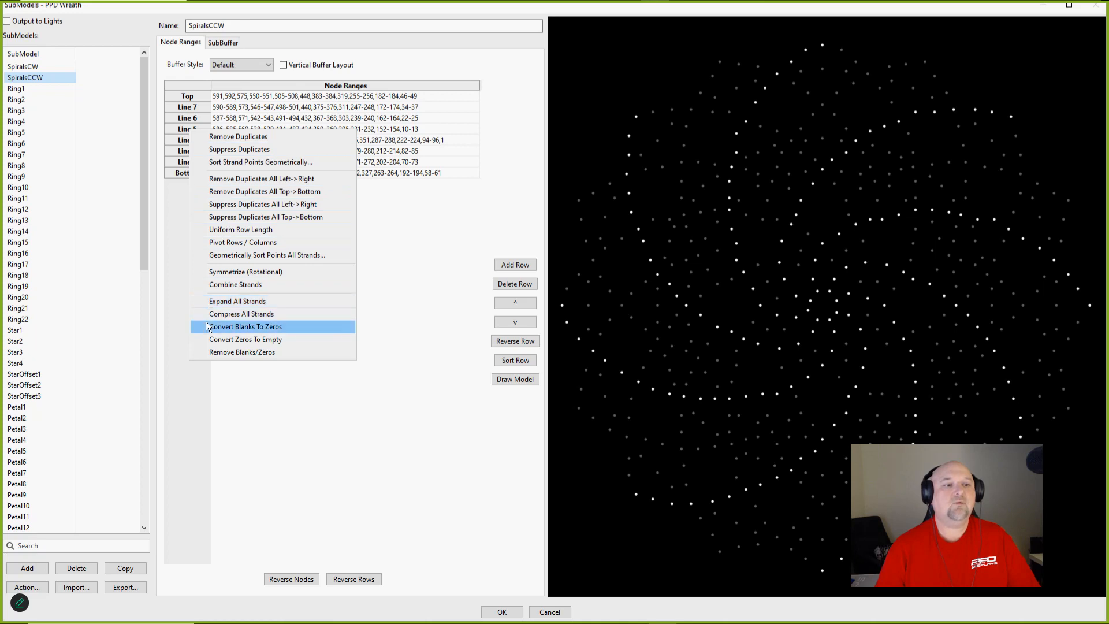
right_click(32, 77)
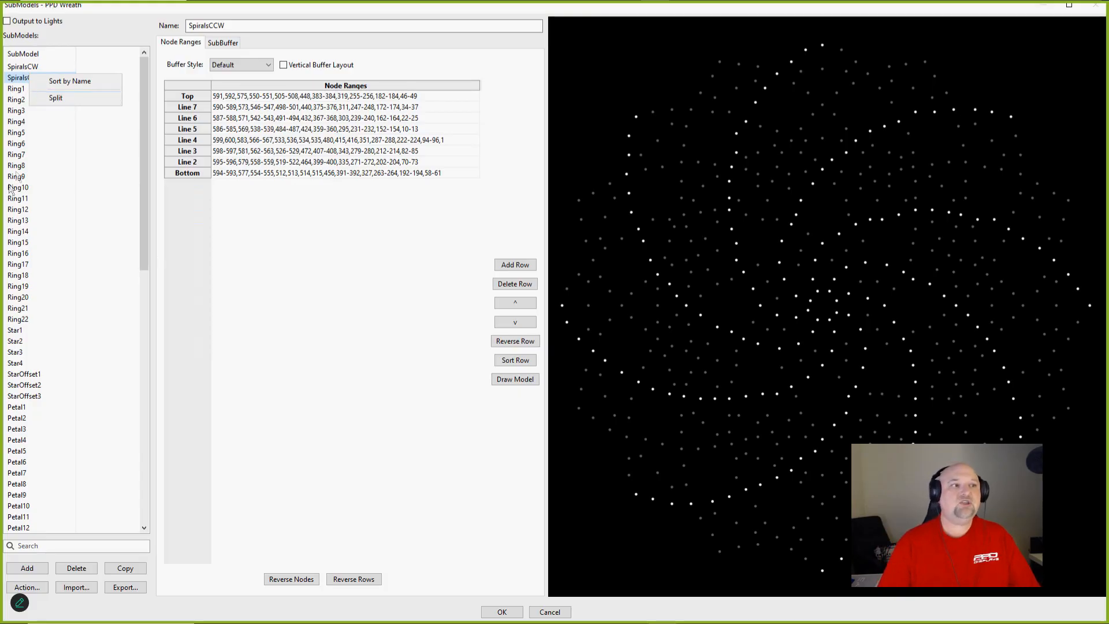
Step: Step through the wreath's ring submodels from Ring1 to Ring17, examining their node ranges, and close the submodel editor
click(16, 88)
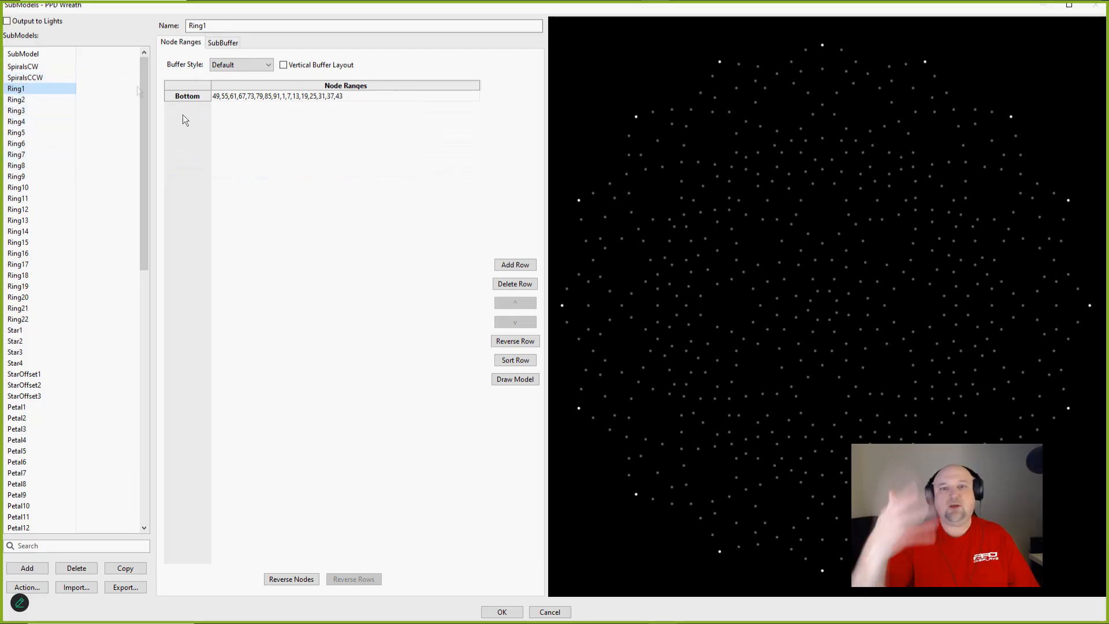
key(Down)
key(Down)
key(Down)
key(Down)
key(Down)
key(Down)
key(Down)
key(Down)
key(Down)
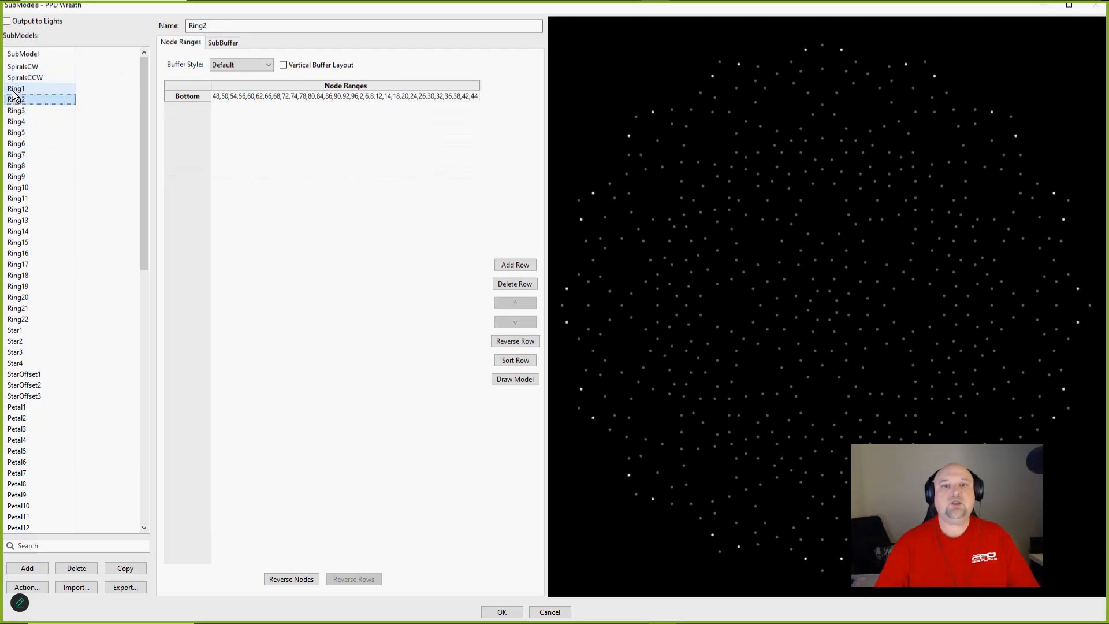
key(Down)
key(Down)
key(Down)
key(Down)
key(Down)
key(Down)
key(Down)
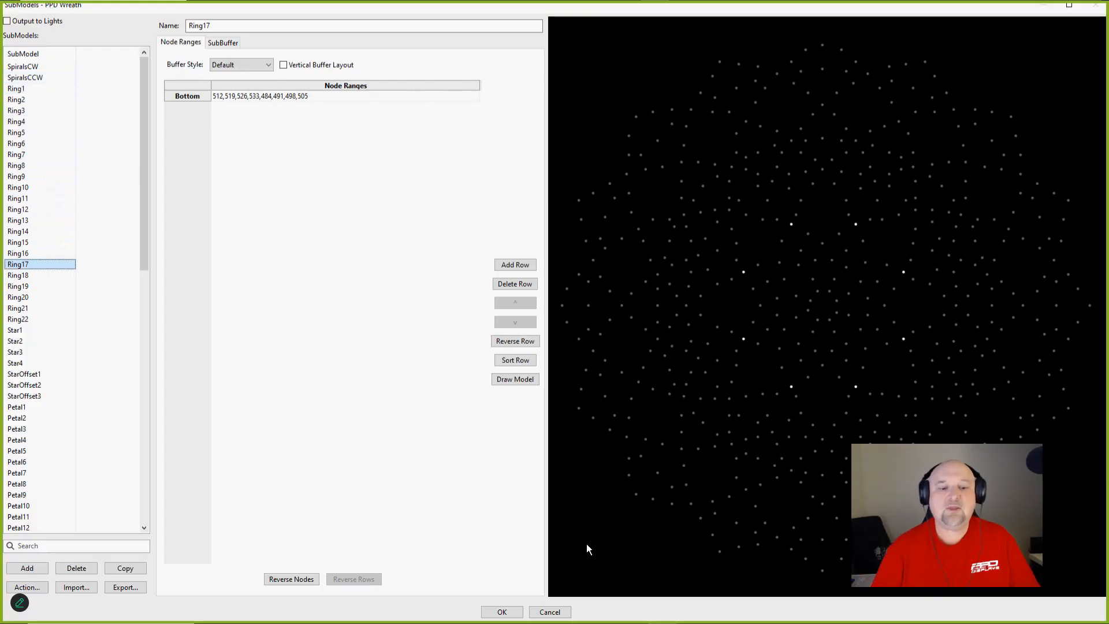
click(488, 613)
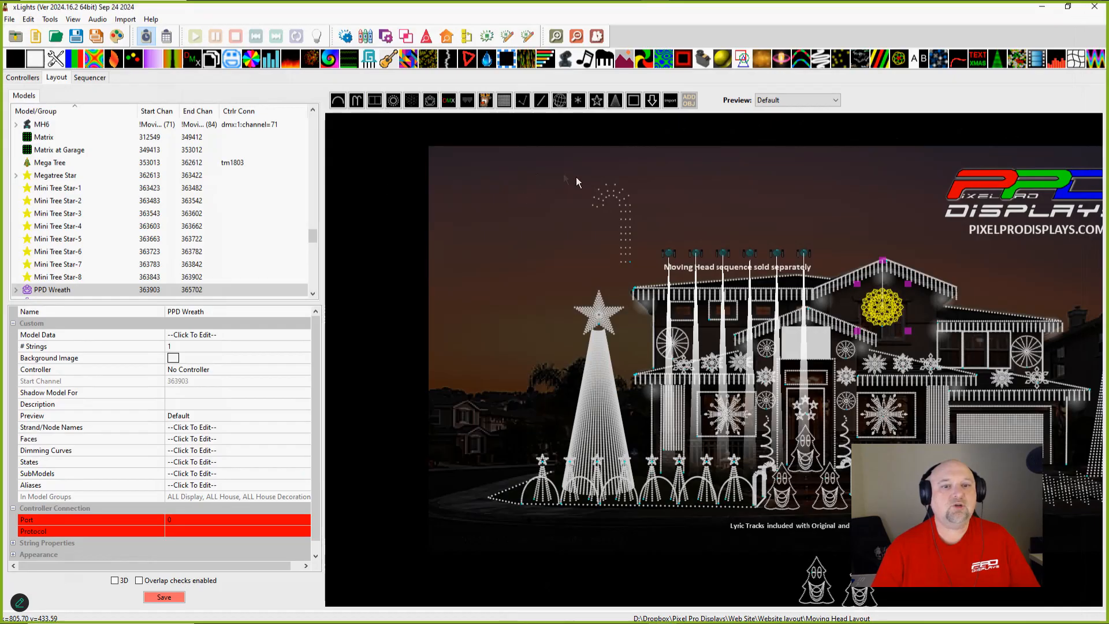
Step: Reopen the submodels of Boscoyo ChromaCane 48, compare Bulk with Stacked, and duplicate the Stacked submodel
click(611, 196)
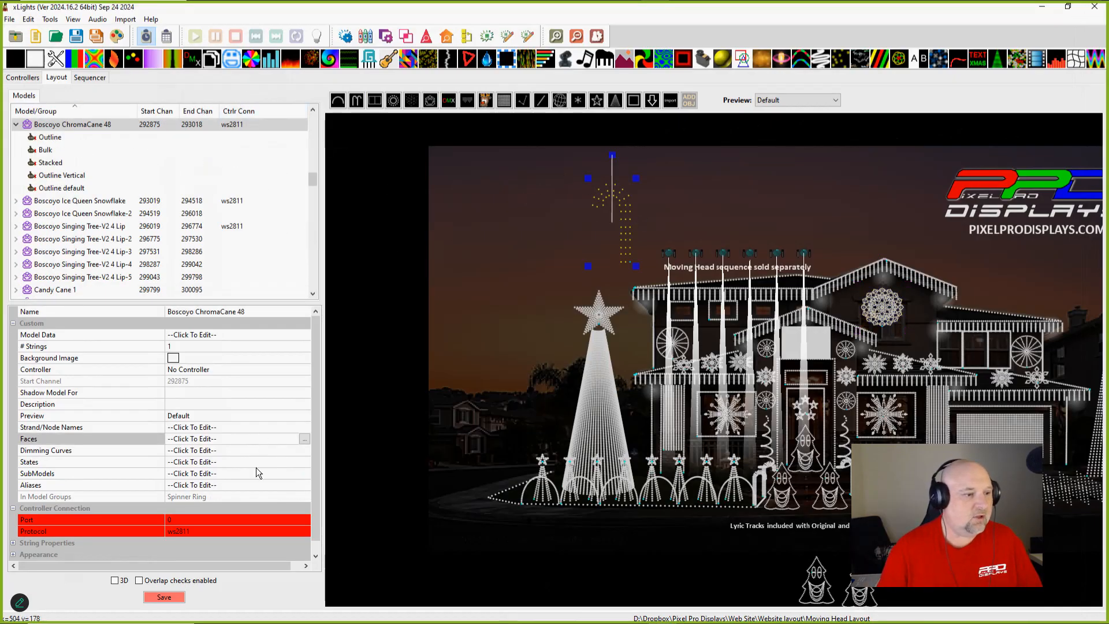
click(305, 473)
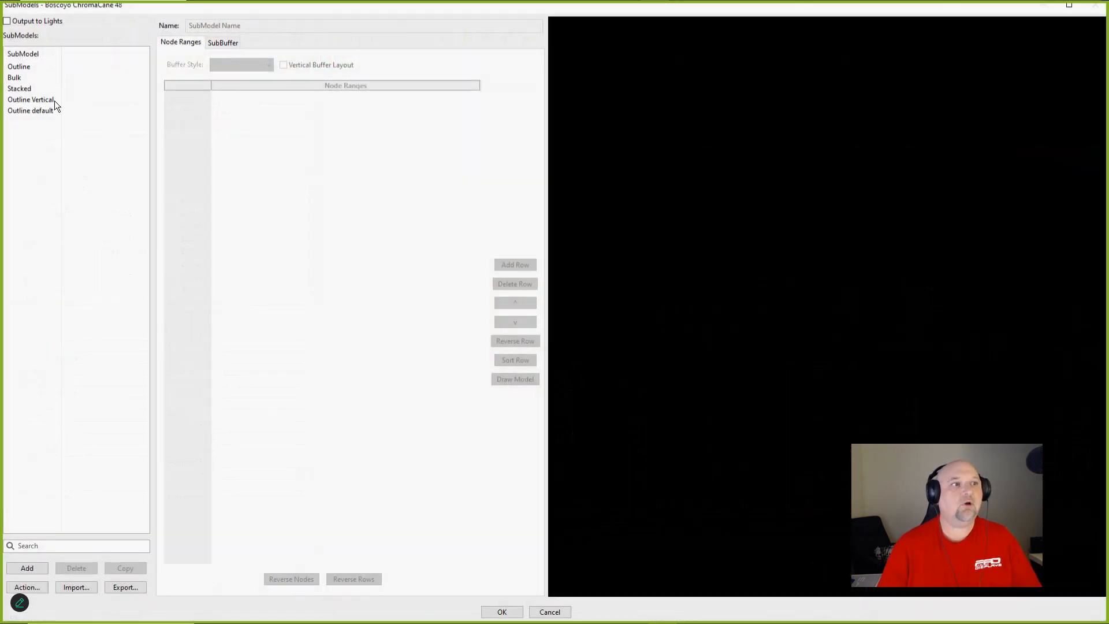
click(11, 78)
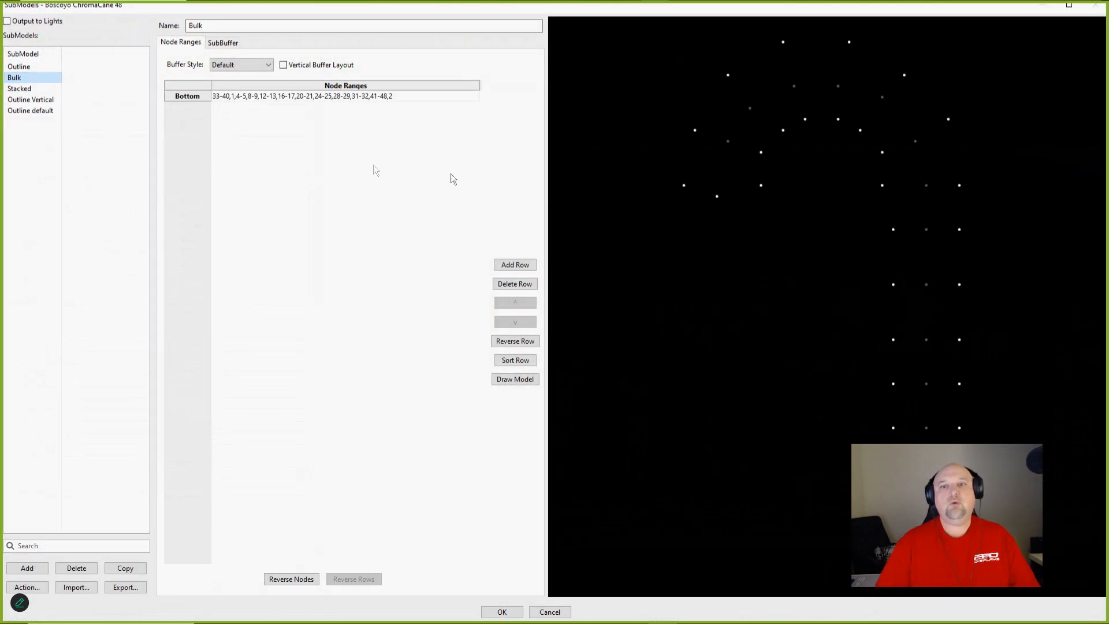
click(19, 90)
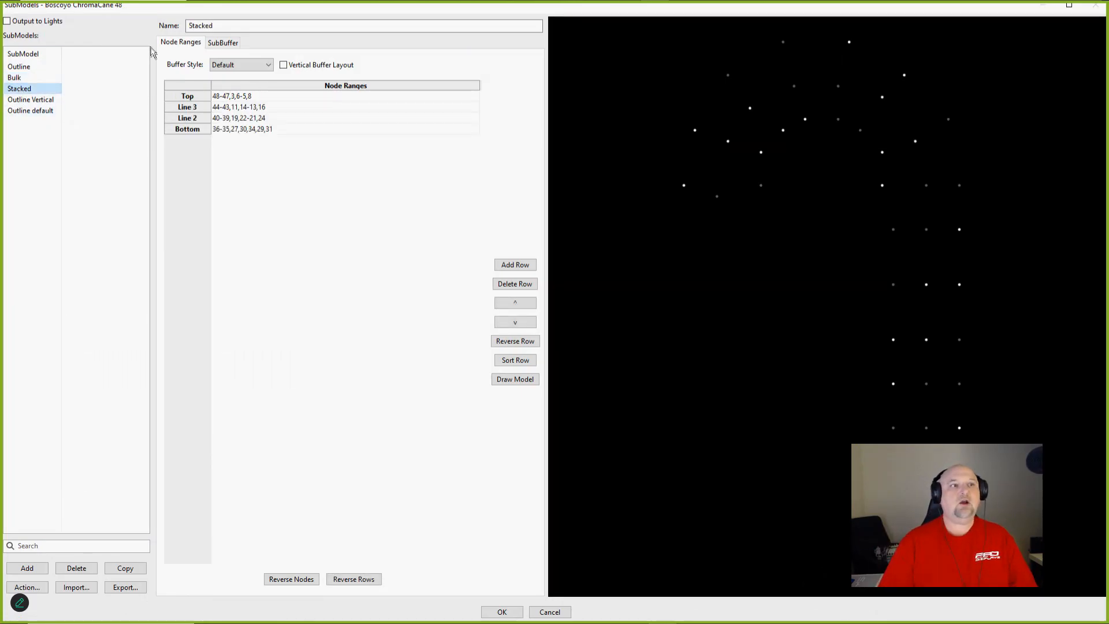
click(122, 569)
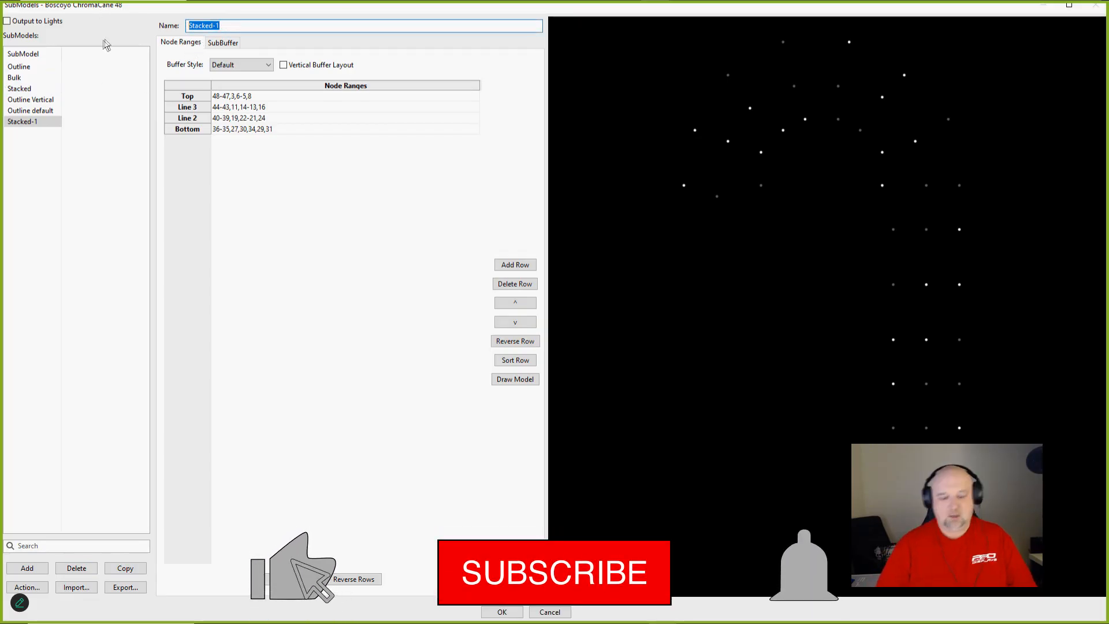
Step: Rename the duplicated Stacked submodel as Stripes and split it into a separate submodel for each row
text(Stripes)
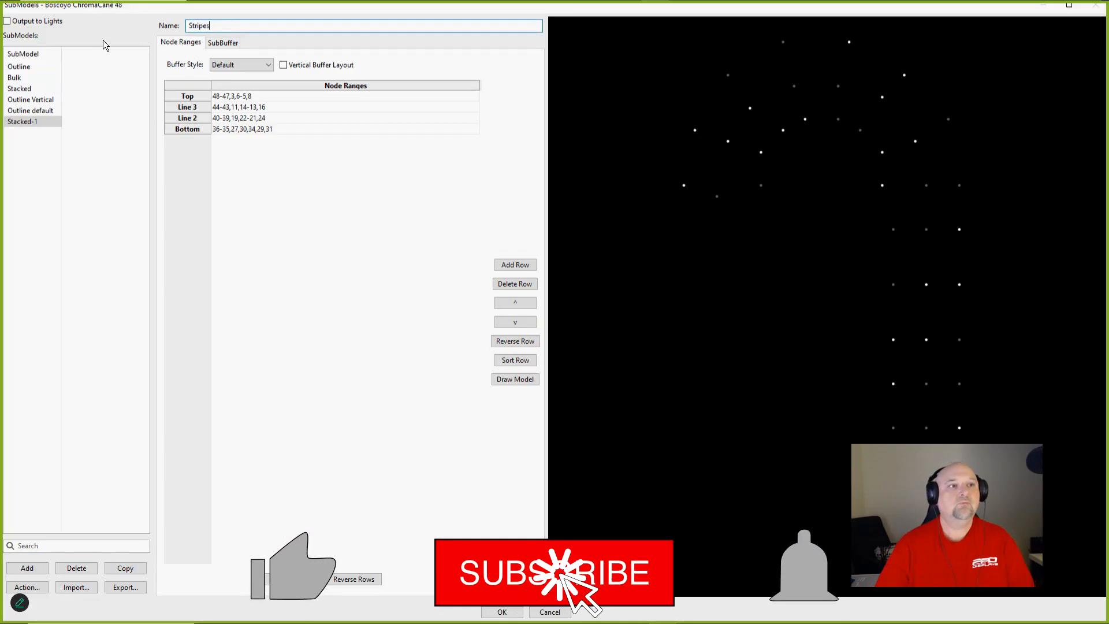
key(Return)
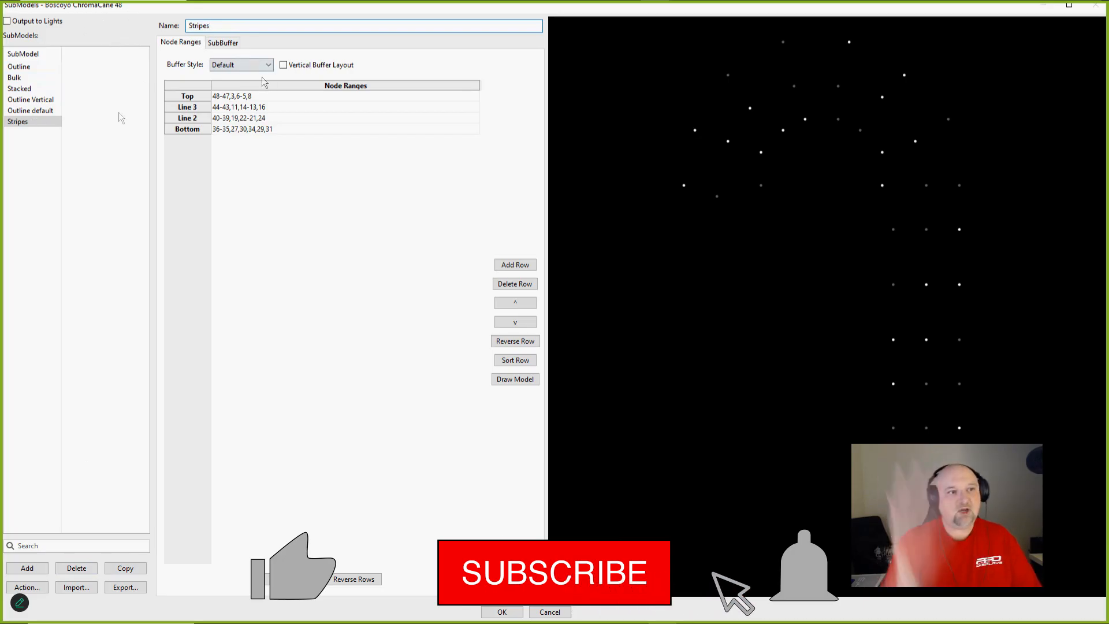
click(28, 122)
right_click(29, 127)
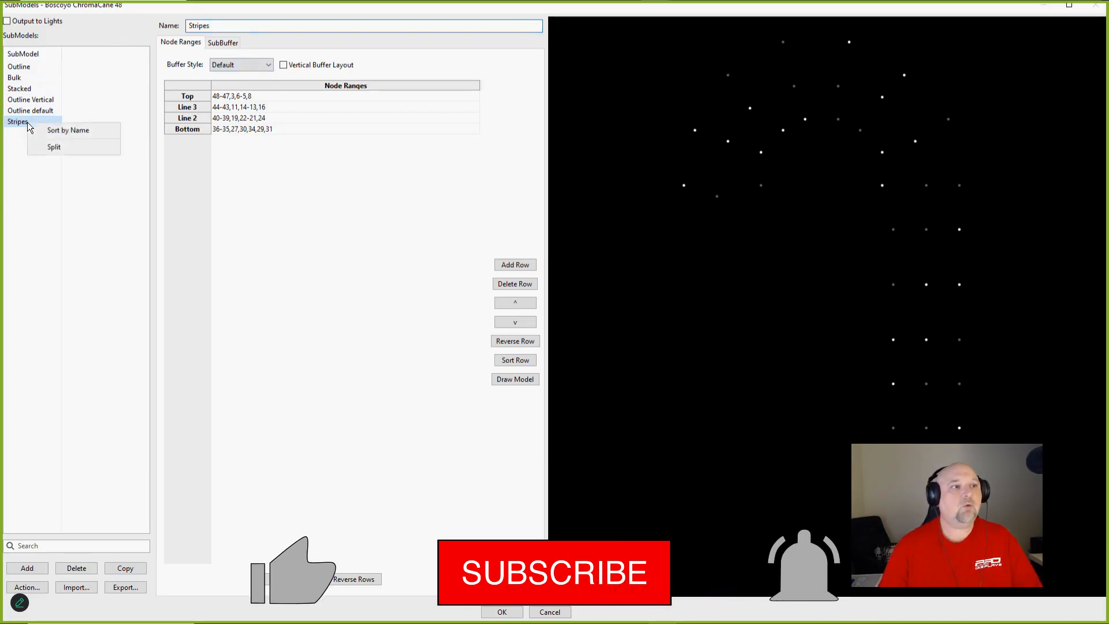
click(48, 147)
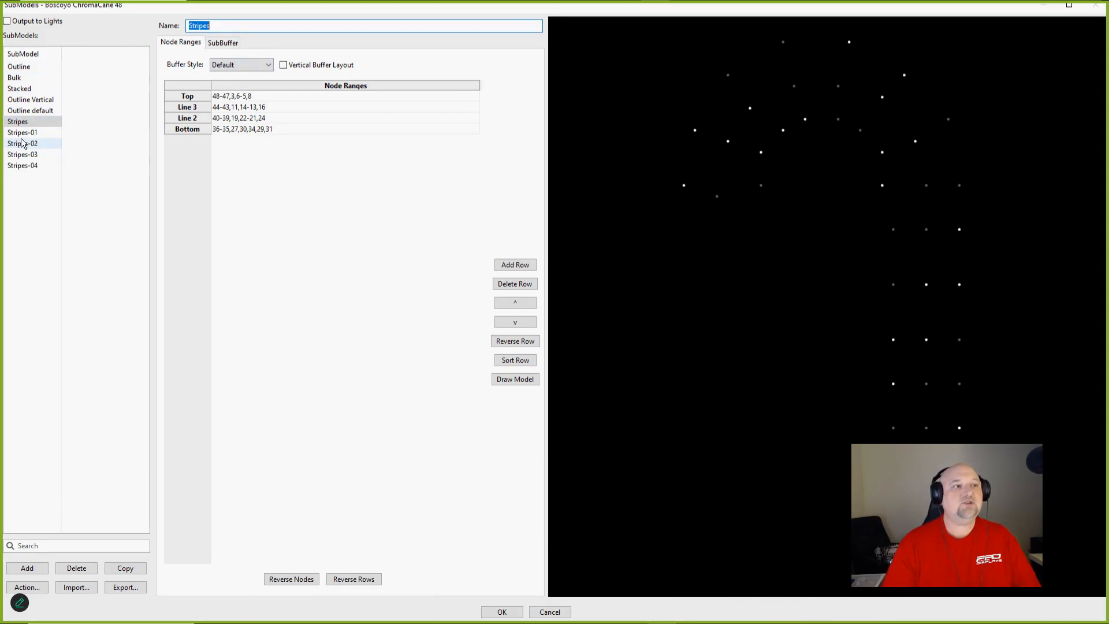
Step: Check the node ranges of the split submodels Stripes-01 to Stripes-04 and accept the submodel changes
click(24, 132)
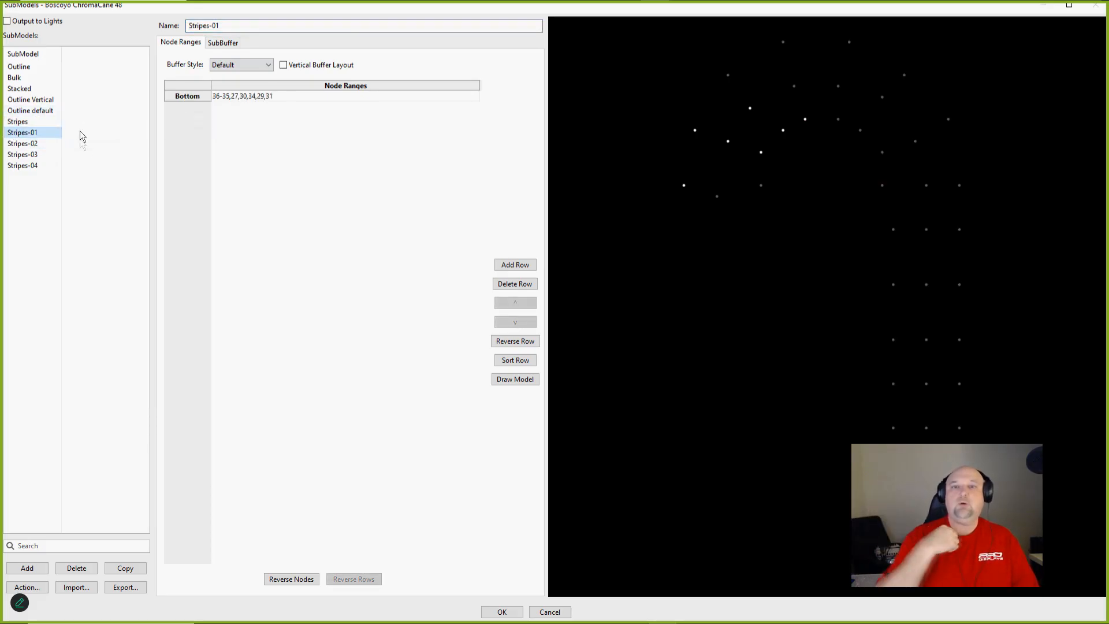
click(22, 144)
key(Down)
key(Down)
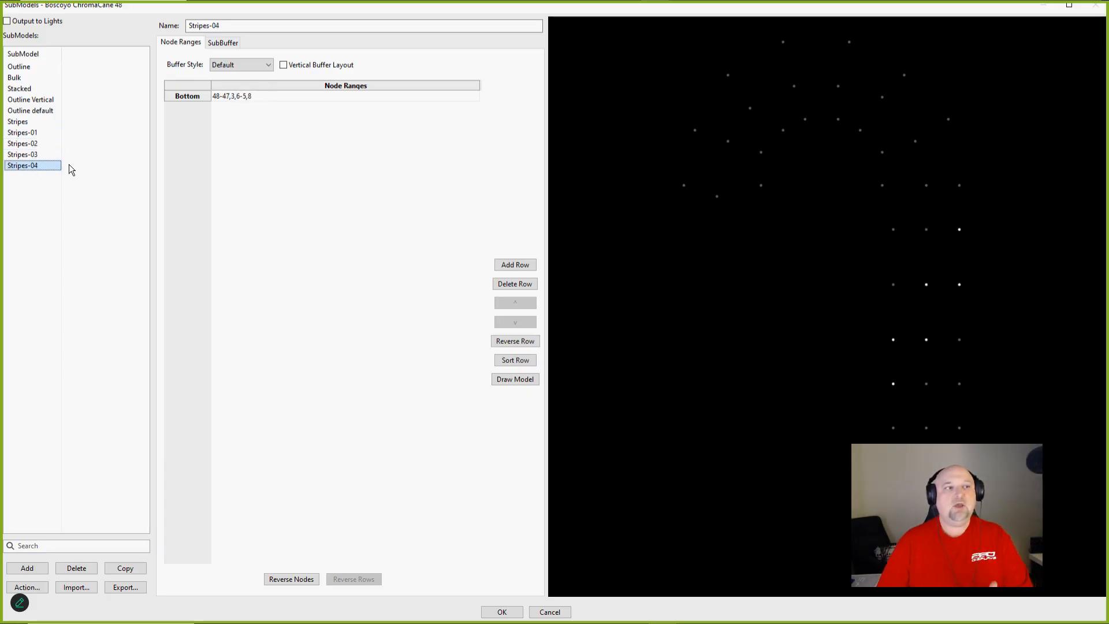
key(shift+Up)
key(shift+Up)
key(shift+Up)
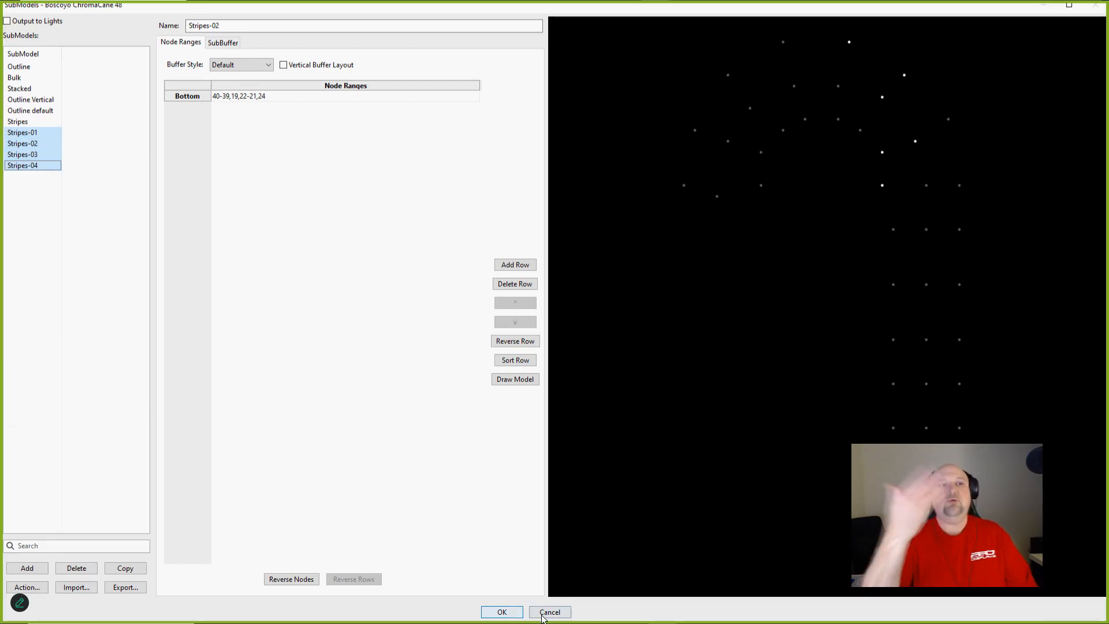
click(24, 134)
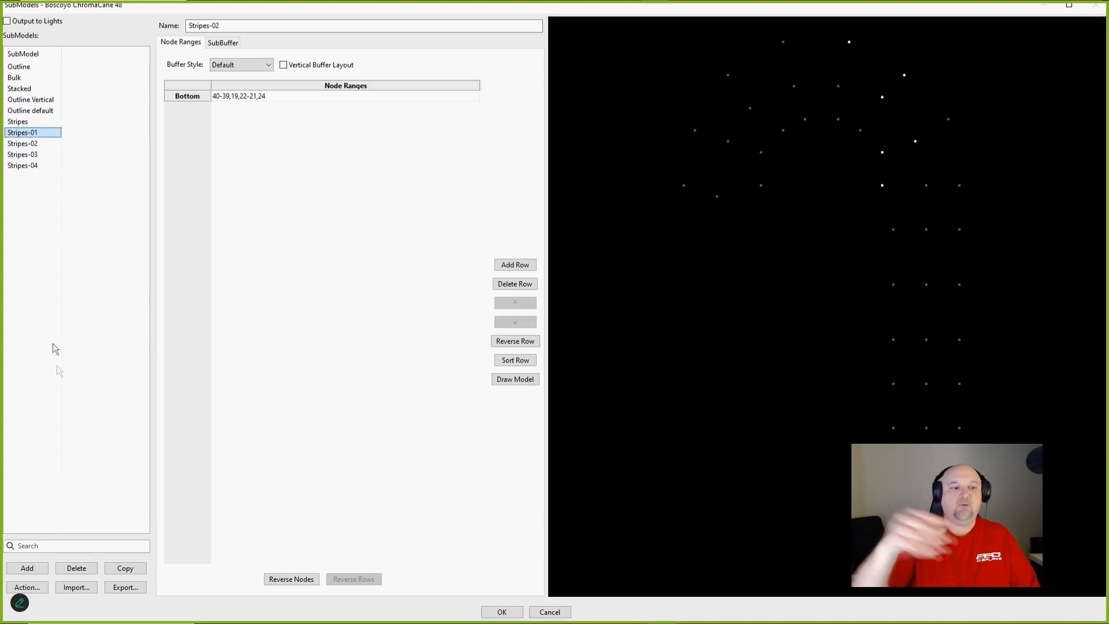
click(500, 610)
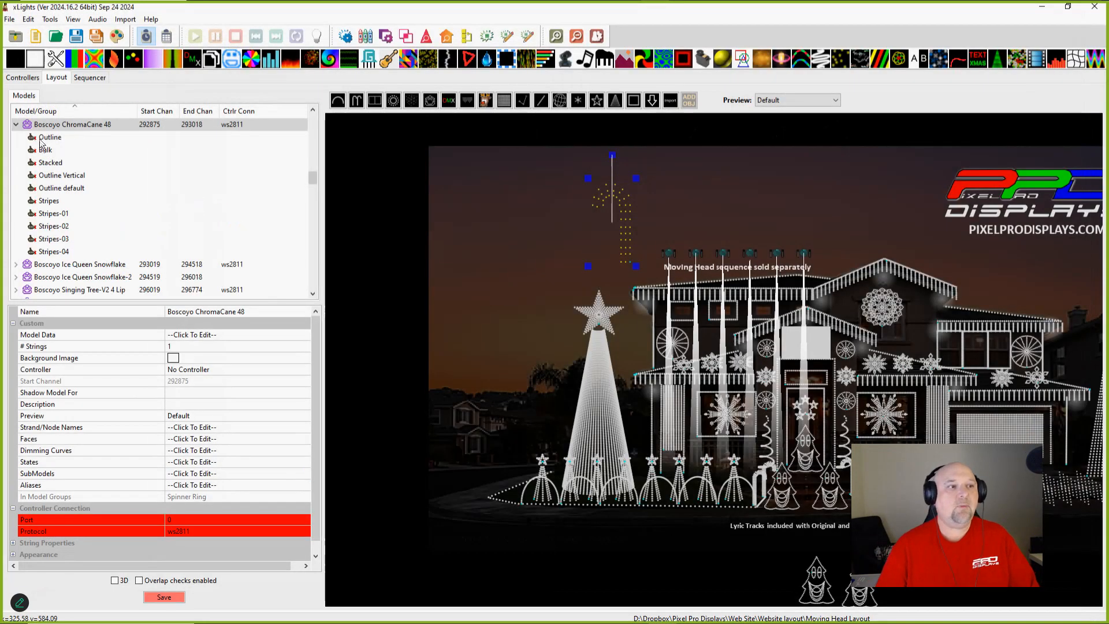
Step: Examine the PPD Wreath Spiral CClockwise group, its two wreath SpiralsCCW submodel members and their positions in the layout
scroll(42, 153, up, 10)
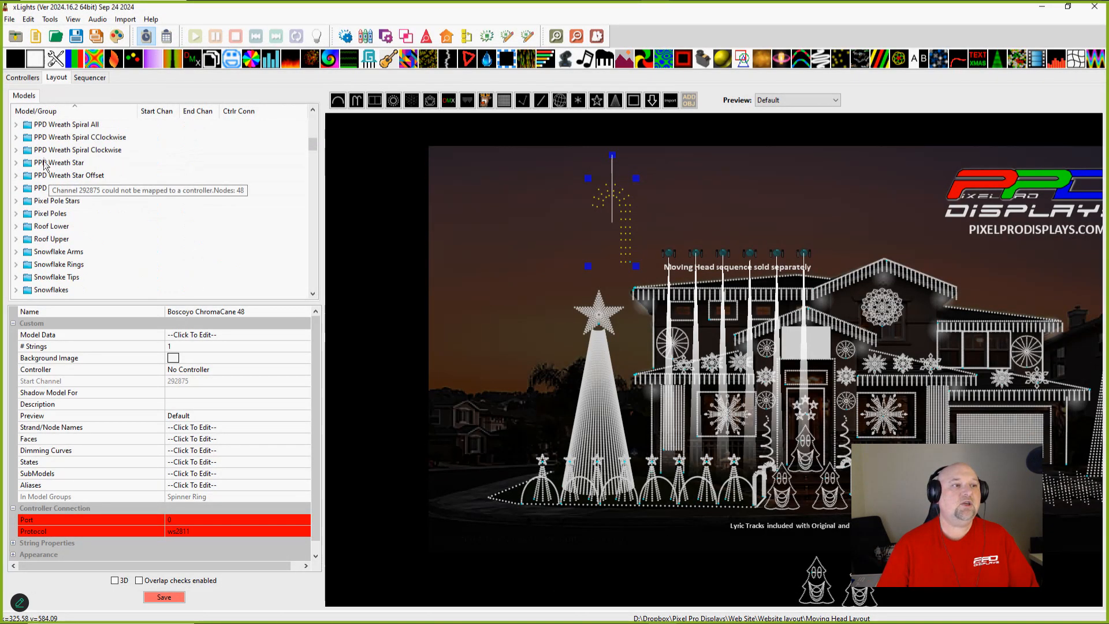
click(50, 139)
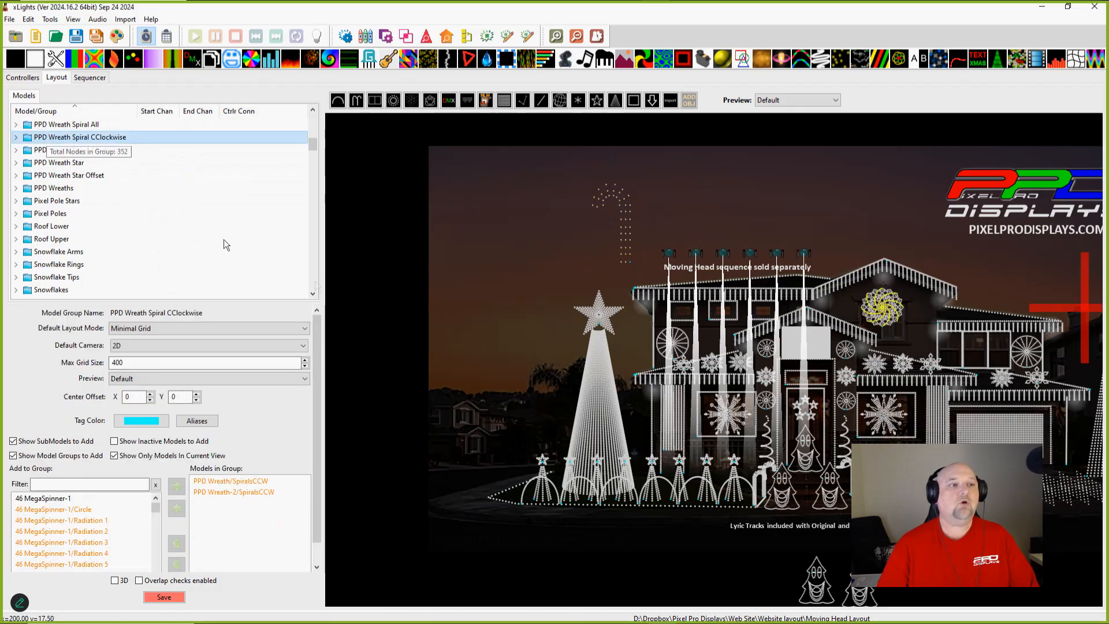
scroll(723, 436, down, 2)
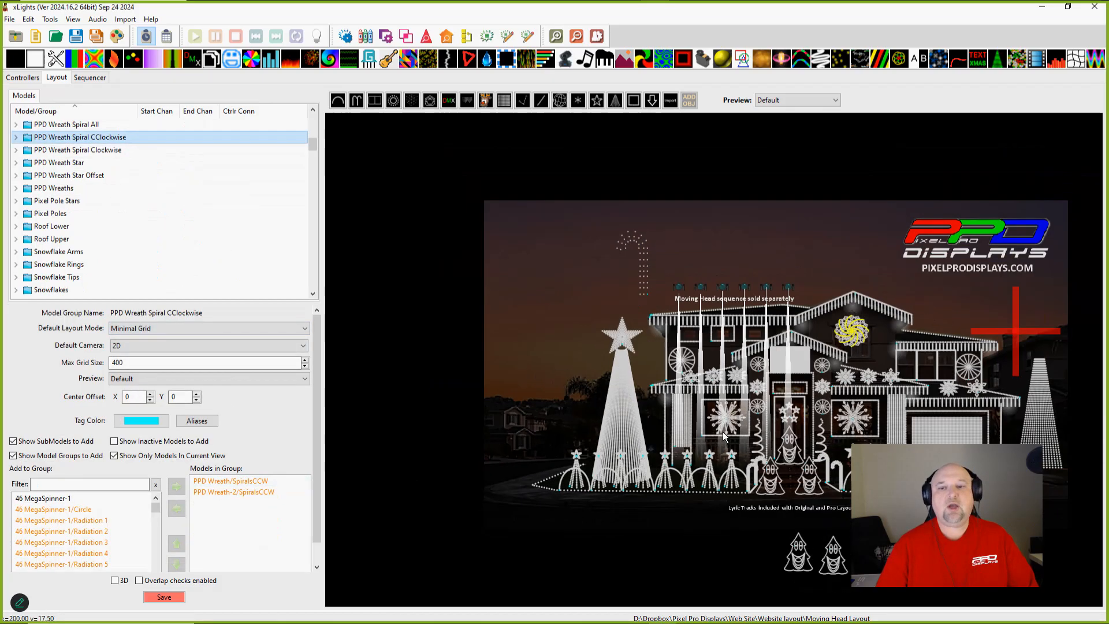
drag(724, 437, 523, 419)
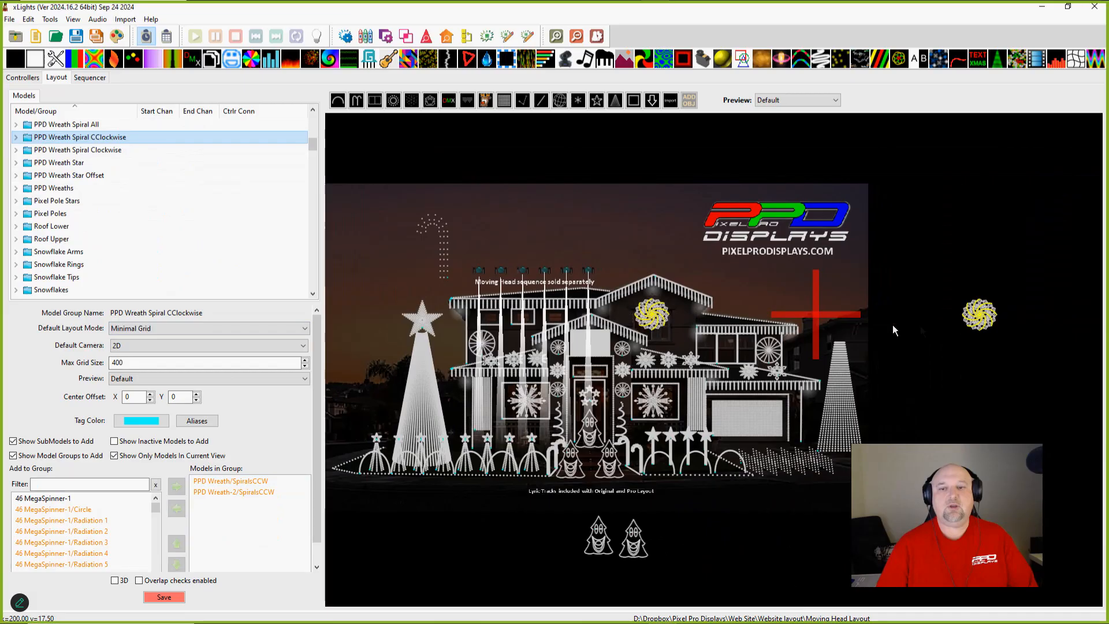
click(207, 491)
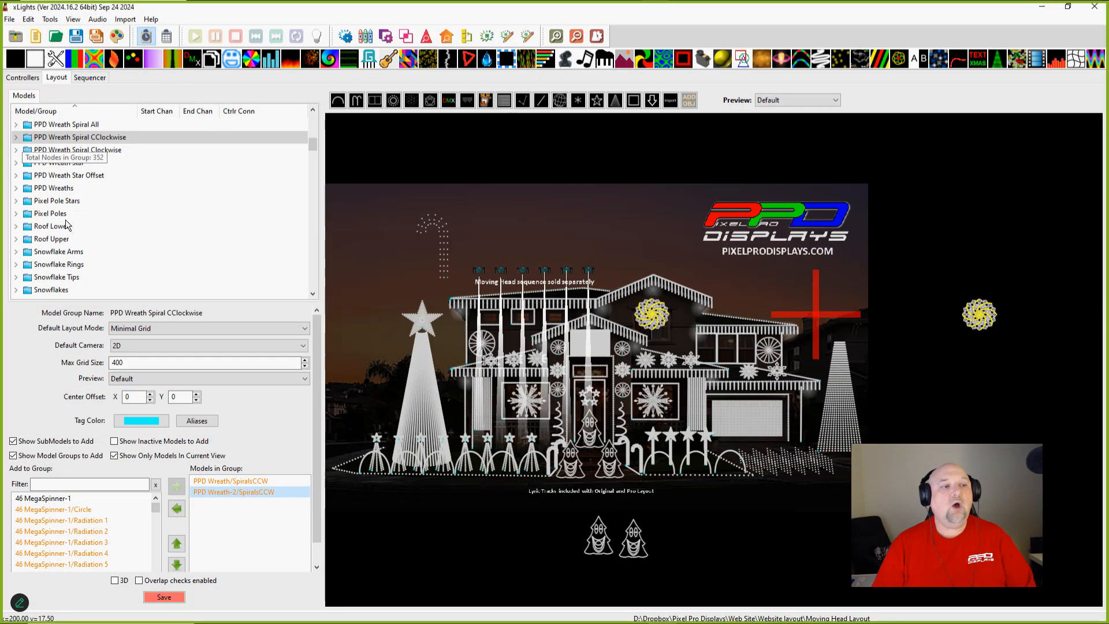
Step: Select the Boscoyo ChromaCane 48 candy cane in the layout and open its submodels for editing
click(437, 235)
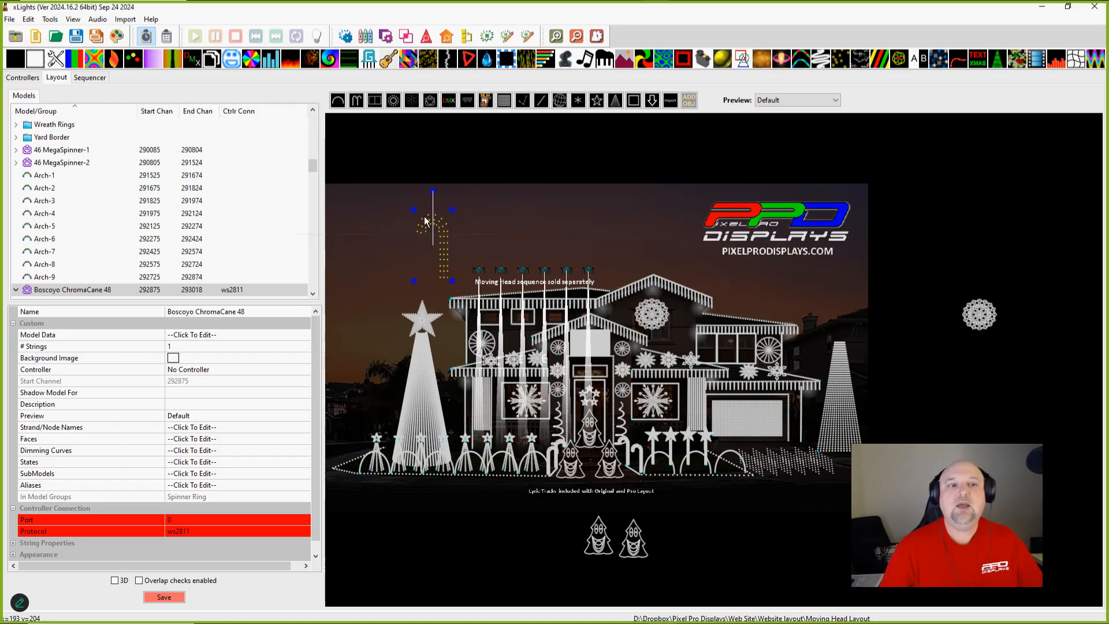
scroll(420, 240, up, 2)
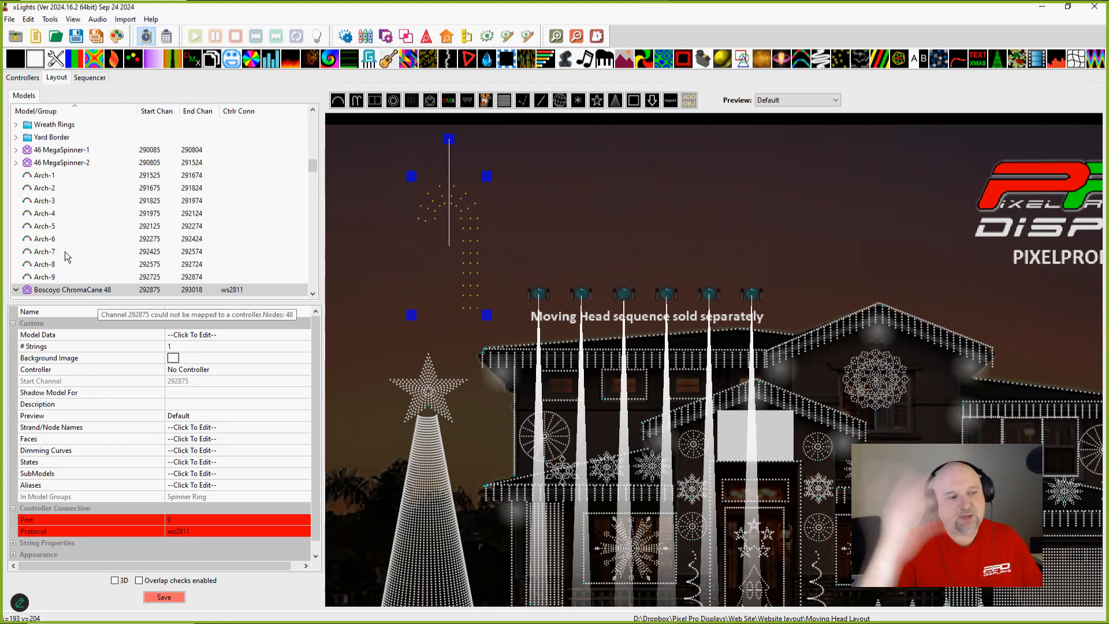
click(245, 427)
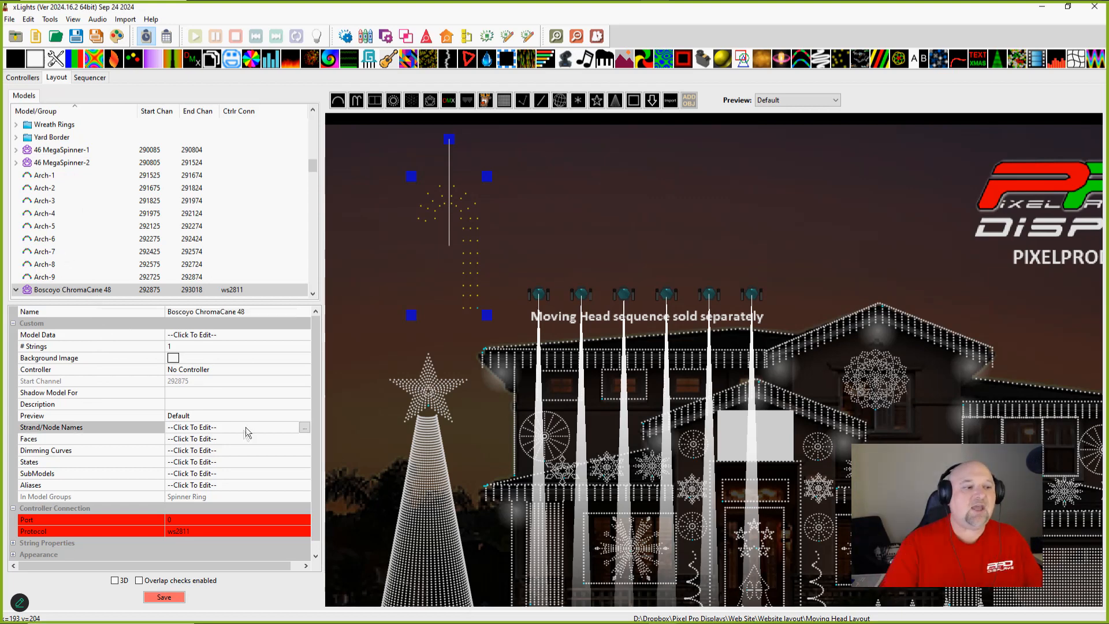
click(230, 463)
click(260, 473)
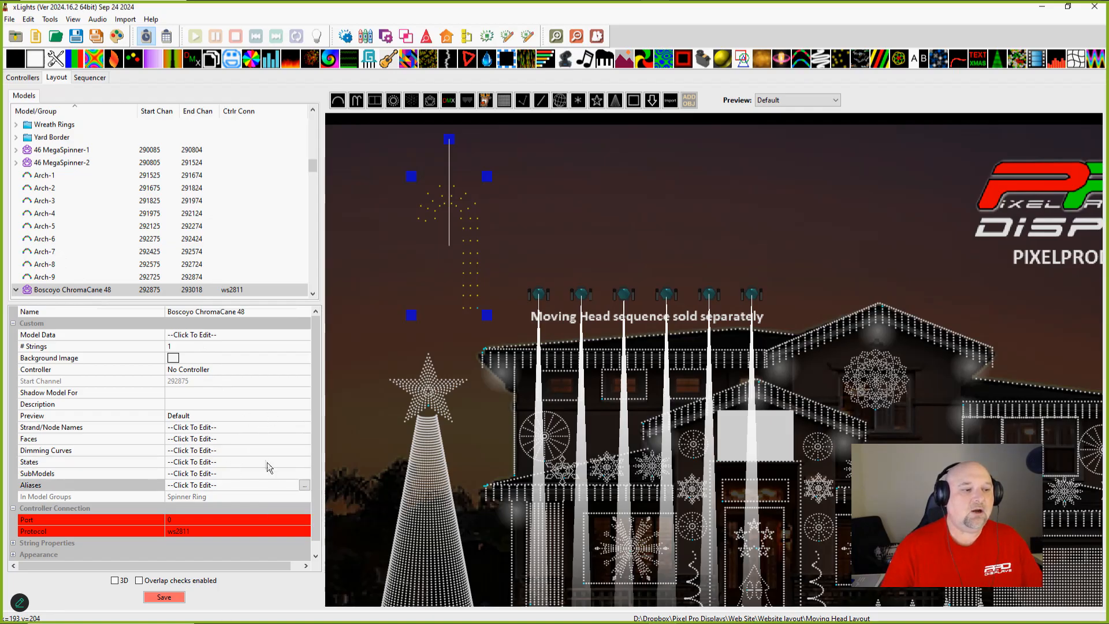
click(304, 473)
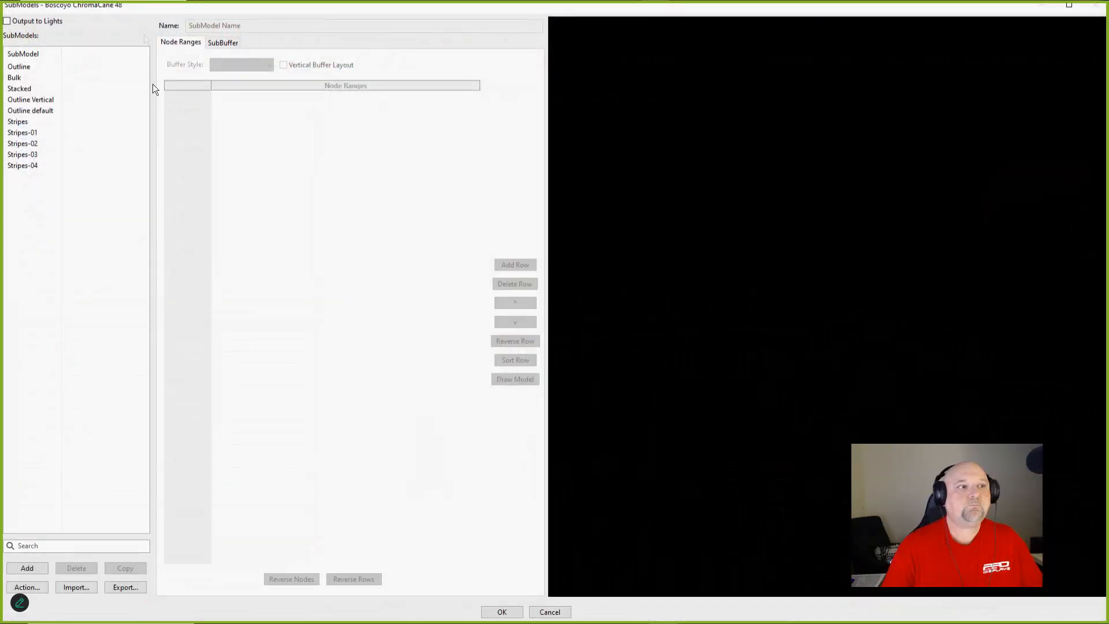
Step: Add a submodel covering the cane's upper curve, nodes 17-40, and set its buffer style to Keep XY
click(28, 569)
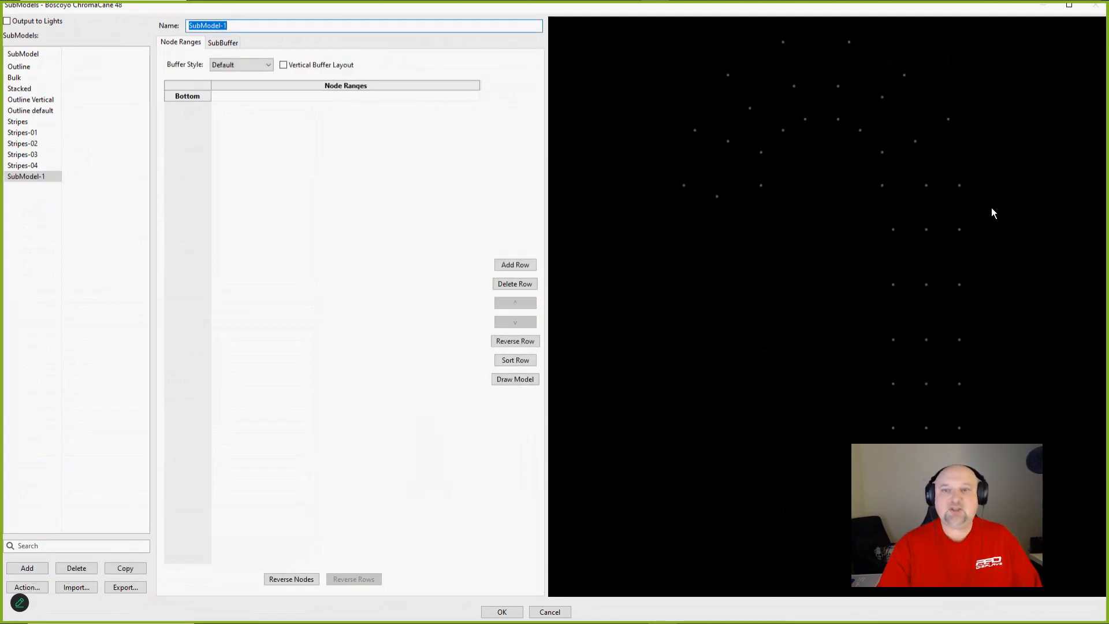
drag(991, 207, 598, 35)
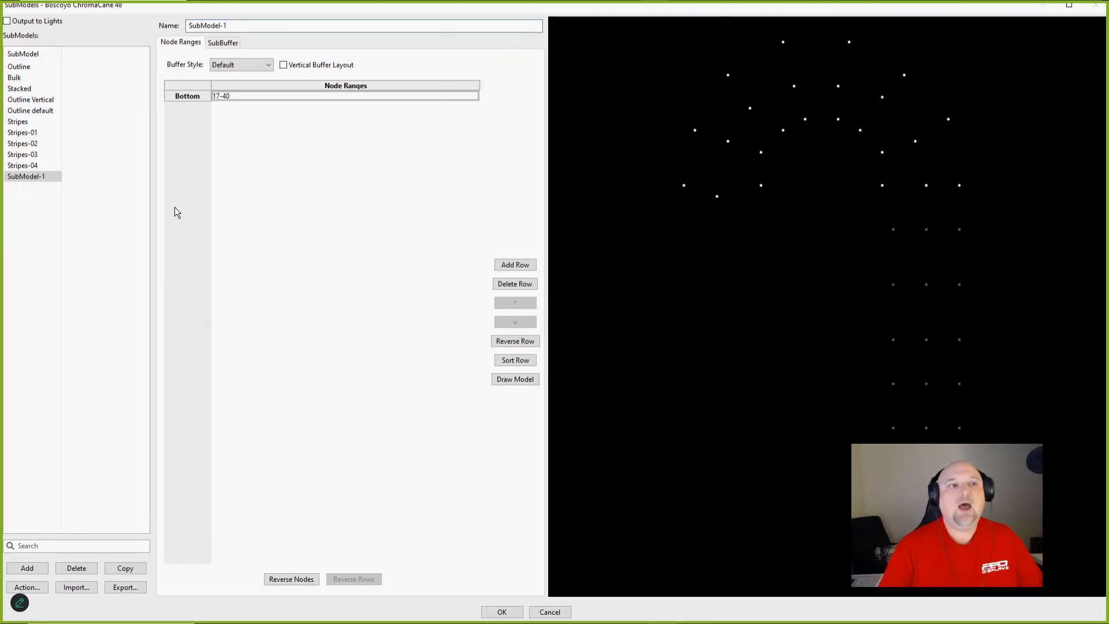
click(227, 65)
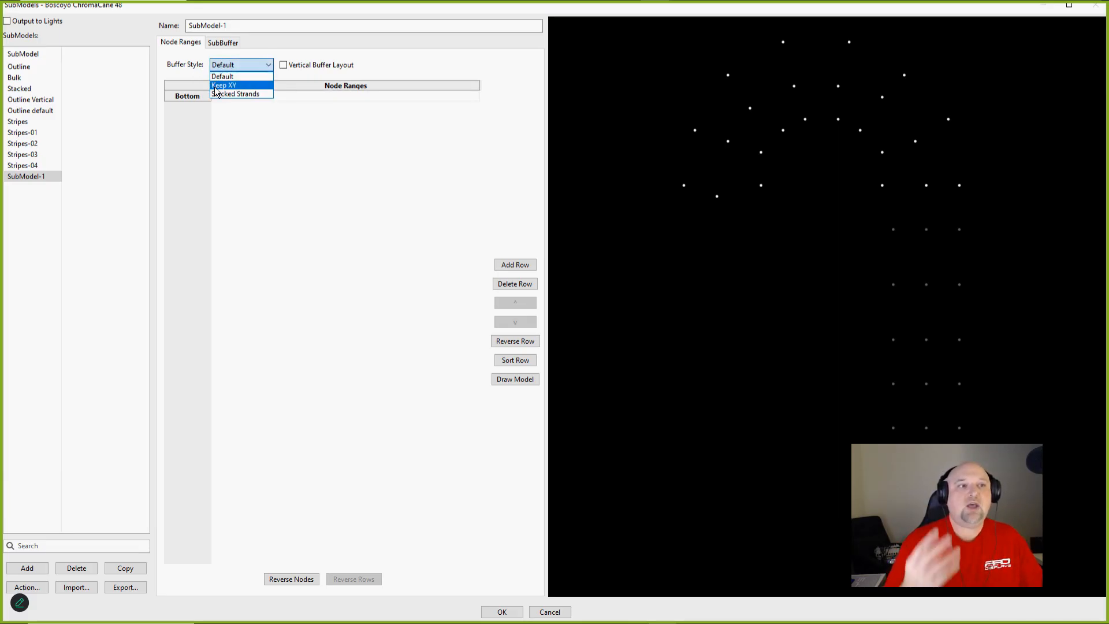
click(215, 86)
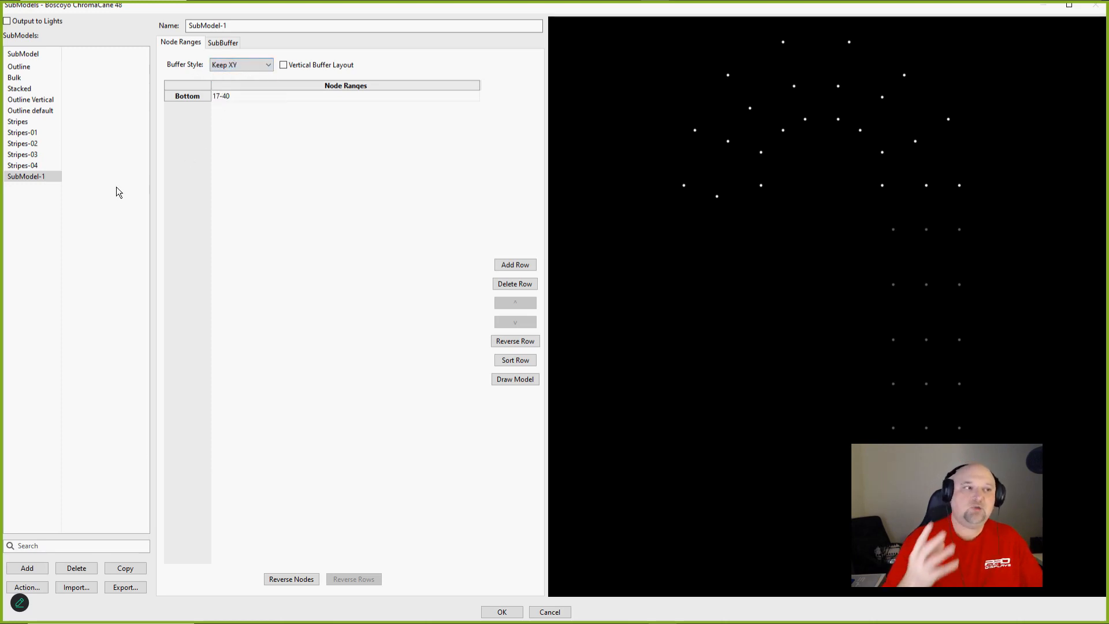
Step: Name the new submodel Spinner top and accept the submodel changes
drag(236, 31, 128, 20)
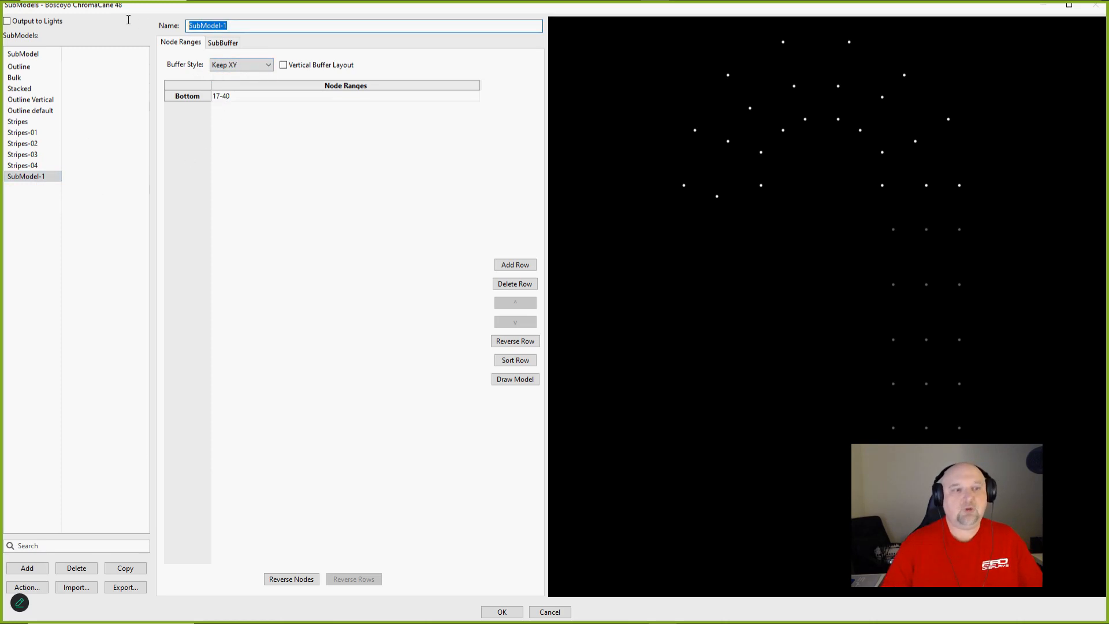
text(Spinner top)
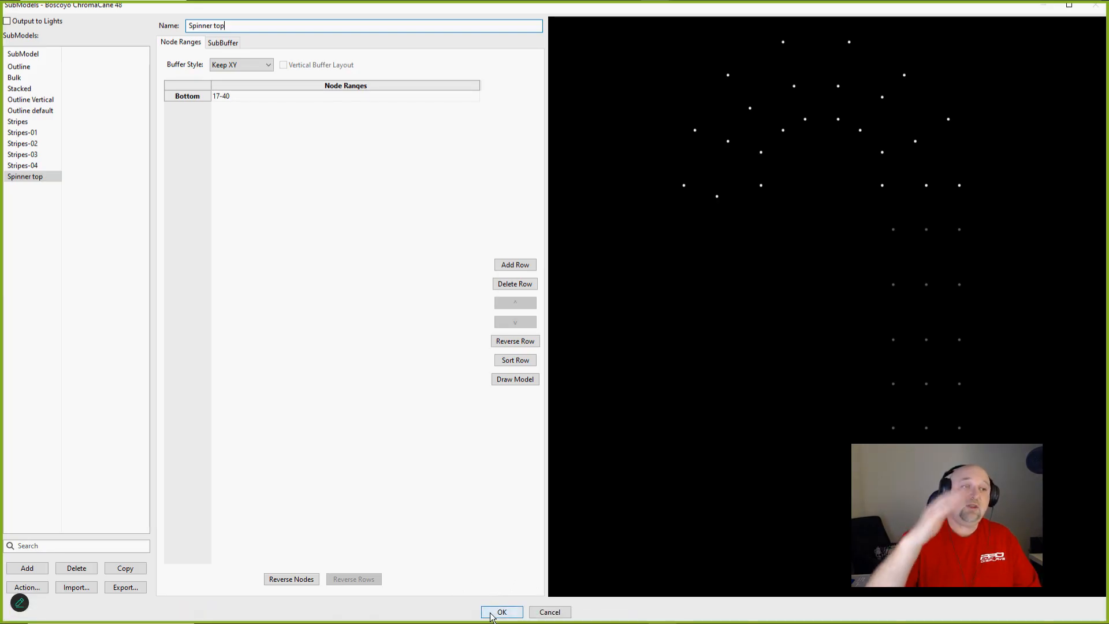
click(18, 75)
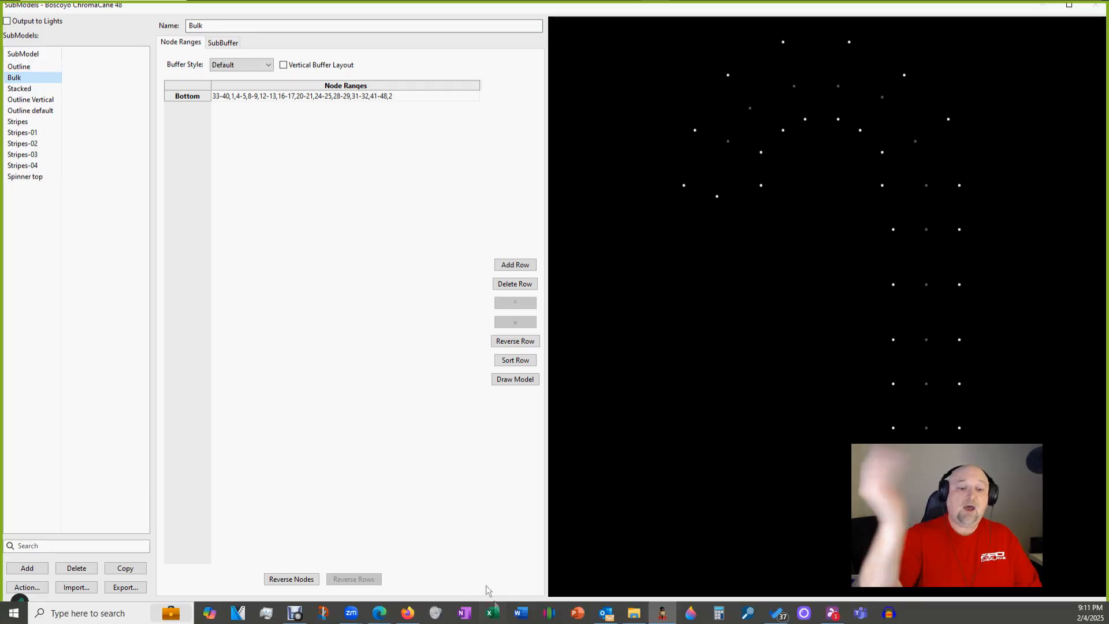
click(496, 614)
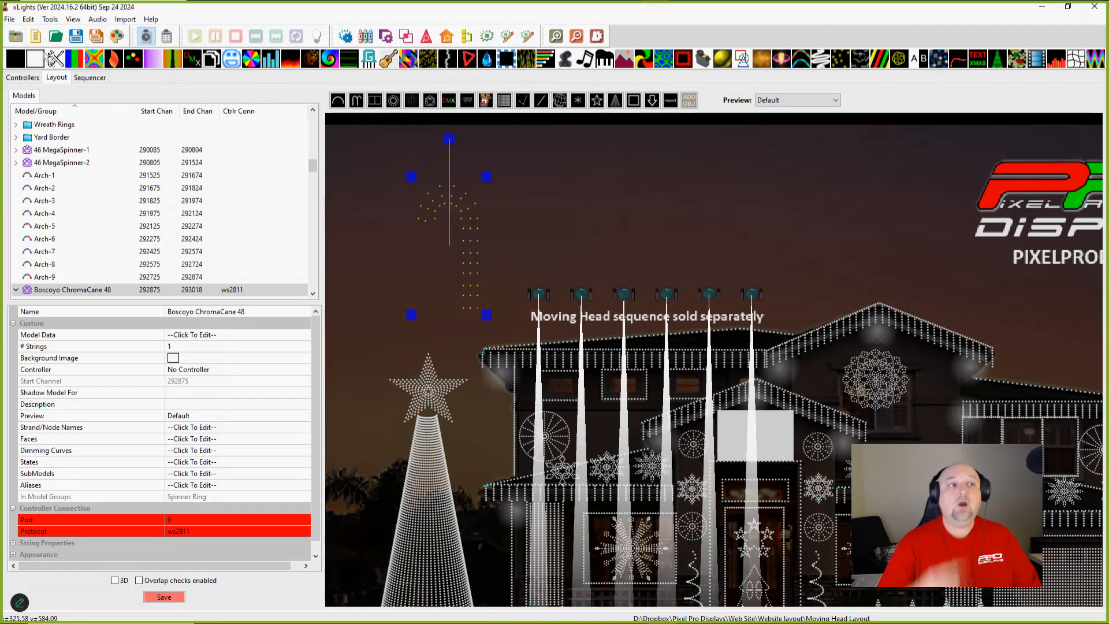
Step: In the sequencer, compare the Single Strand effect on the Stacked and Bulk submodels, and delete it from Stacked
click(81, 76)
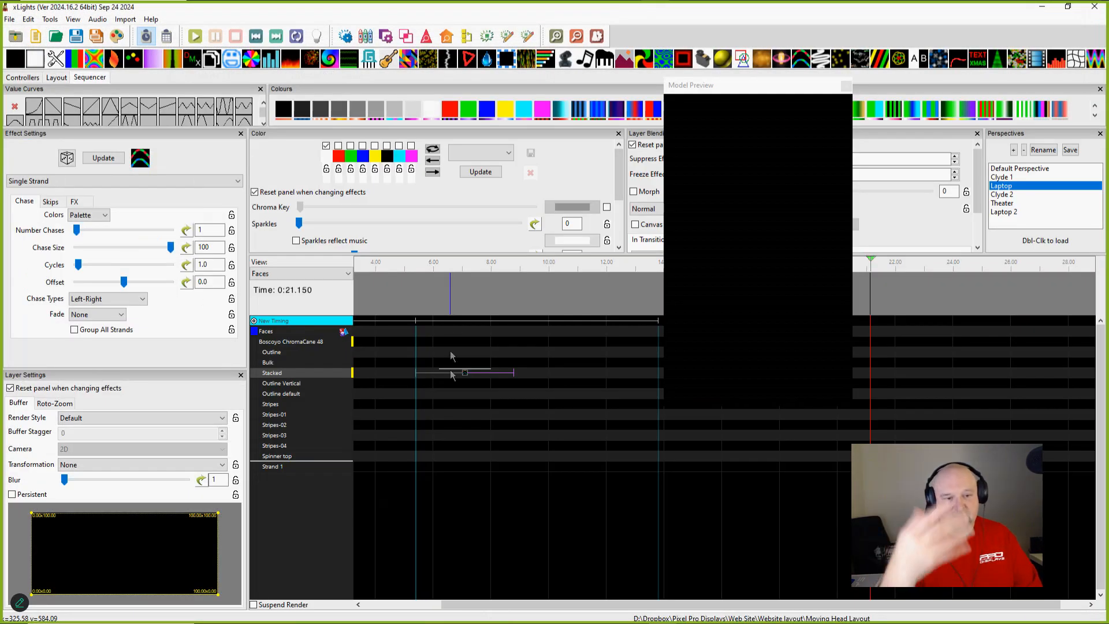
click(465, 373)
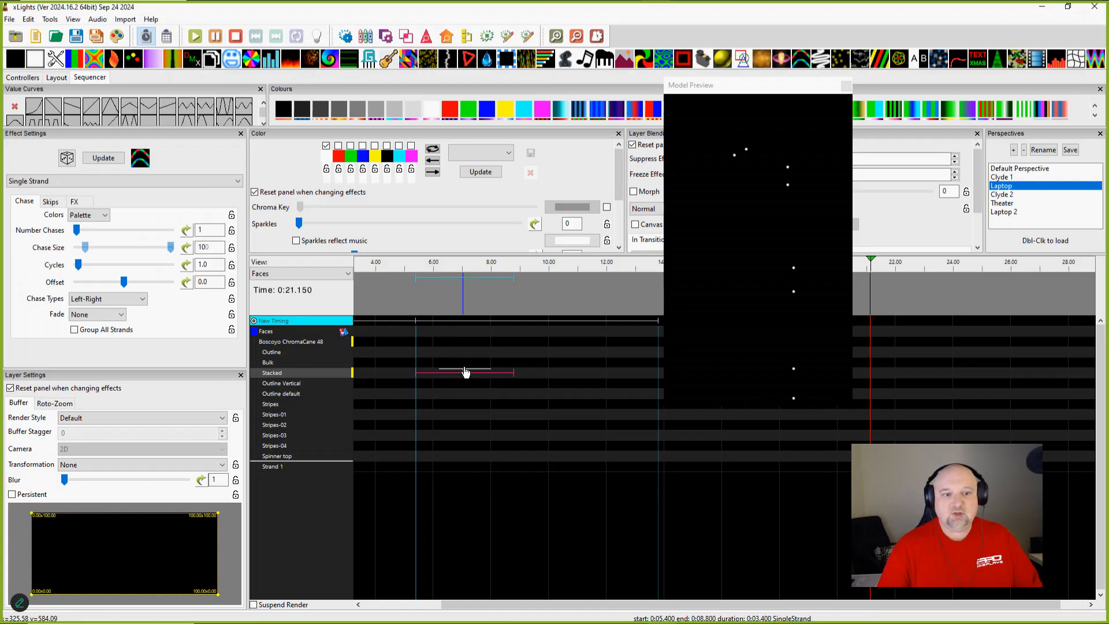
drag(466, 373, 465, 362)
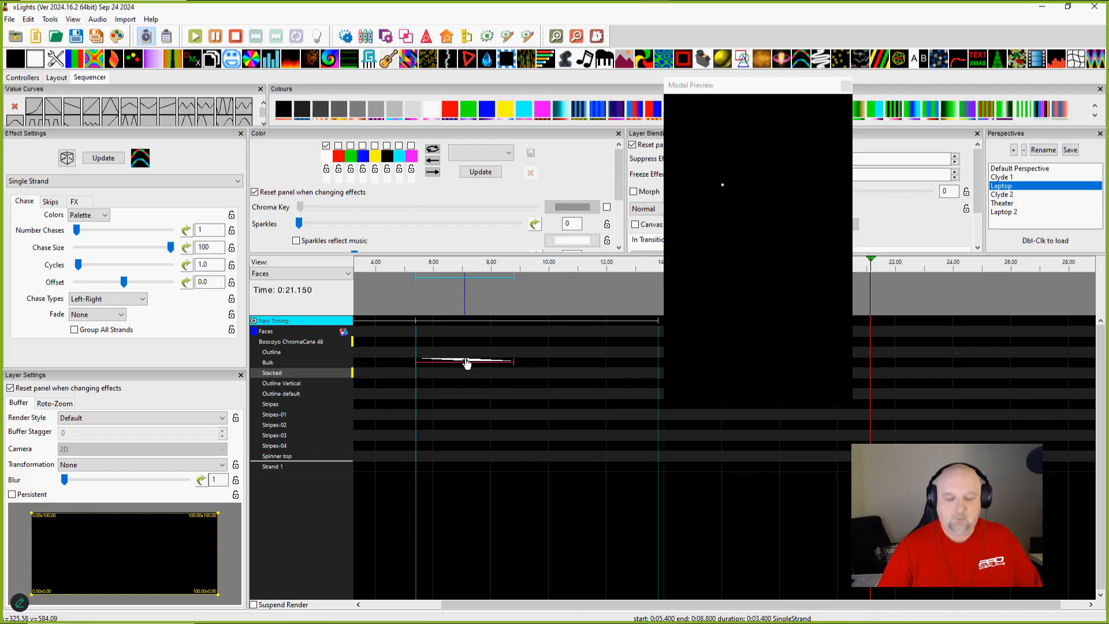
key(Down)
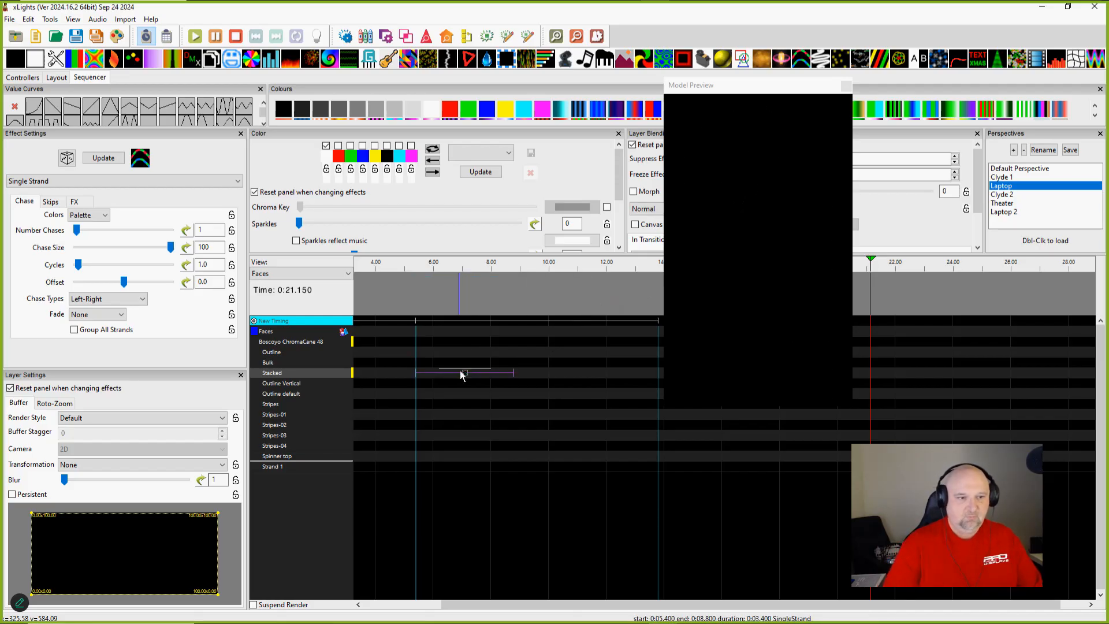
key(Delete)
click(438, 436)
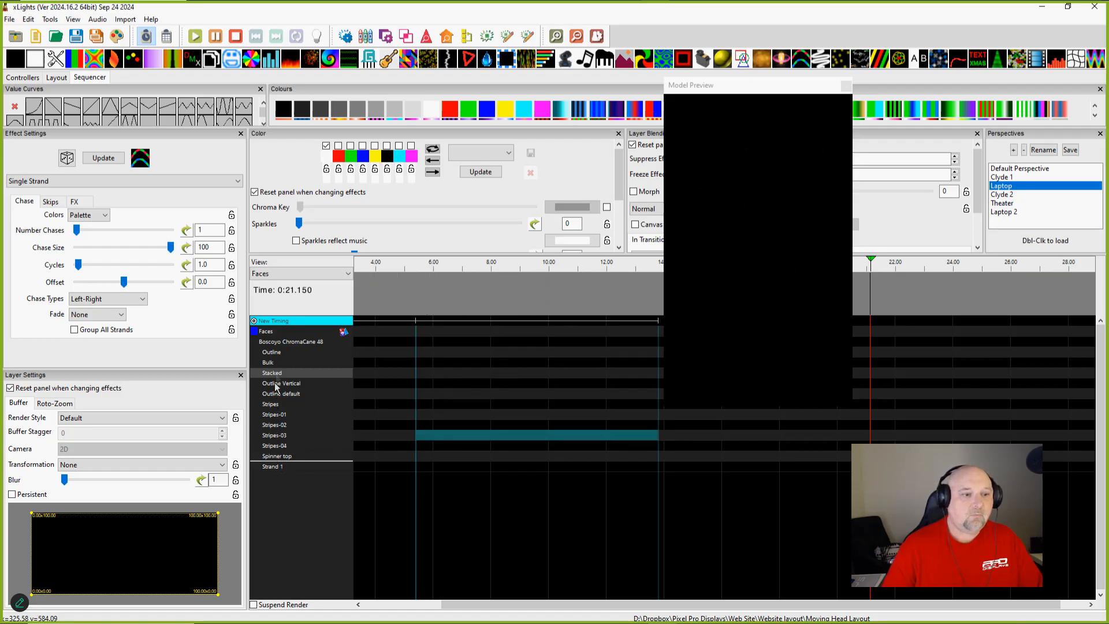
Step: Place a Single Strand effect on the Spinner top submodel in the sequencer, running from 5.4 s to about 7.7 s
click(57, 78)
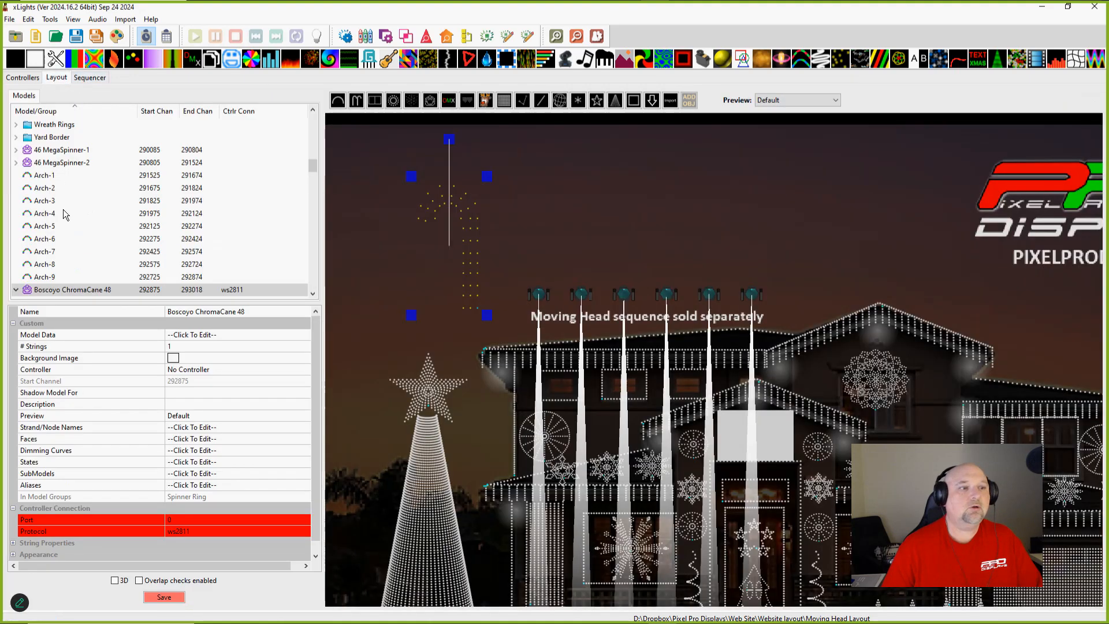
scroll(66, 214, down, 5)
click(85, 77)
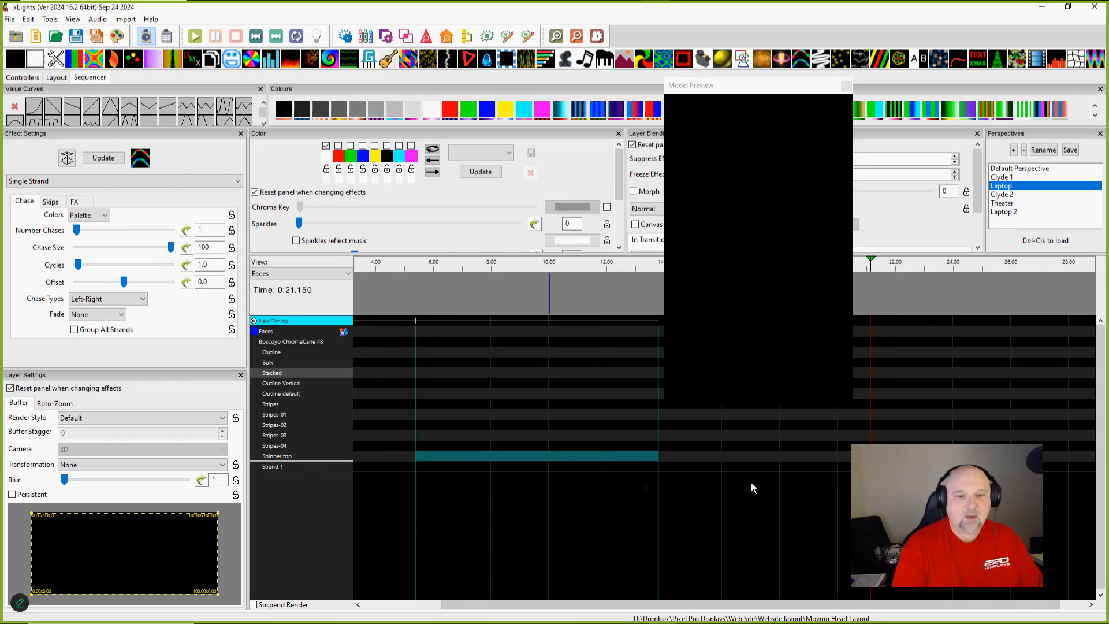
drag(441, 460, 482, 461)
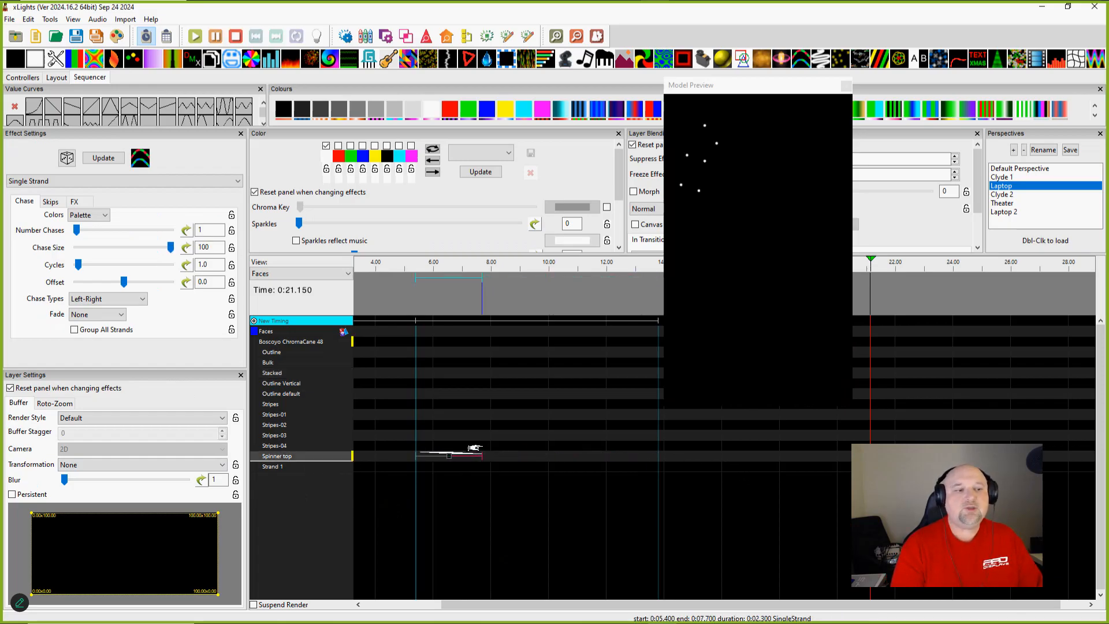
Step: Add a submodel named Pixel Pole to the Boscoyo ChromaCane 48 candy cane in the layout
click(677, 129)
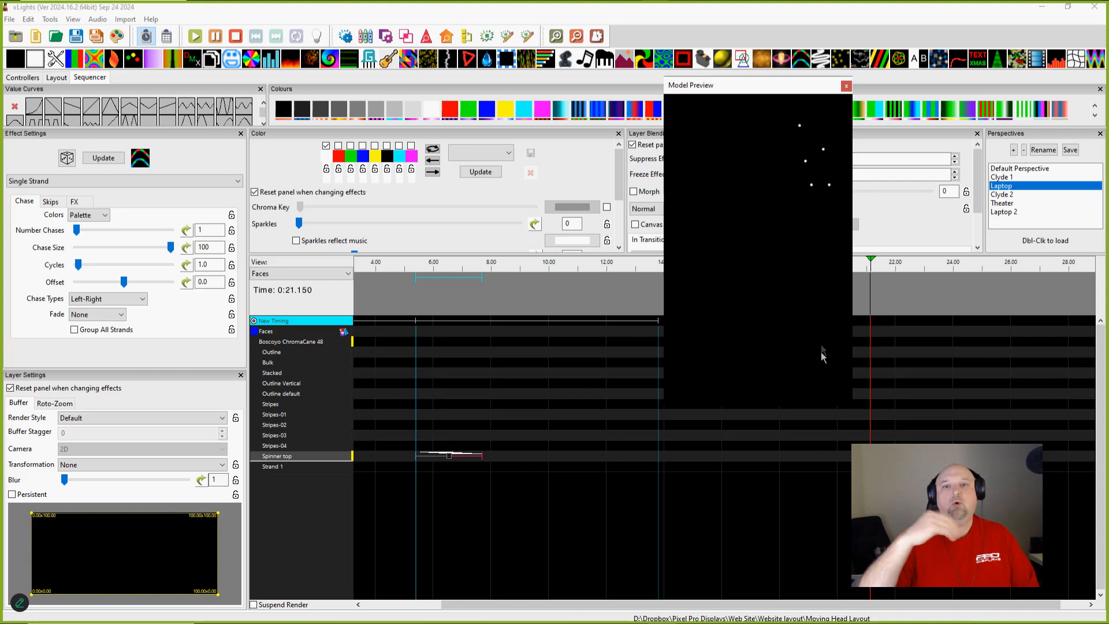
click(55, 77)
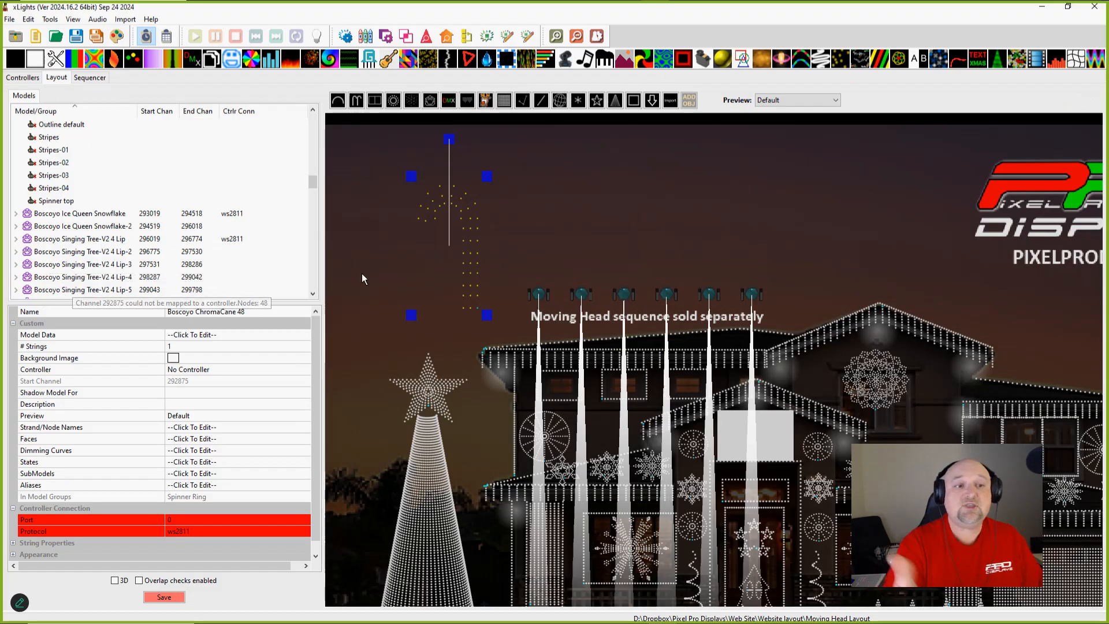
click(472, 271)
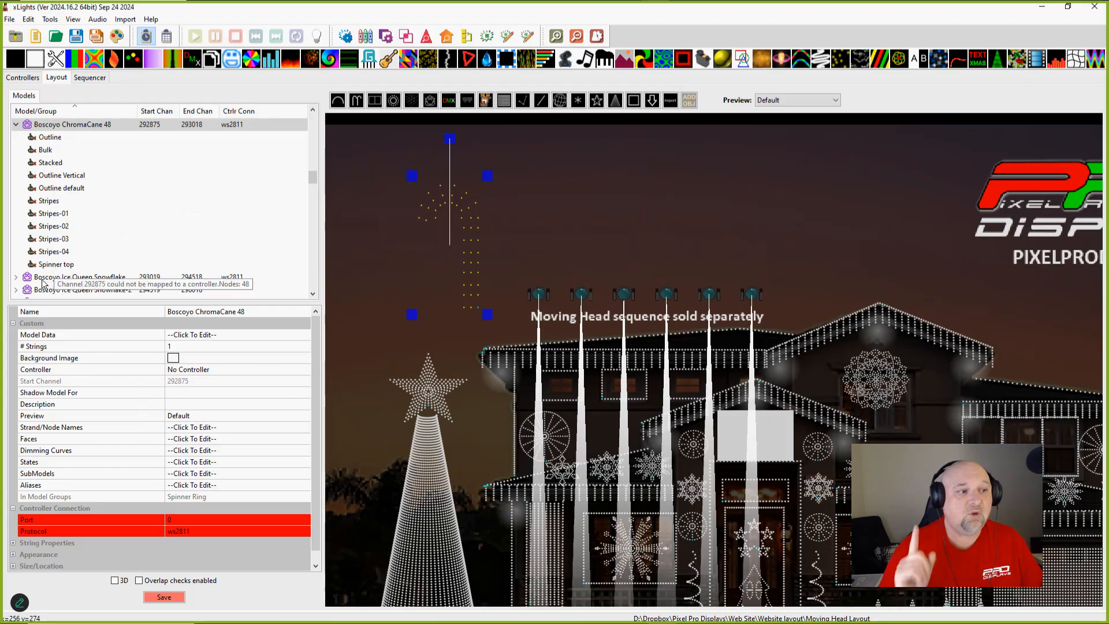
click(294, 473)
click(302, 474)
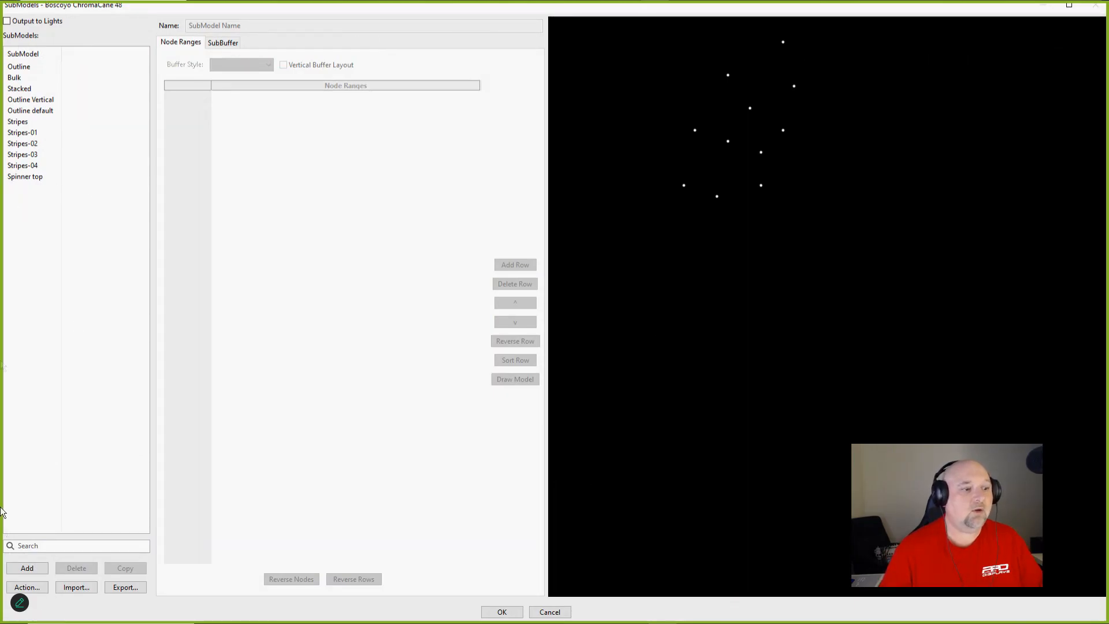
click(27, 567)
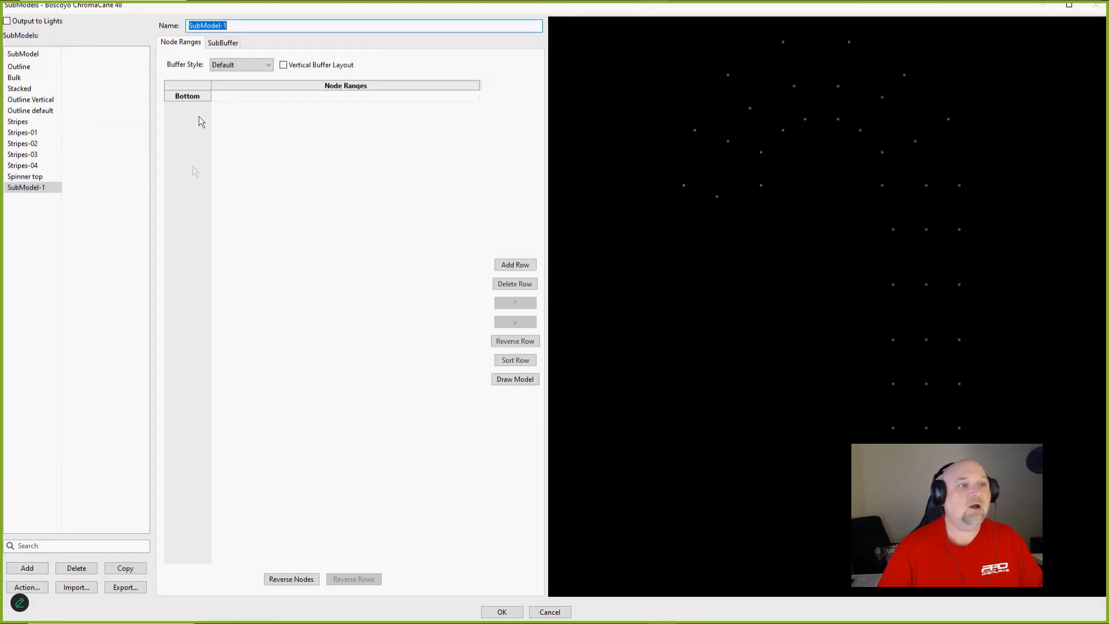
text(Pi)
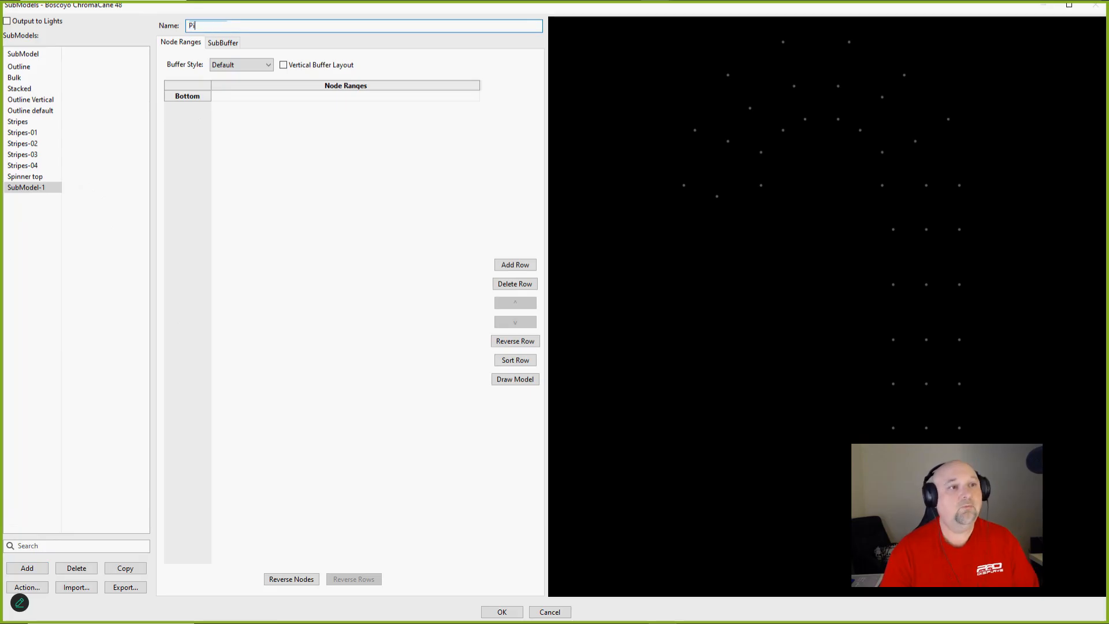
text(xel Pole)
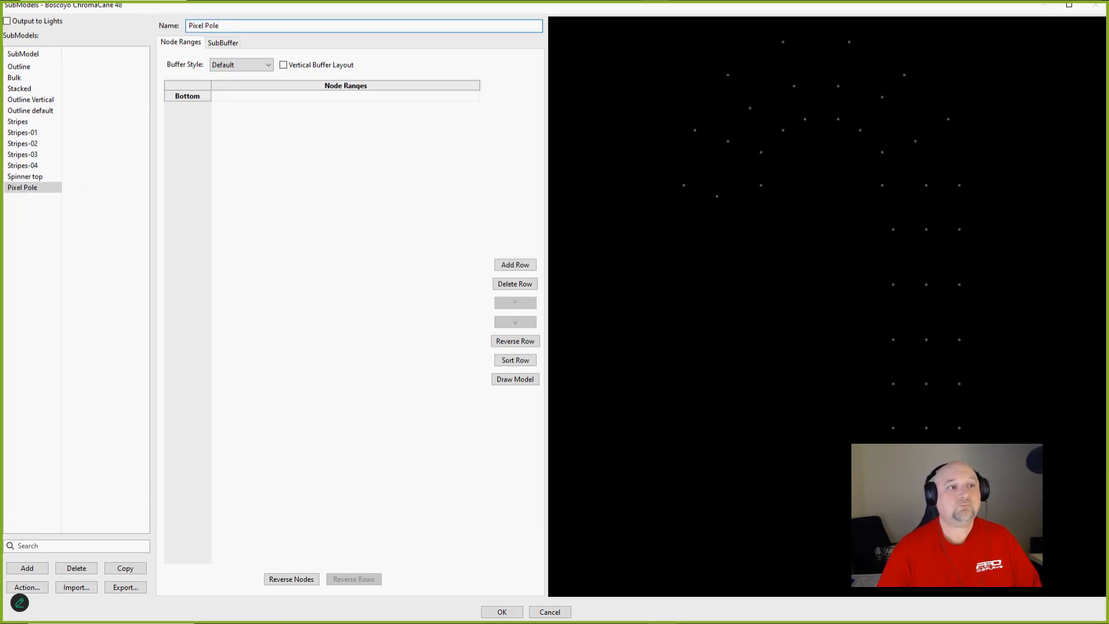
Step: Assign the cane's straight-pole nodes 1-16,41-48 to Pixel Pole, set its buffer style to Keep XY, and accept the submodel changes
click(210, 98)
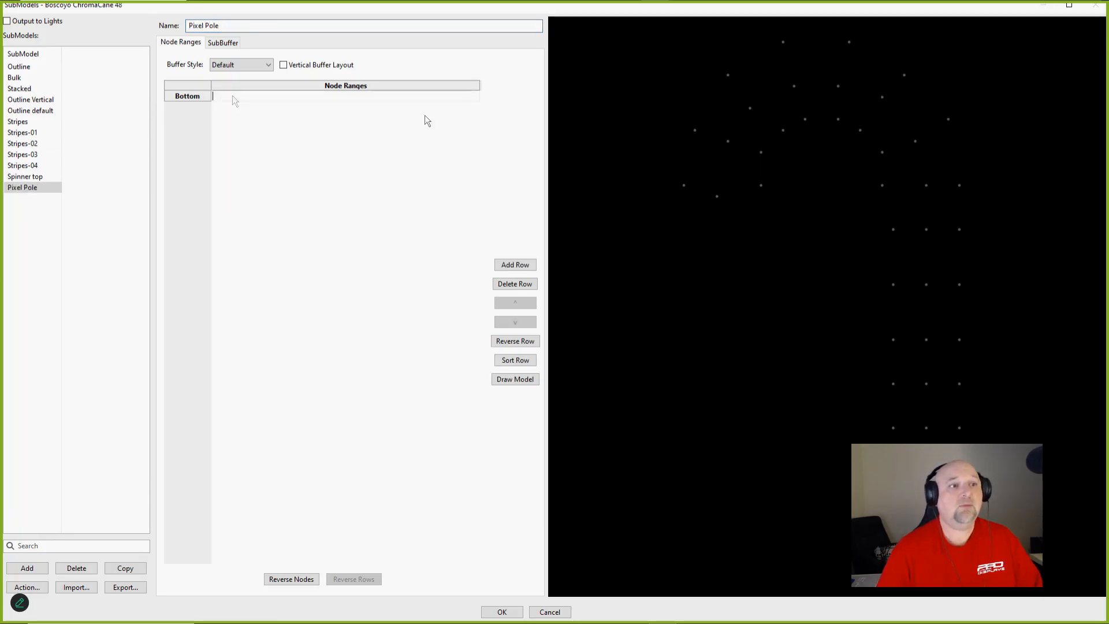
drag(870, 231, 1029, 612)
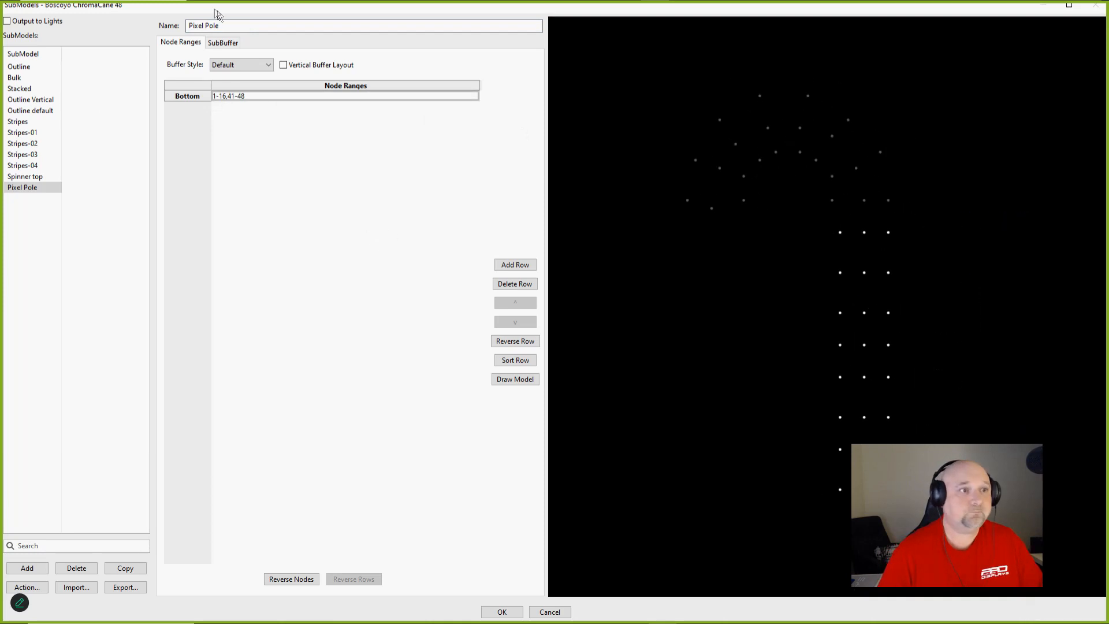
click(250, 70)
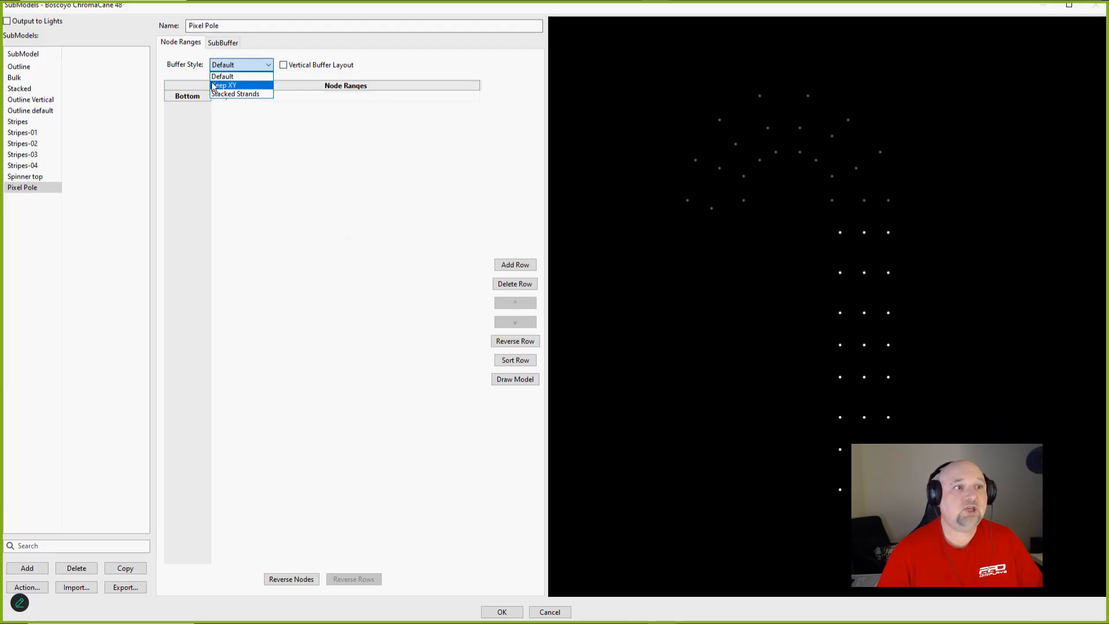
click(228, 86)
click(500, 612)
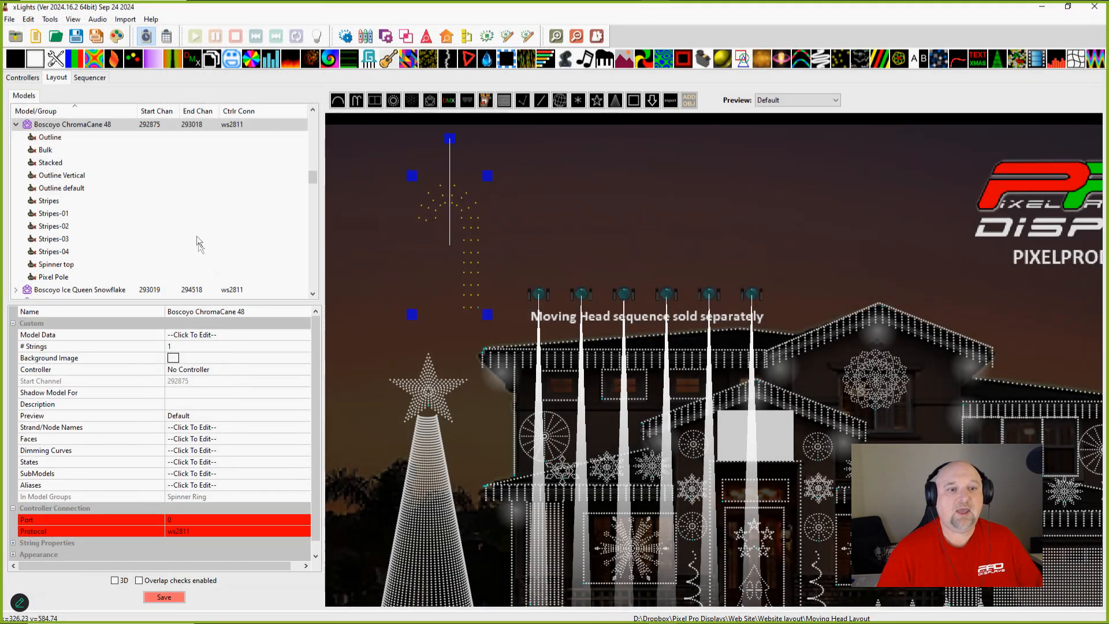
Step: In the sequencer, move the Single Strand effect from Spinner top to Pixel Pole, preview it, and delete it
click(84, 78)
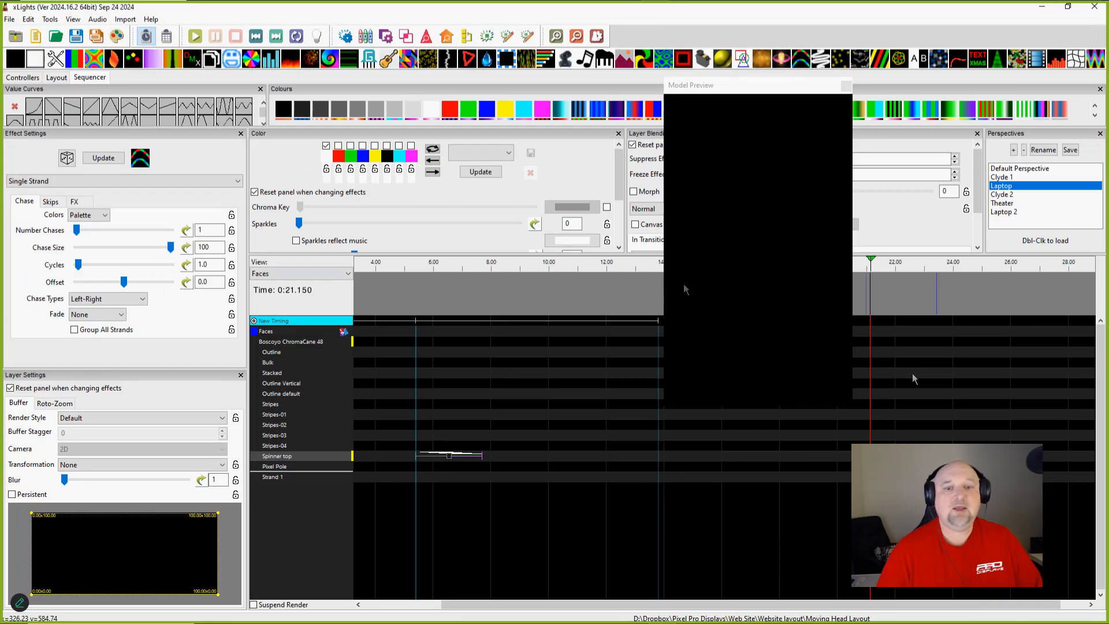
drag(502, 455, 448, 465)
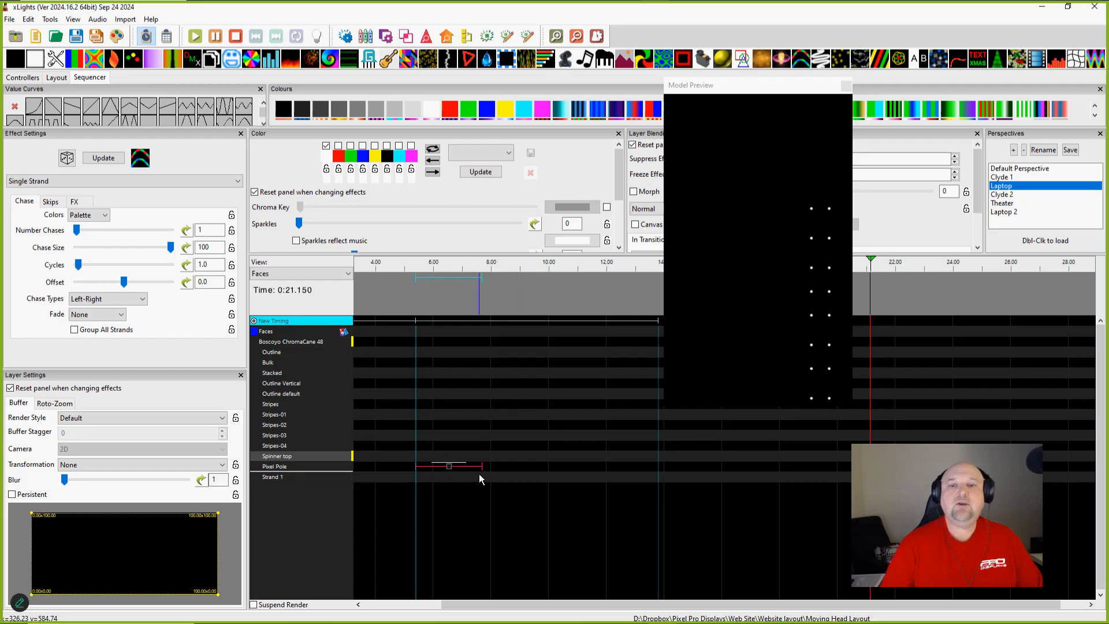
key(Delete)
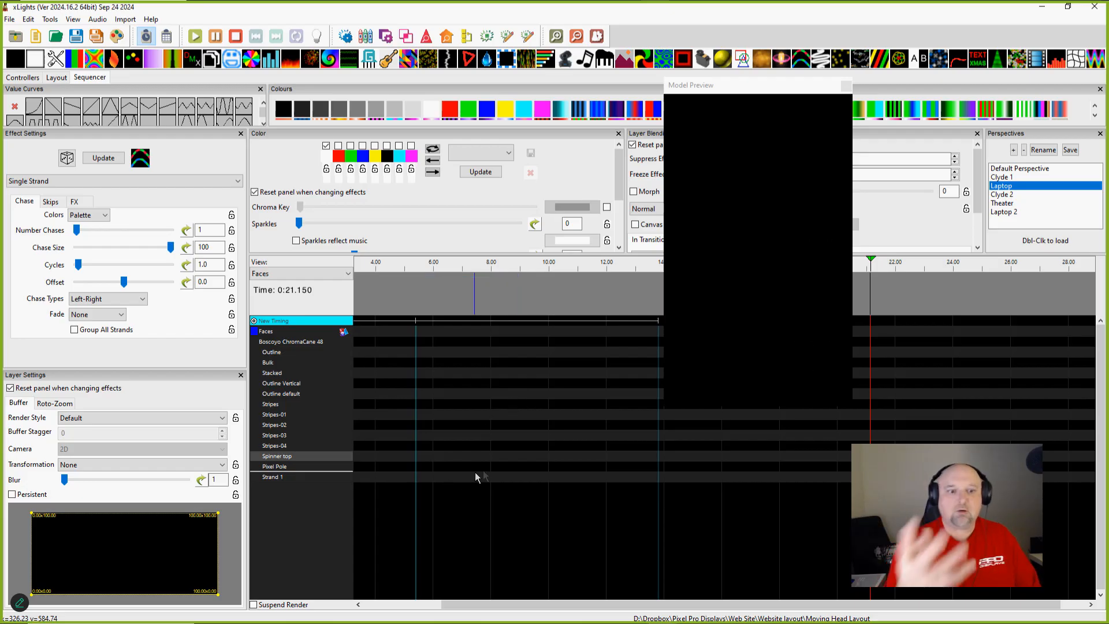
Step: Place a Fill effect on Pixel Pole from 5.4 s to 7.3 s, with a Ramp value curve from 0 to 100 on its position
click(440, 467)
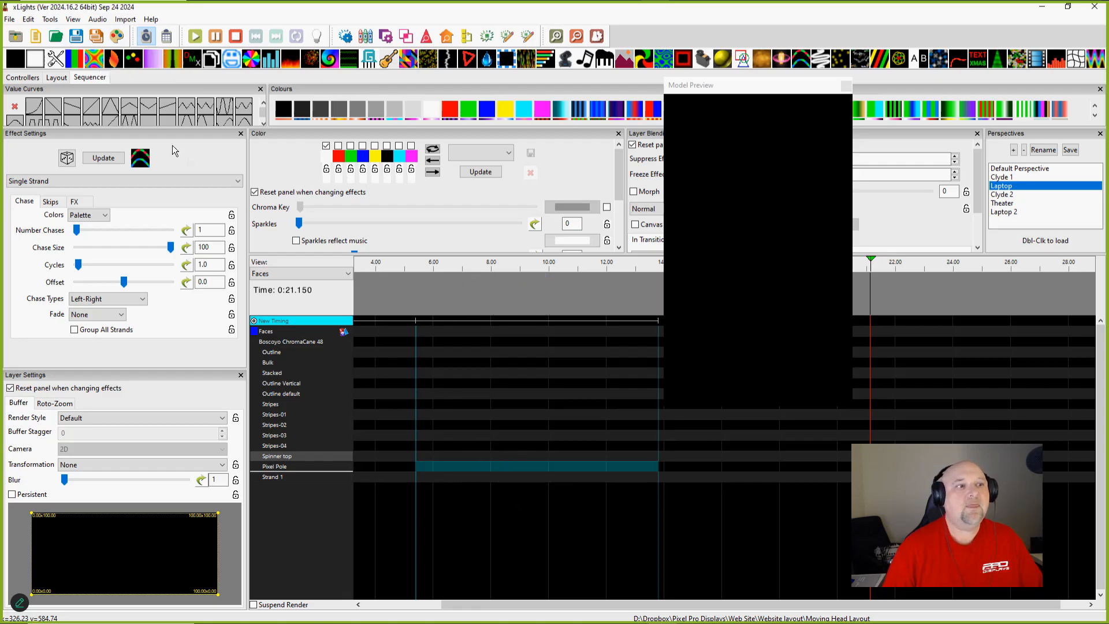
mouse_move(171, 58)
mouse_down()
mouse_move(317, 505)
mouse_move(22, 18)
mouse_move(183, 57)
mouse_up()
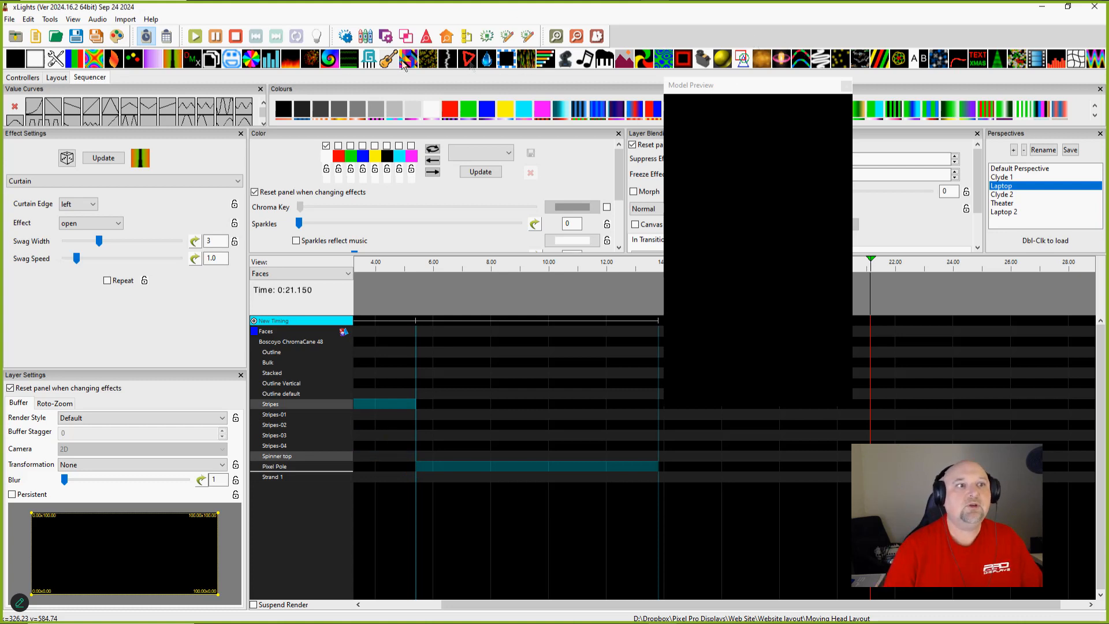
drag(290, 63, 471, 471)
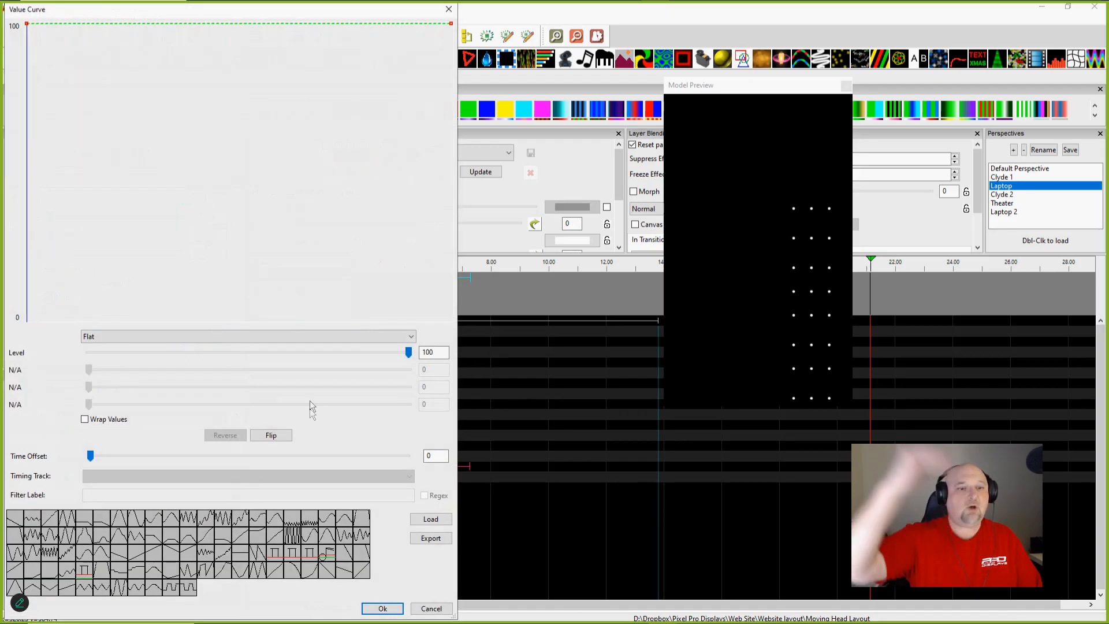
click(240, 337)
click(174, 359)
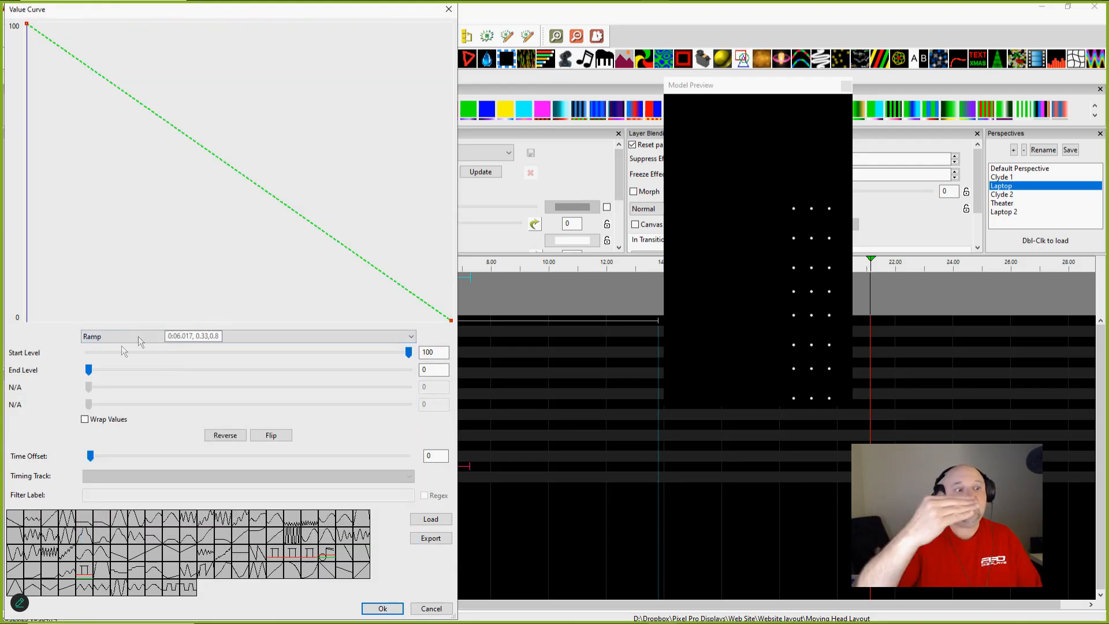
click(224, 438)
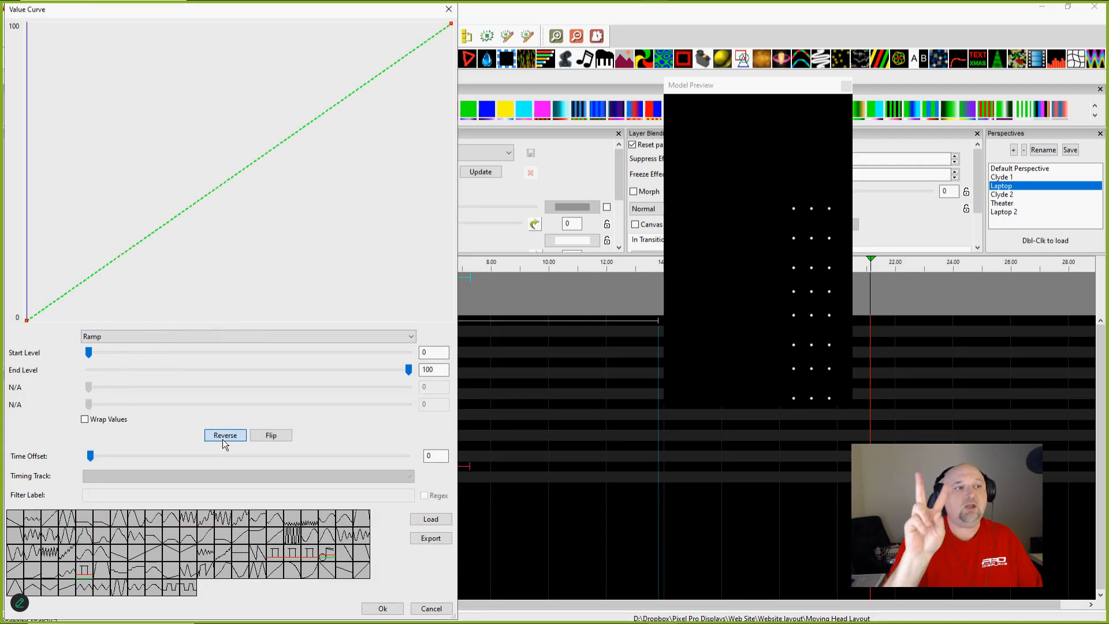
click(379, 608)
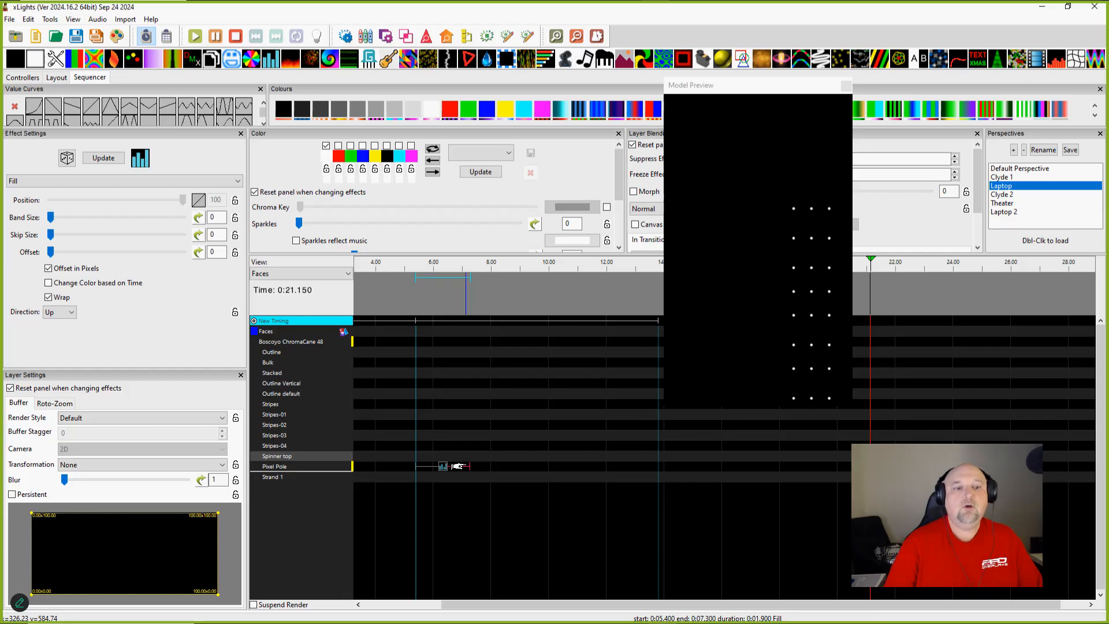
Step: Add a Single Strand effect to Spinner top starting at 5.4 s and shorten it to match the Fill effect's length
click(455, 457)
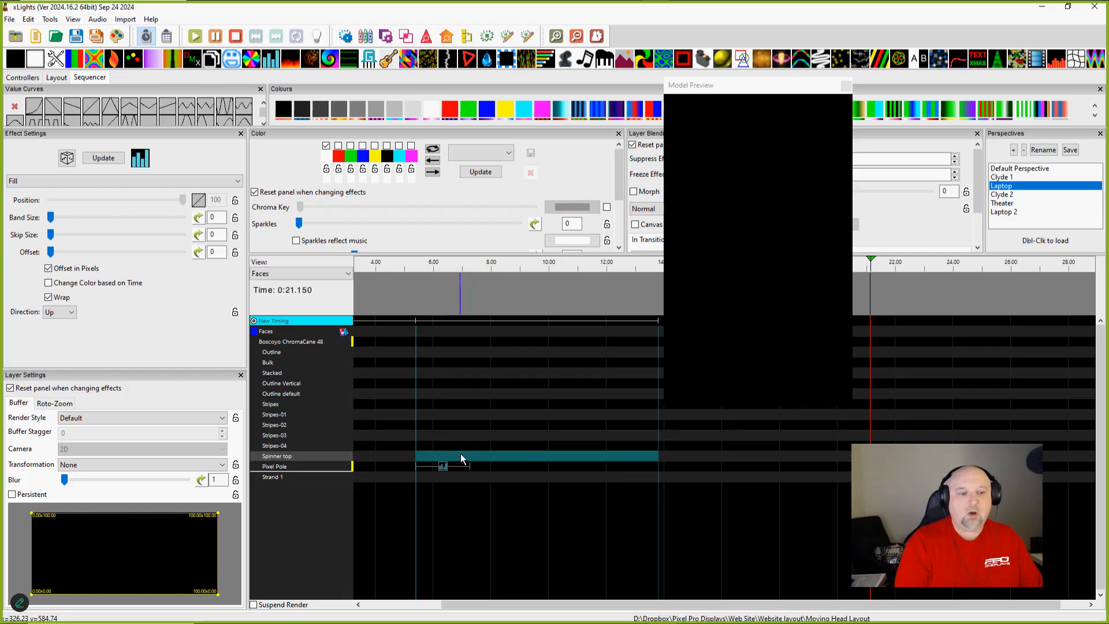
key(s)
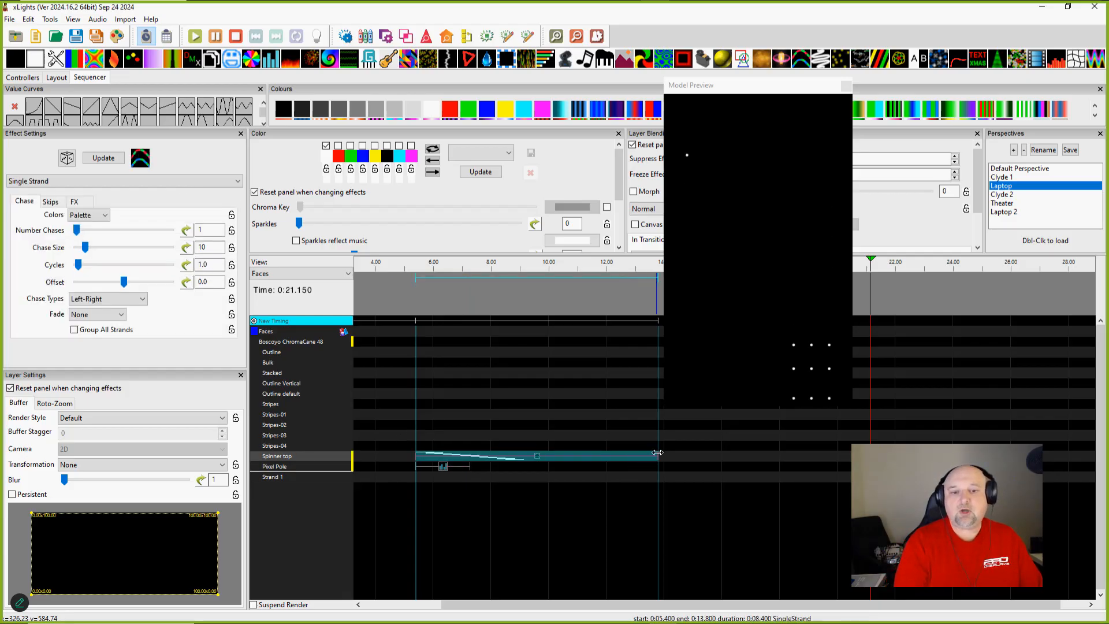
drag(657, 456, 472, 454)
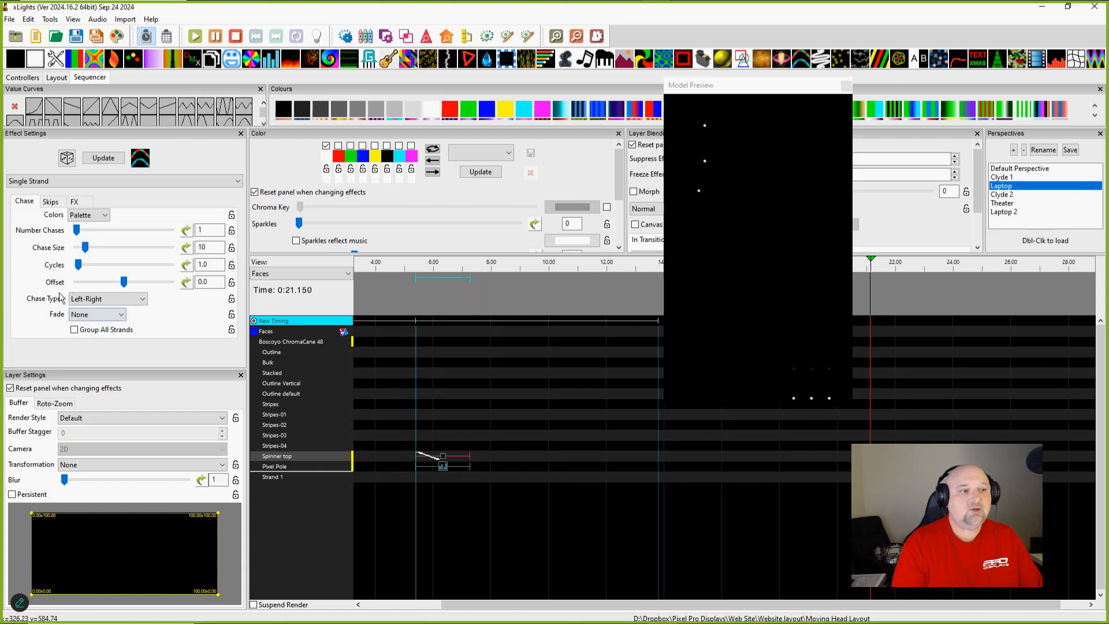
Step: Set the Spinner top effect's chase type to Dual Chase and its colour to green only
click(108, 299)
click(80, 346)
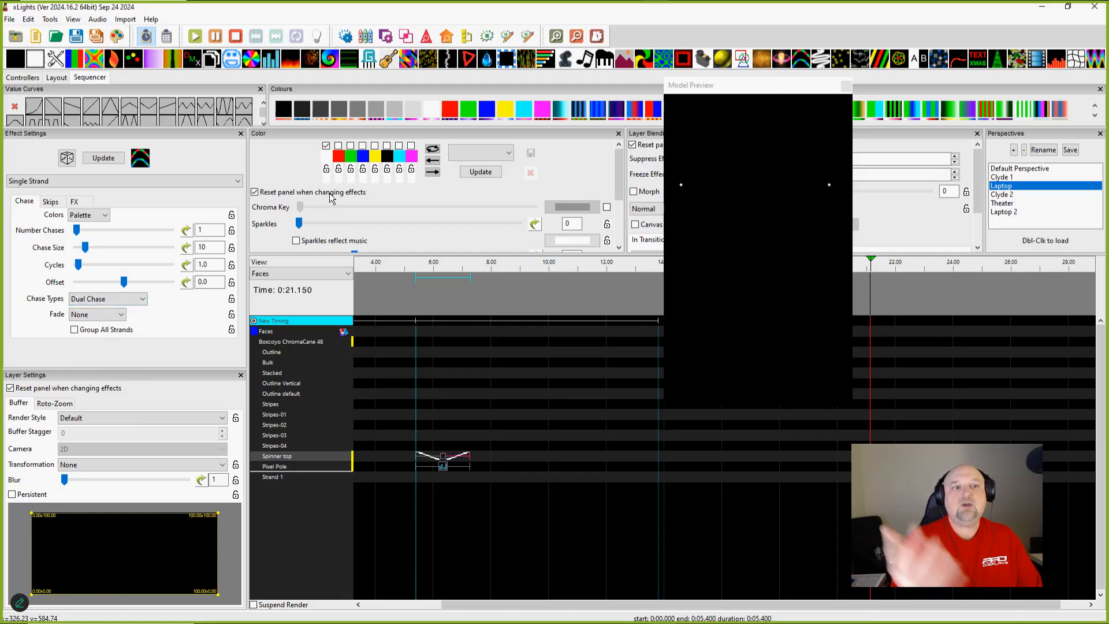
click(350, 146)
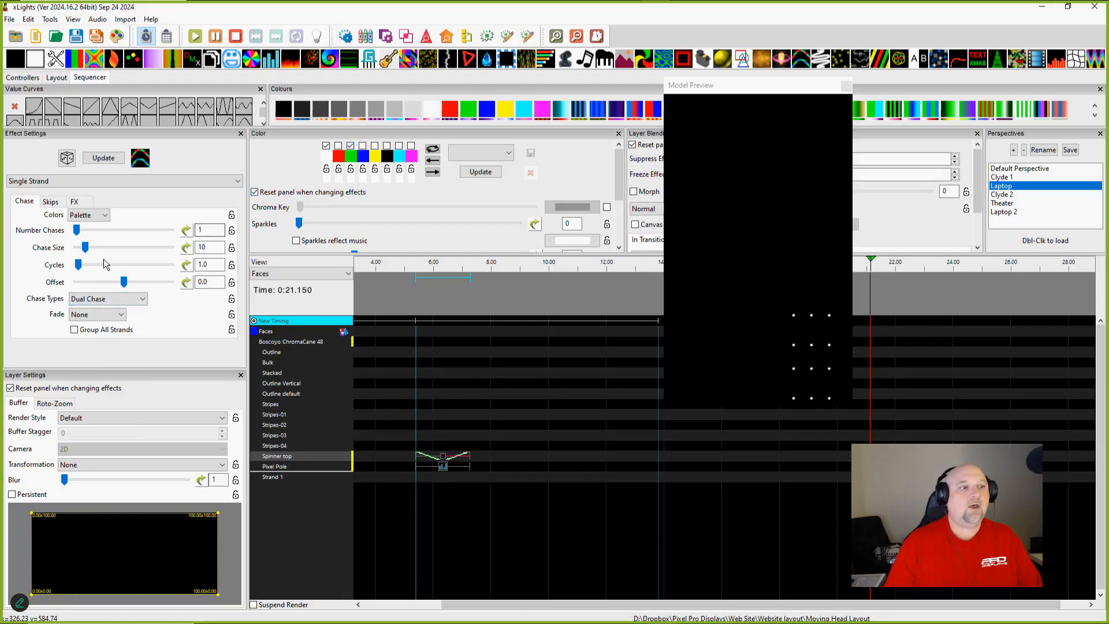
click(326, 145)
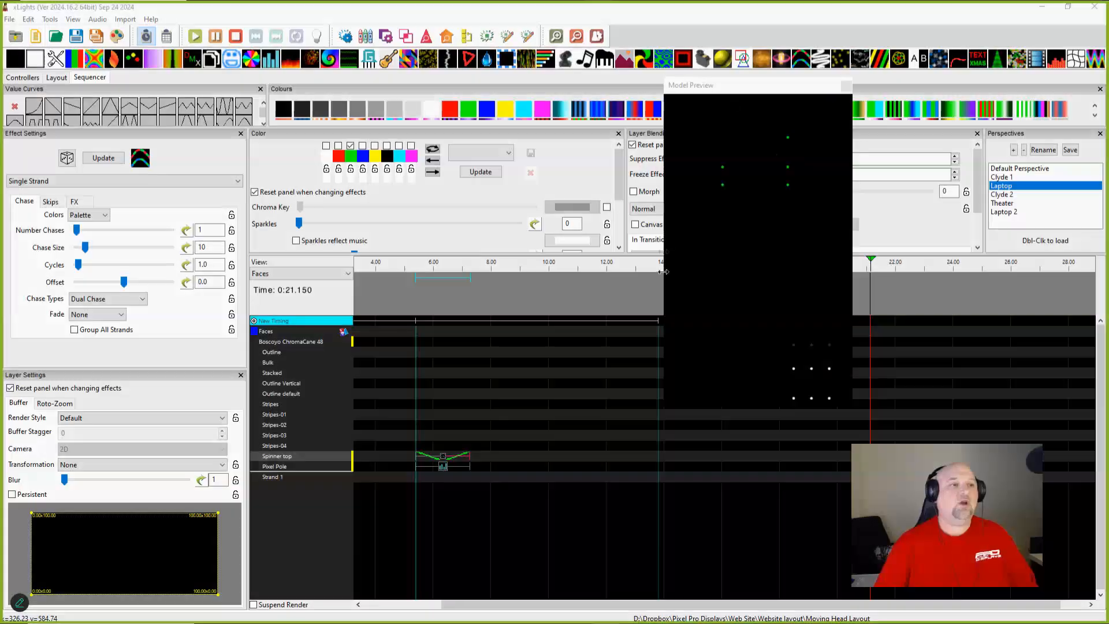
Step: Switch the sequencer to the New Master view and place the playhead at 5.75 s
click(57, 78)
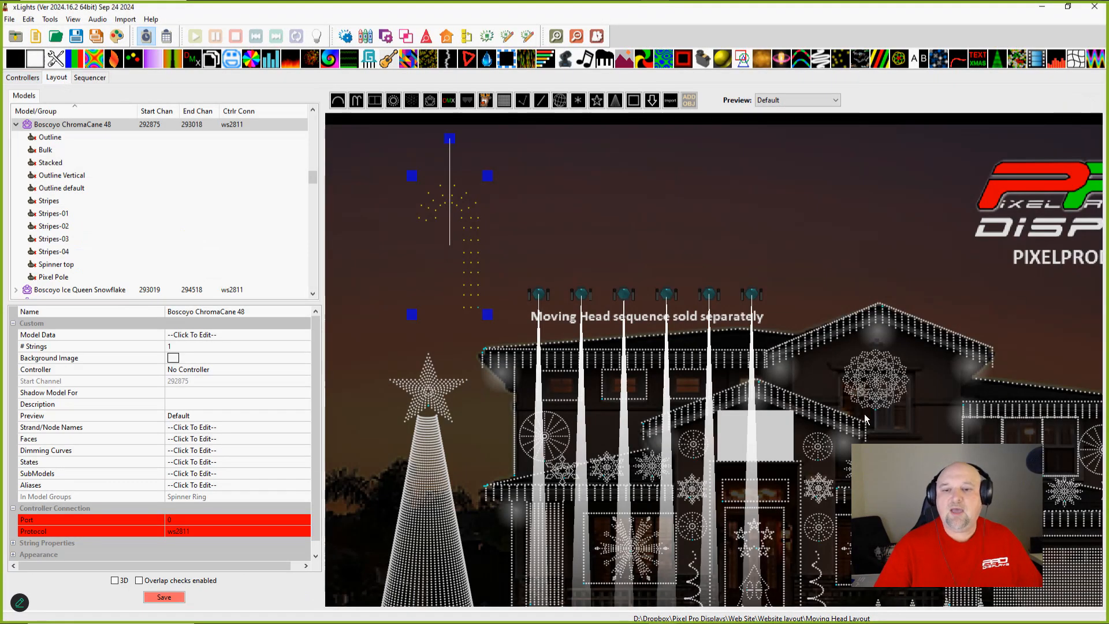
click(96, 78)
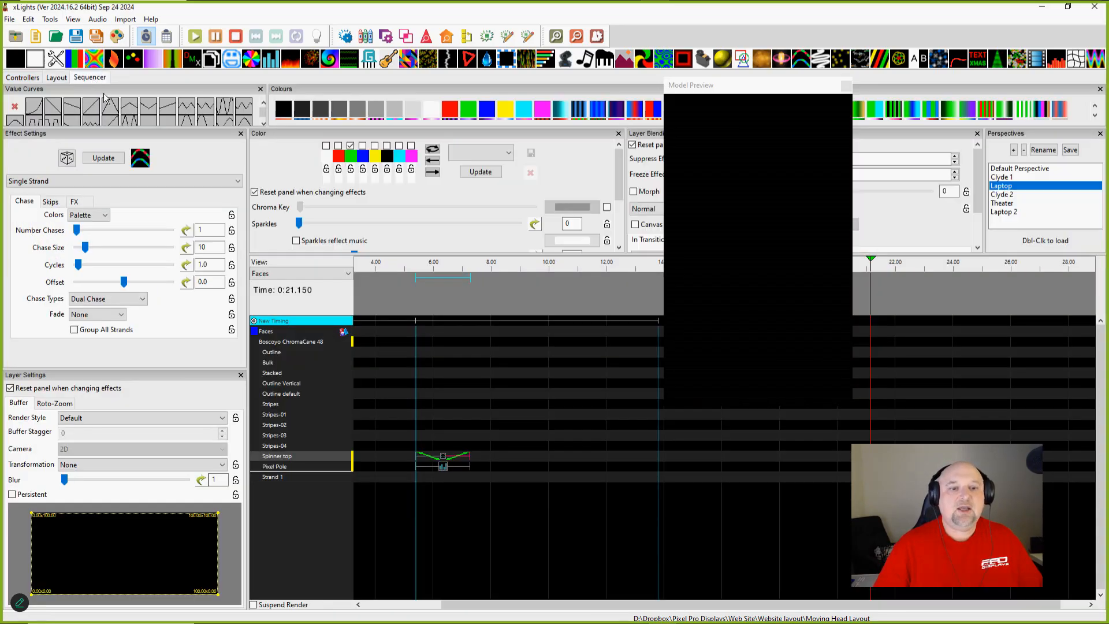
click(275, 272)
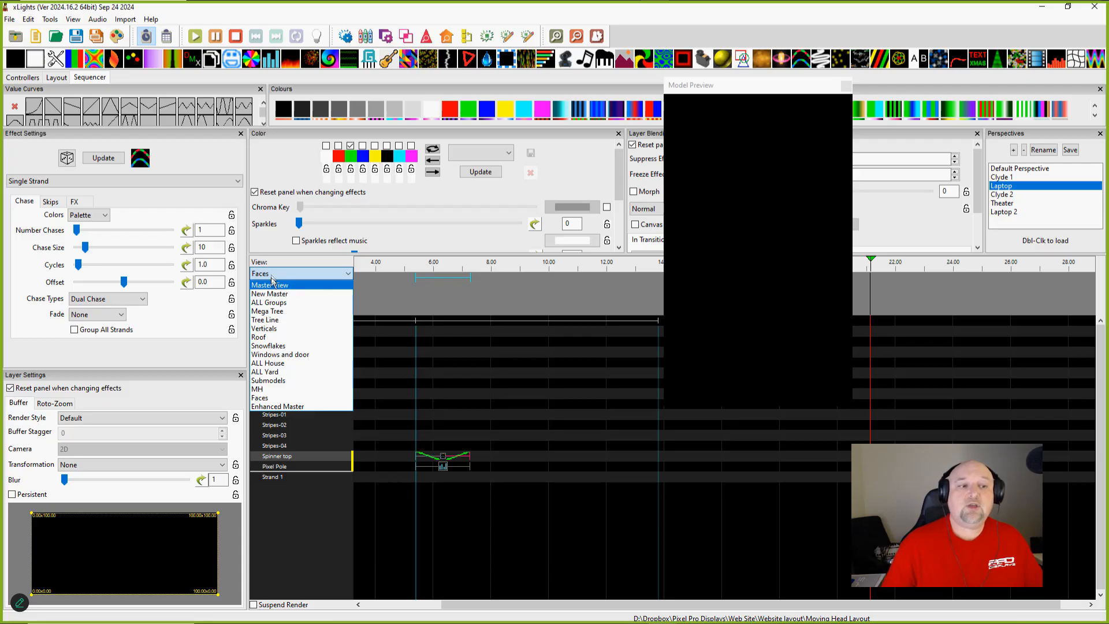
click(263, 295)
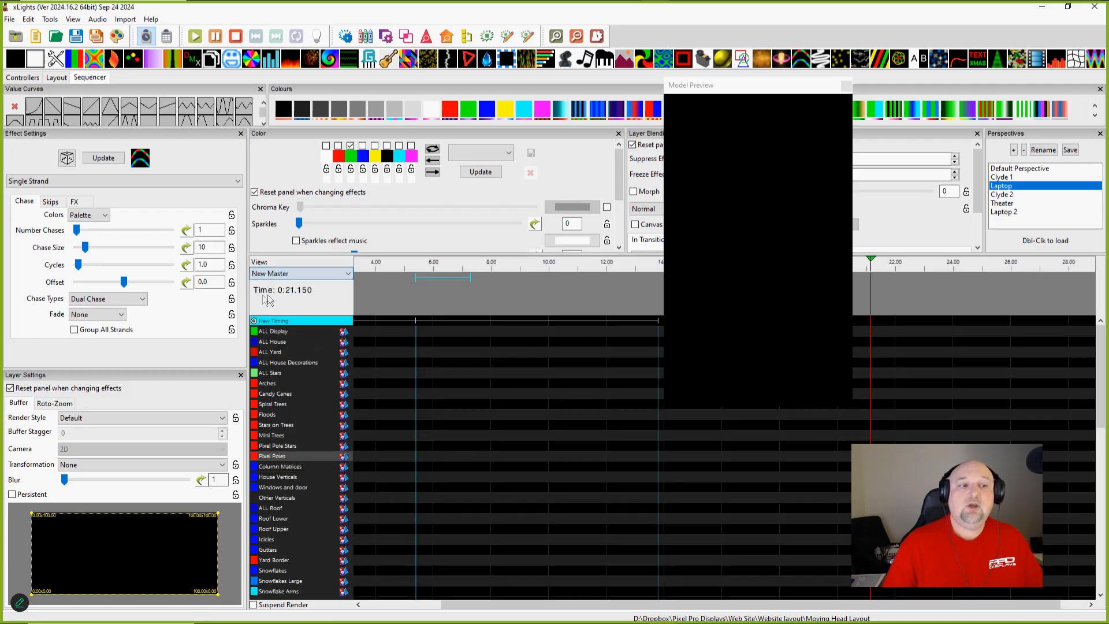
click(426, 283)
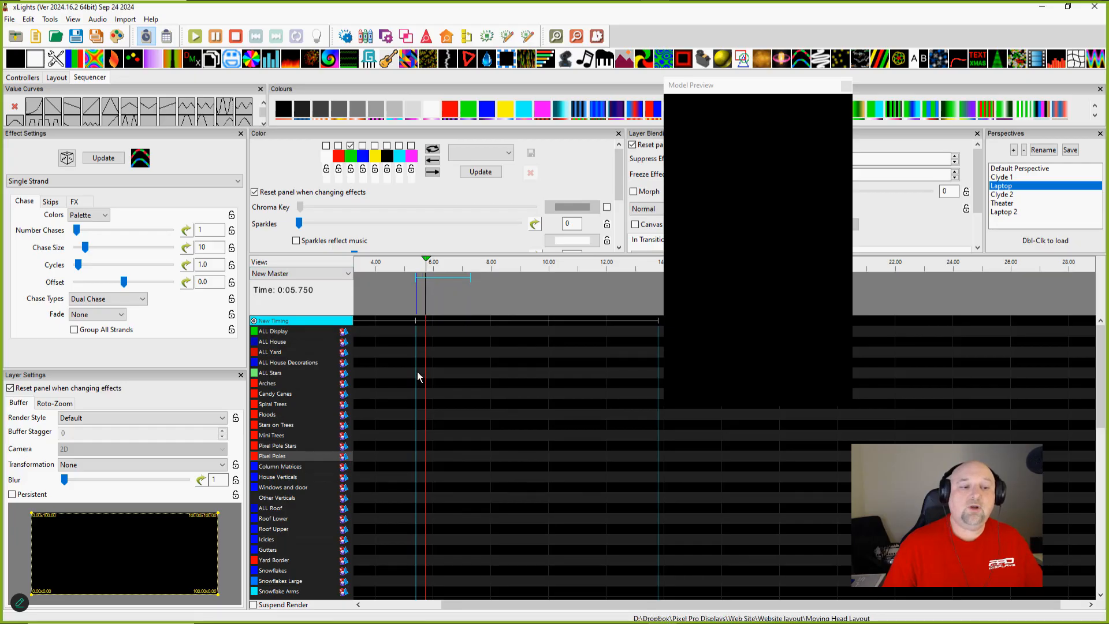
Step: Find the wreath groups in the sequencer's model list and try to expand the Wreath Rings group
scroll(427, 488, down, 6)
scroll(427, 491, down, 4)
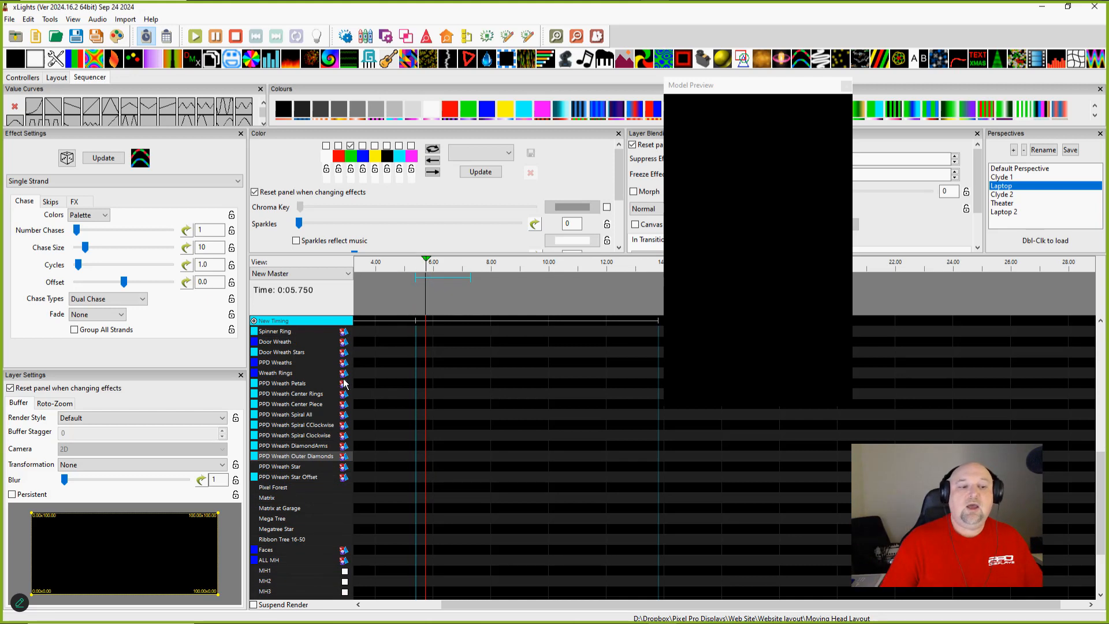
scroll(341, 407, up, 1)
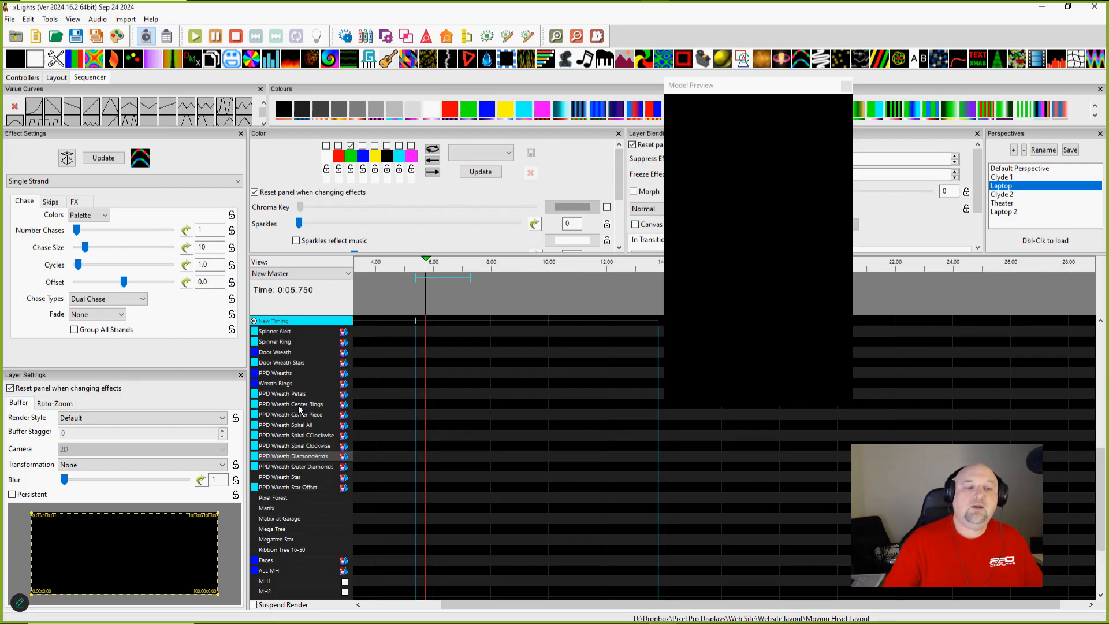
double_click(276, 383)
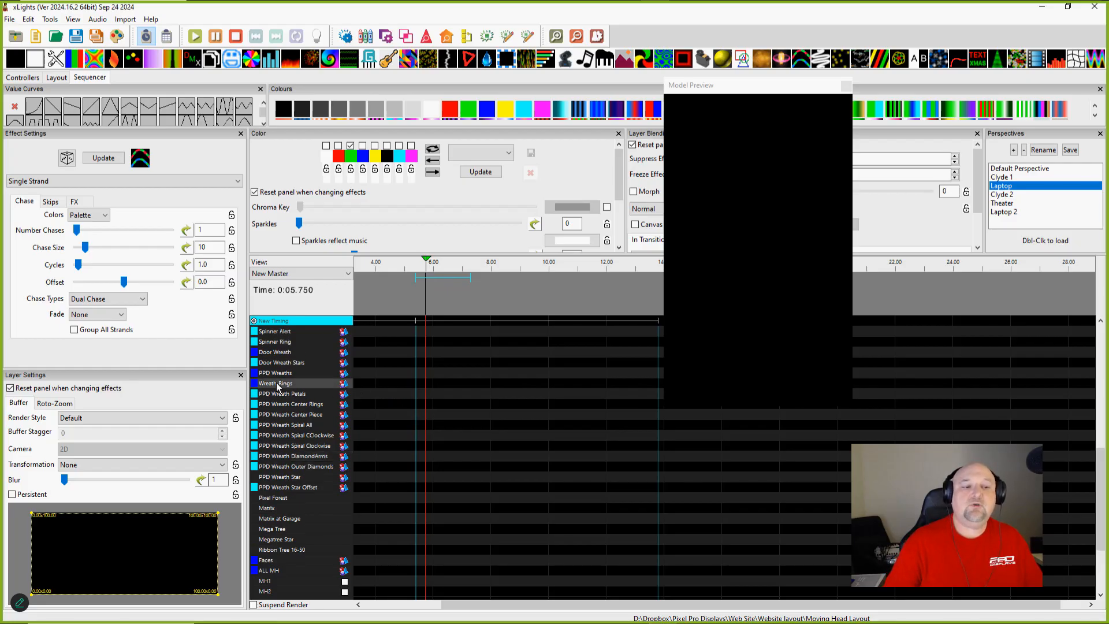
double_click(276, 383)
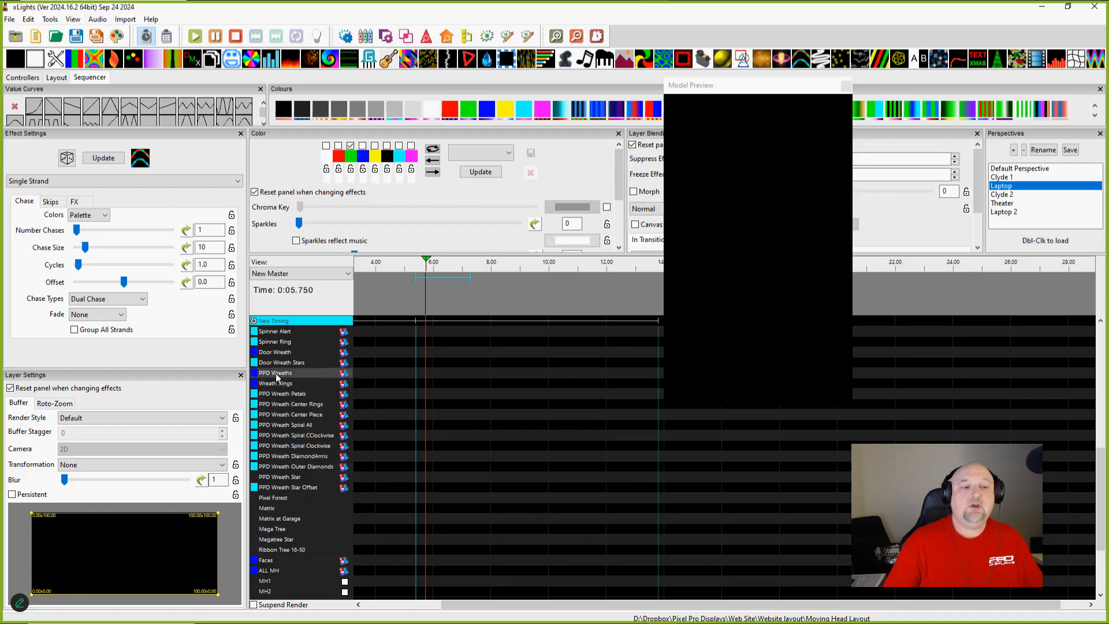
Step: Expand the PPD Wreaths group and its PPD Wreath model, and look through the whole list of PPD Wreath submodels
double_click(276, 374)
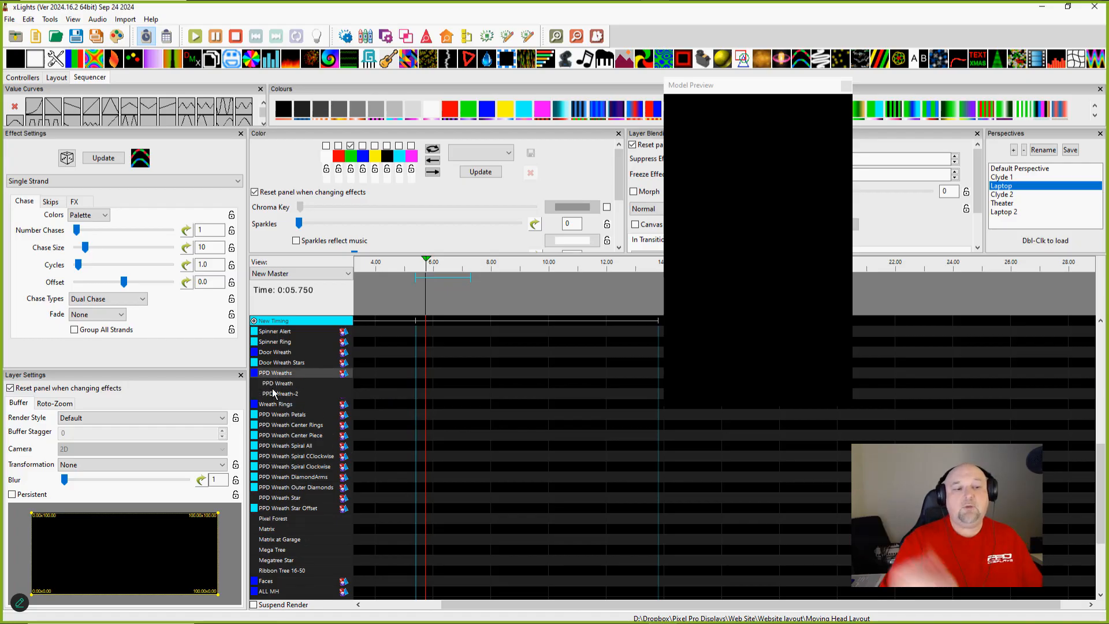
double_click(276, 384)
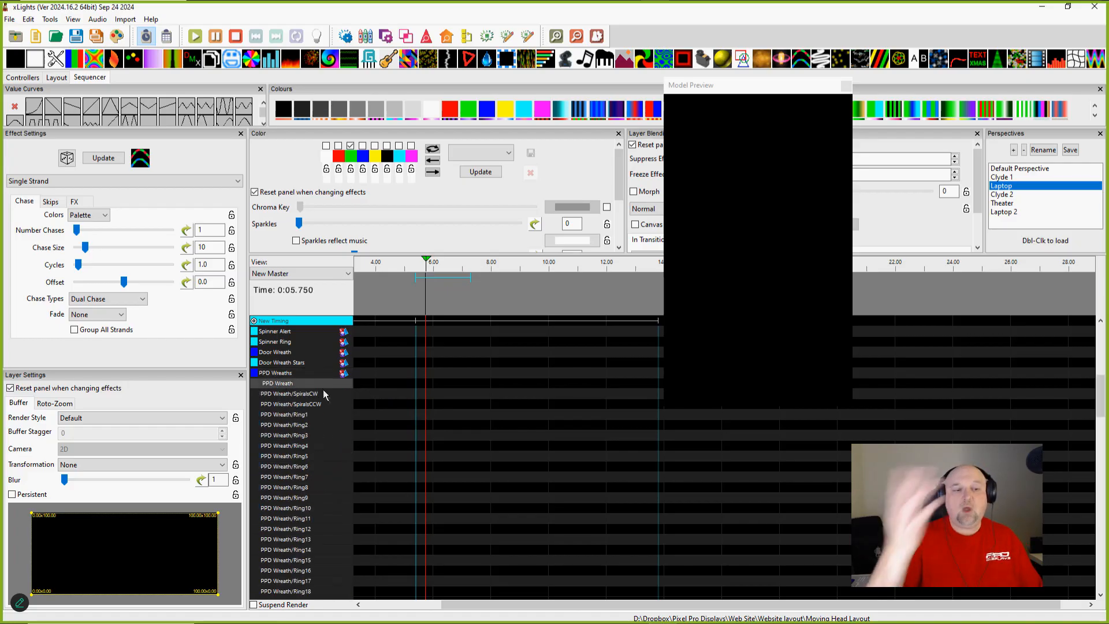
scroll(370, 398, down, 1)
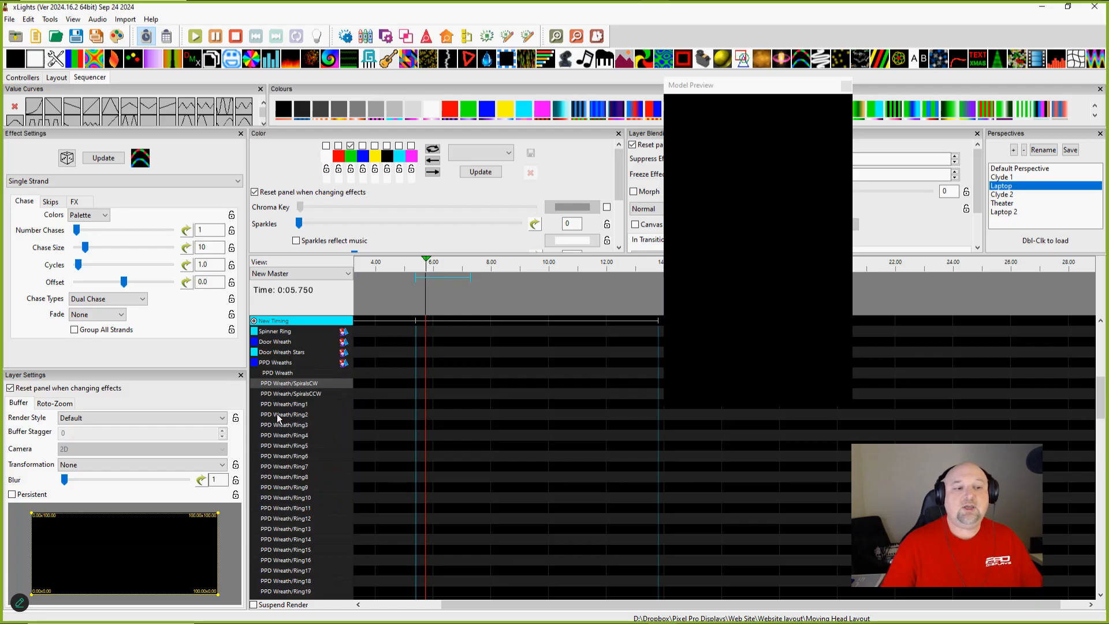
scroll(276, 413, down, 5)
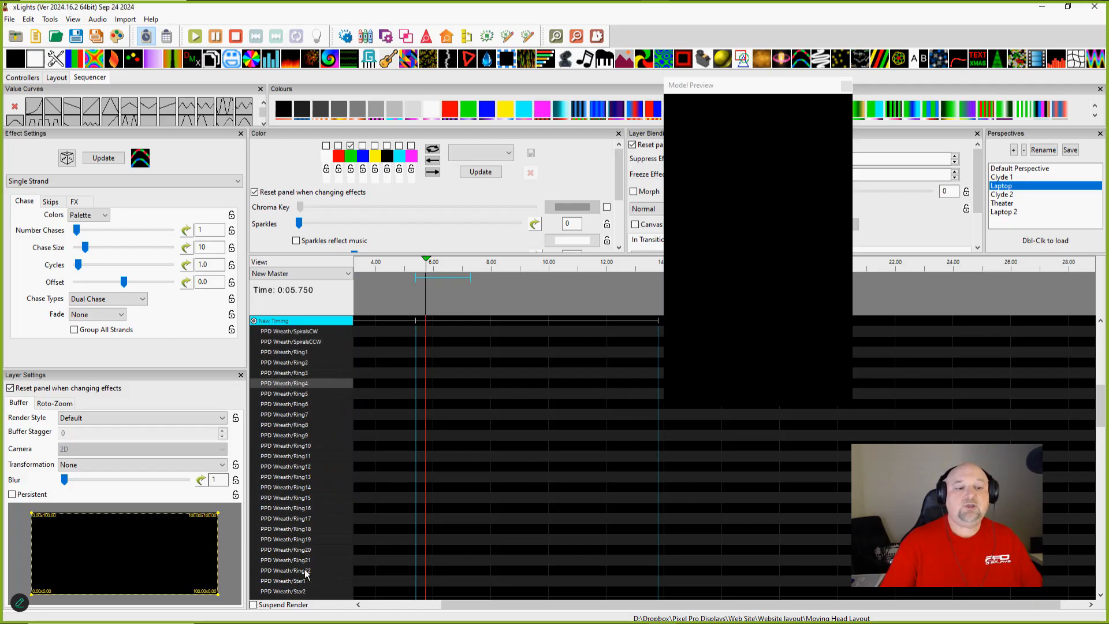
scroll(291, 506, down, 5)
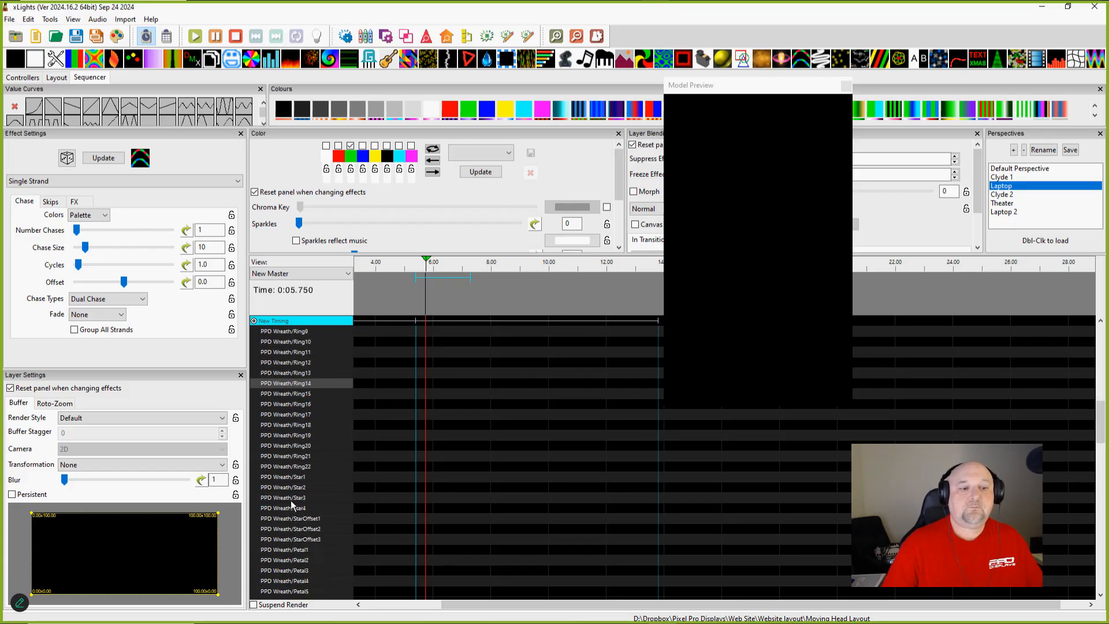
scroll(291, 503, down, 3)
scroll(289, 456, down, 3)
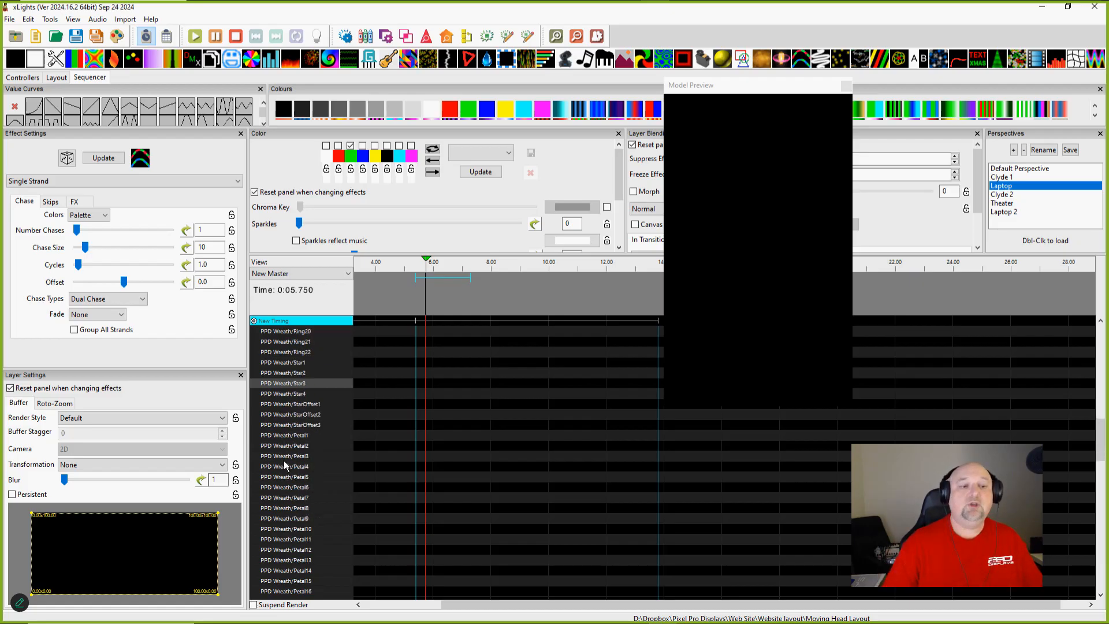
scroll(289, 439, down, 3)
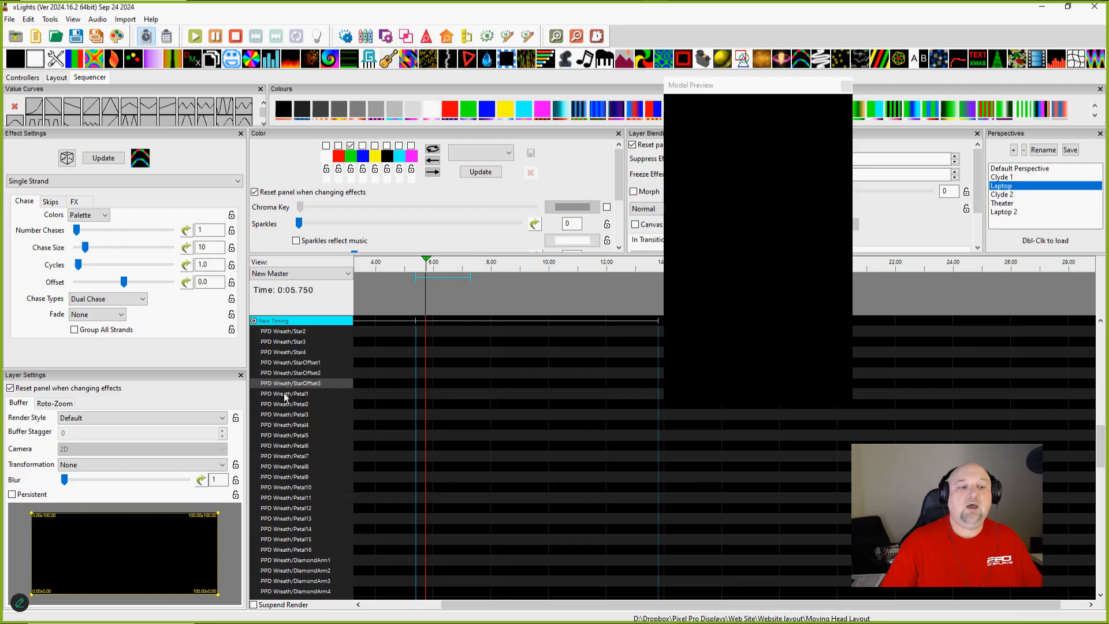
scroll(300, 531, down, 3)
scroll(300, 528, down, 3)
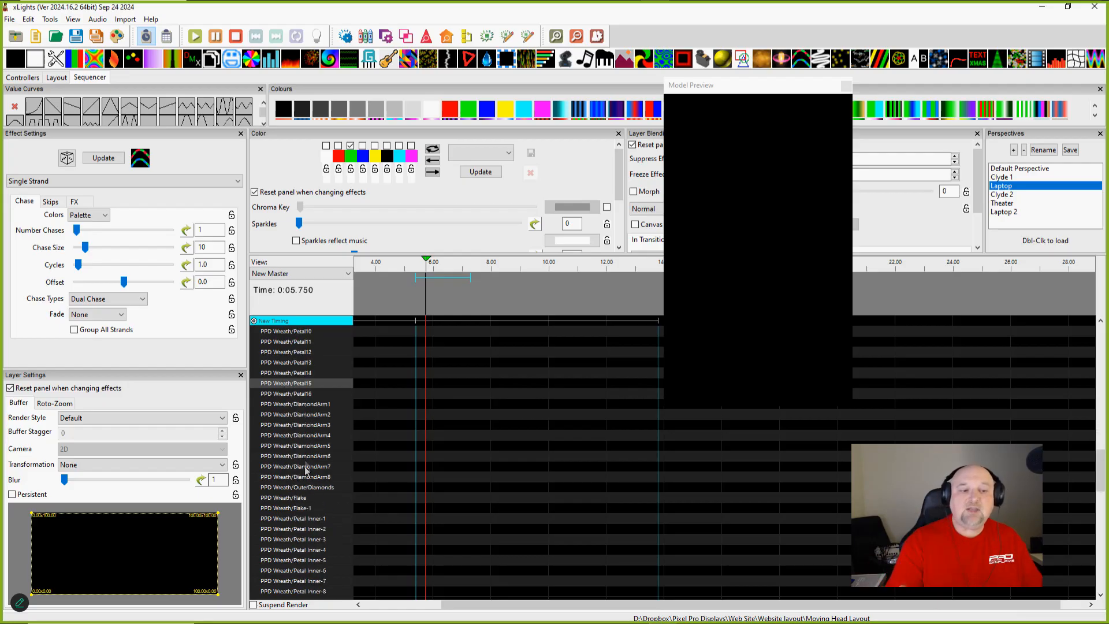
scroll(304, 462, down, 2)
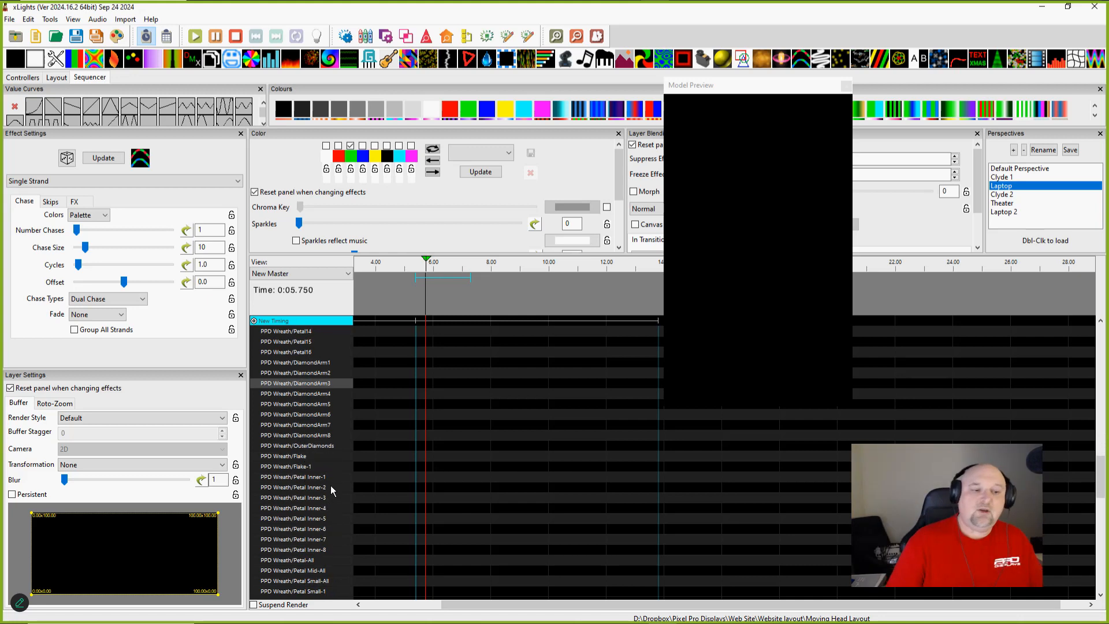
scroll(297, 459, down, 1)
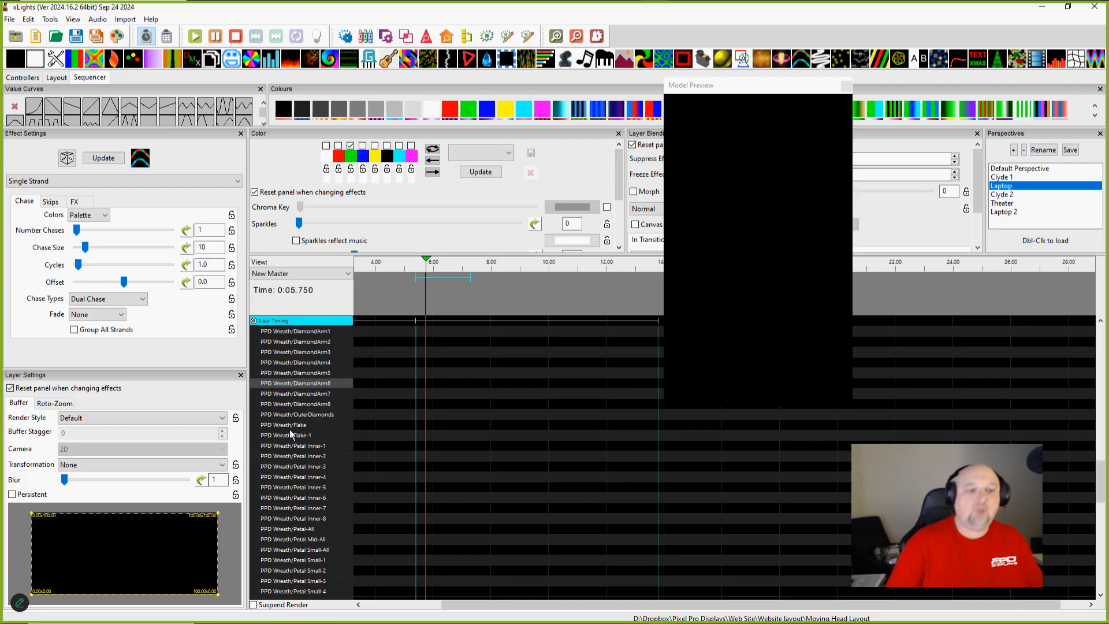
scroll(304, 462, down, 1)
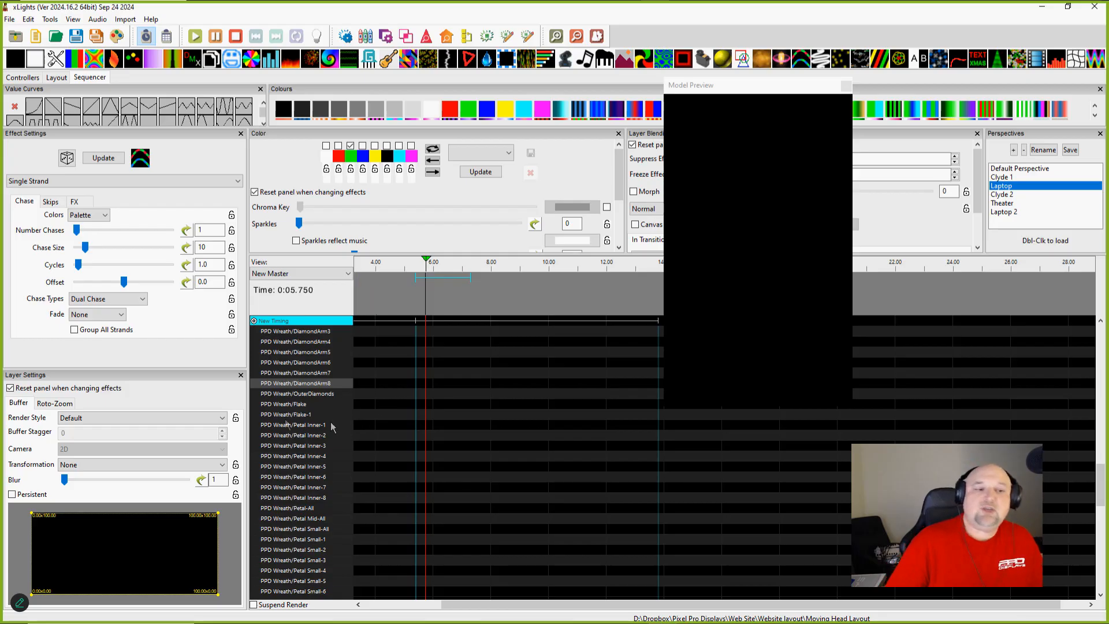
scroll(287, 483, down, 1)
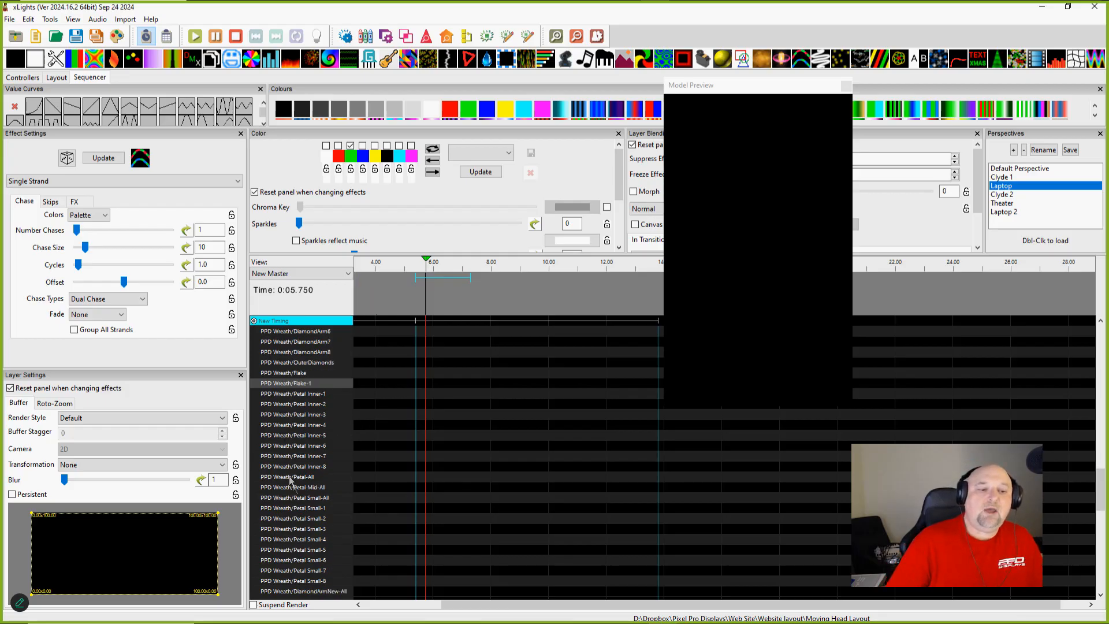
scroll(290, 481, down, 2)
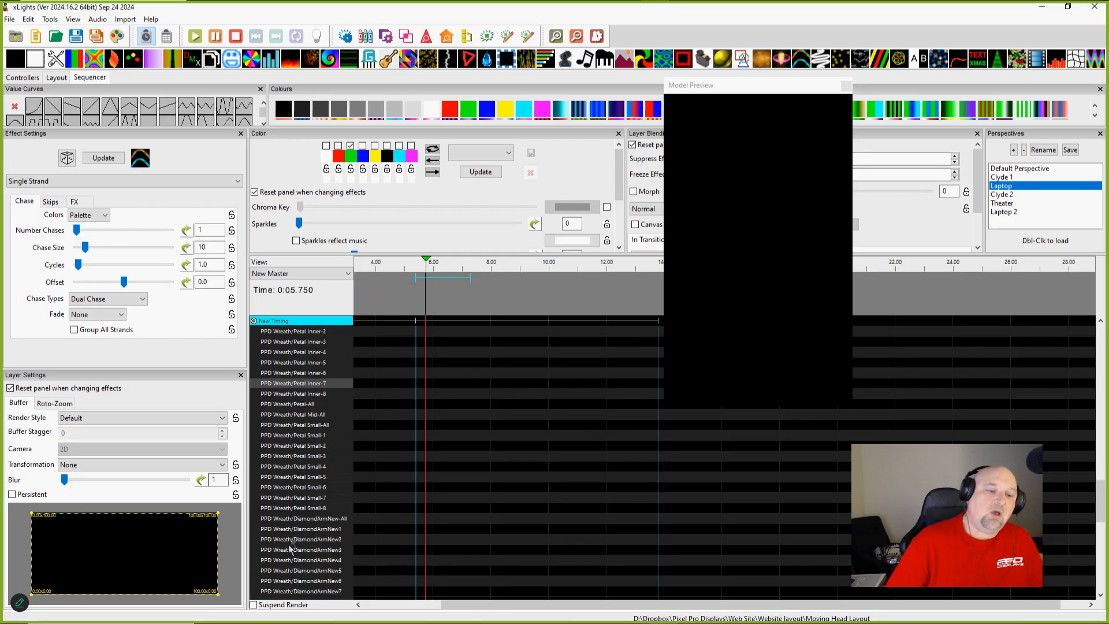
scroll(289, 548, down, 3)
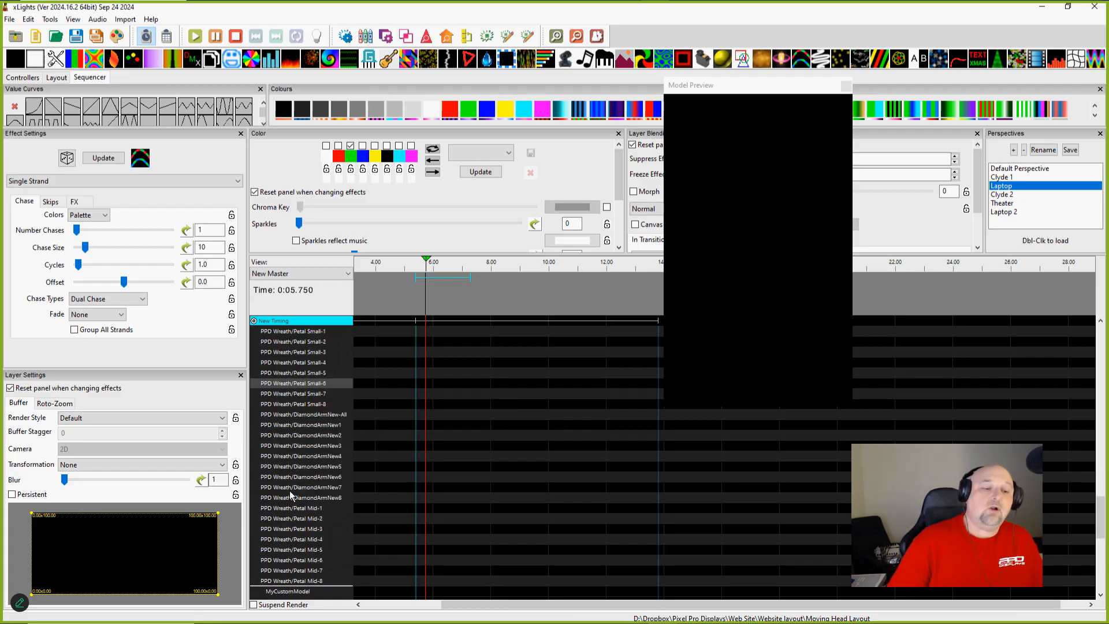
scroll(291, 494, down, 2)
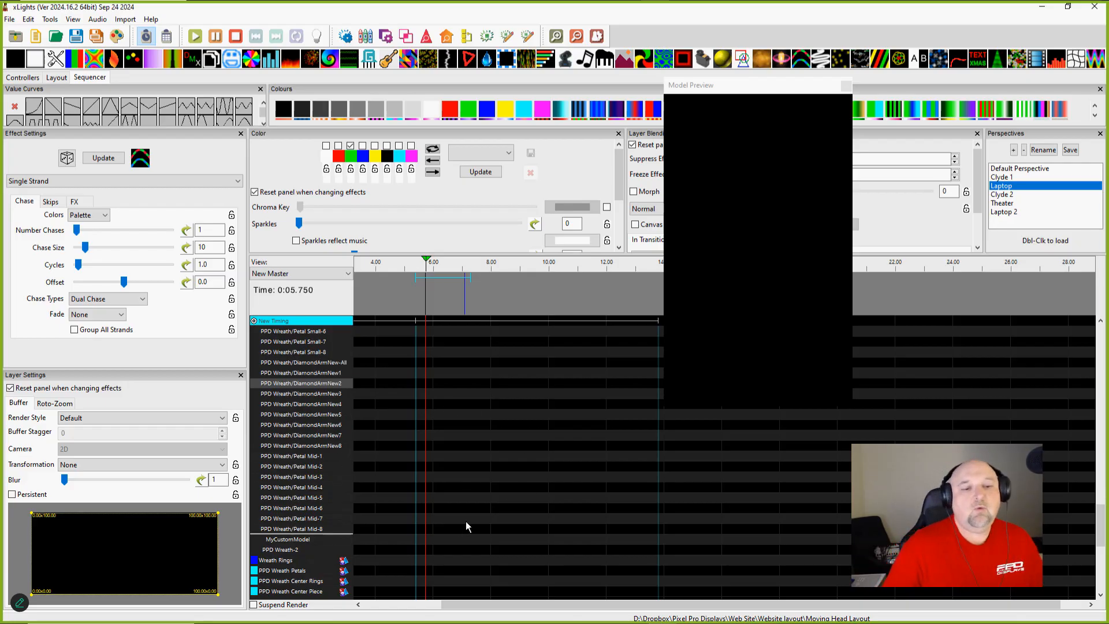
Step: Select the cells before the first timing mark for the wreath groups from Wreath Rings through PPD Wreath Star Offset
mouse_move(691, 621)
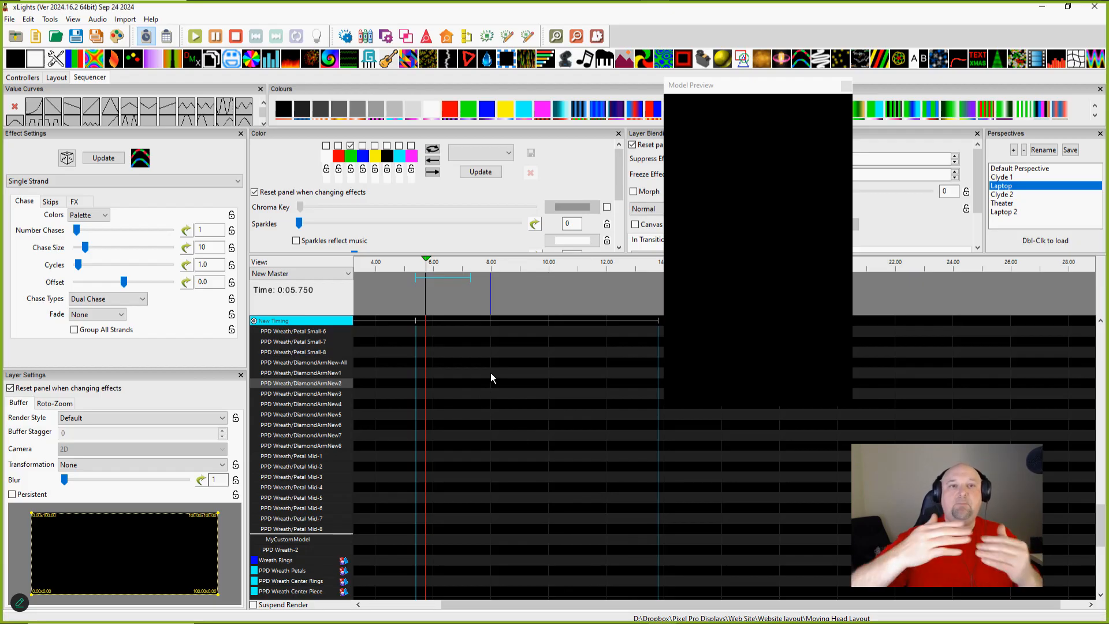
scroll(445, 445, down, 7)
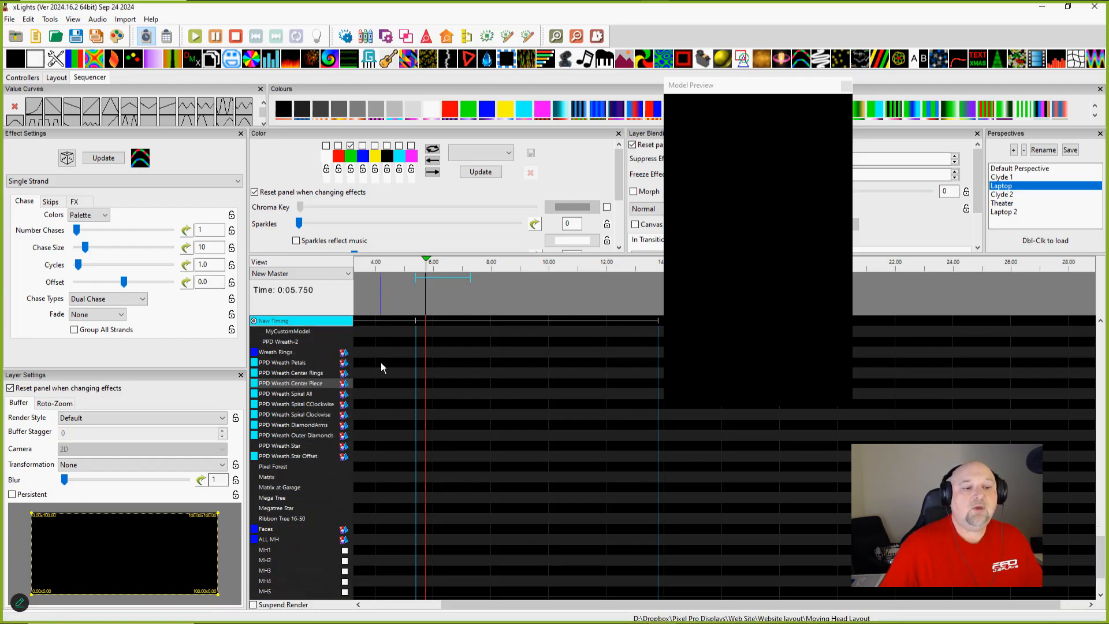
drag(380, 365, 380, 448)
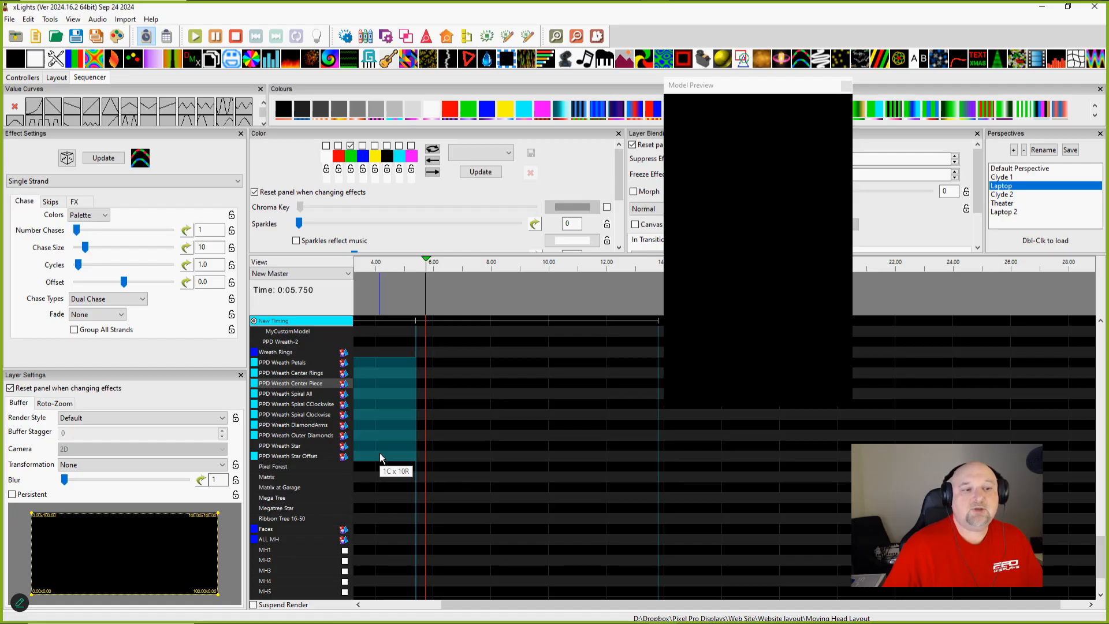
drag(369, 355, 371, 452)
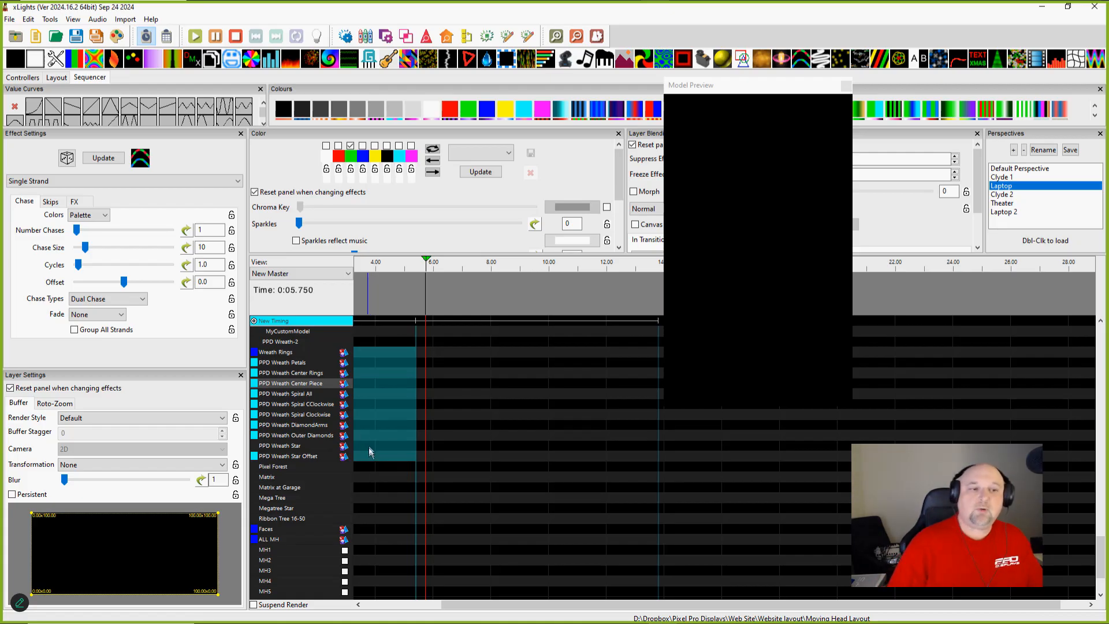
Step: Revisit the PPD Wreath submodels and select the cells before the first timing mark from Wreath Rings through Faces
scroll(323, 381, up, 4)
scroll(310, 361, up, 4)
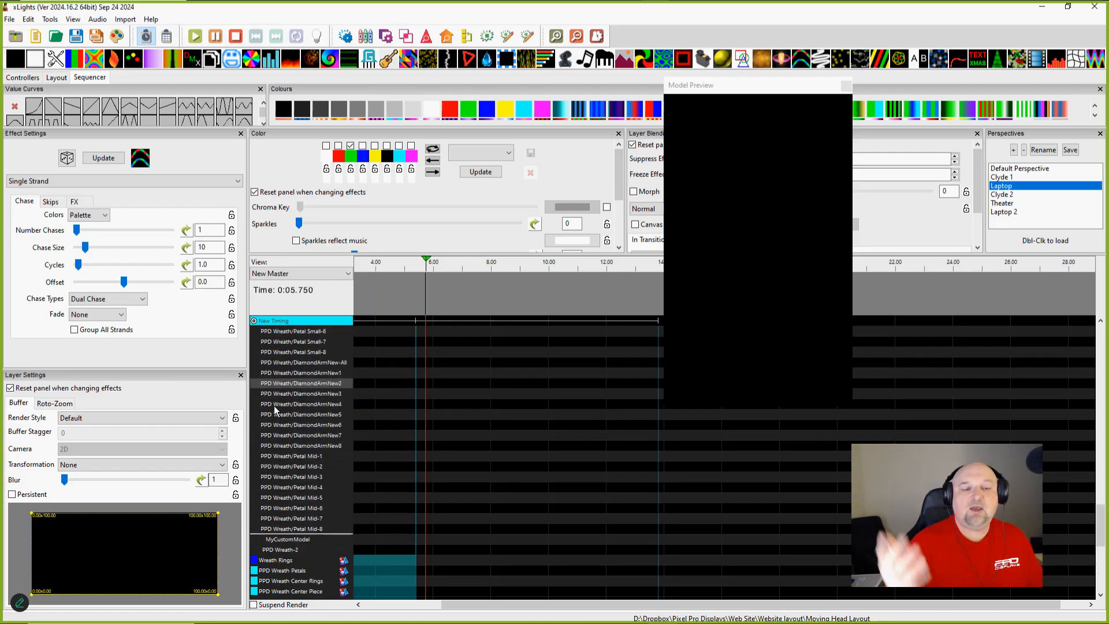
scroll(370, 477, down, 5)
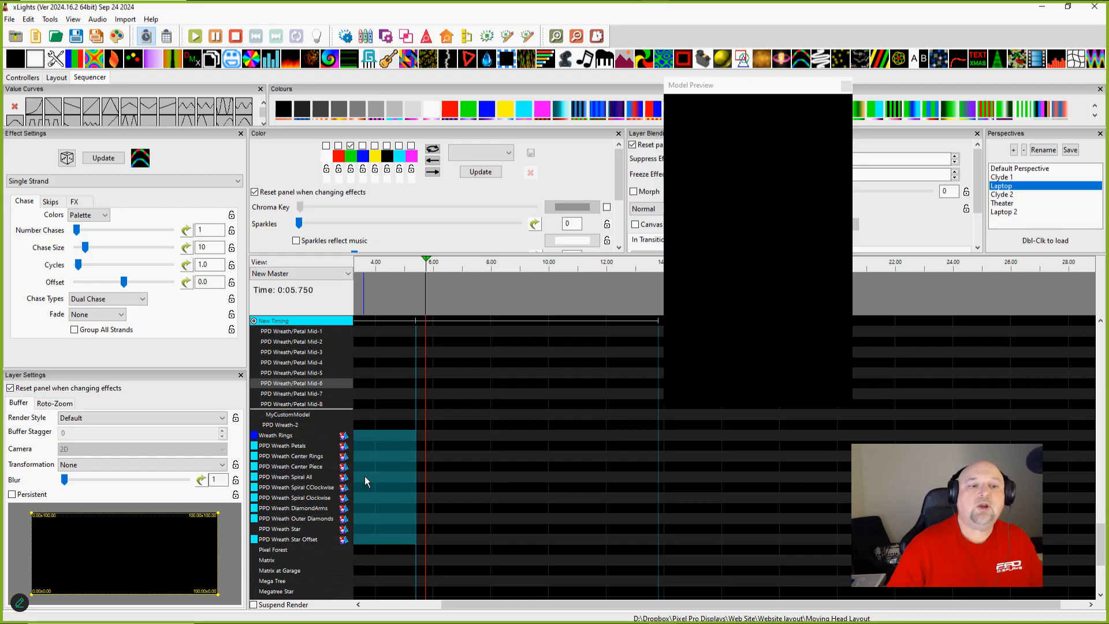
scroll(324, 447, down, 2)
drag(367, 373, 371, 544)
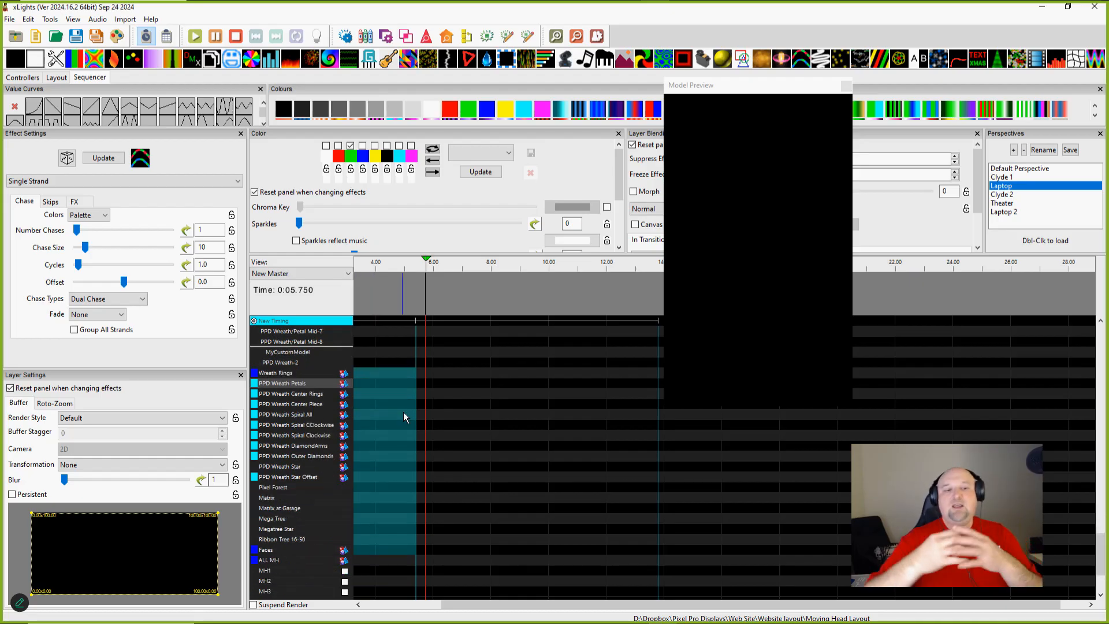